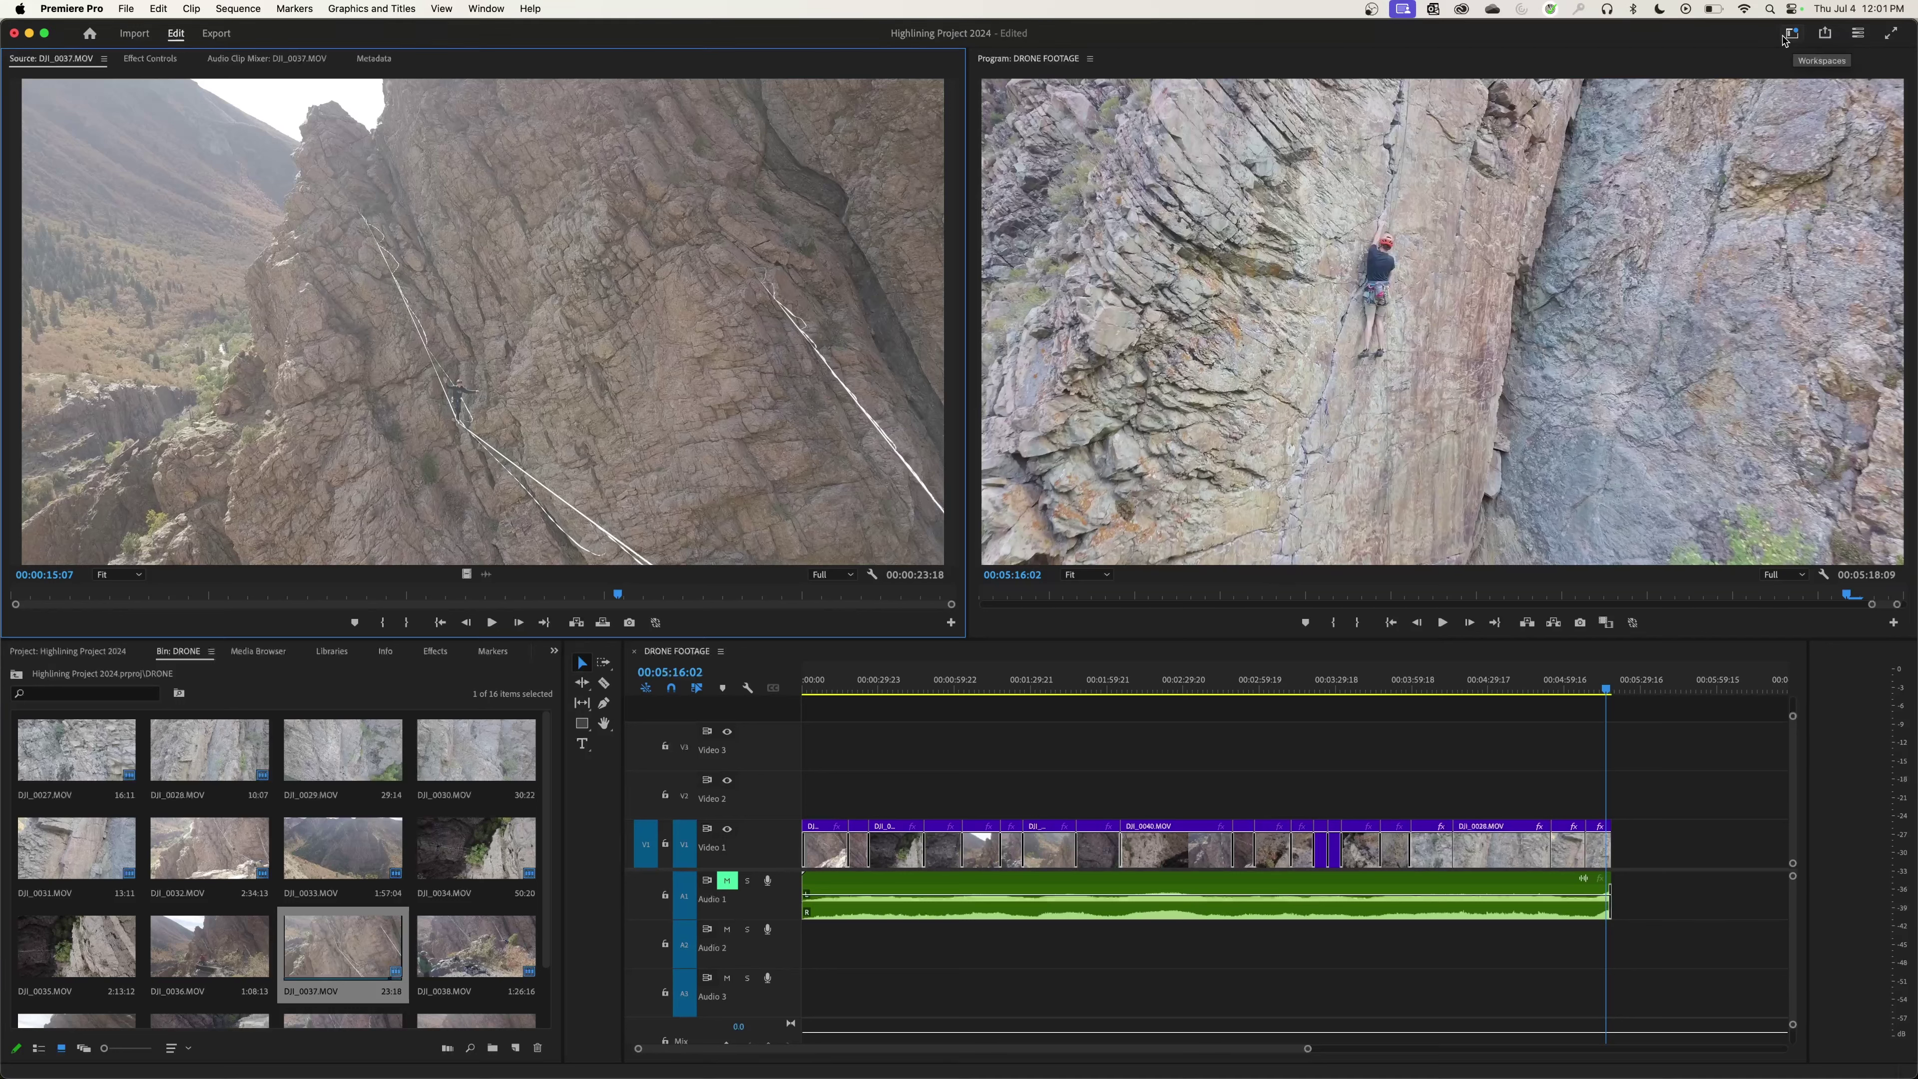
# Switch to the Effects workspace, collapse the Lumetri Presets folder and leave the effects browser open
pyautogui.click(1791, 38)
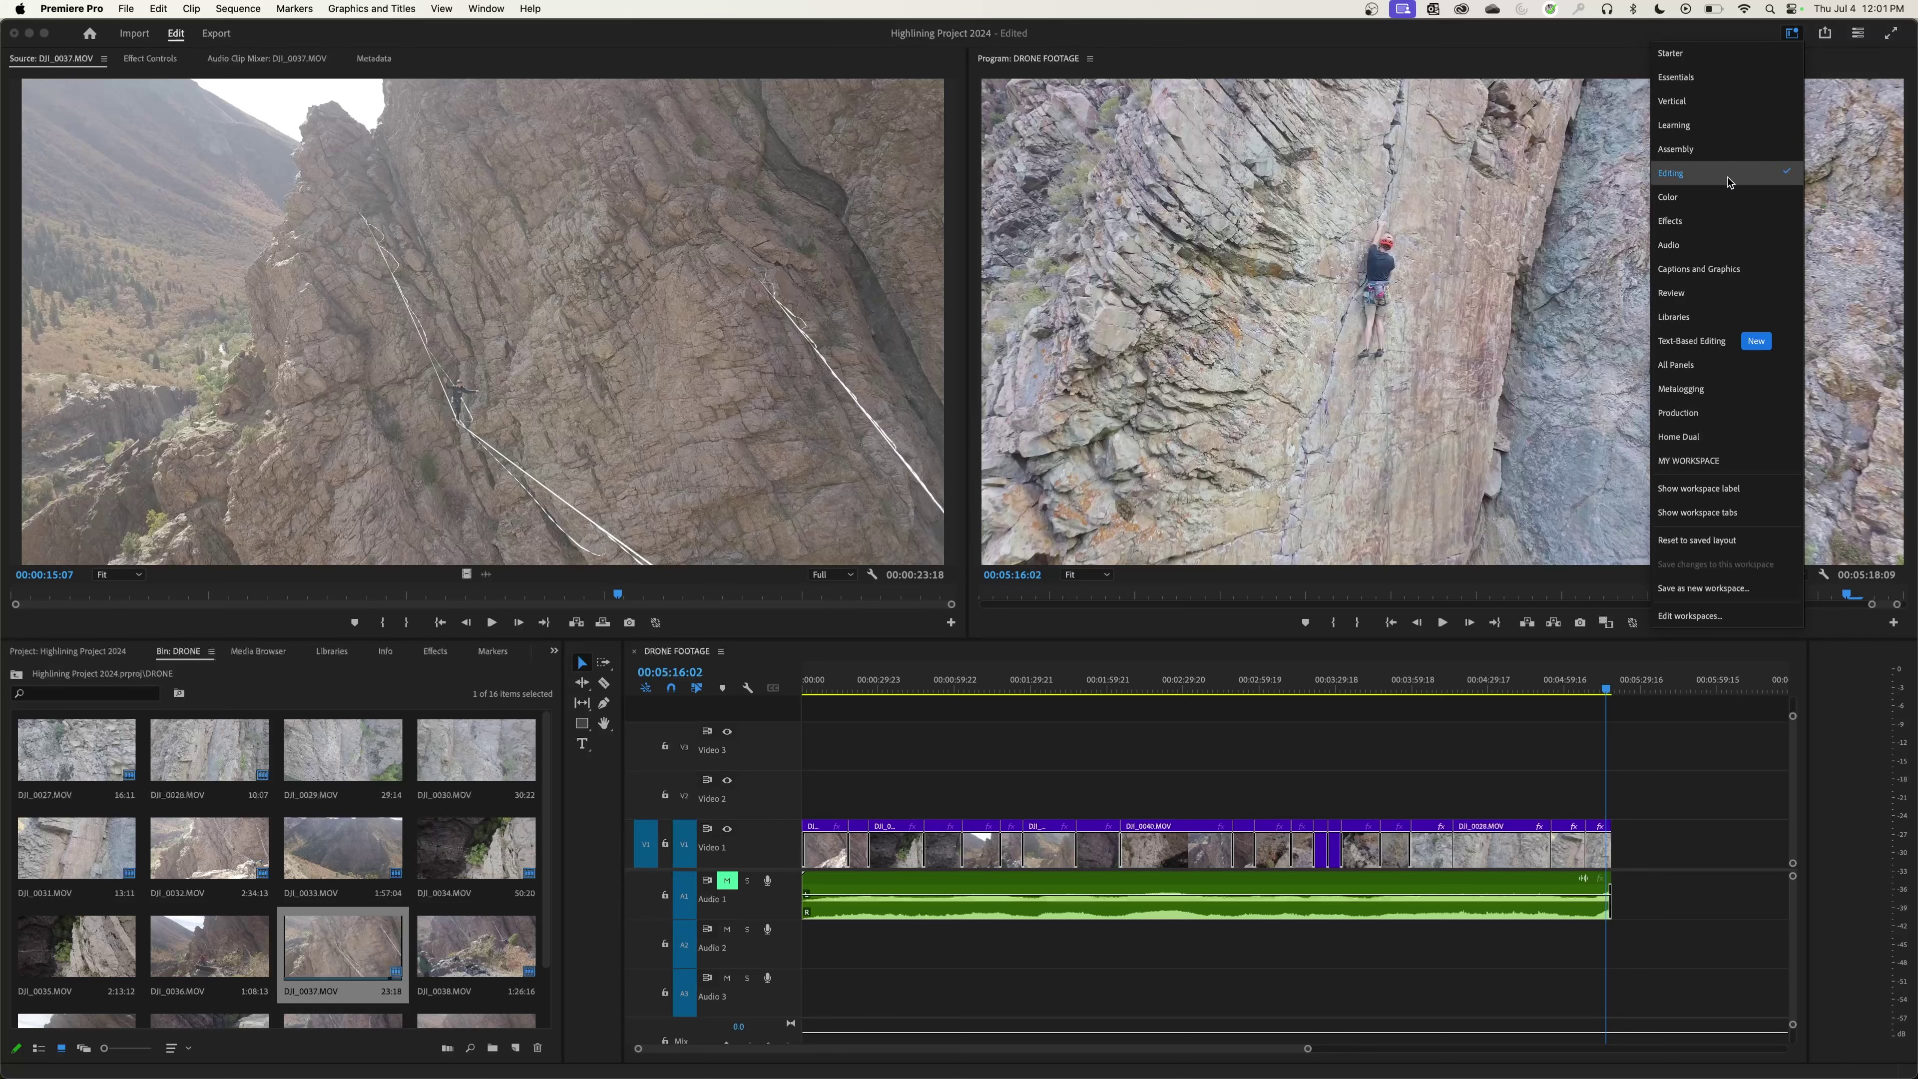
pyautogui.click(1731, 225)
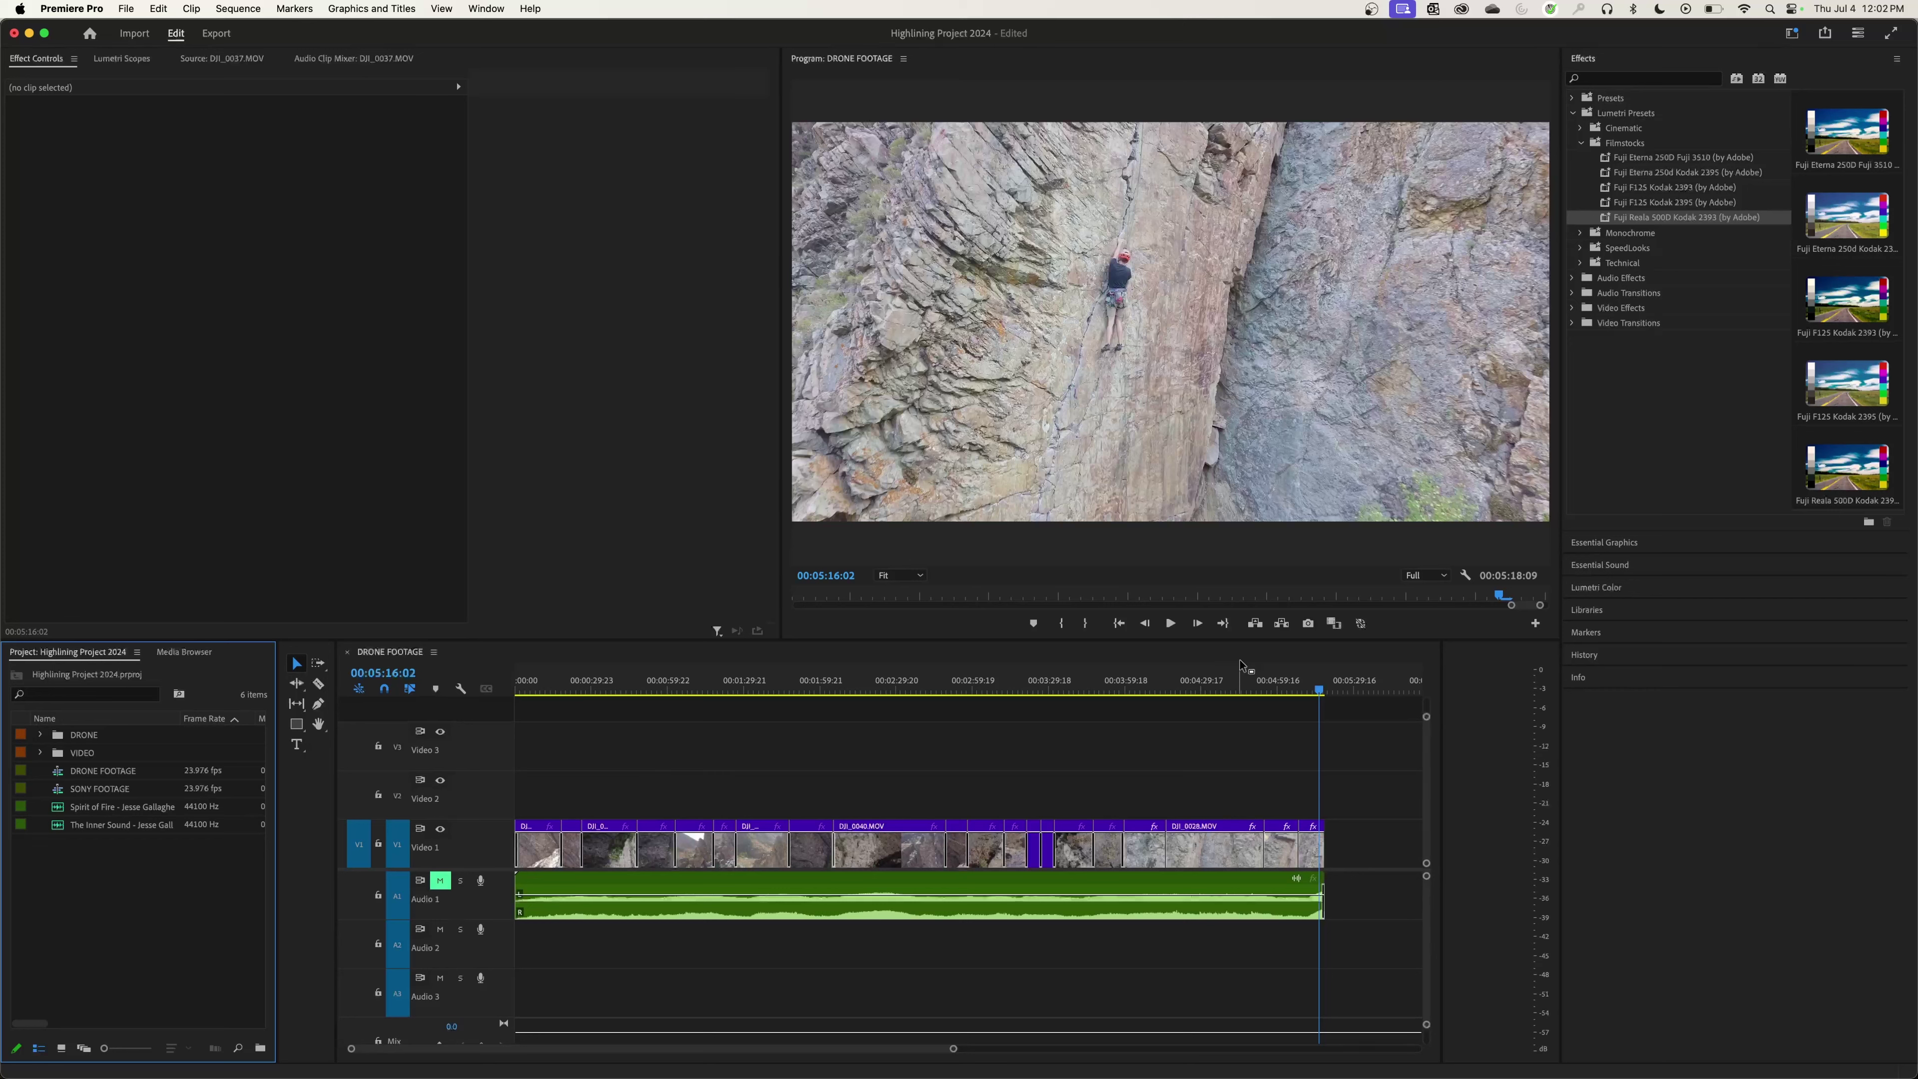
pyautogui.click(1573, 112)
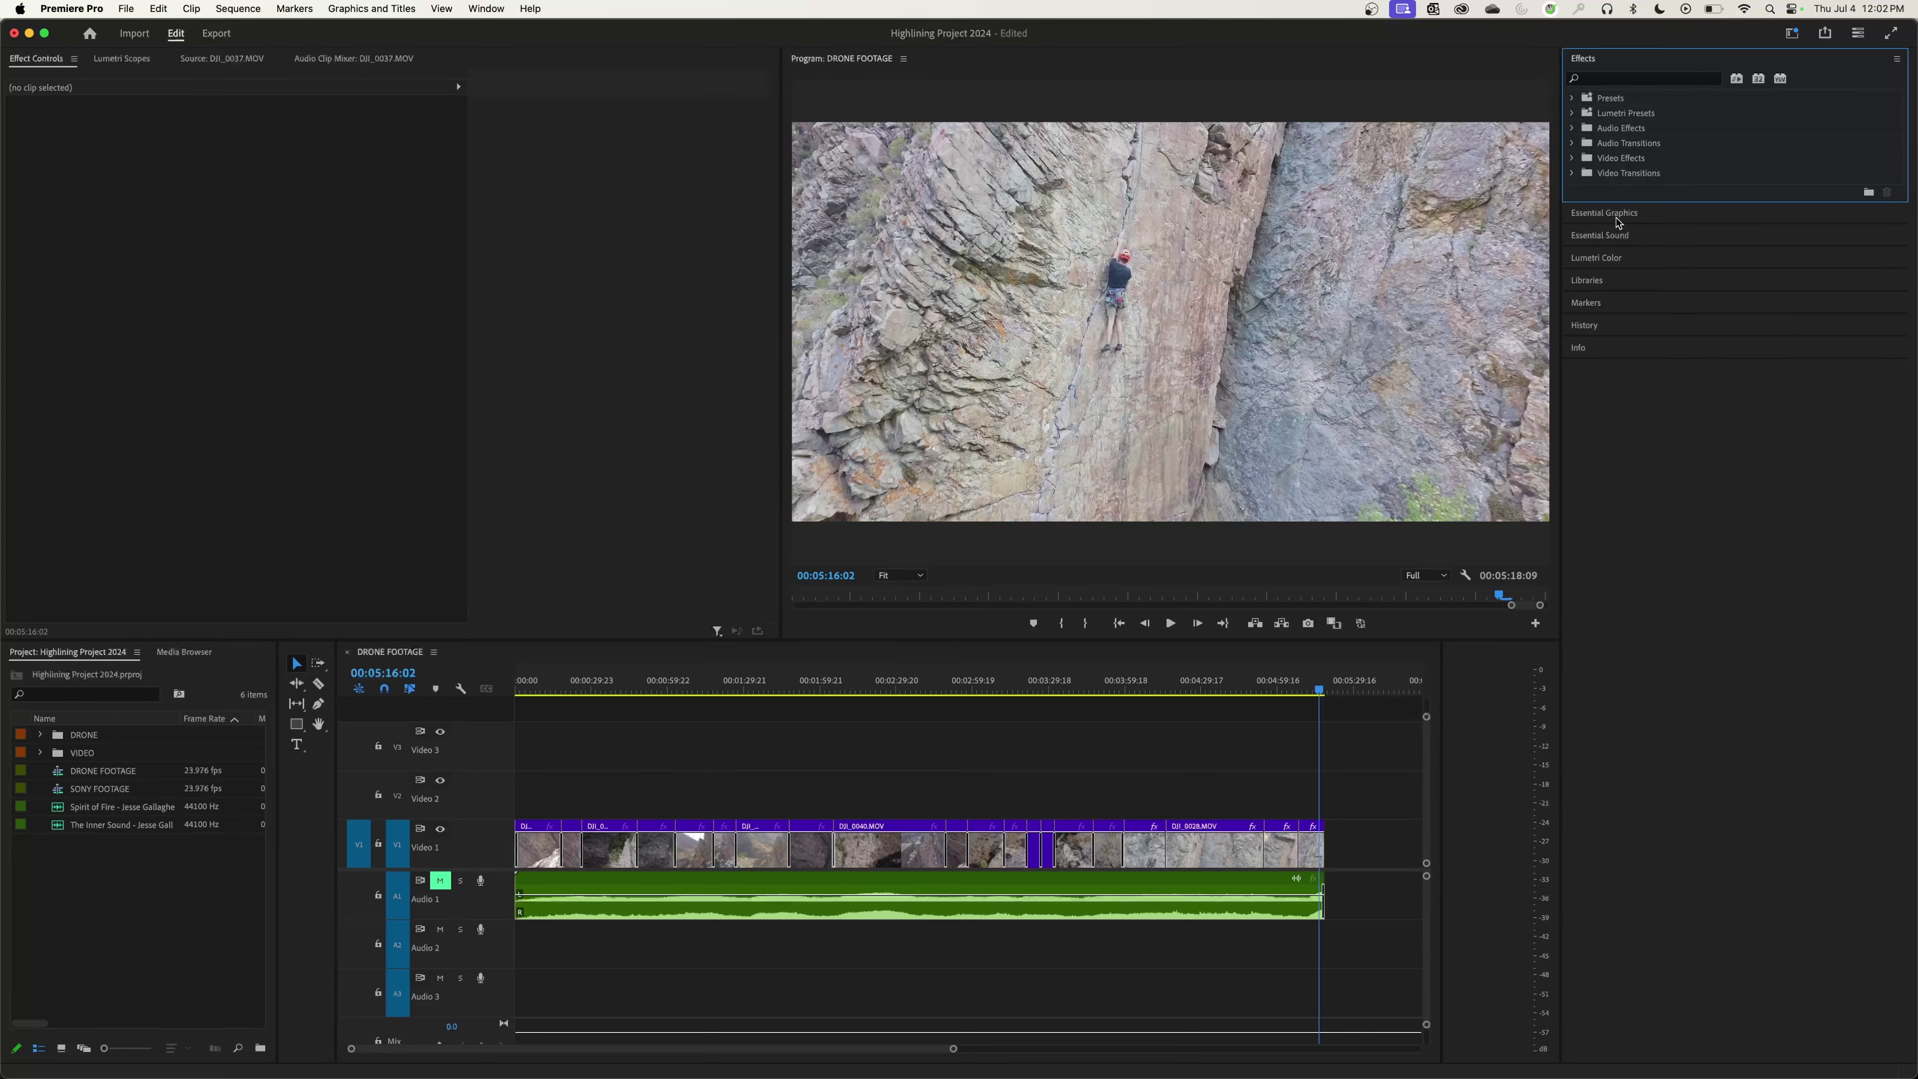
pyautogui.click(1622, 261)
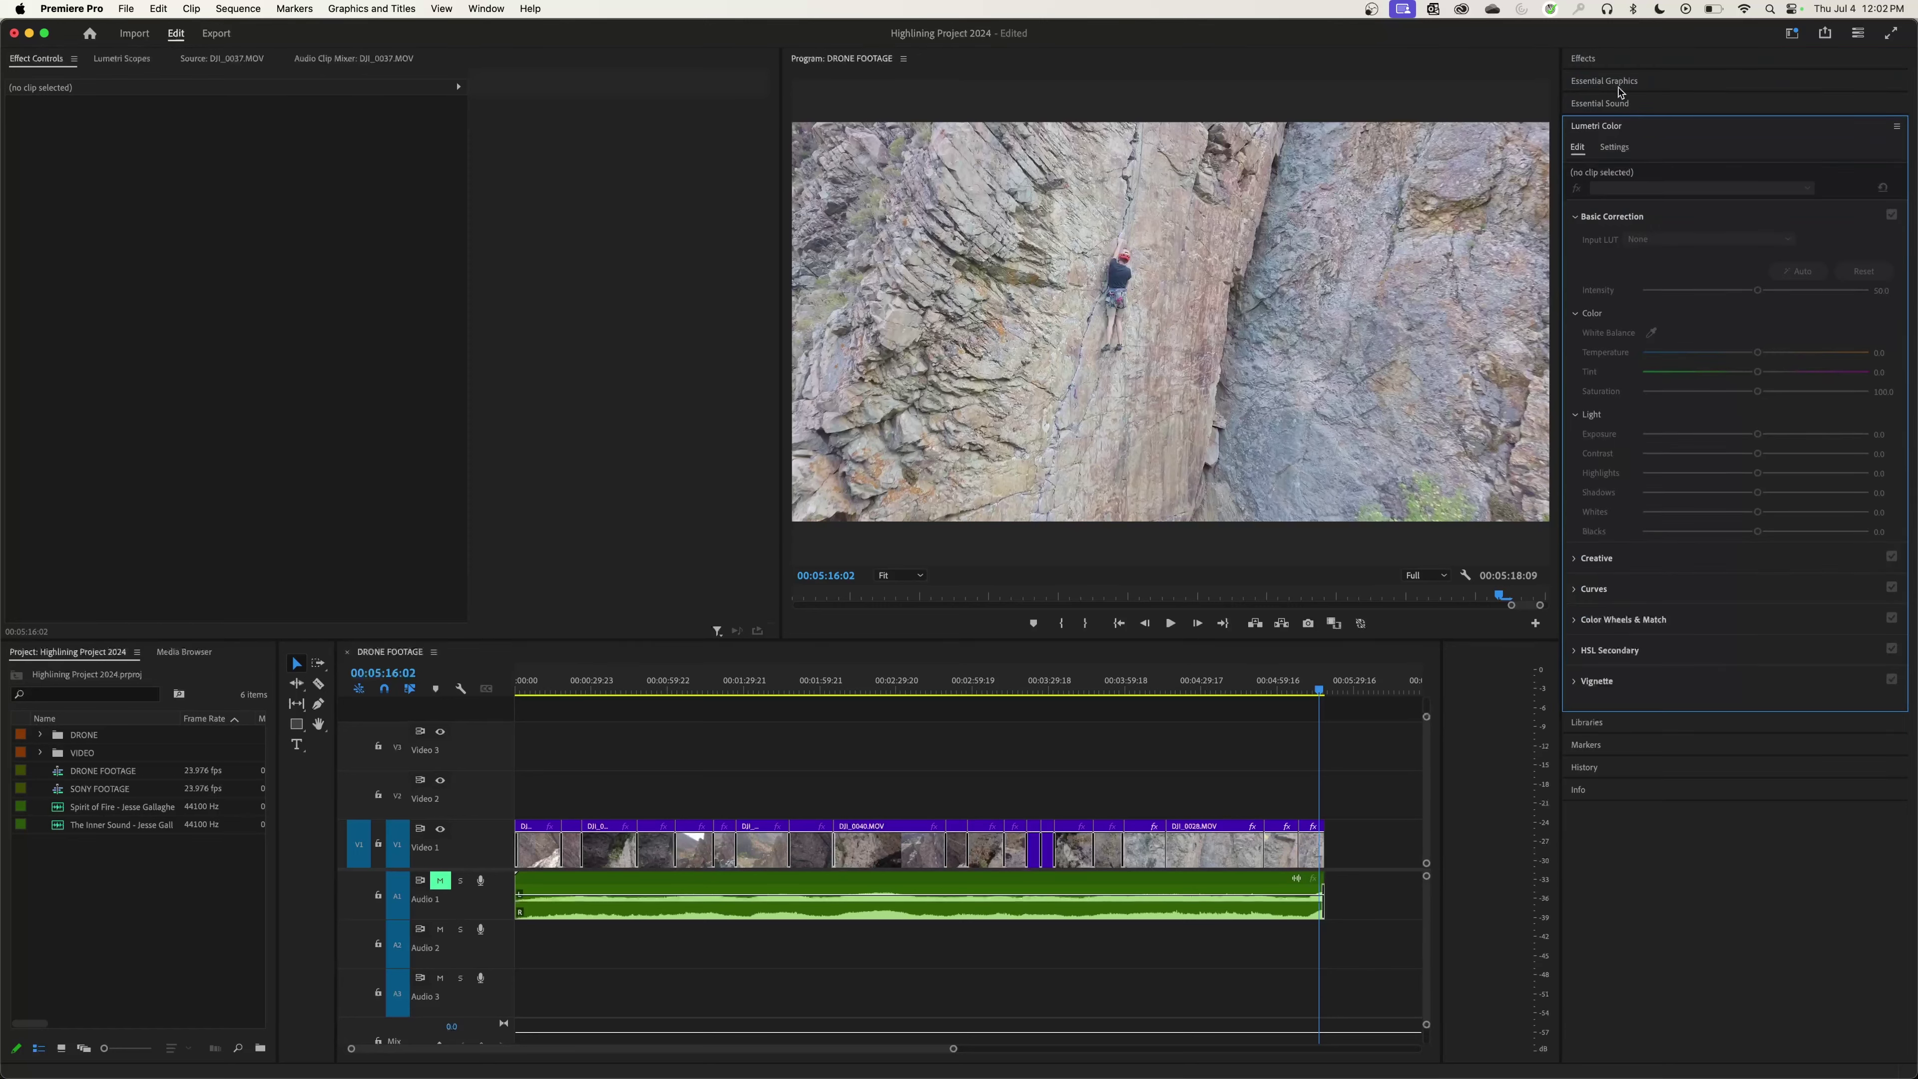
pyautogui.click(1608, 62)
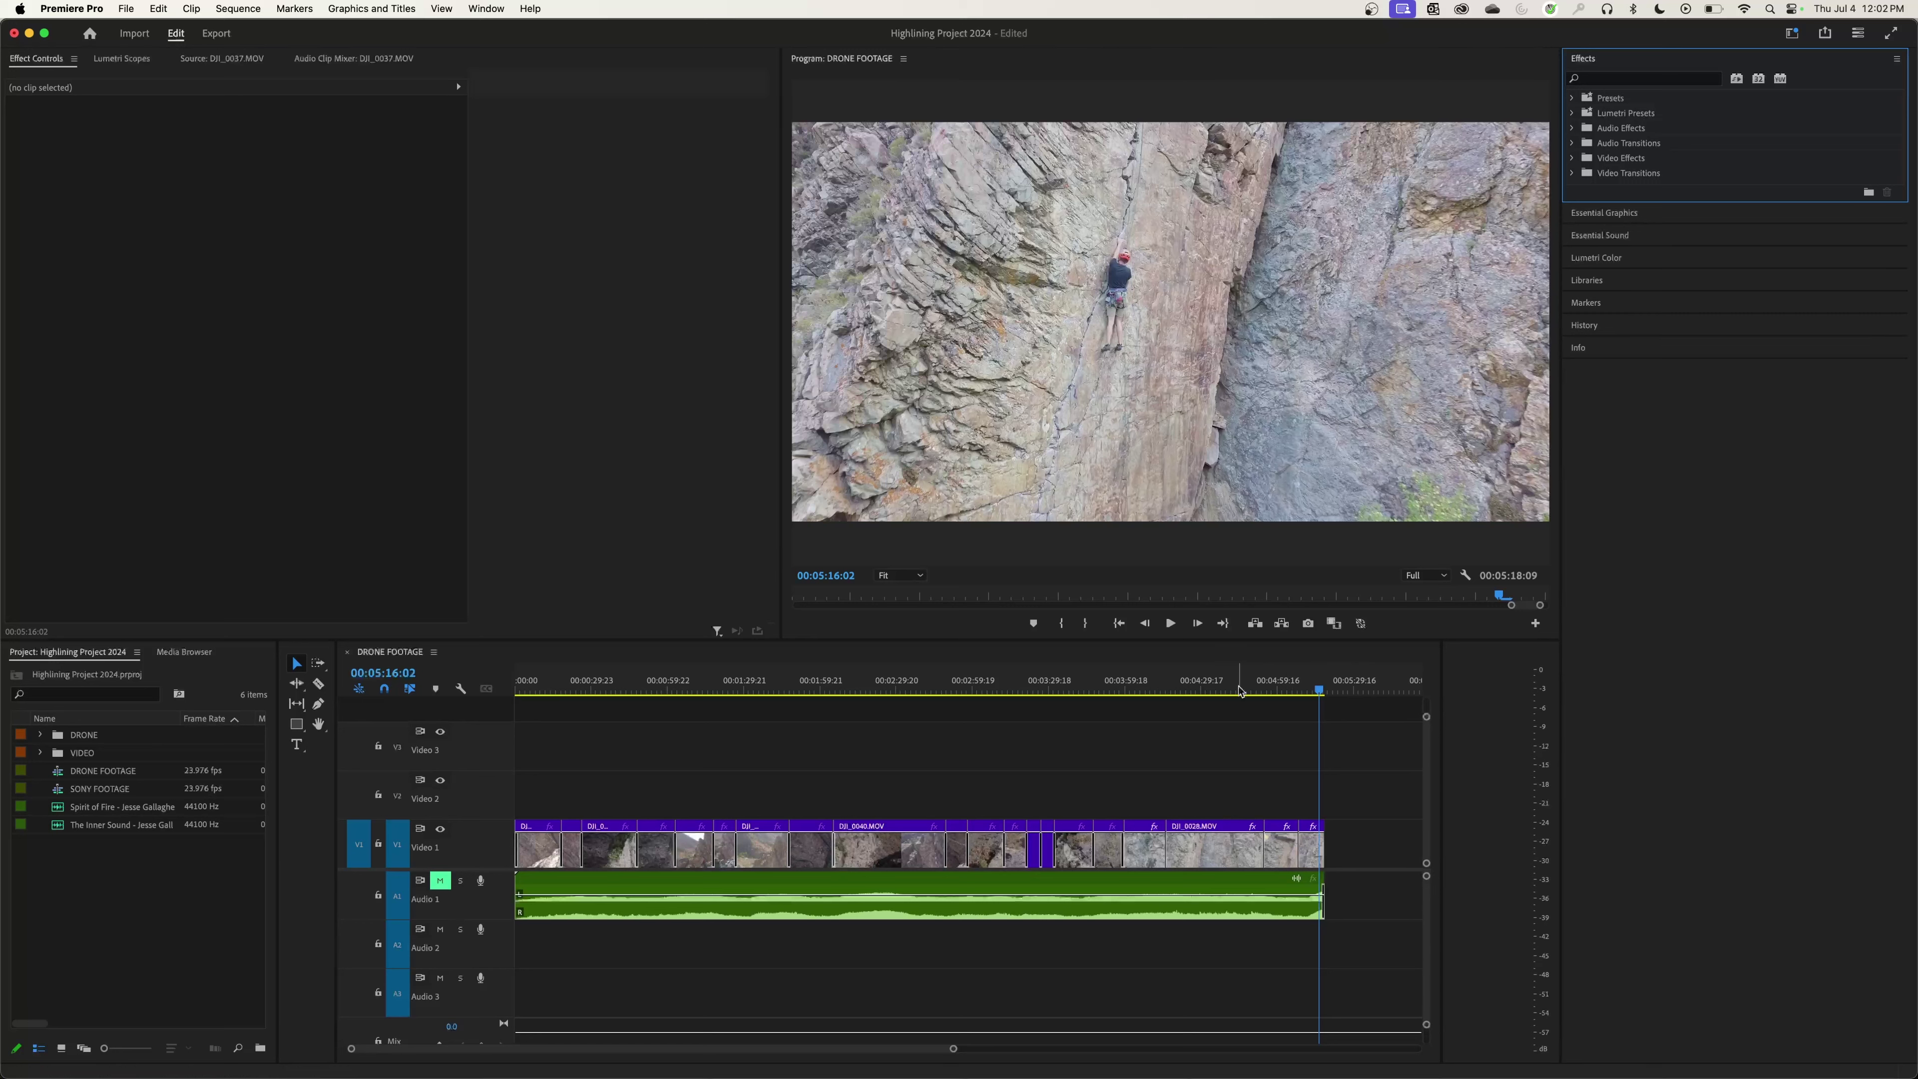
# Expand Video Effects and its Adjust, Blur & Sharpen, Channel and Color Correction categories
pyautogui.click(1573, 159)
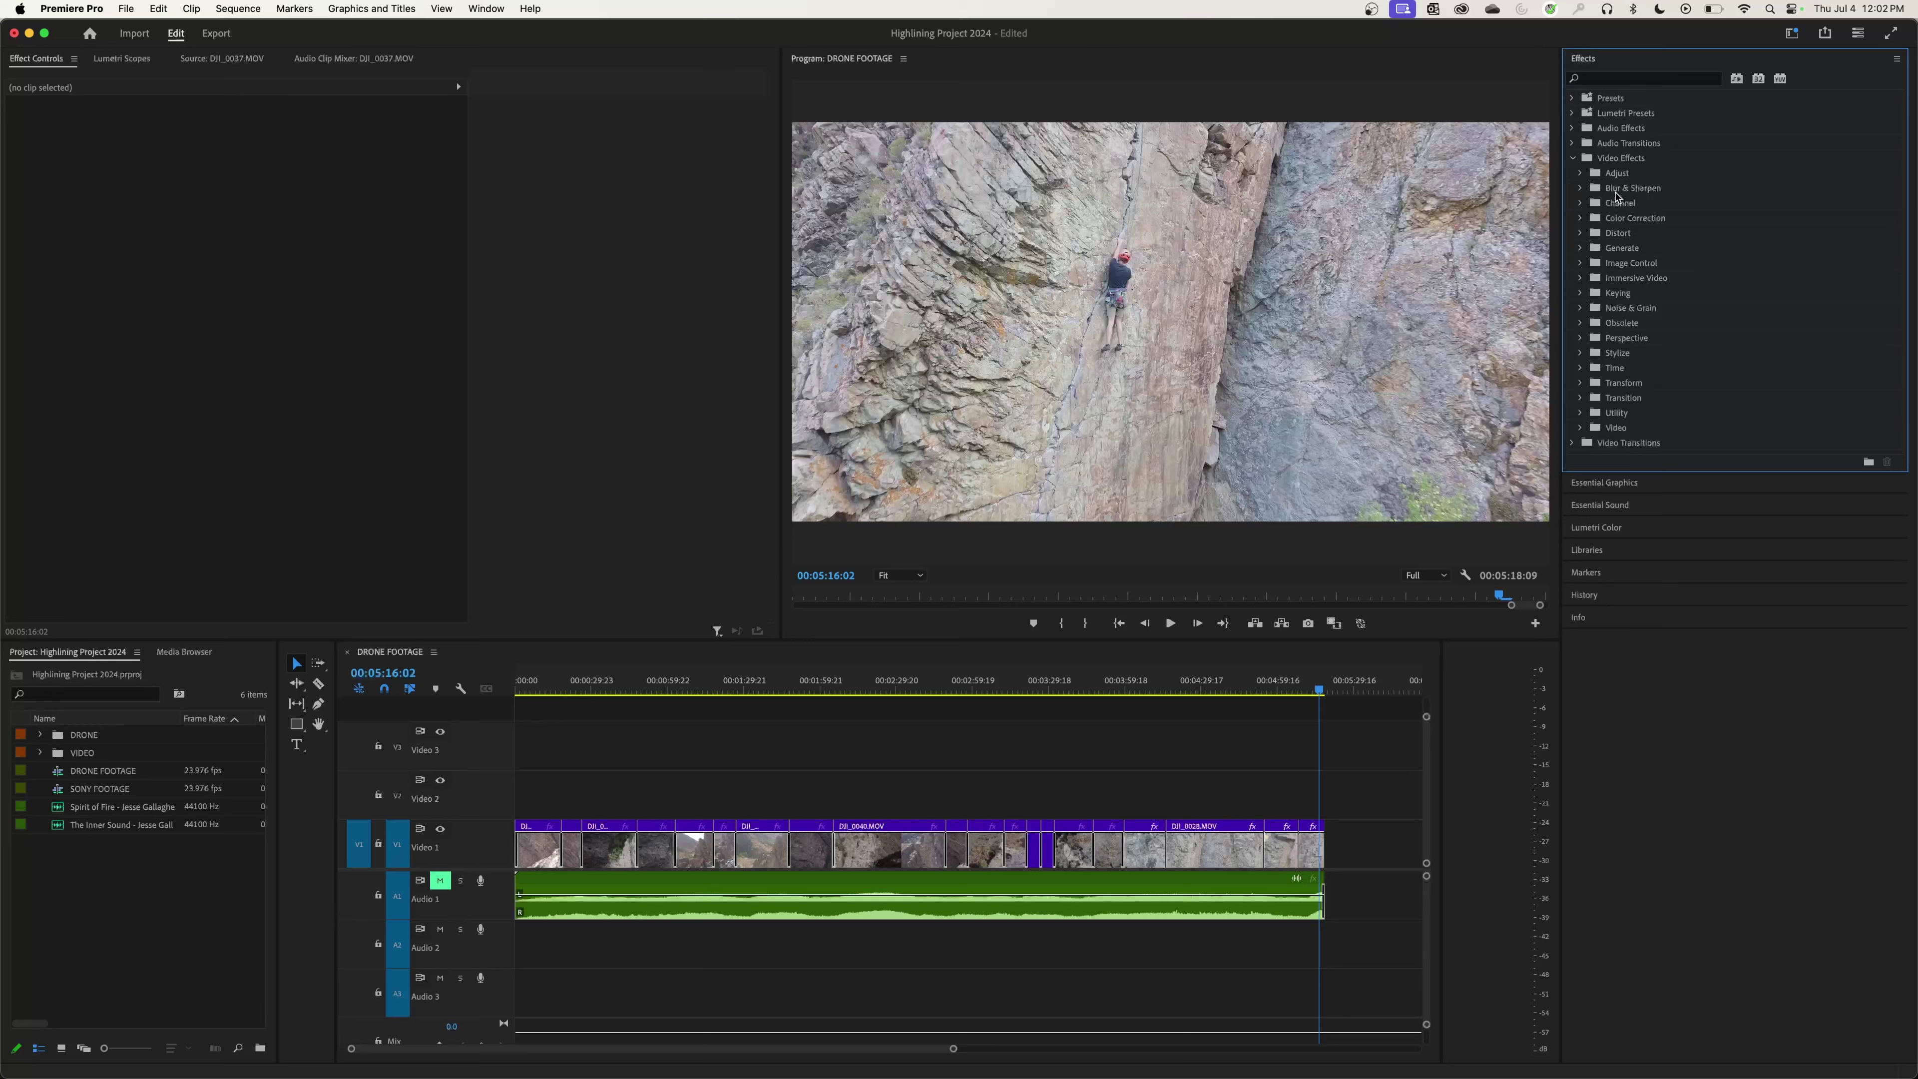
pyautogui.click(1580, 174)
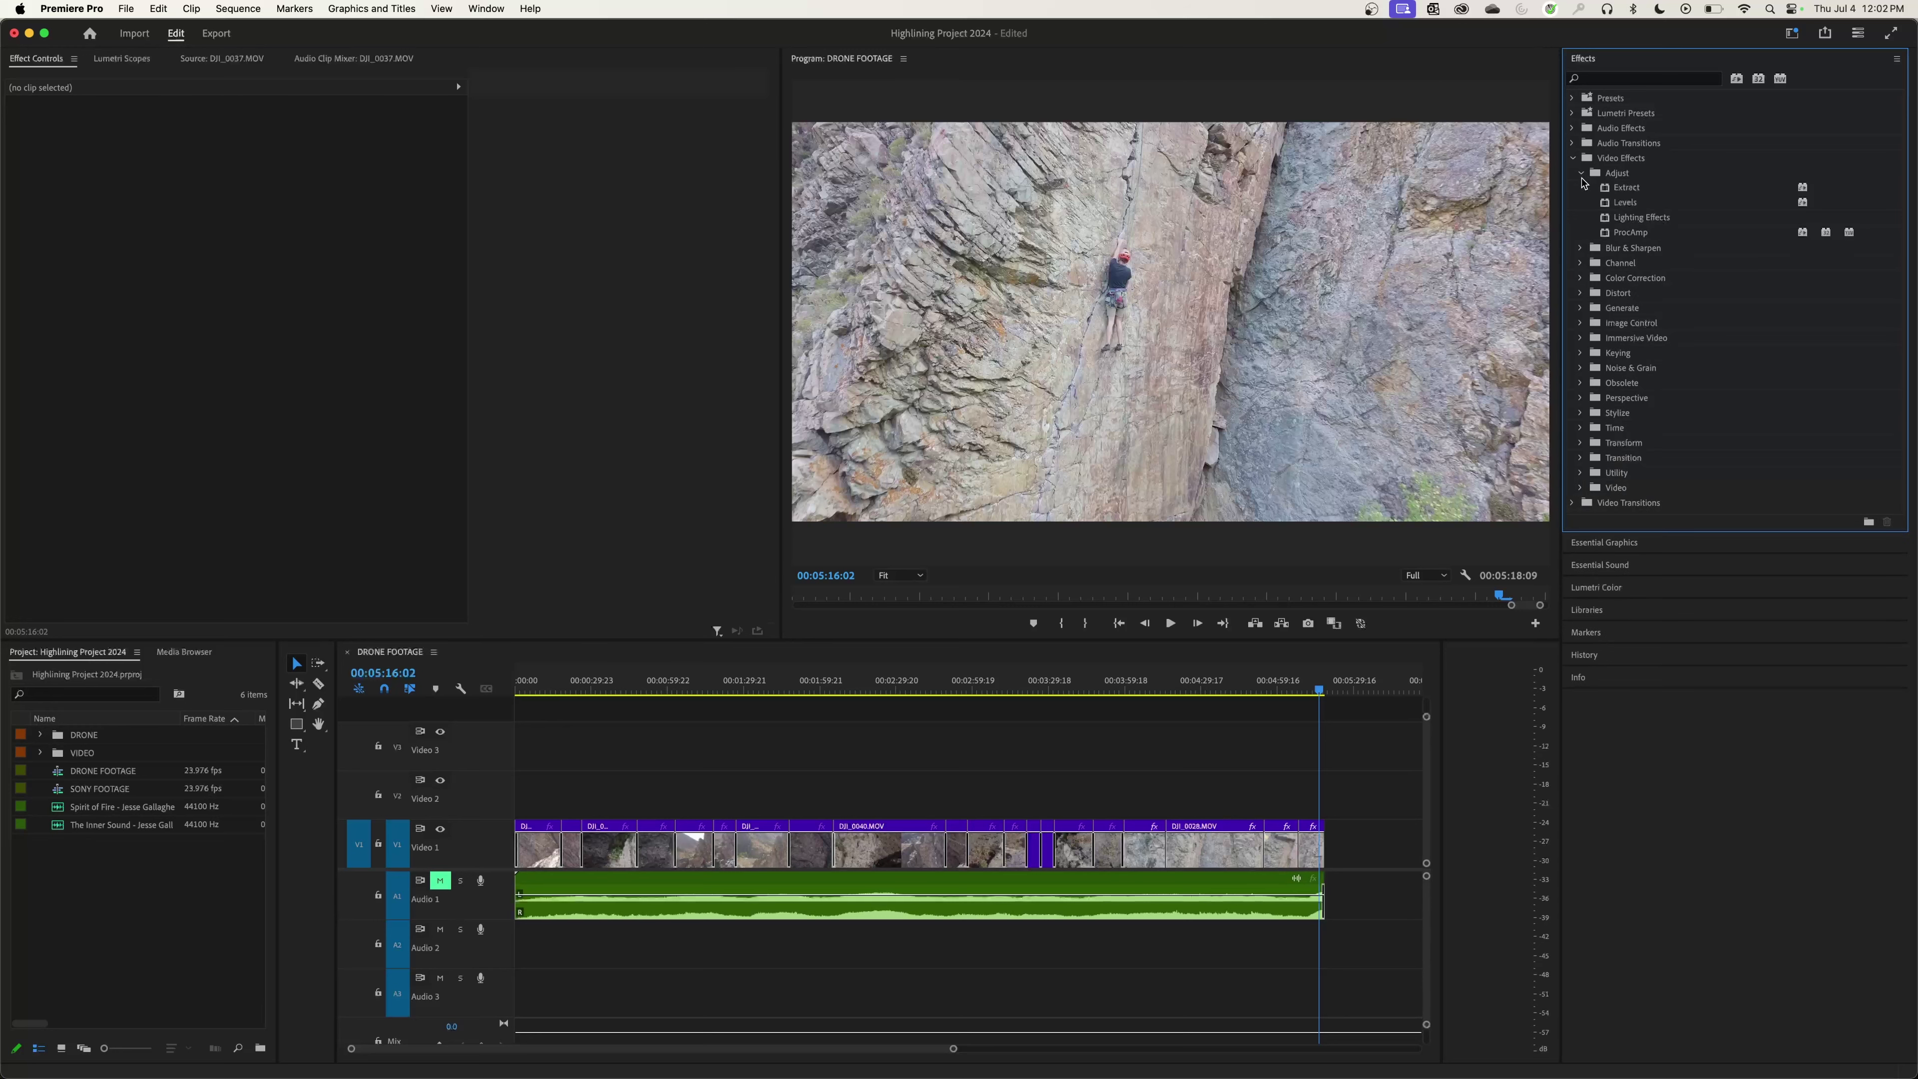
pyautogui.click(1580, 248)
pyautogui.click(1581, 338)
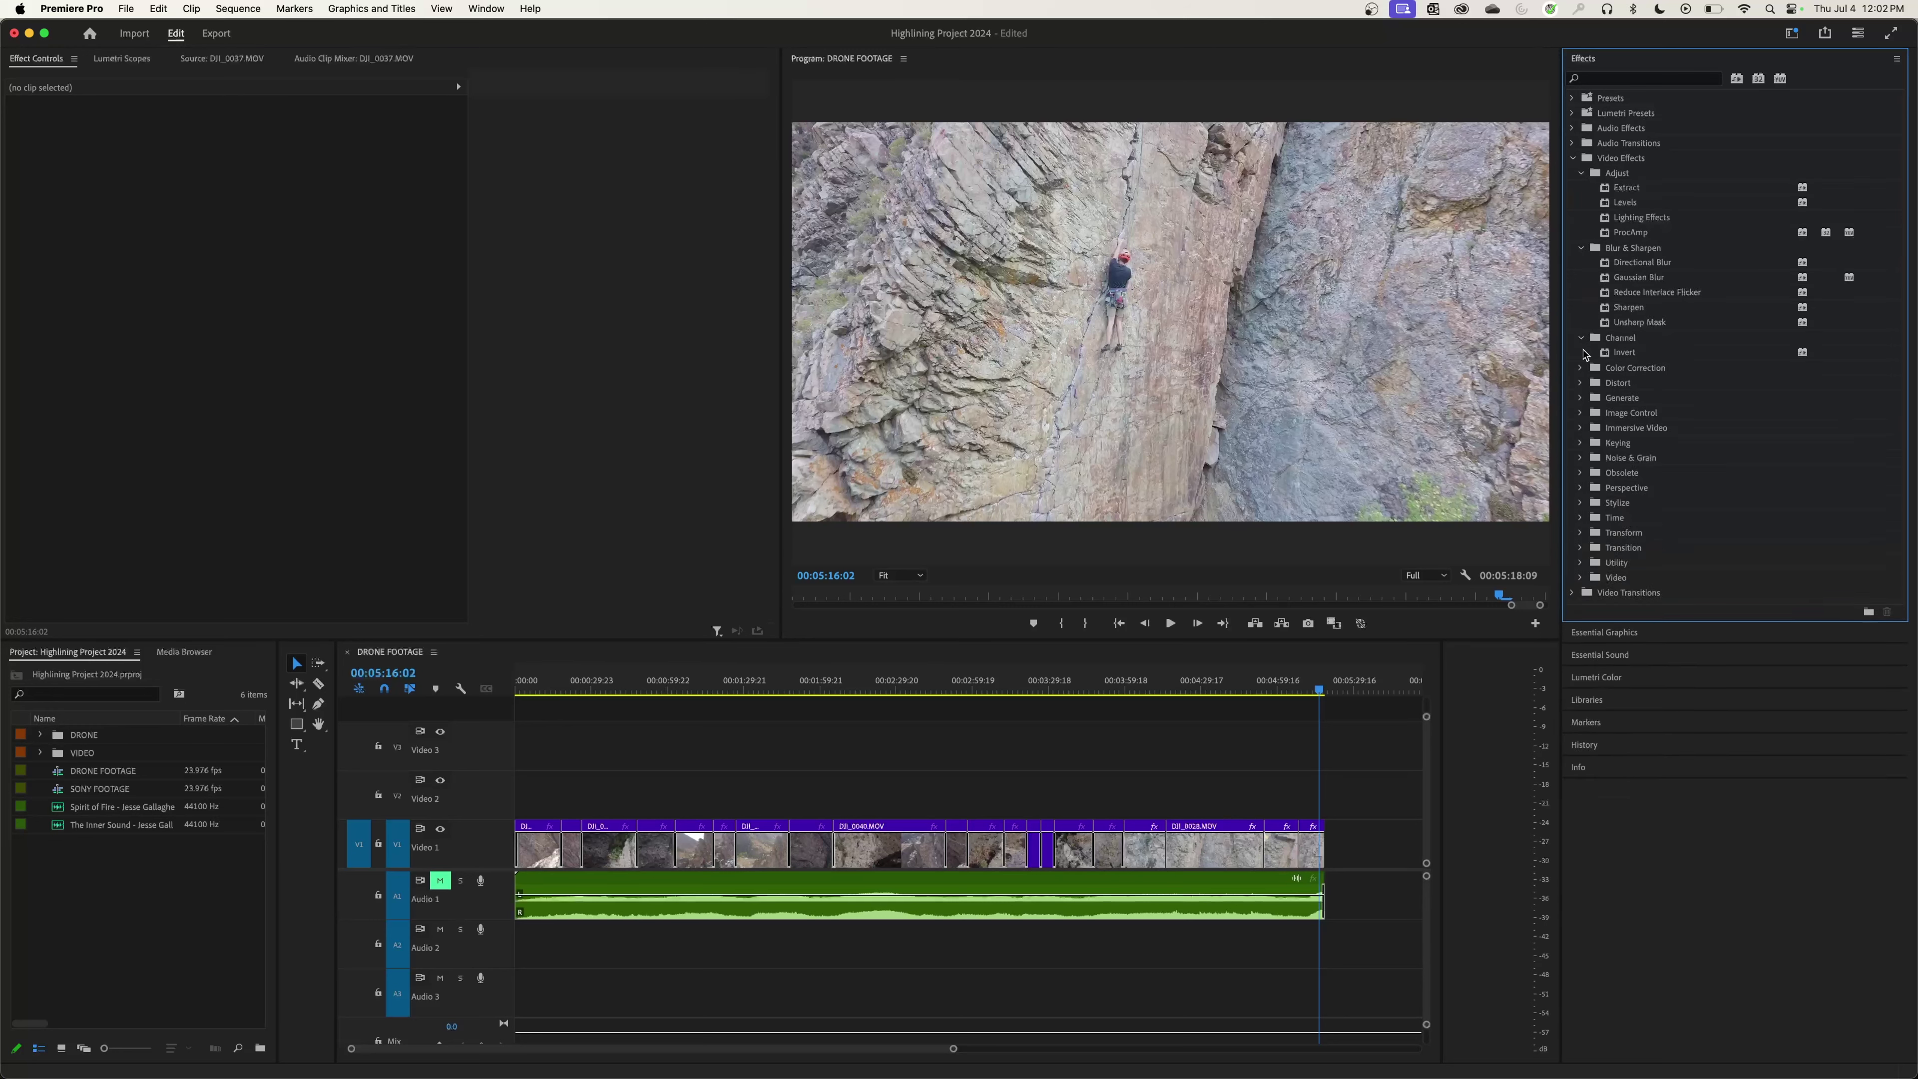
pyautogui.click(1581, 367)
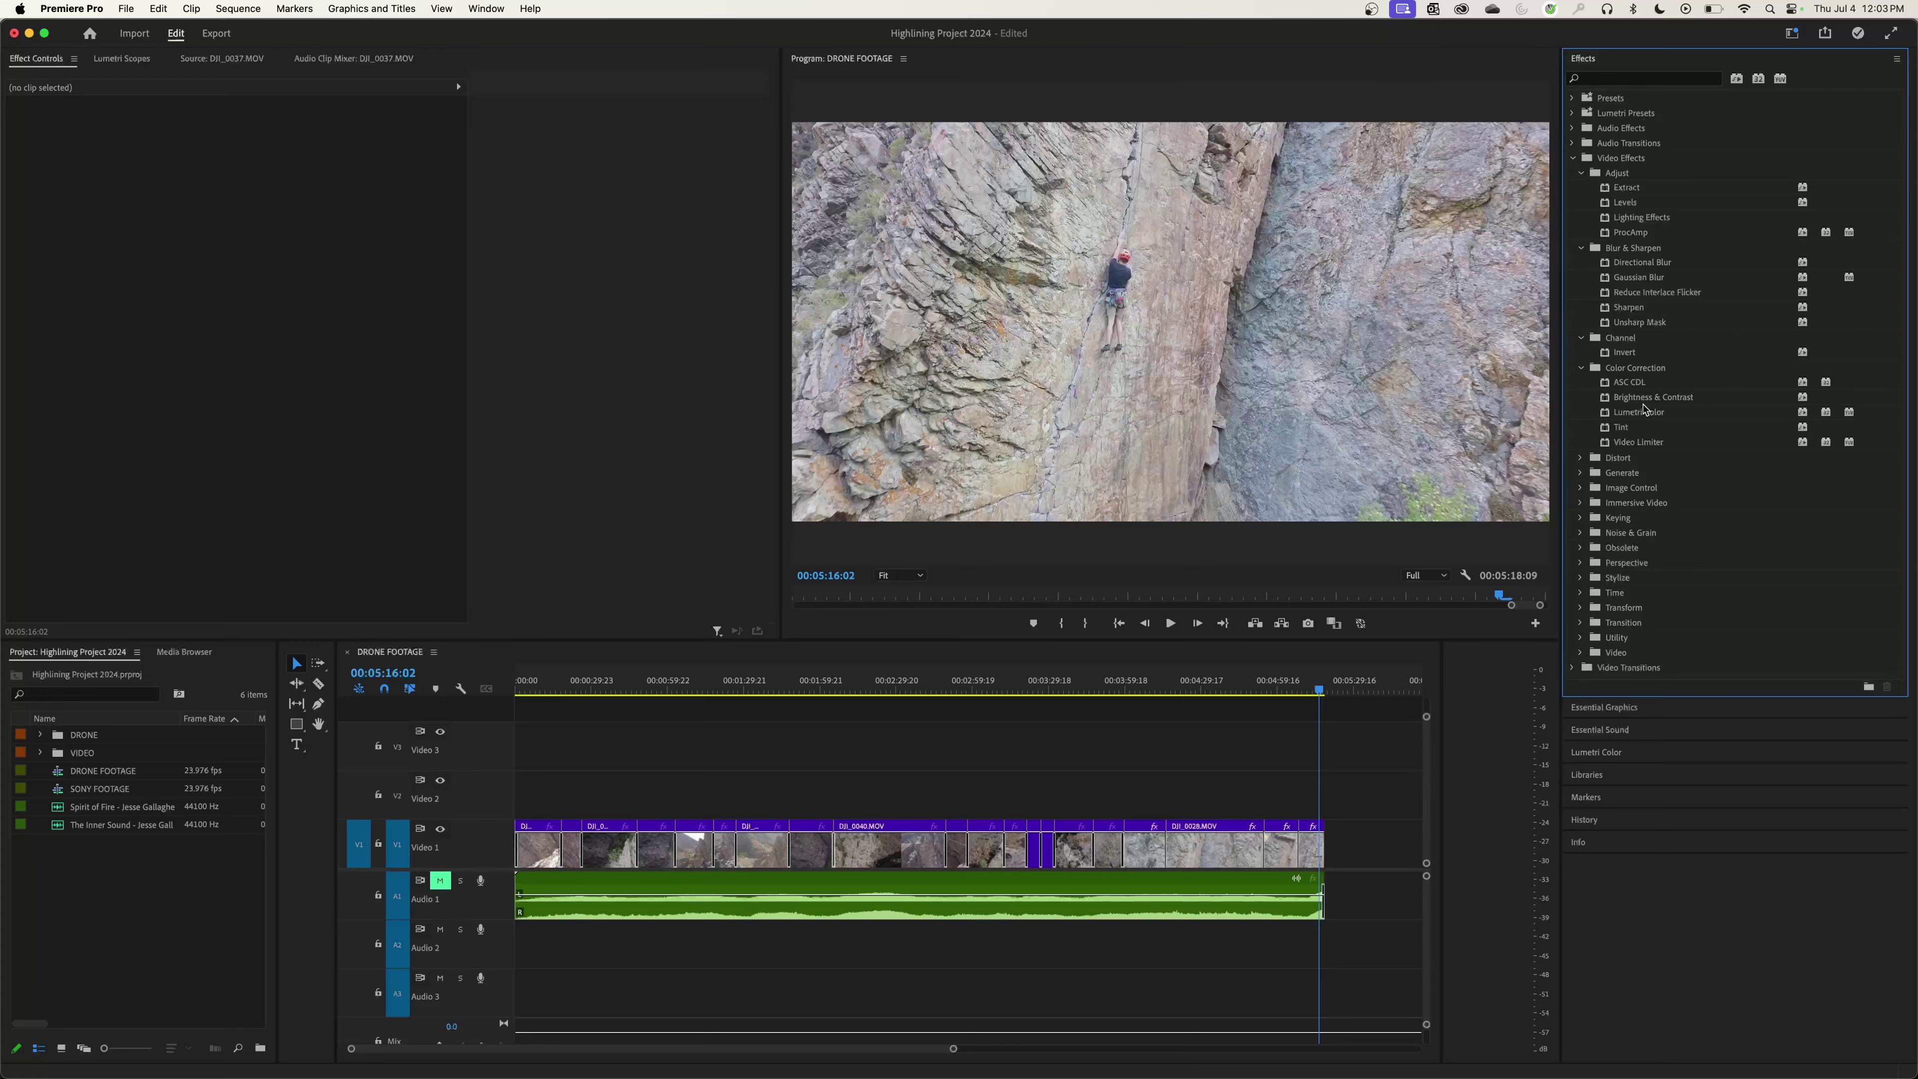
# Apply the Lumetri Color effect to the DJI_0040.MOV clip and review the footage in an enlarged program view
pyautogui.moveTo(1644, 411); pyautogui.dragTo(759, 846)
pyautogui.press('space')
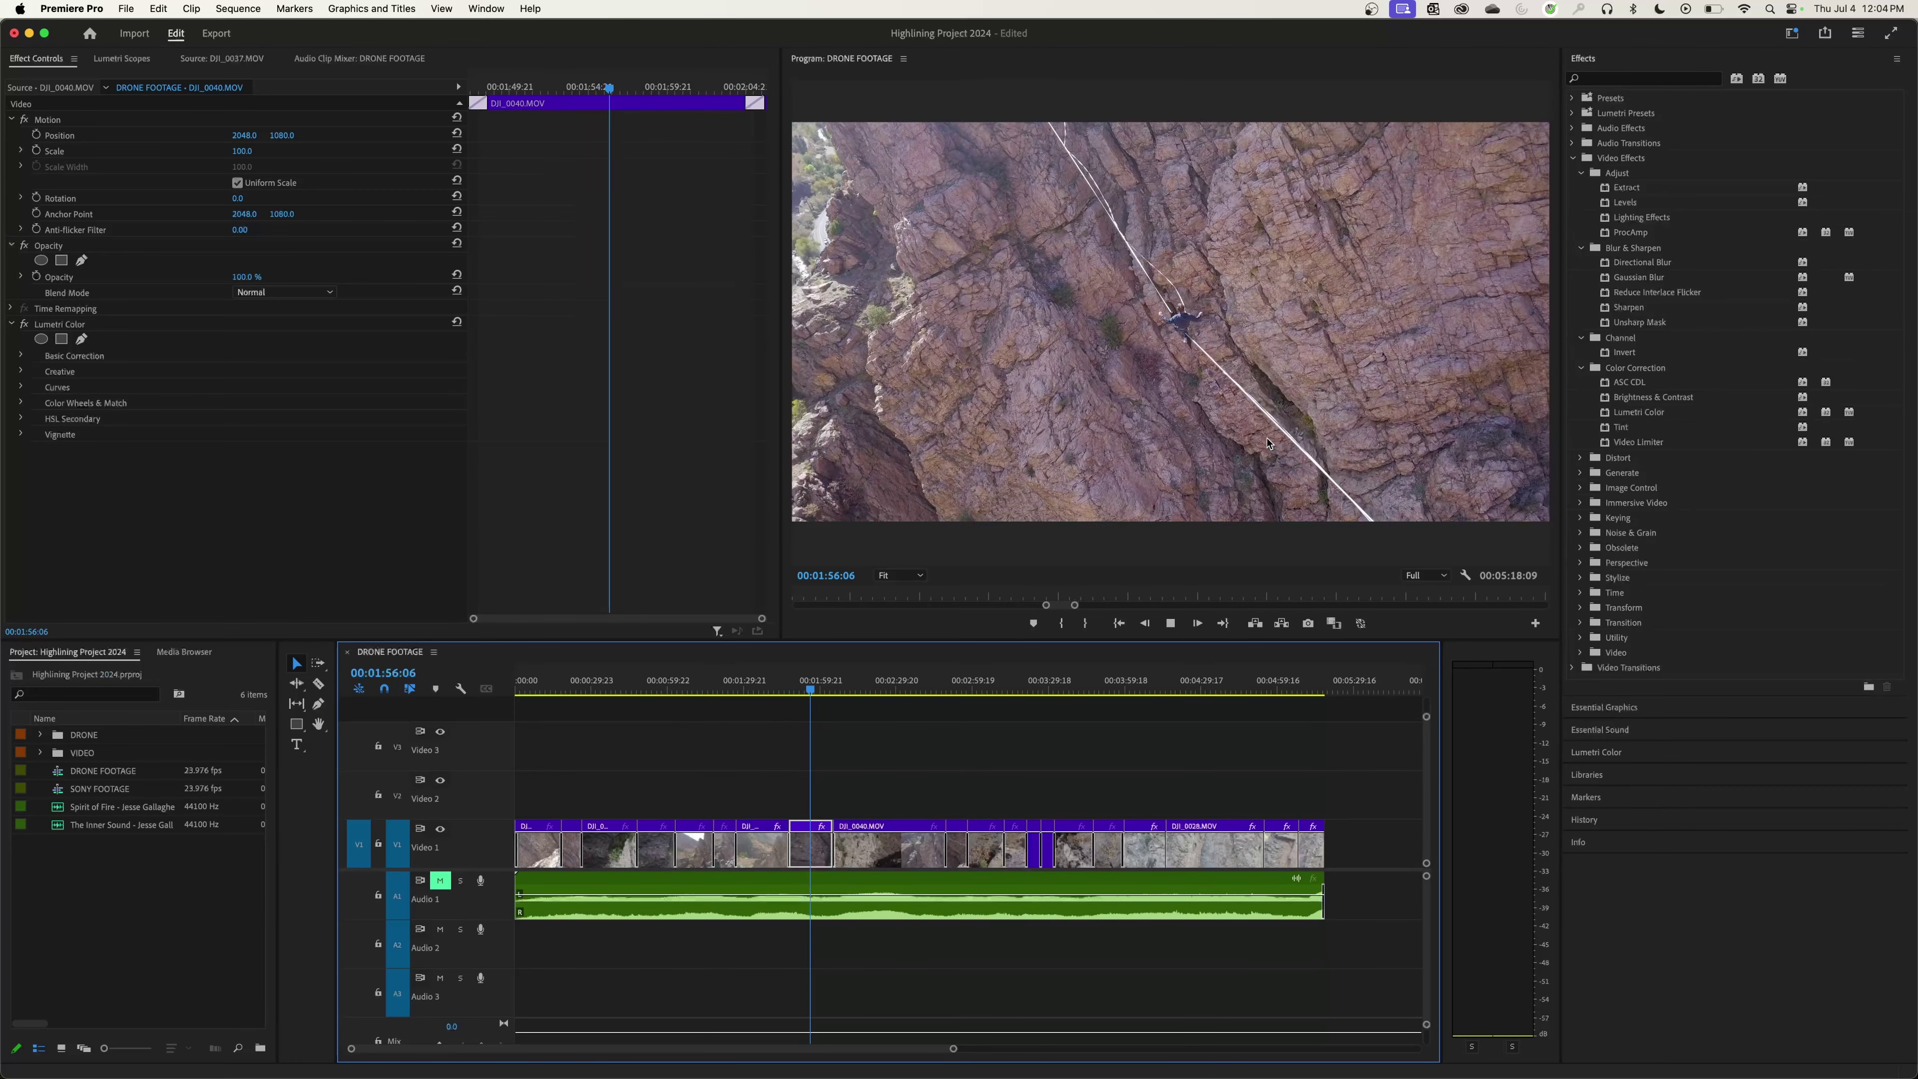
pyautogui.press('`')
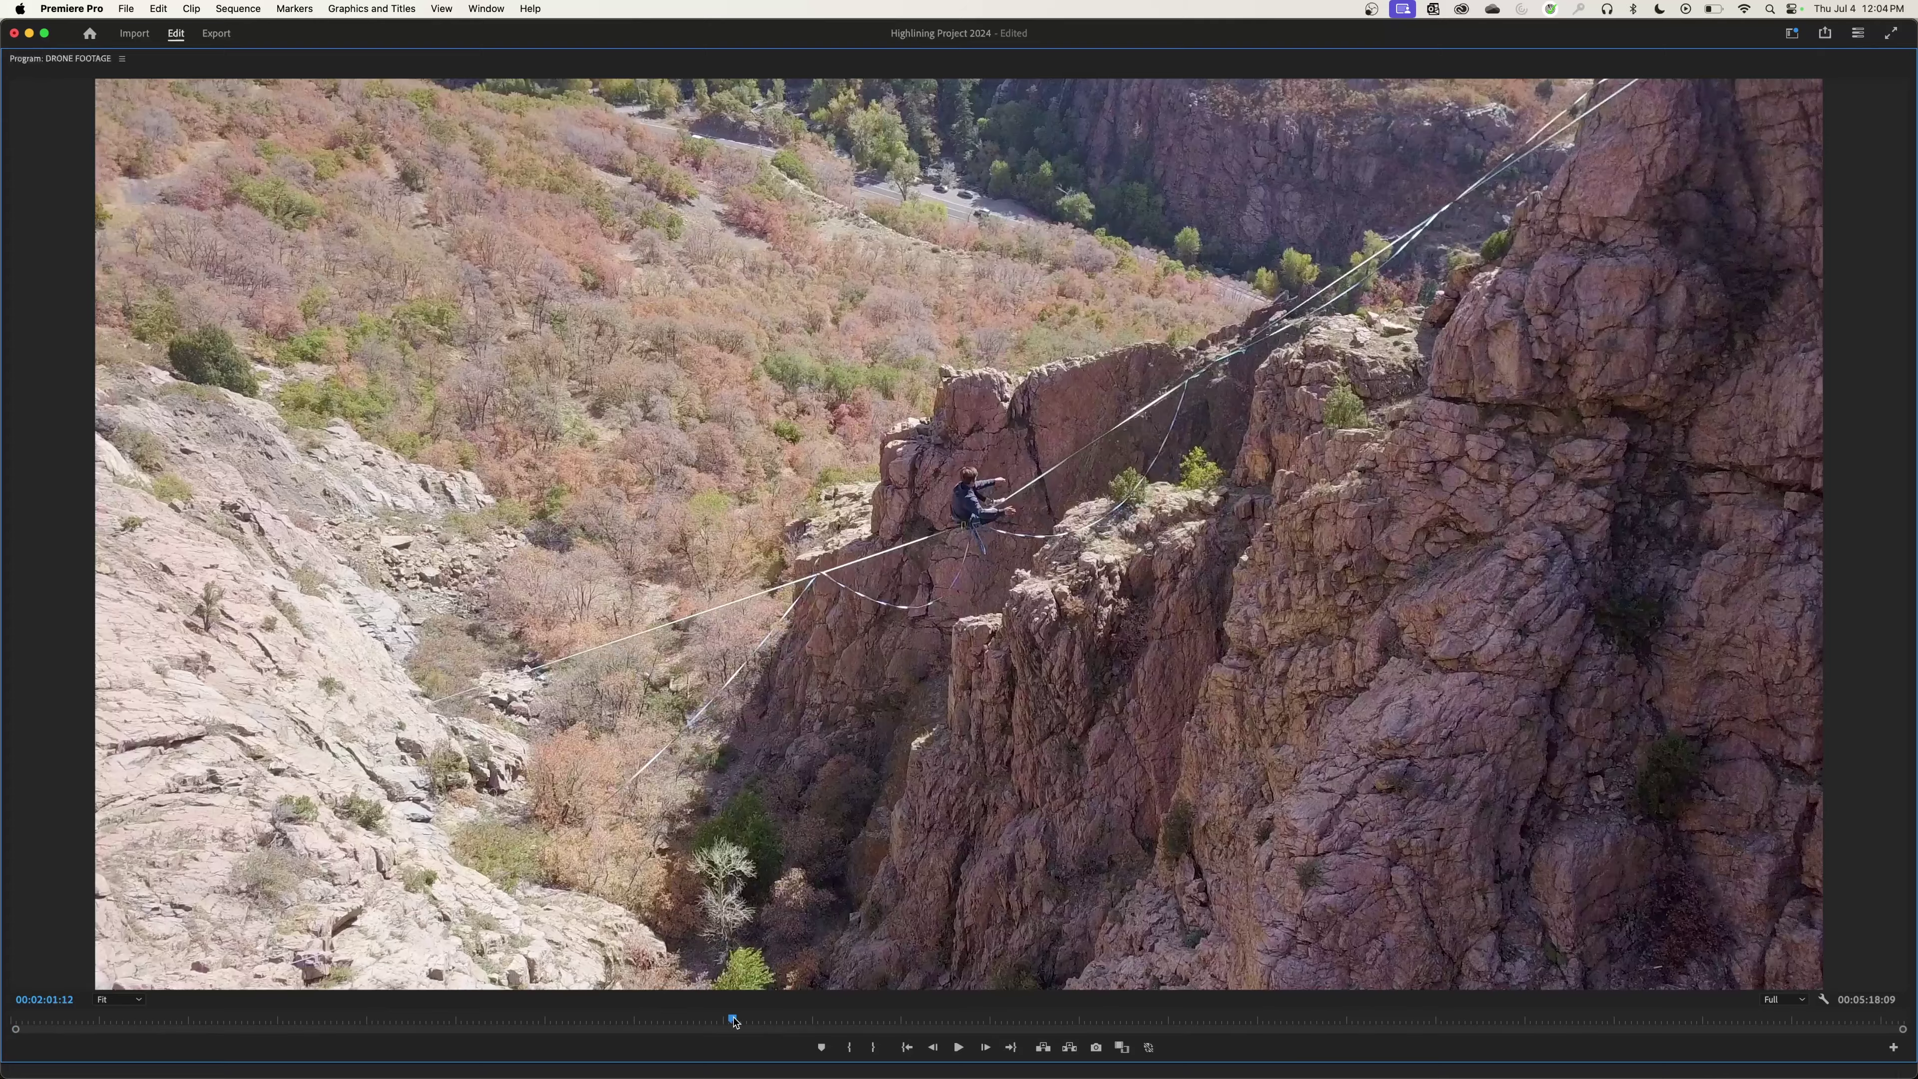
pyautogui.click(724, 1023)
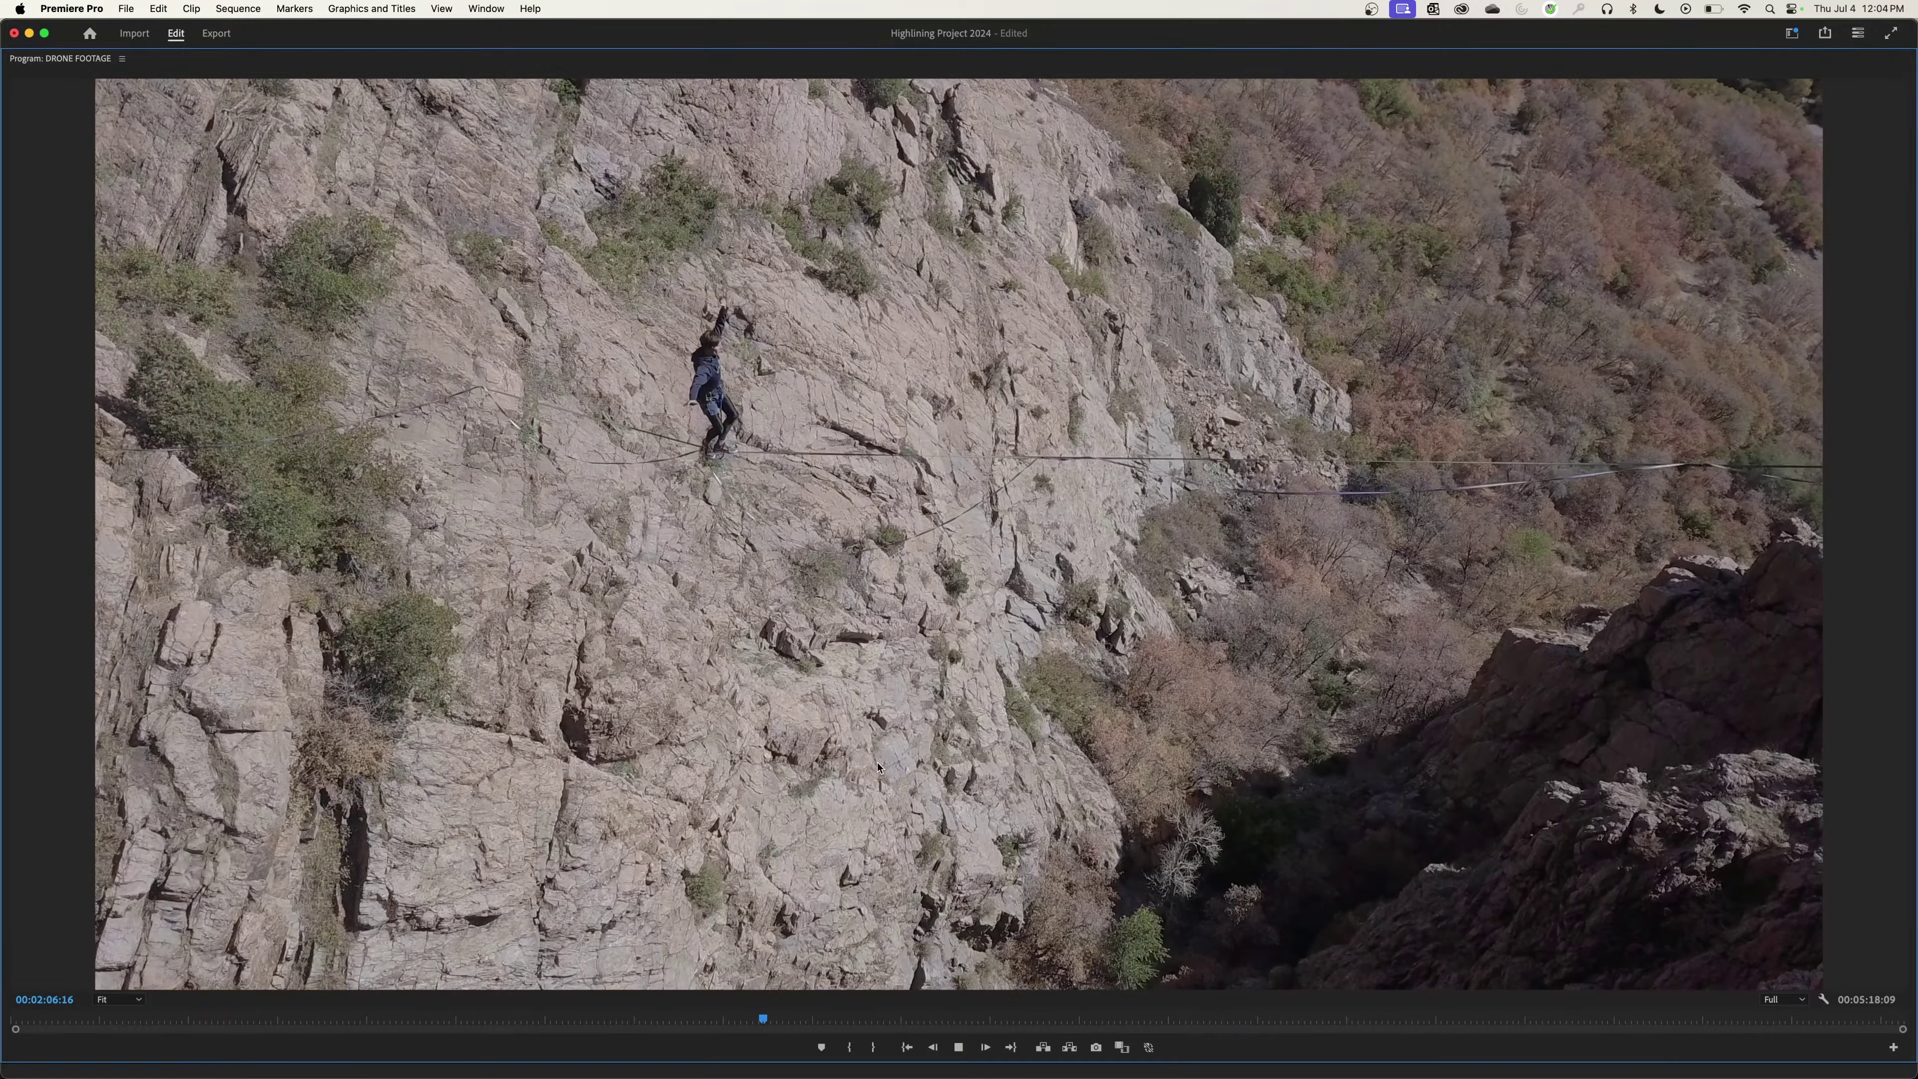
pyautogui.press('space')
pyautogui.press('`')
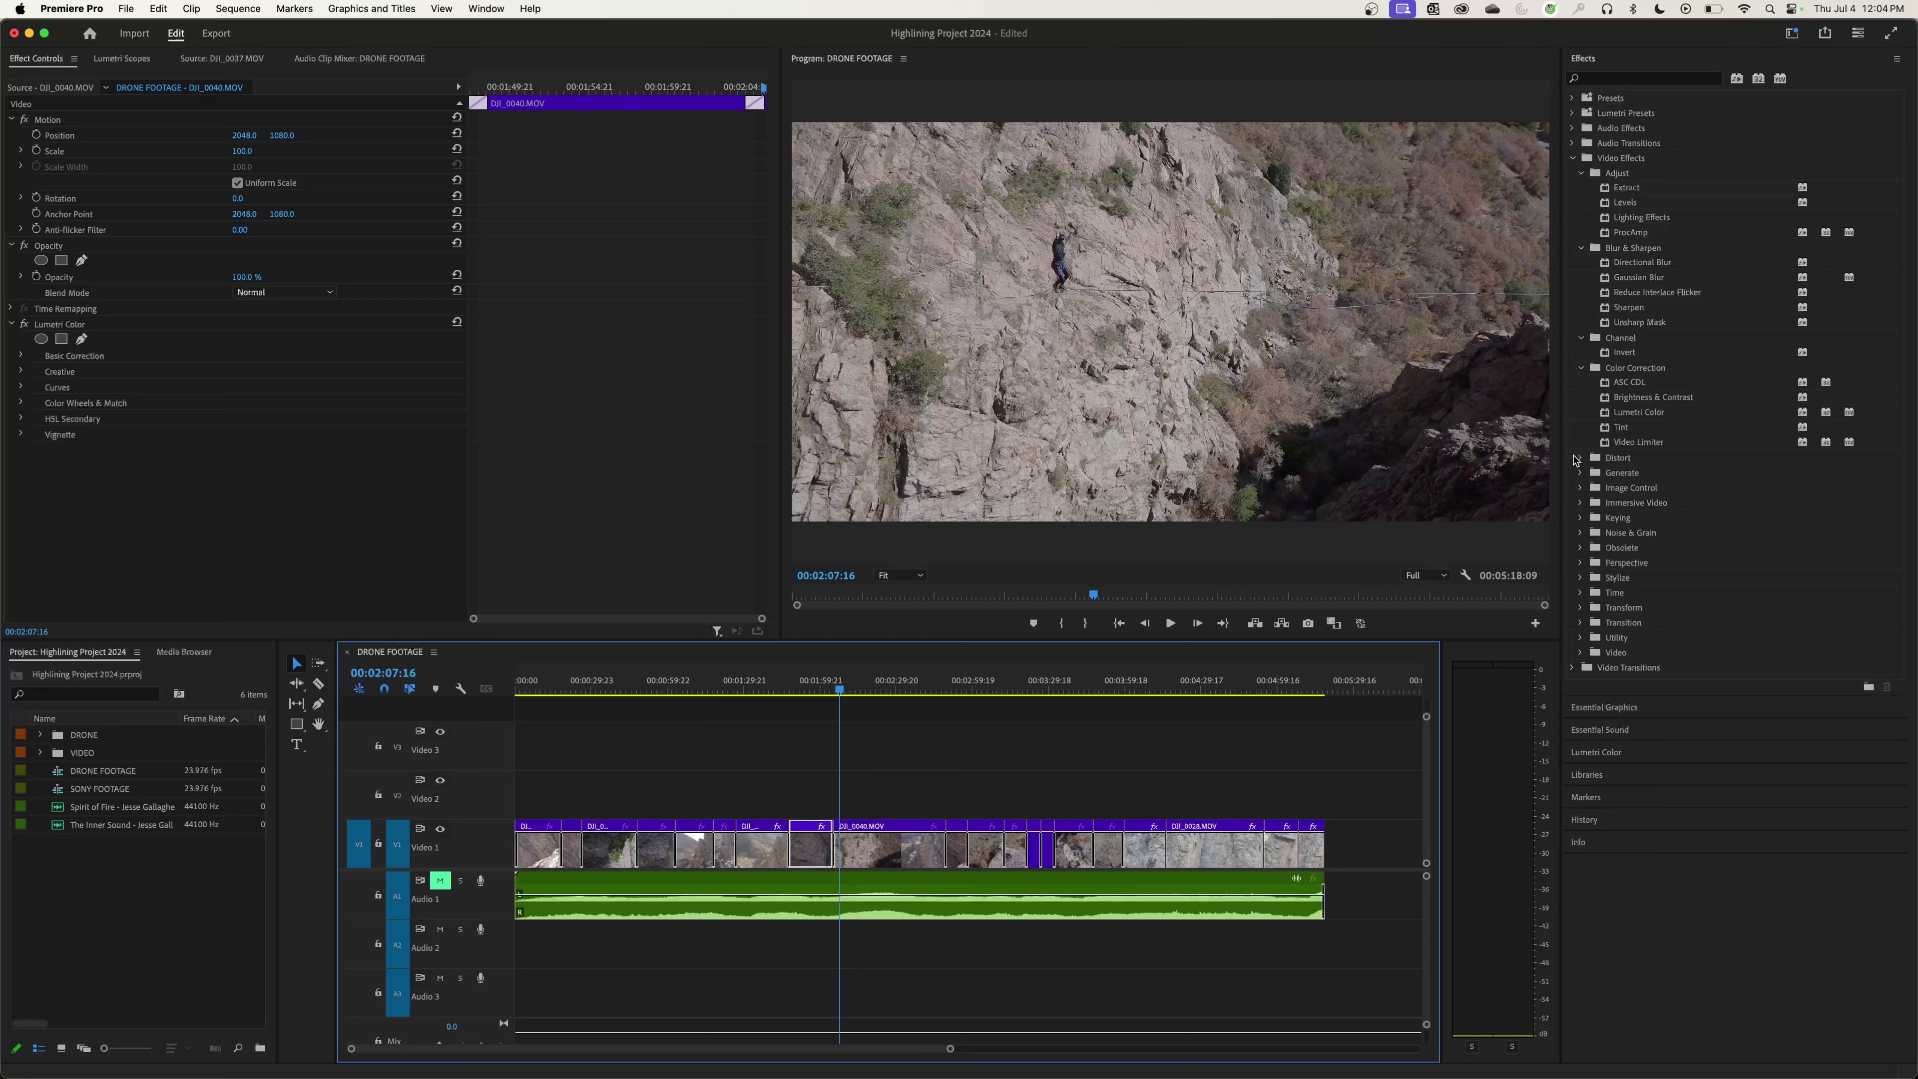
# Expand the Distort category and examine the badges beside video effects such as Lighting Effects, ProcAmp and Warp Stabilizer
pyautogui.click(1615, 159)
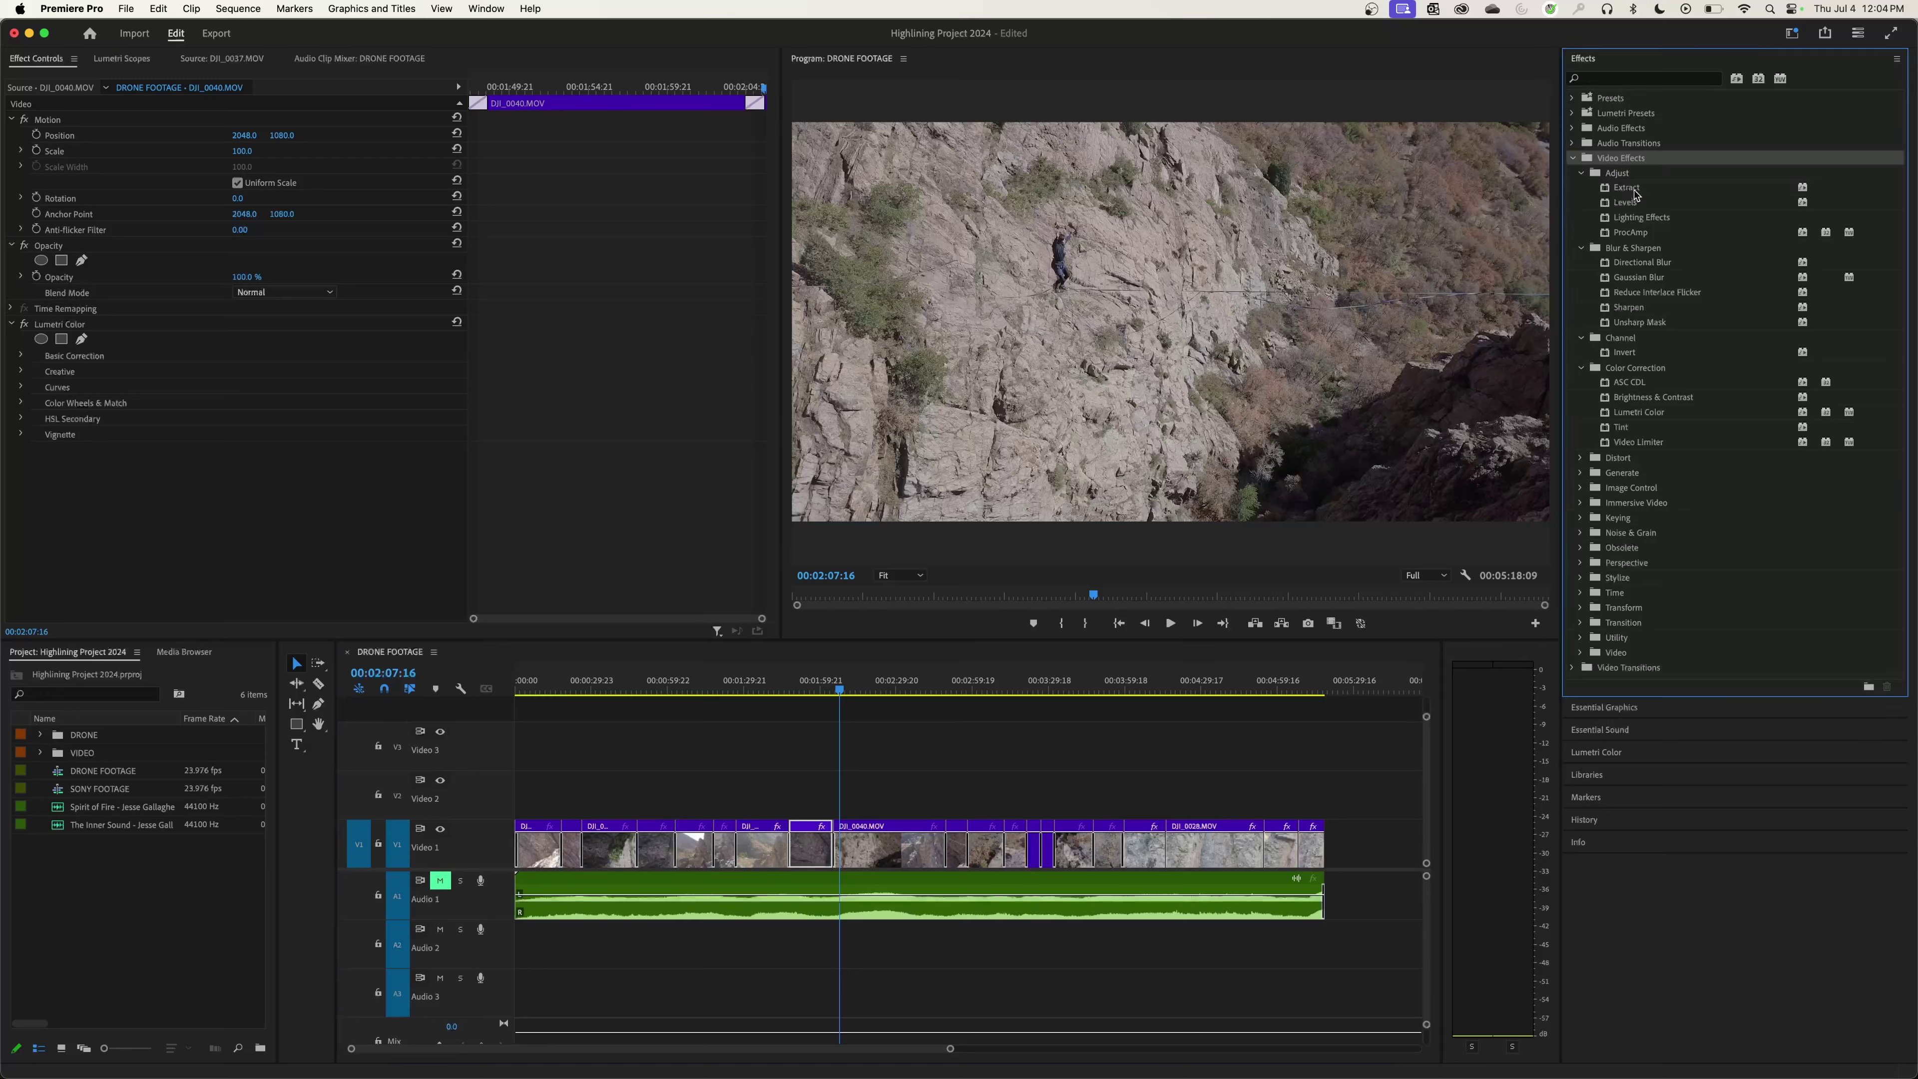
pyautogui.click(1580, 458)
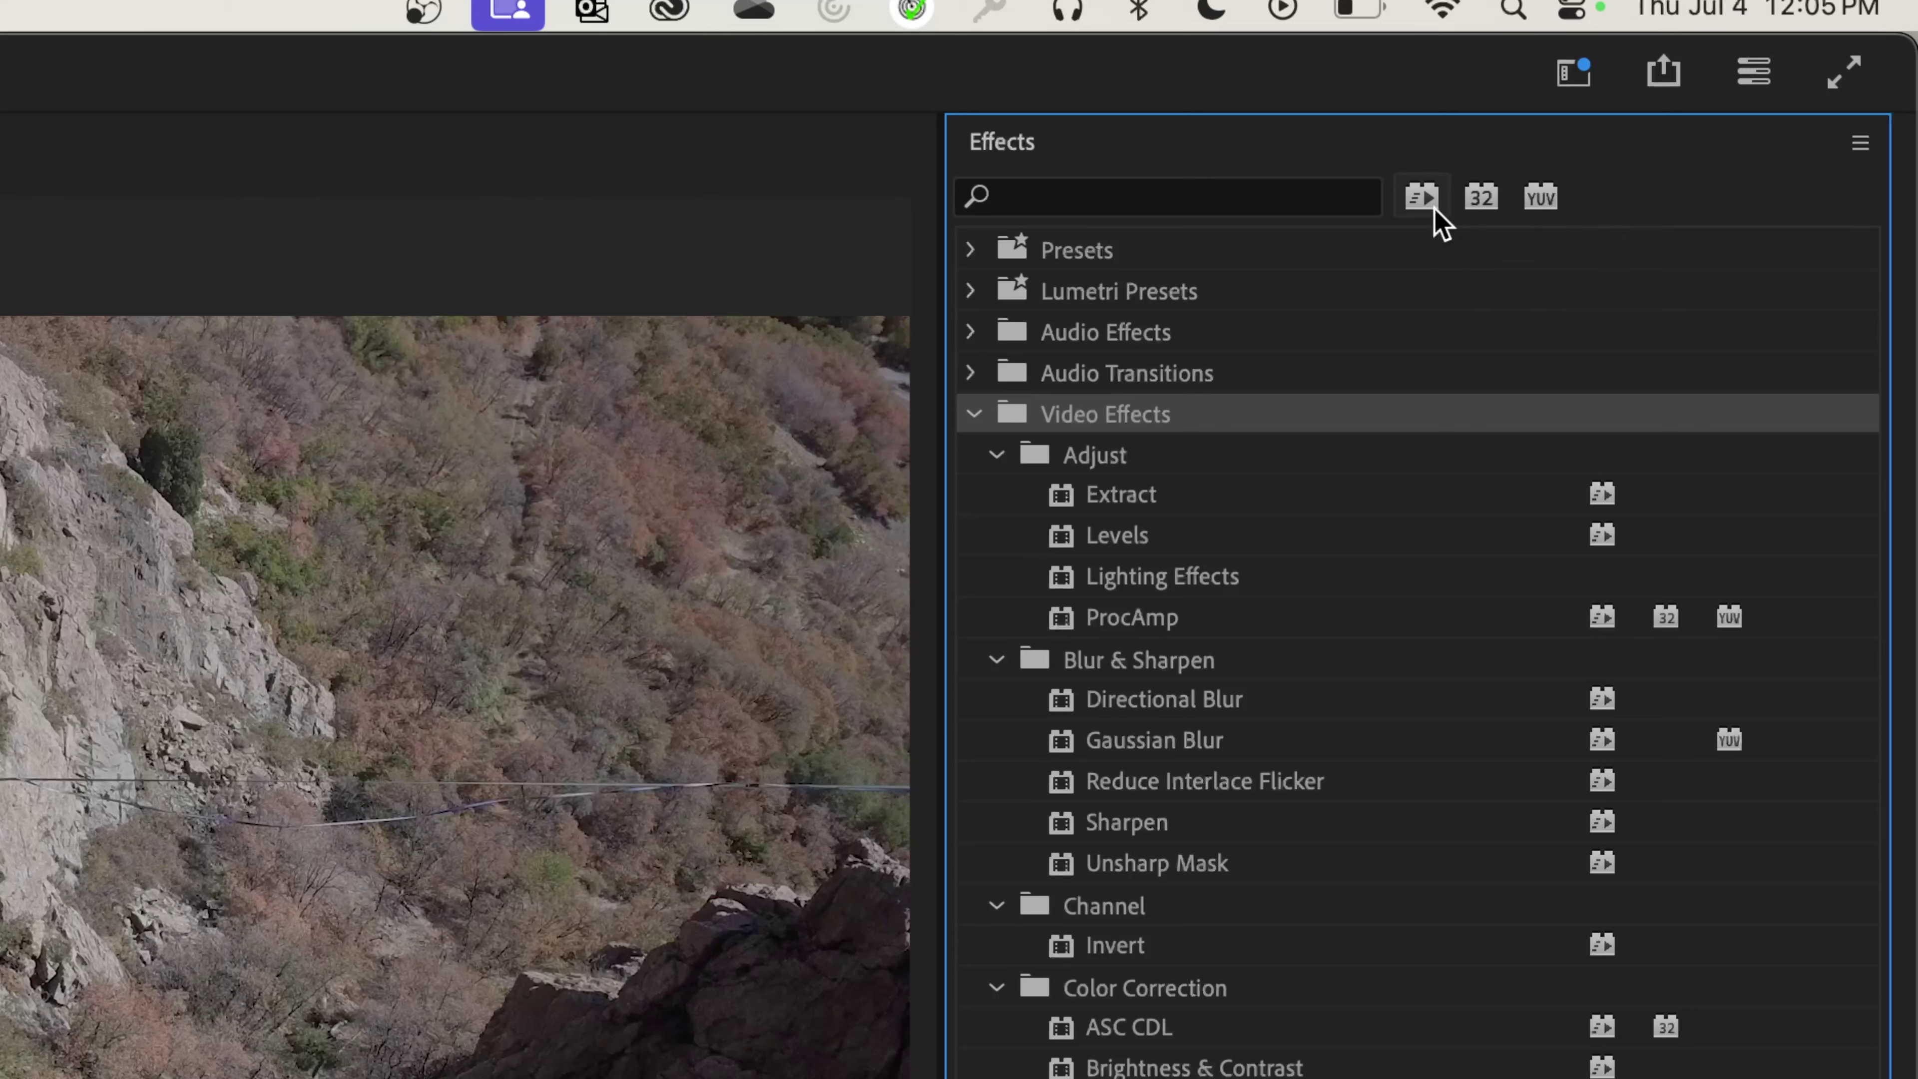
pyautogui.click(1248, 578)
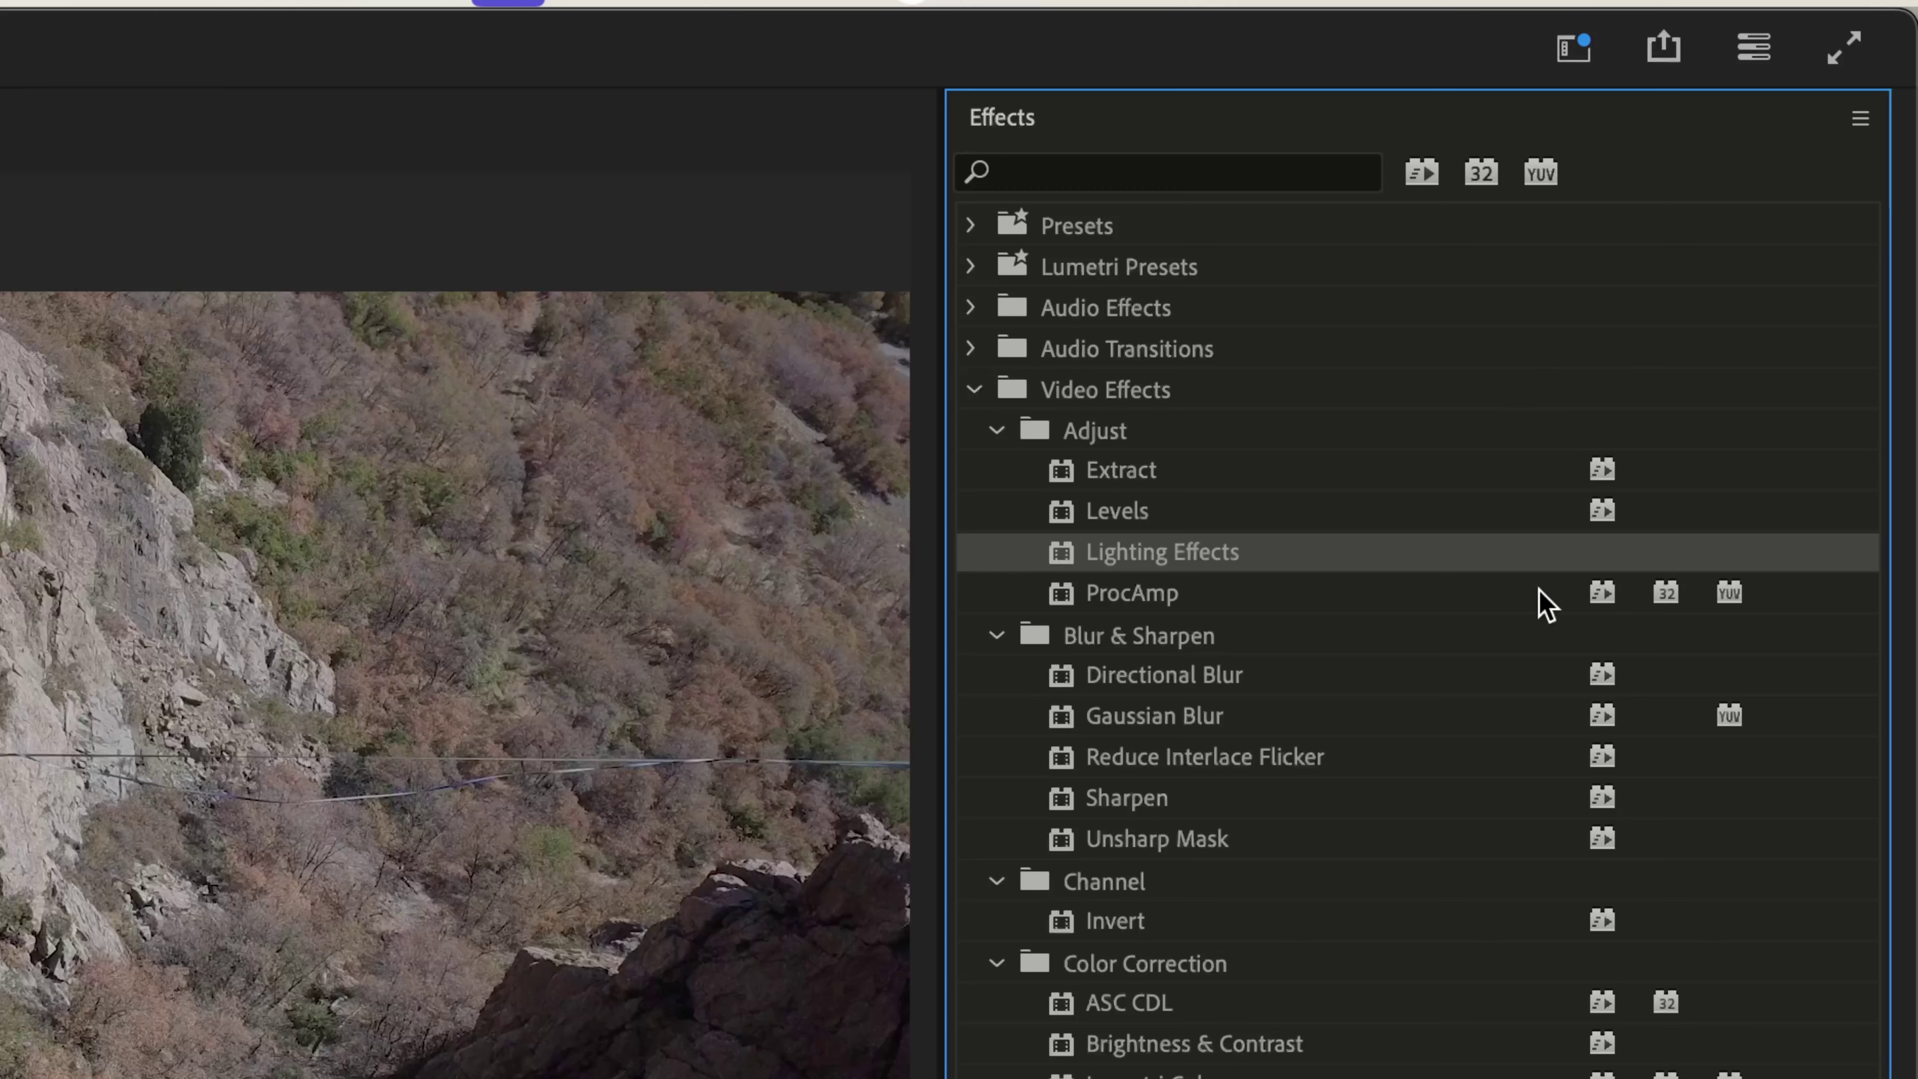
pyautogui.click(1364, 608)
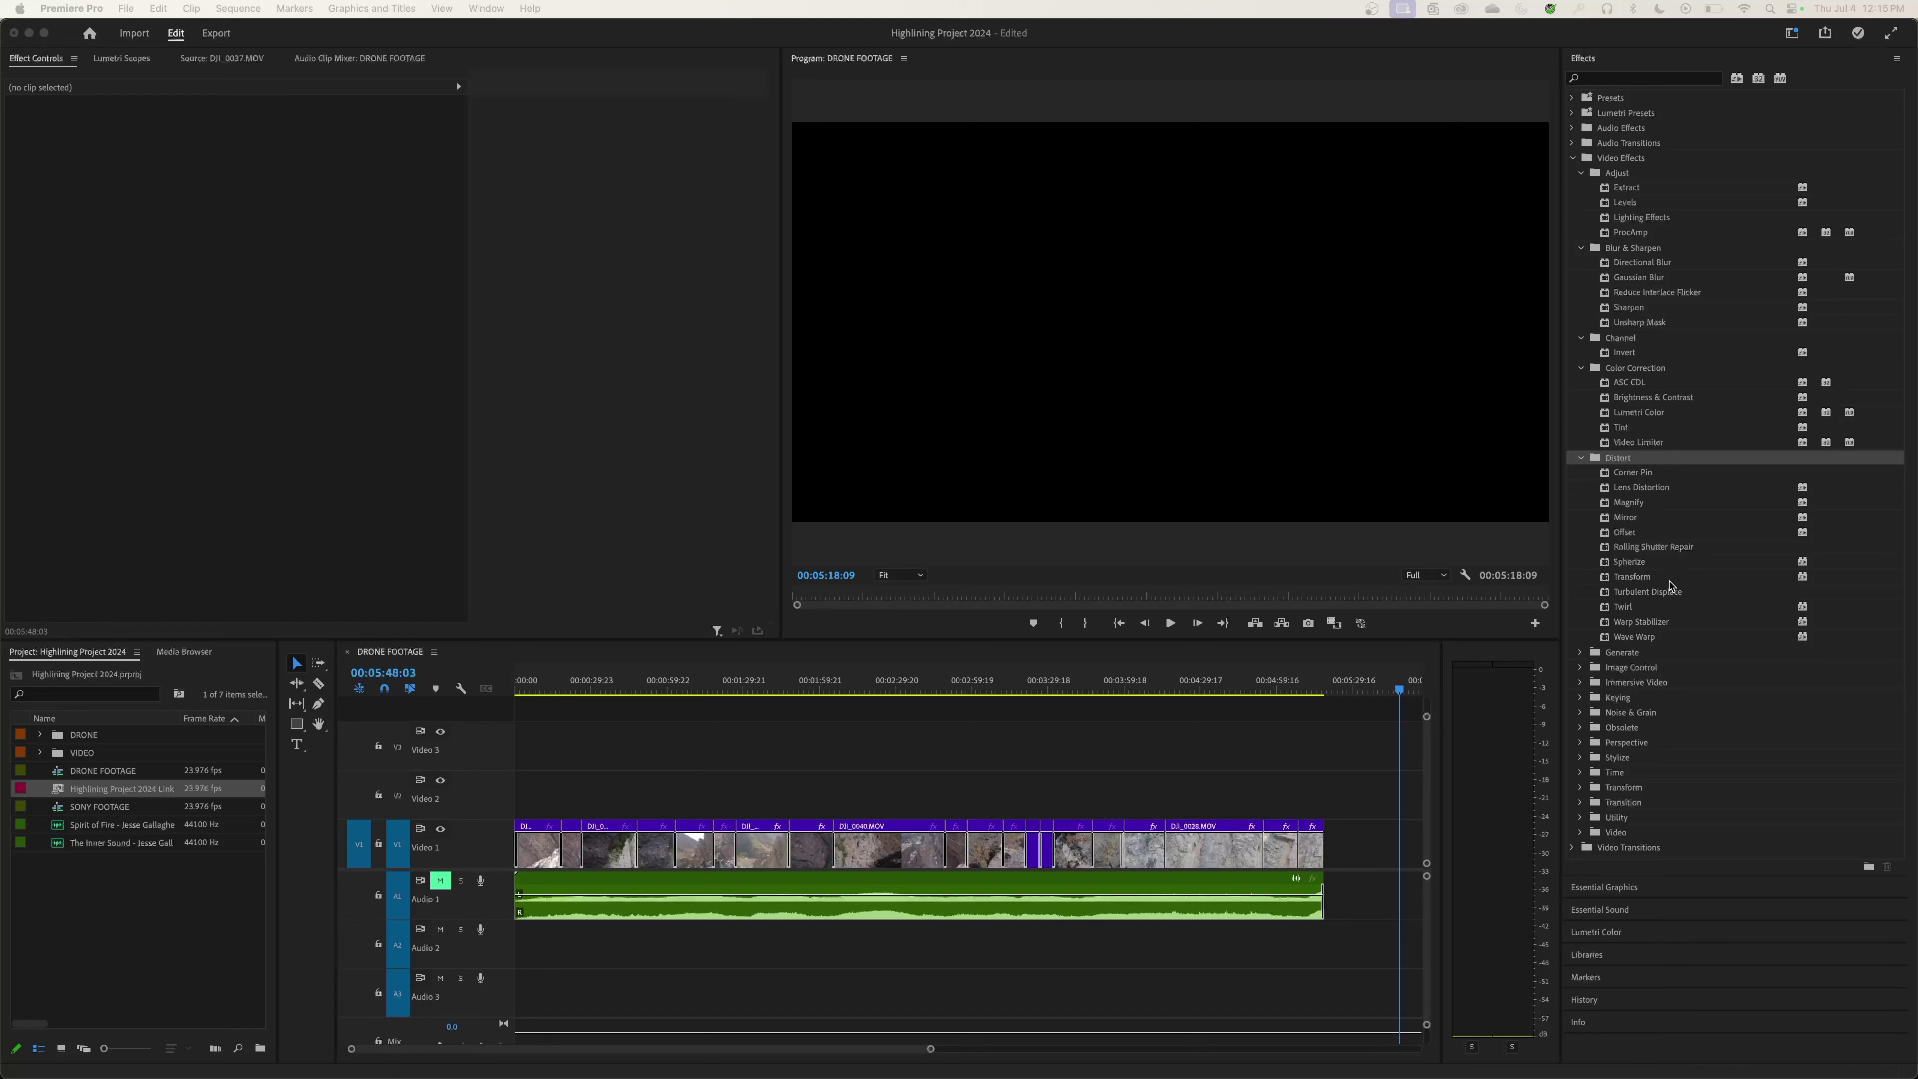
pyautogui.click(1666, 629)
pyautogui.click(1649, 632)
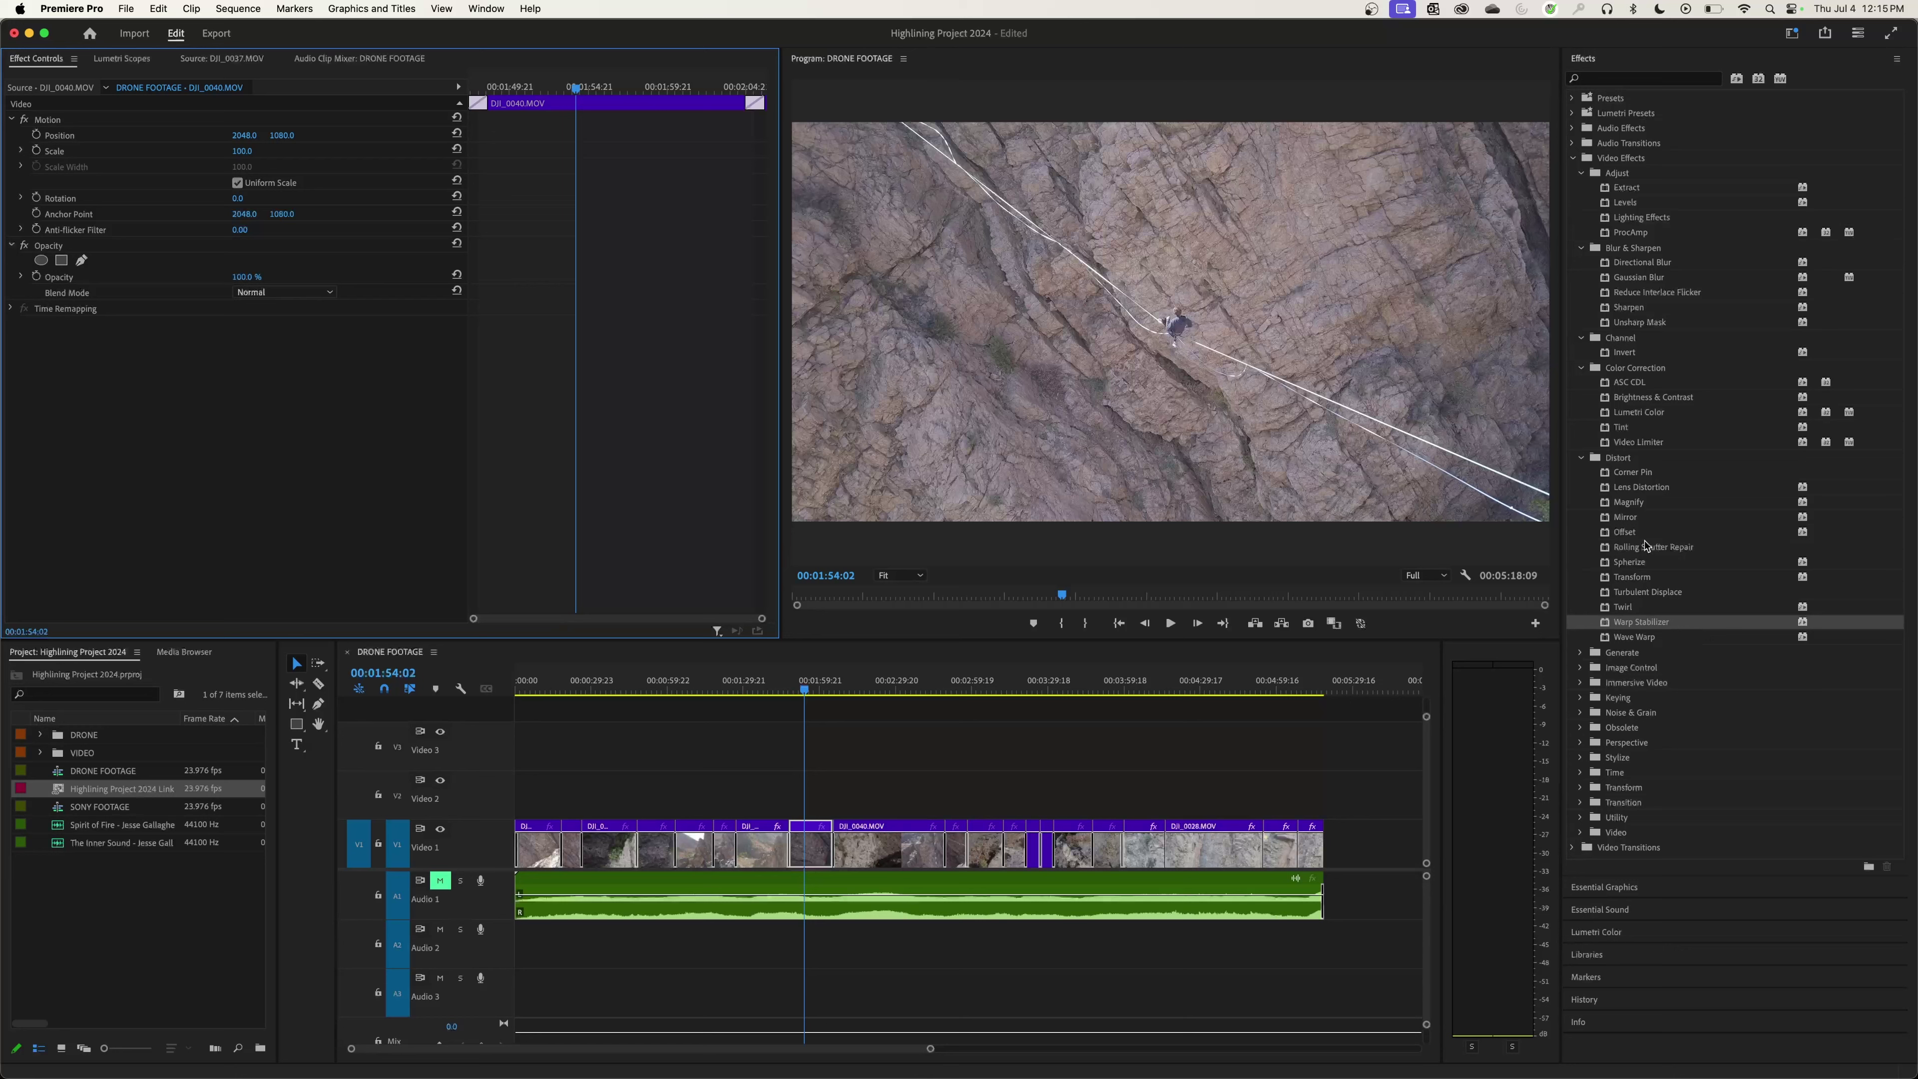
# Apply the Mirror effect from the Distort category to the selected DJI_0040.MOV clip
pyautogui.click(1622, 520)
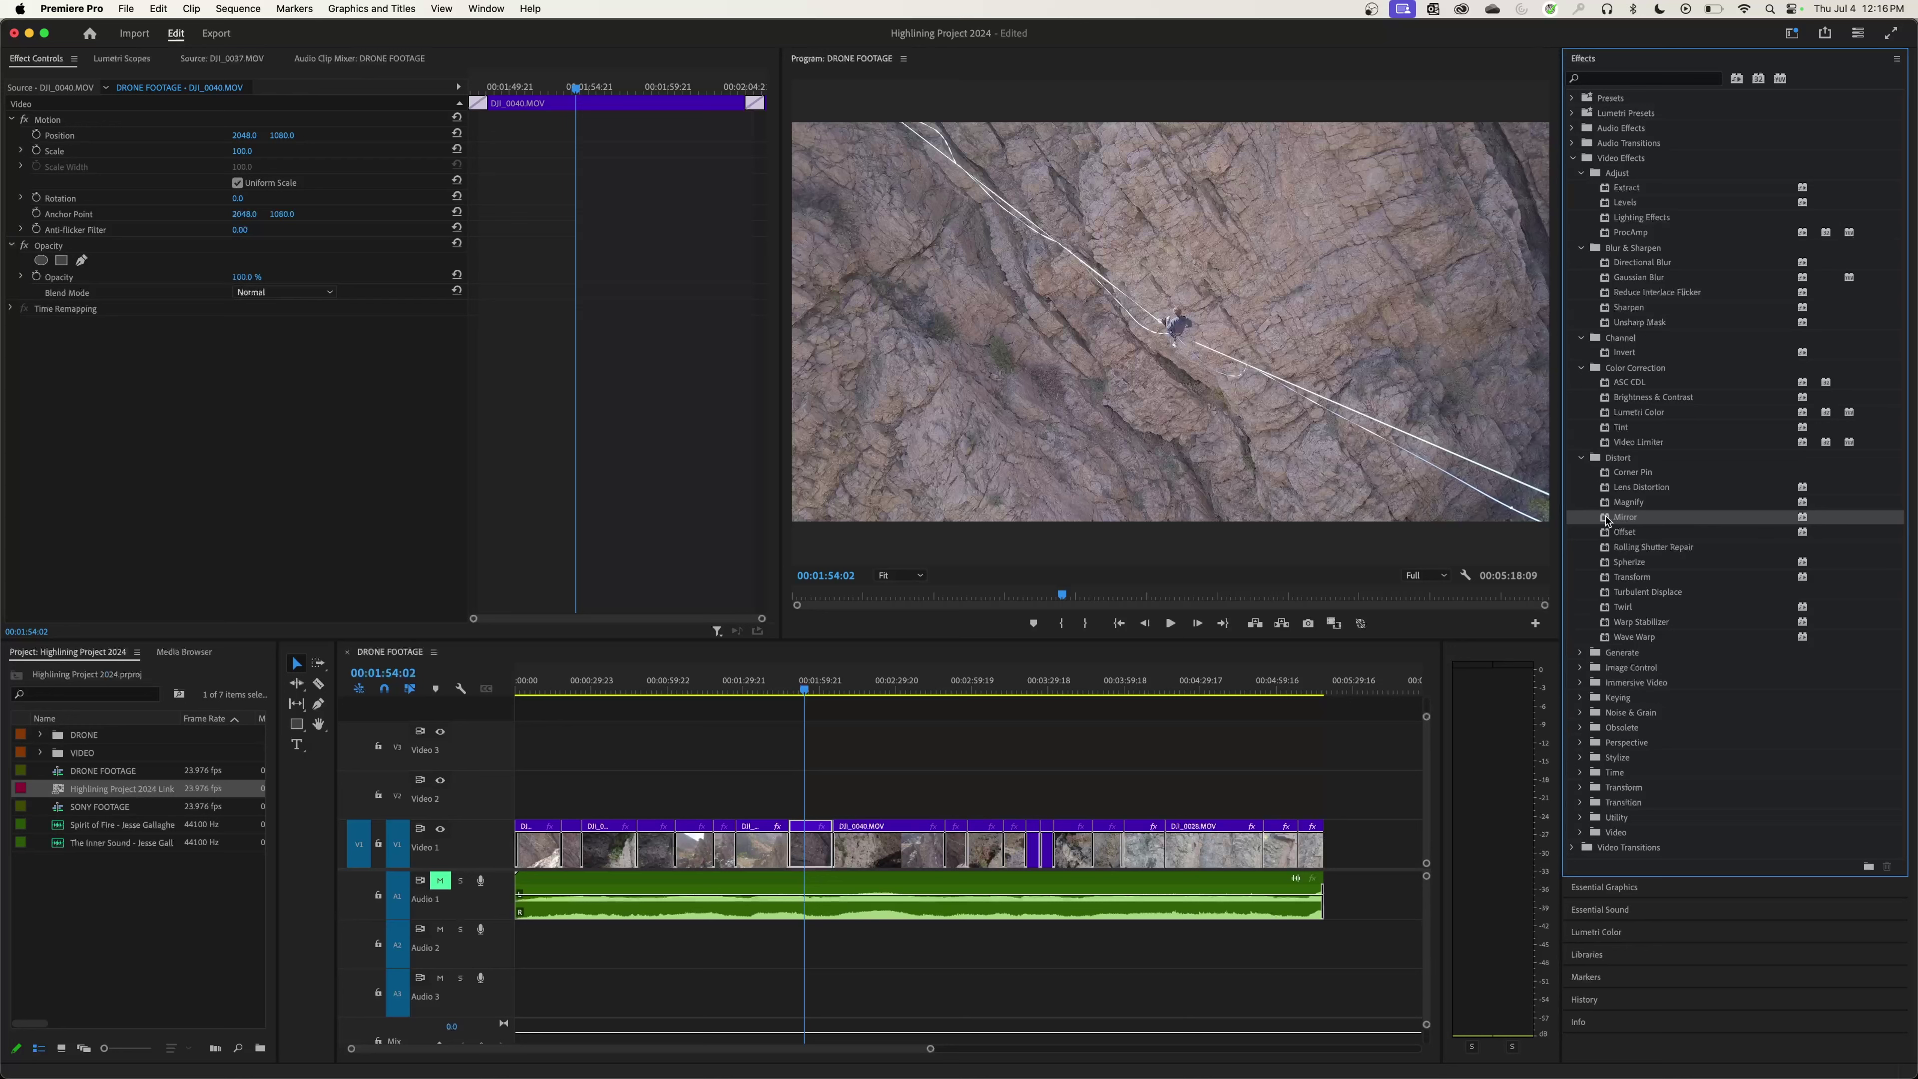
pyautogui.moveTo(1607, 520); pyautogui.dragTo(810, 836)
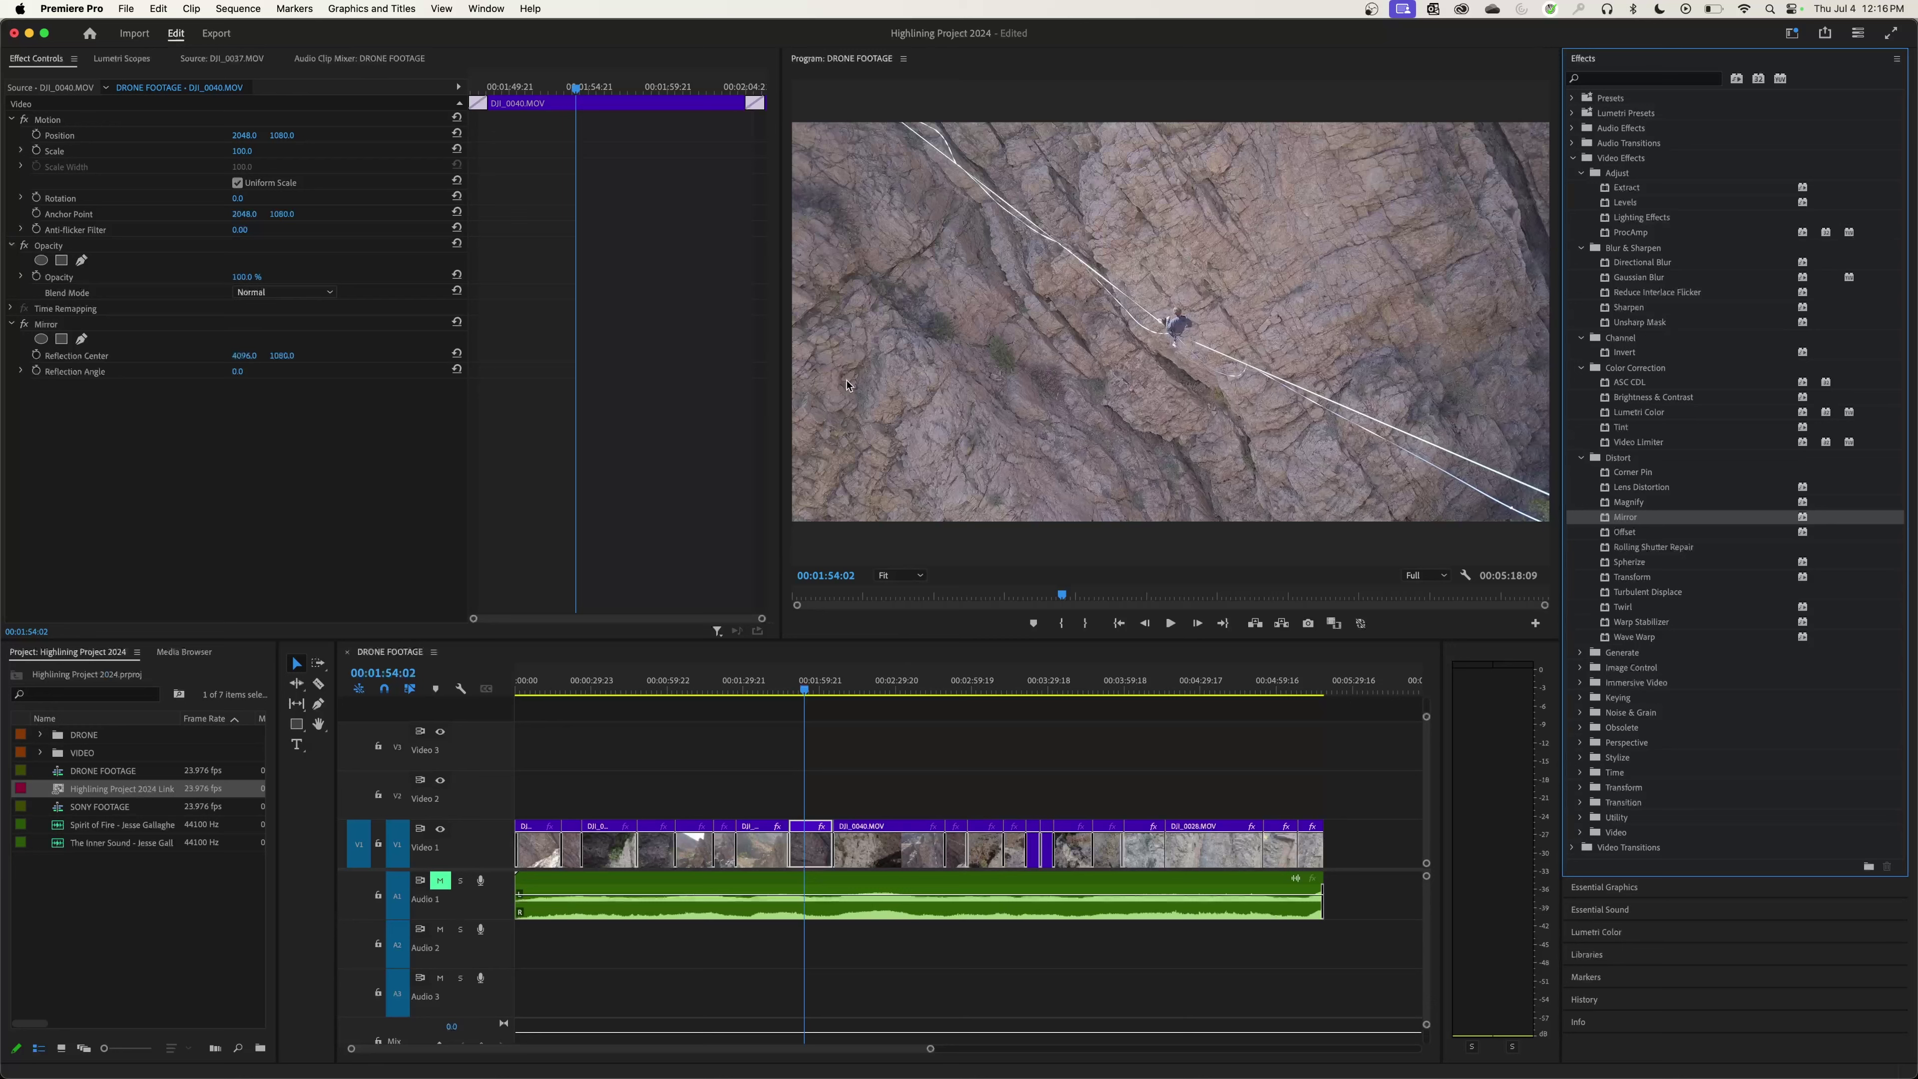
pyautogui.click(195, 335)
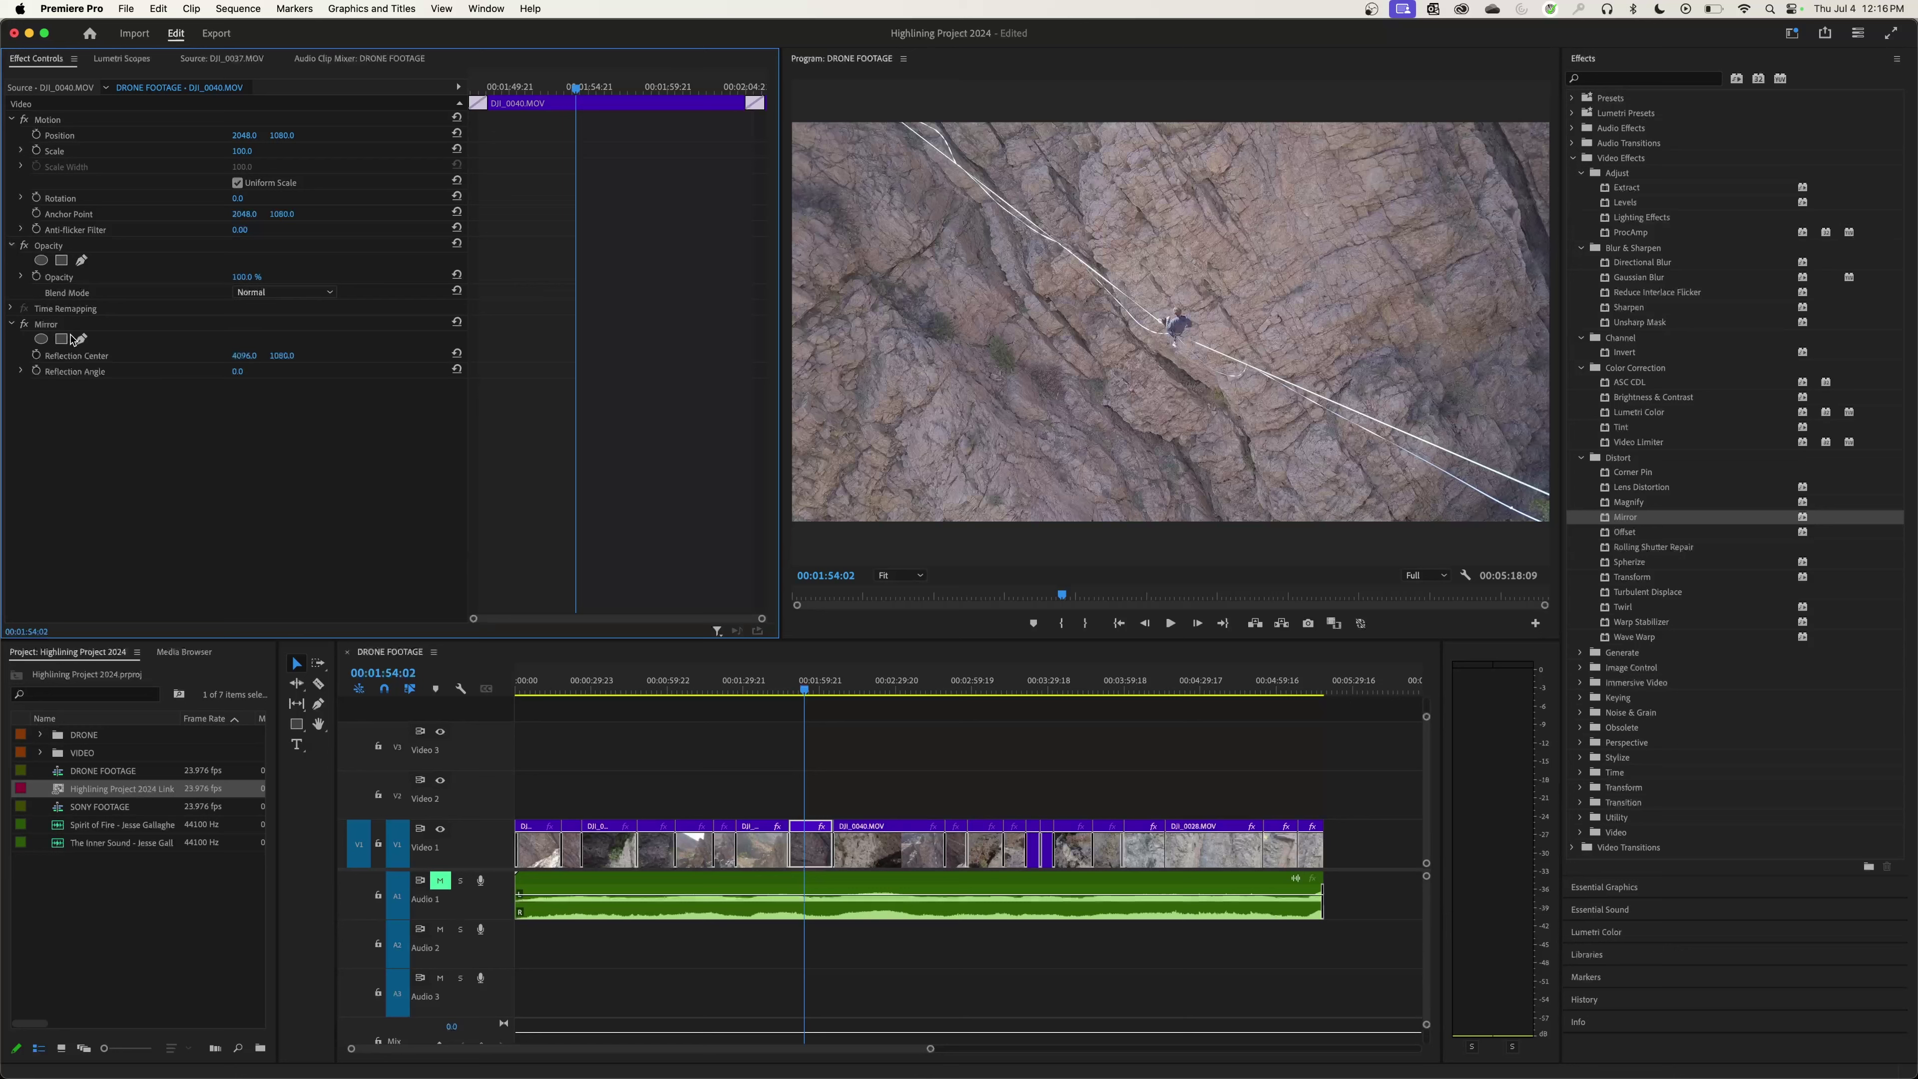
# Set the Mirror effect's Reflection Angle to about 90° and scrub through the clip to preview the reflection
pyautogui.click(56, 324)
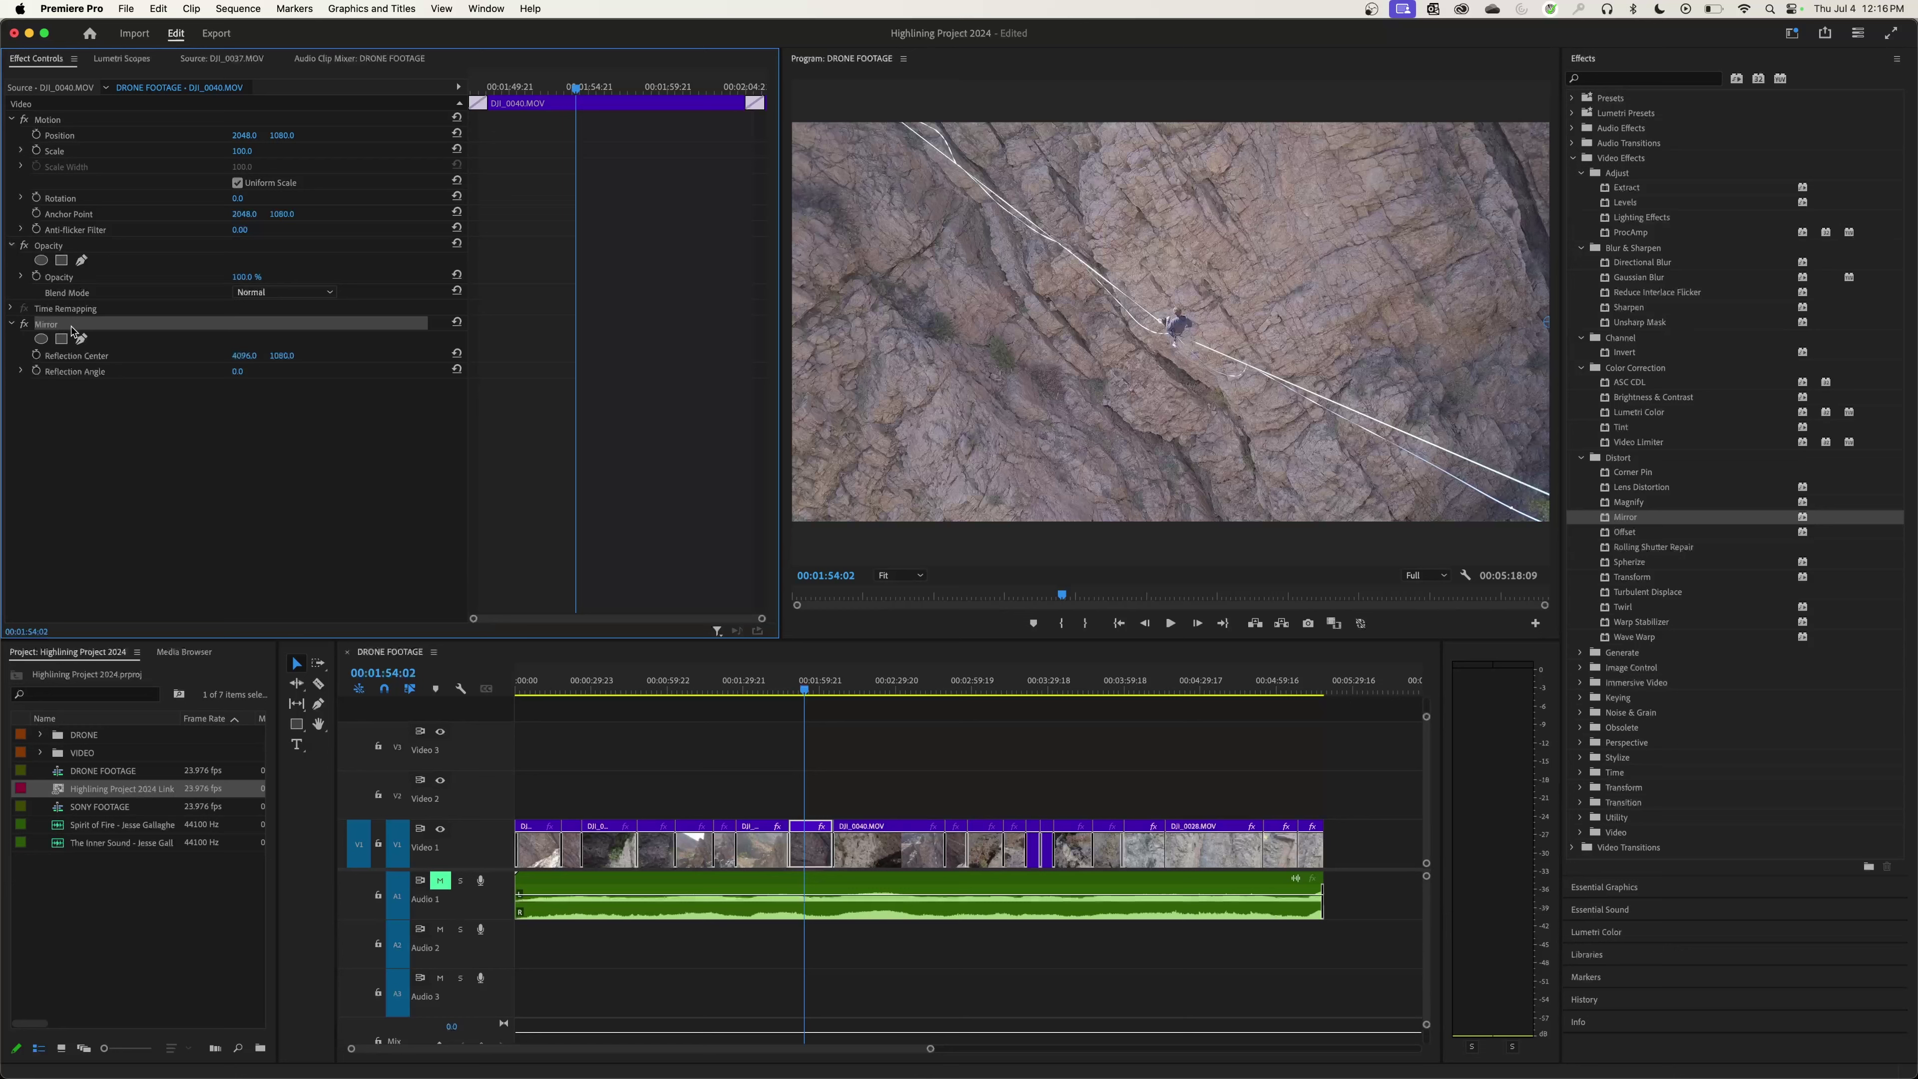
pyautogui.click(251, 439)
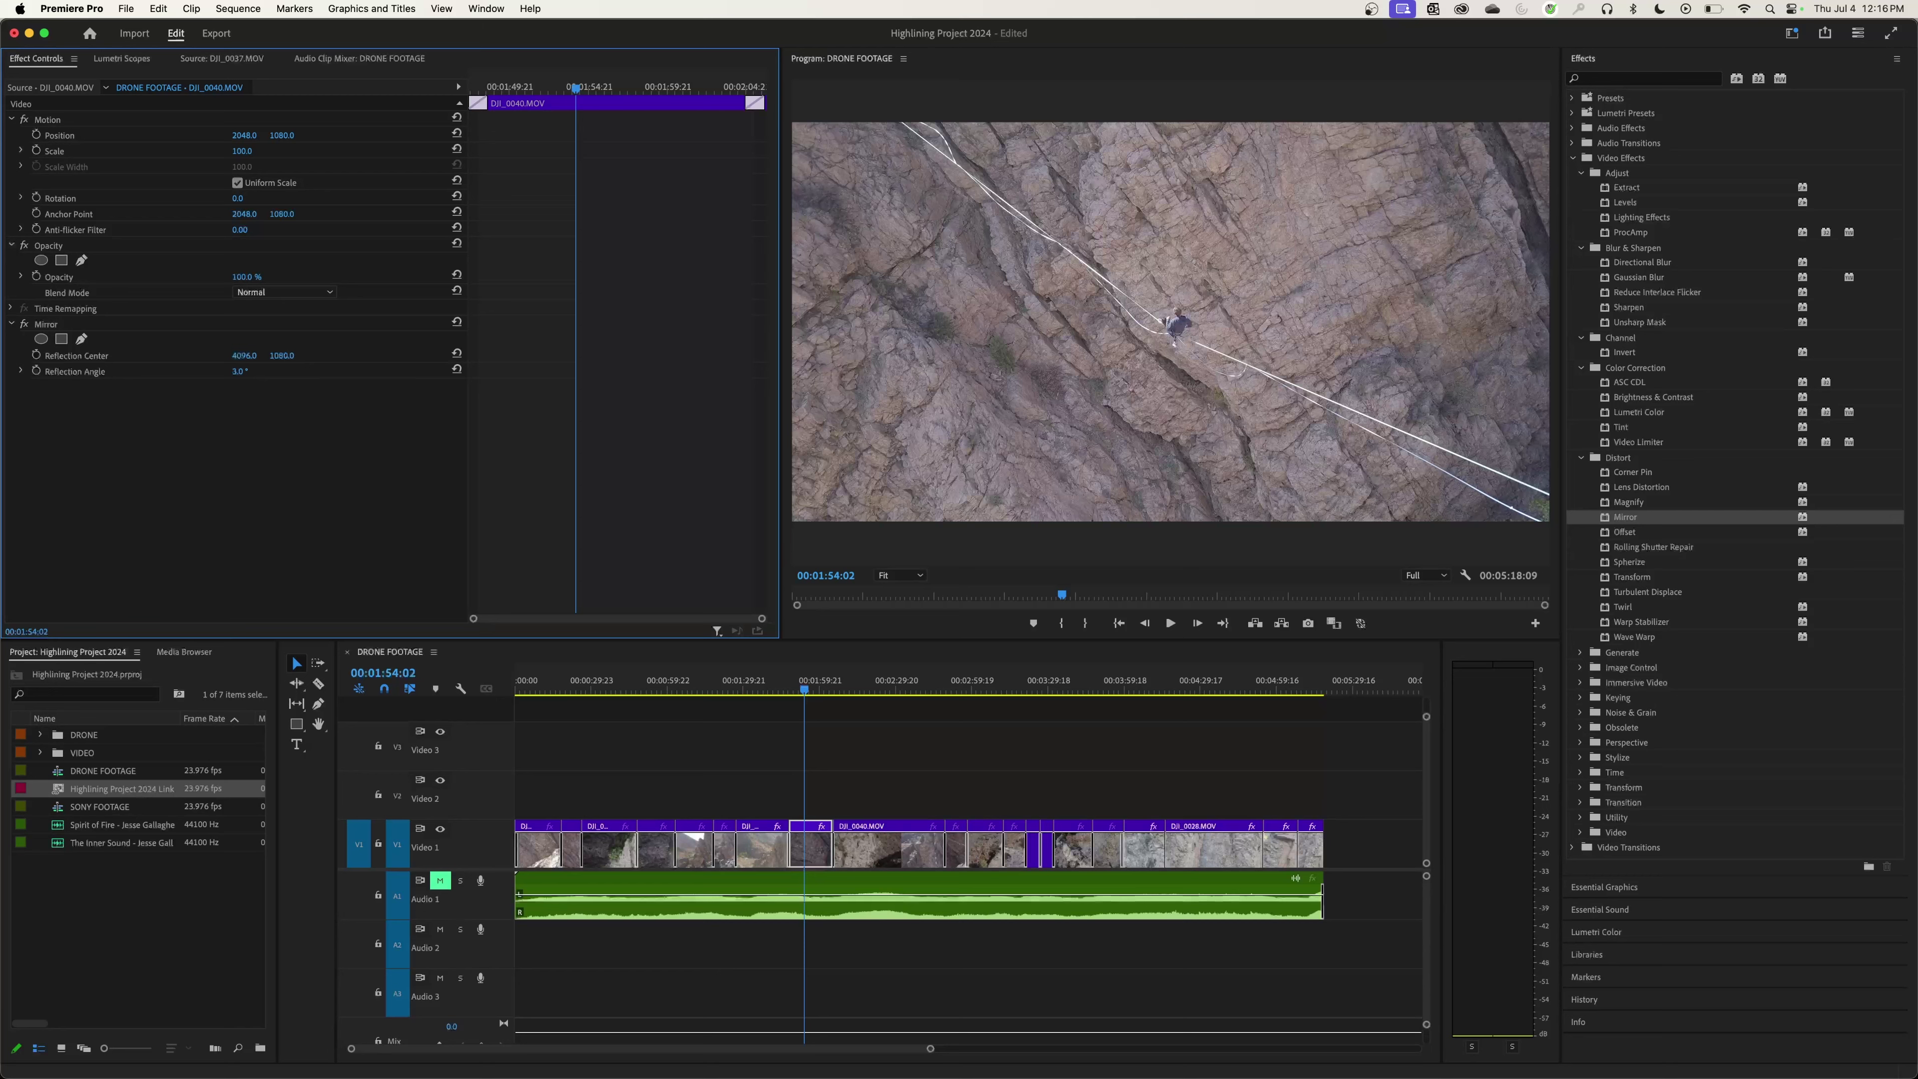
pyautogui.moveTo(241, 371); pyautogui.dragTo(306, 371)
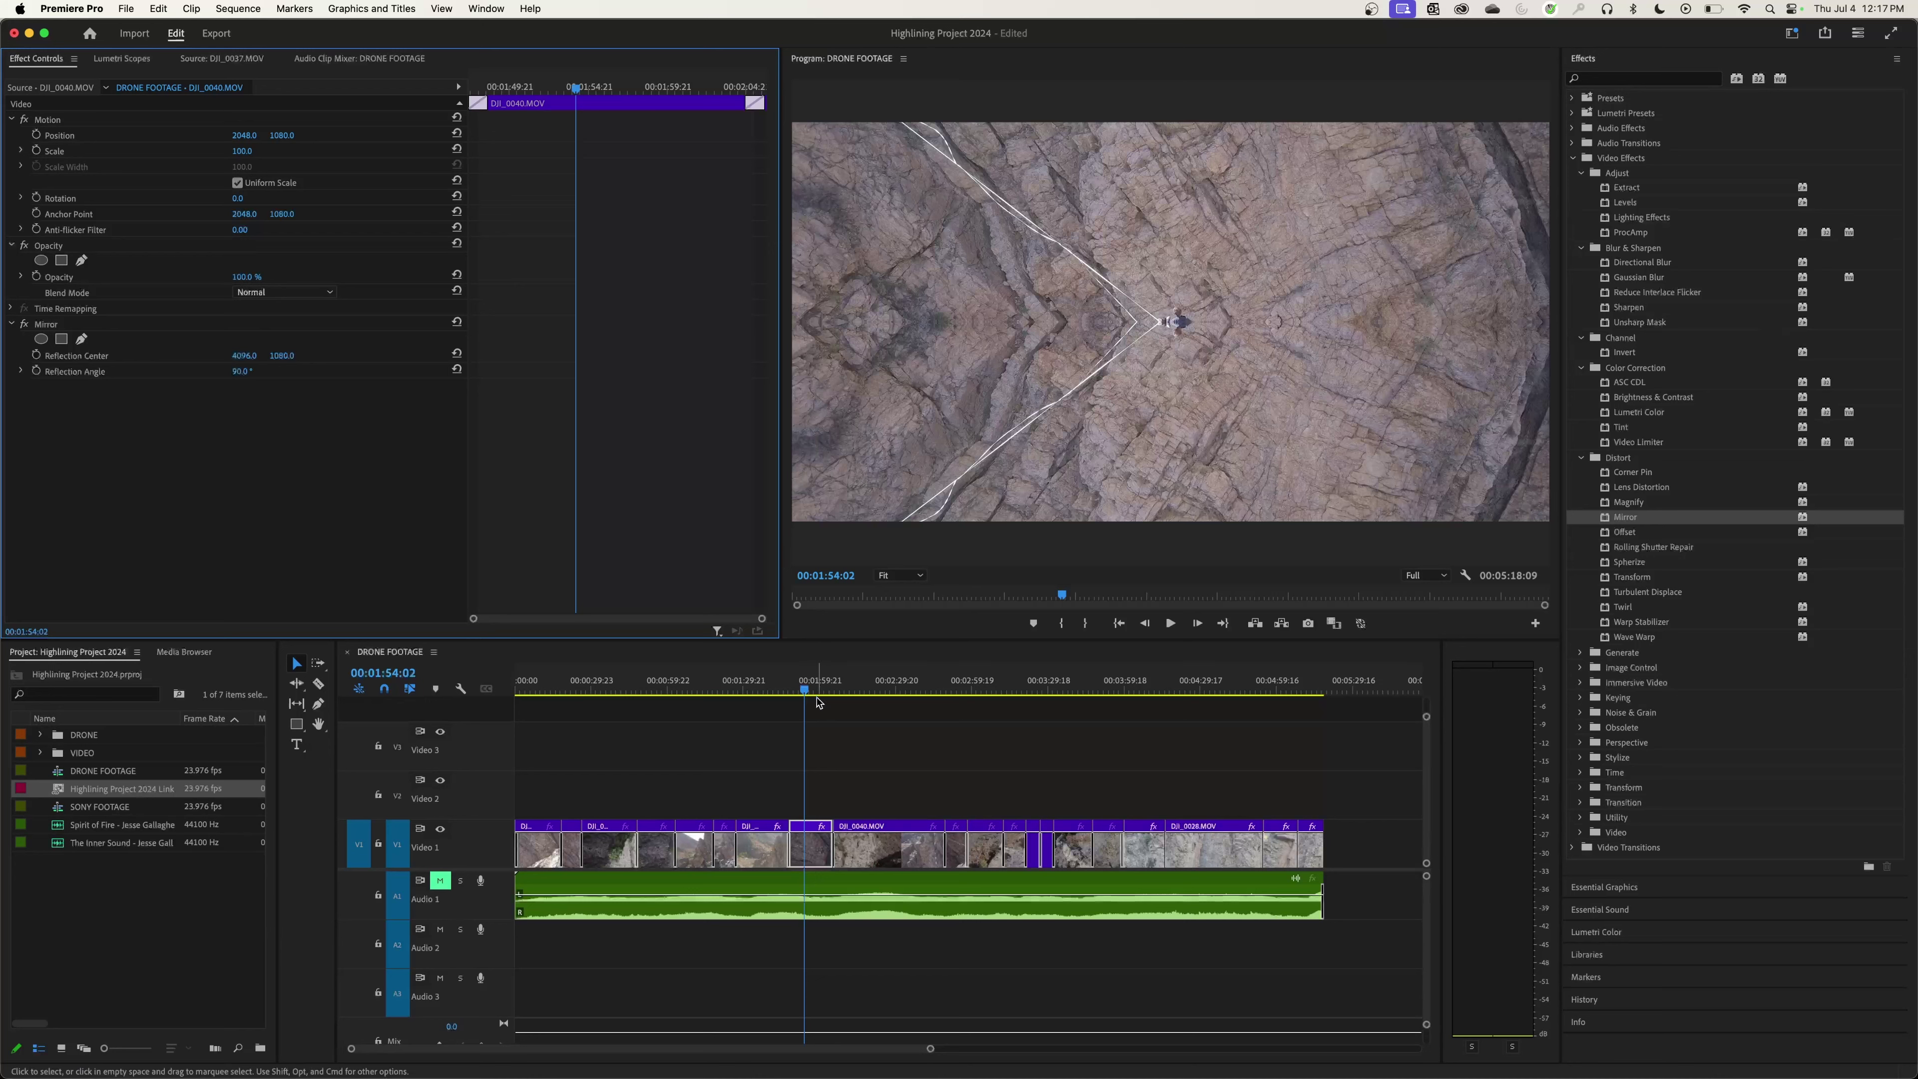
pyautogui.moveTo(823, 689); pyautogui.dragTo(815, 699)
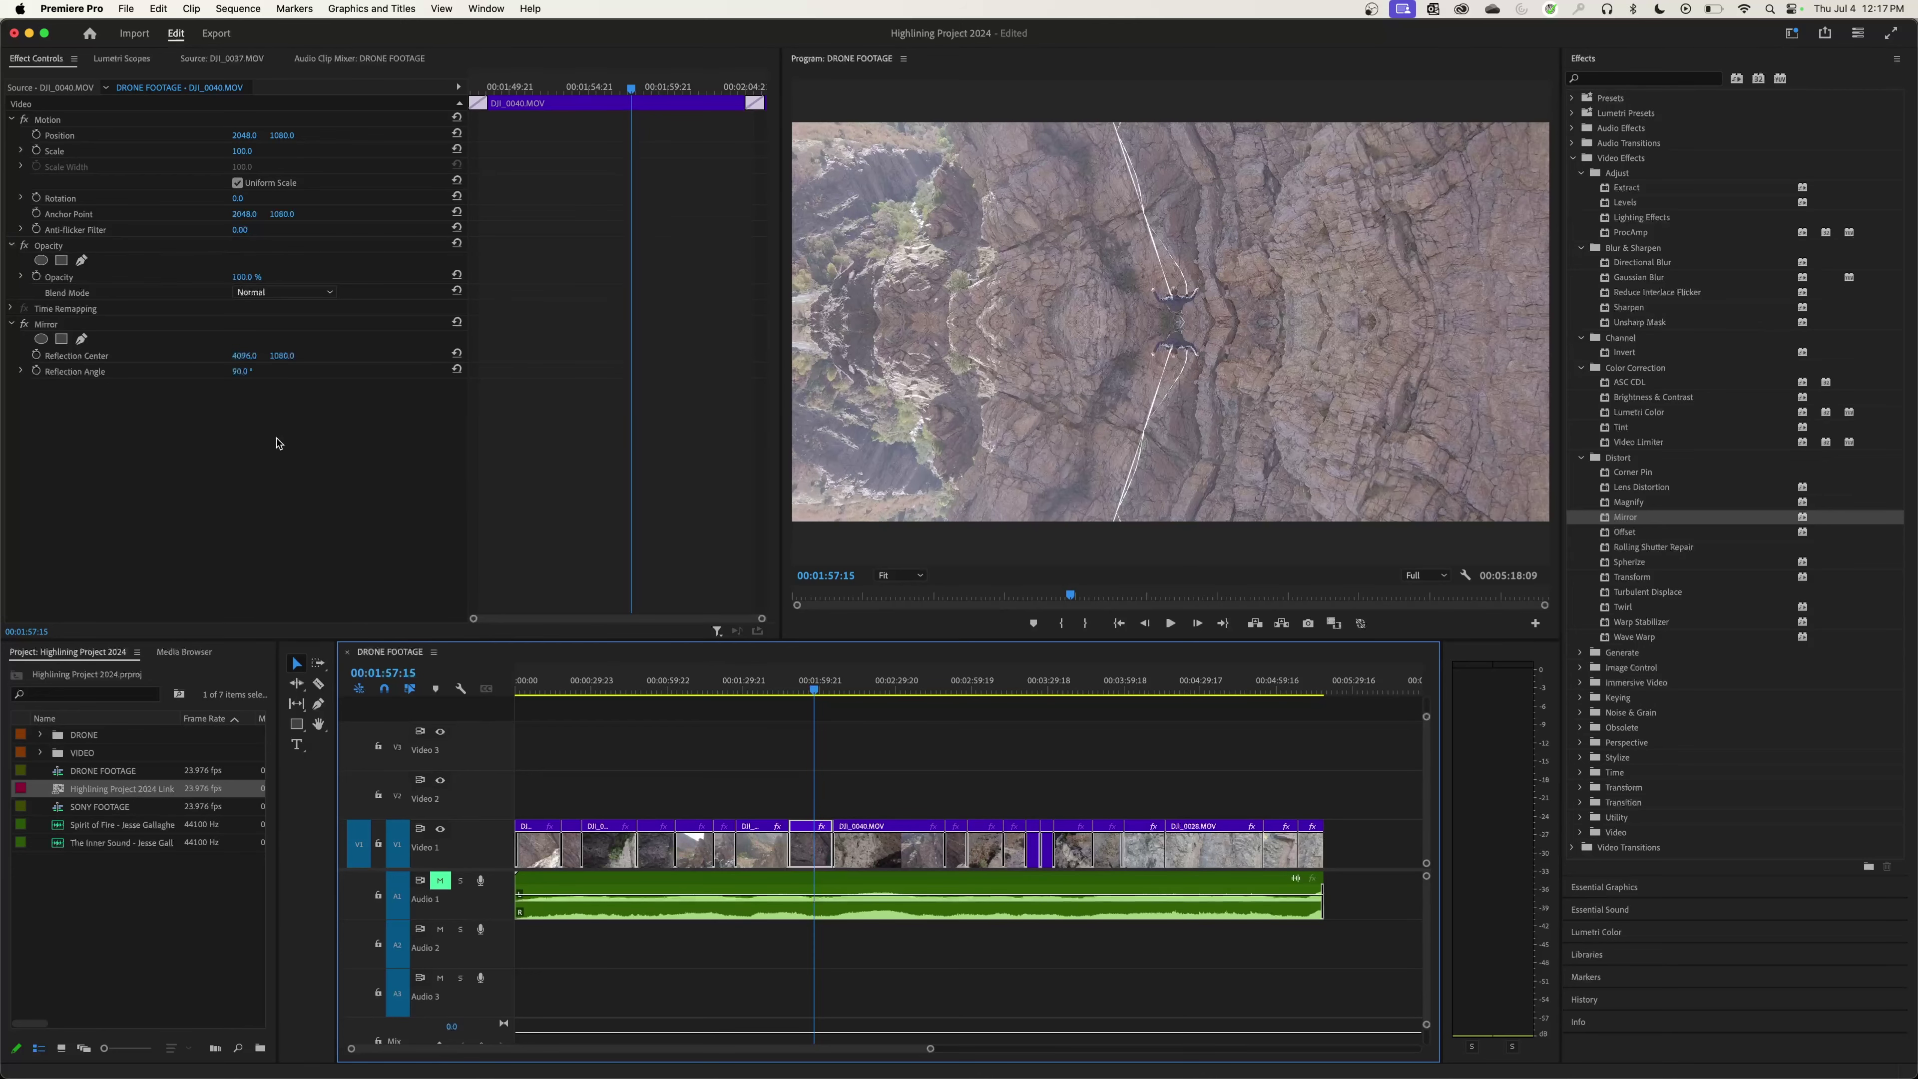
# Remove the Mirror effect from the DJI_0040.MOV clip
pyautogui.click(50, 326)
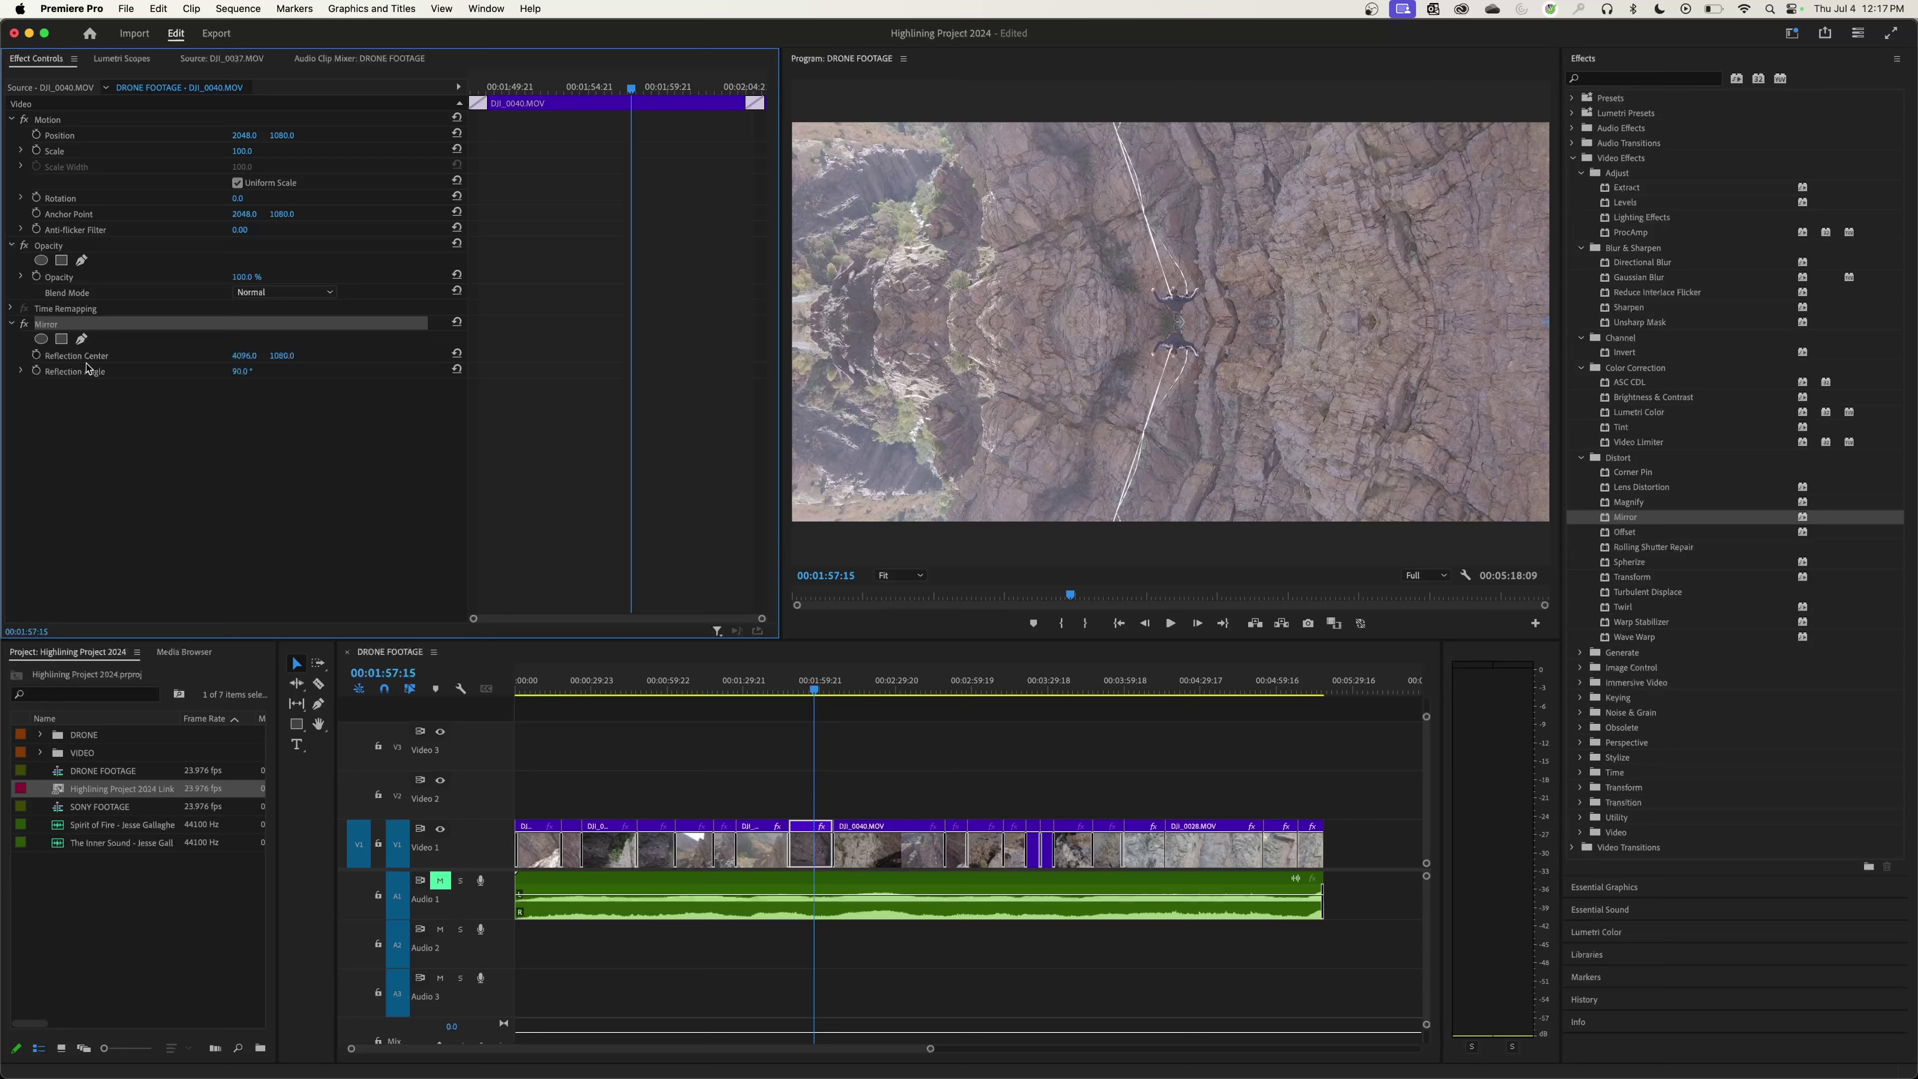
pyautogui.press('super+z')
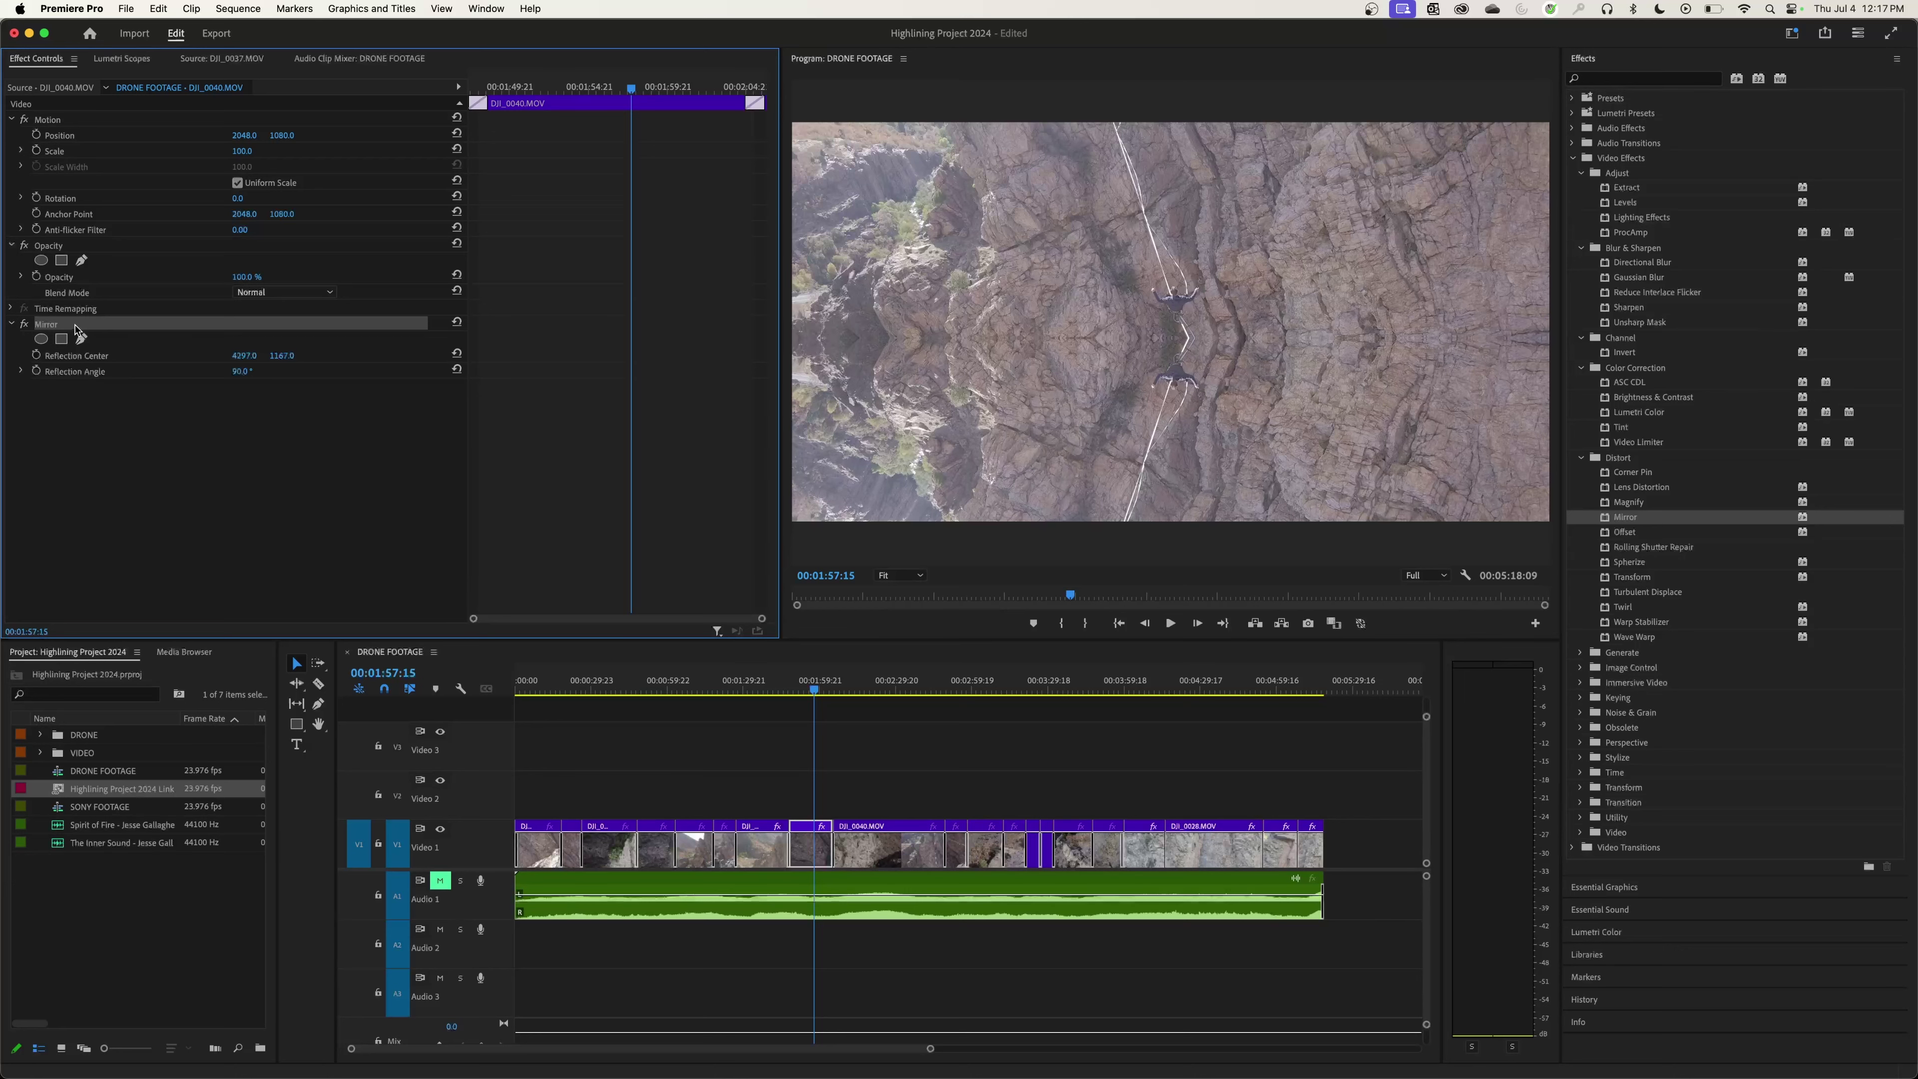
pyautogui.press('super+z')
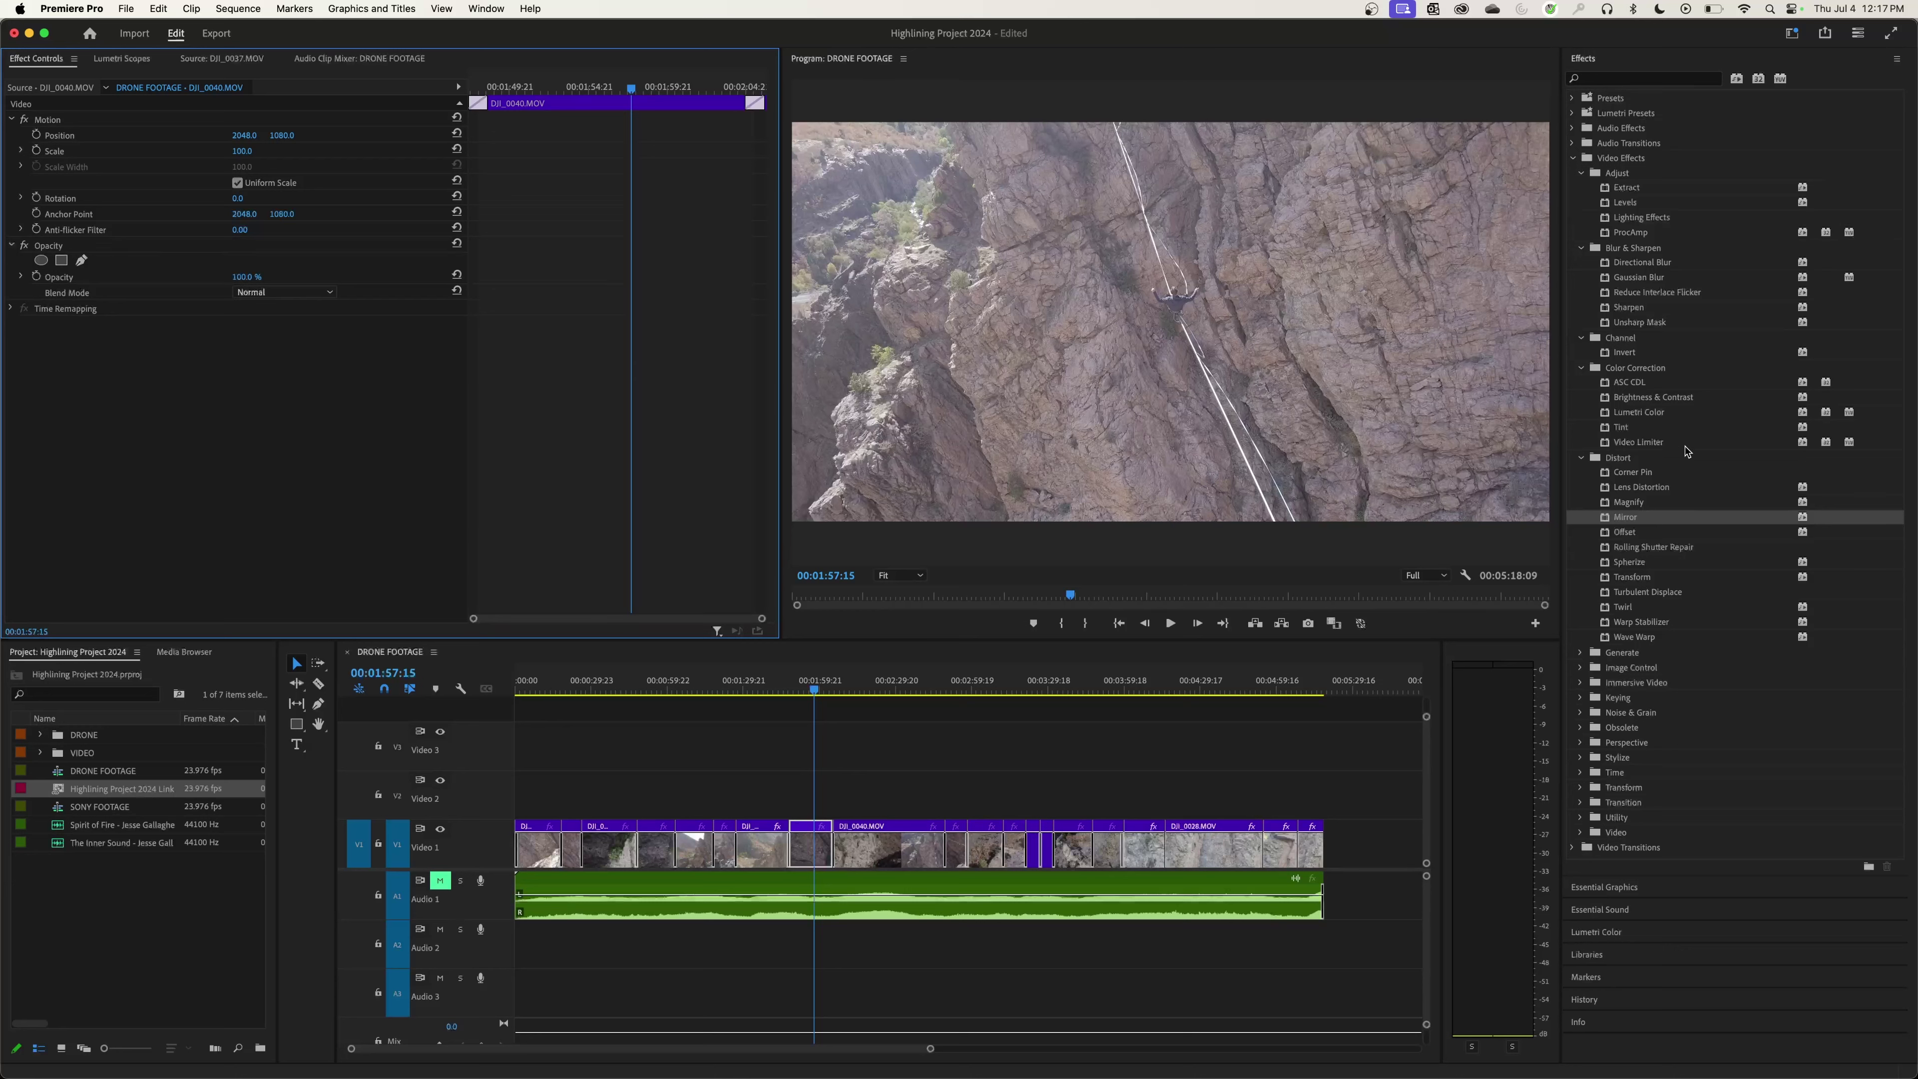
# Search the effects for "blur" and apply Gaussian Blur to the selected DJI_0040.MOV clip
pyautogui.click(1597, 80)
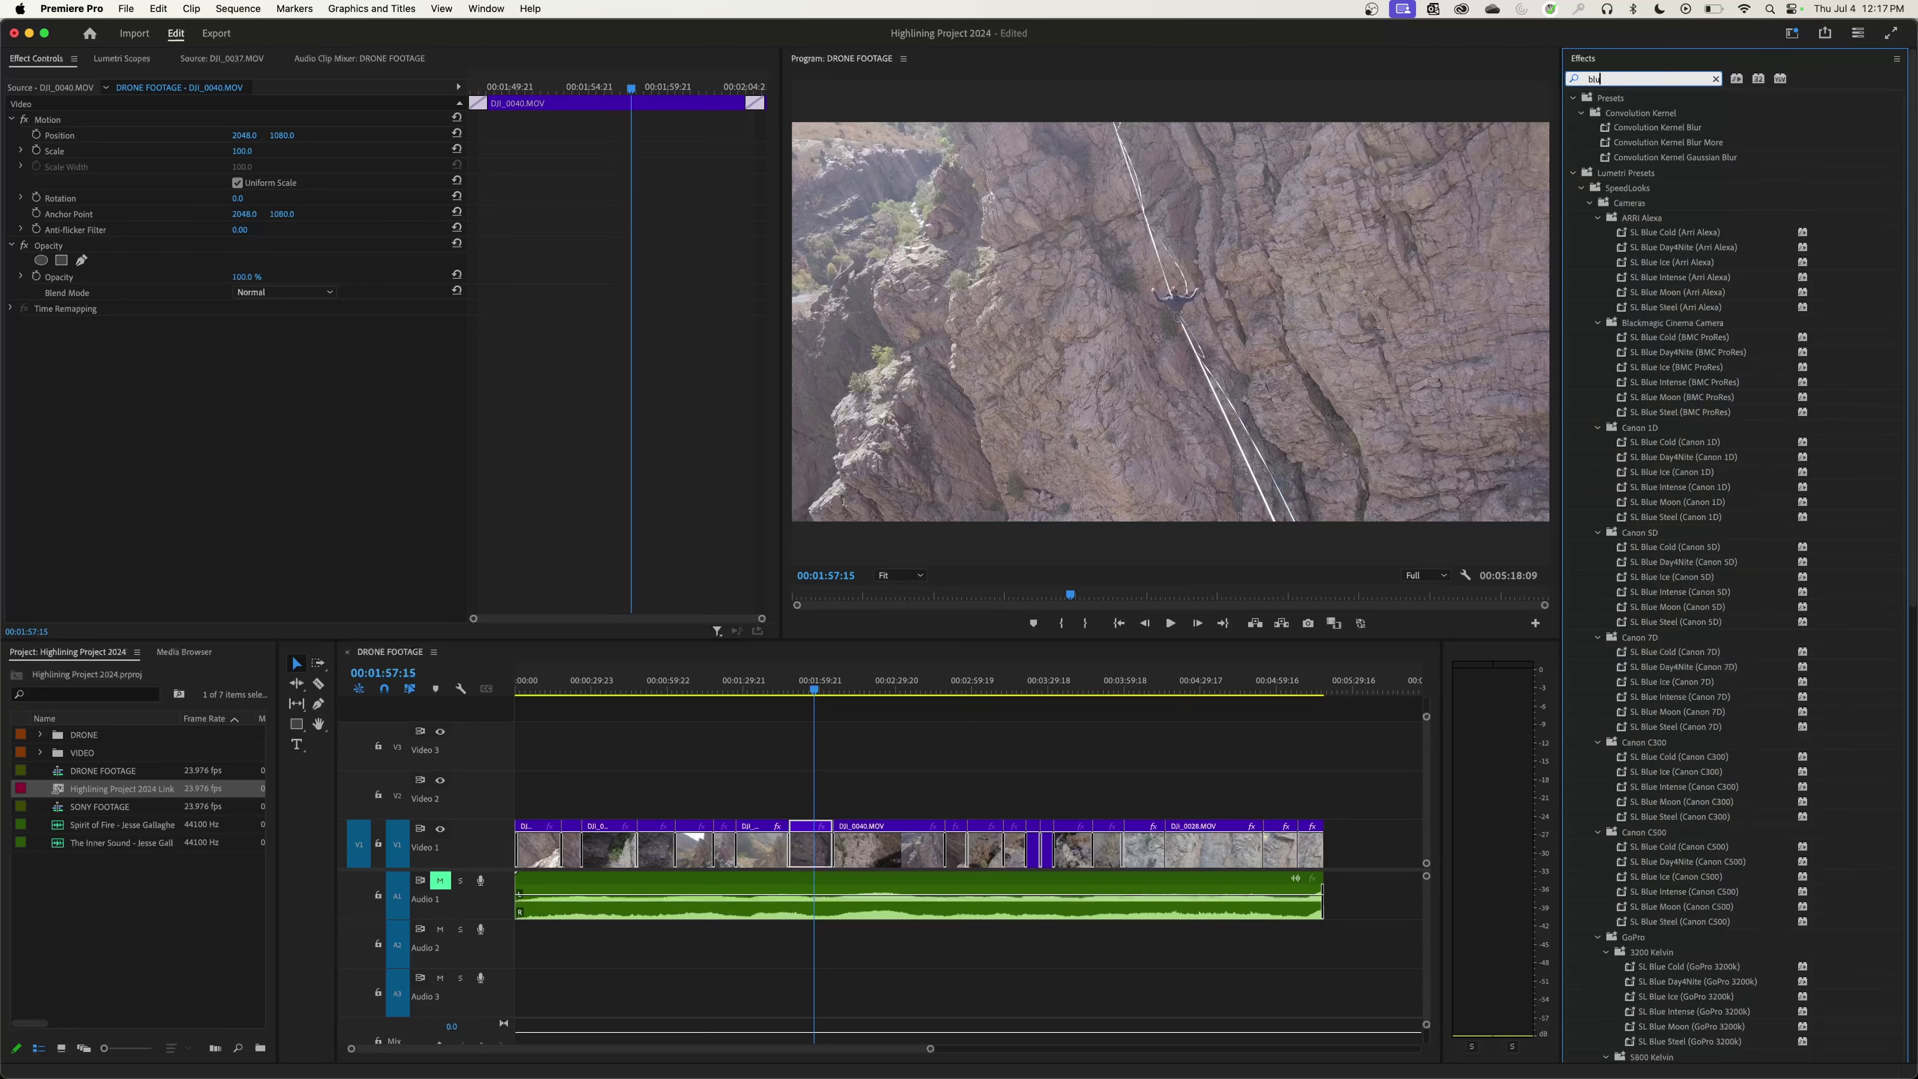
pyautogui.write('blur')
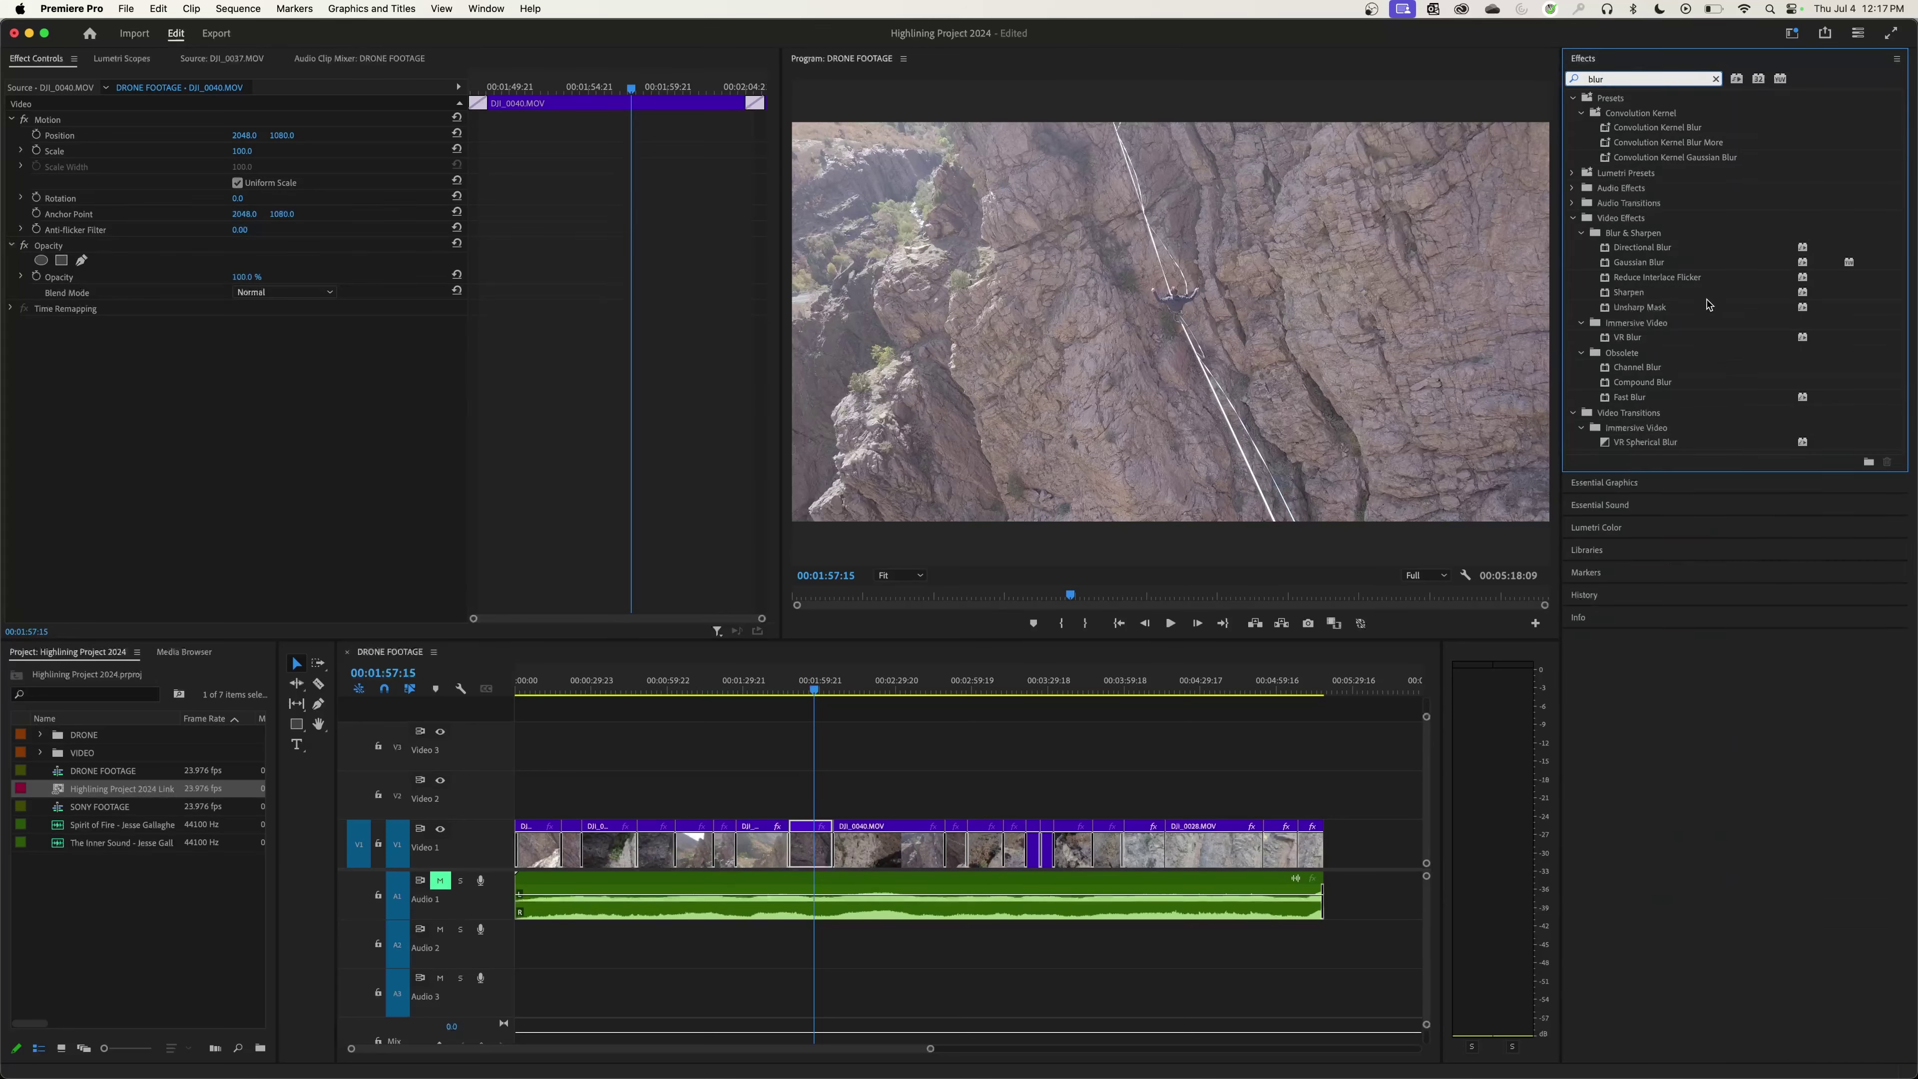
pyautogui.click(1651, 264)
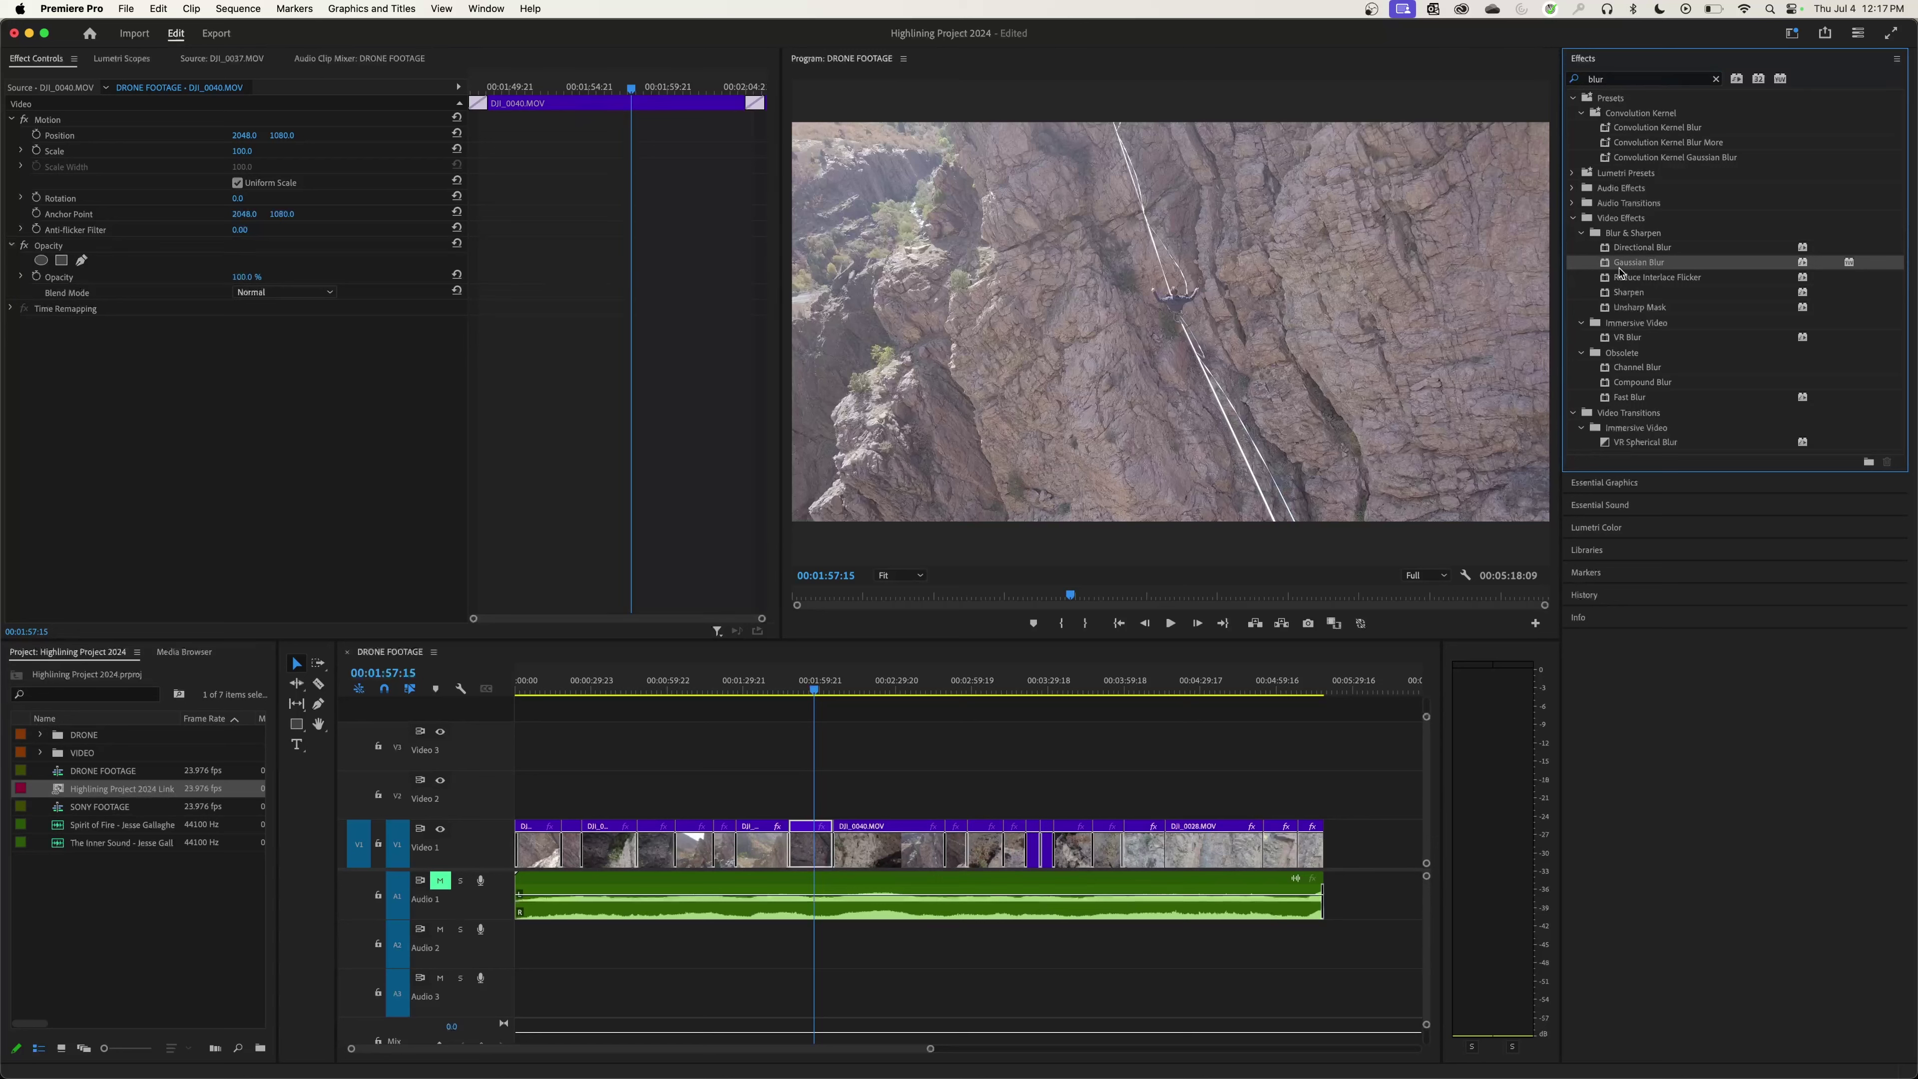
pyautogui.moveTo(1622, 264); pyautogui.dragTo(814, 853)
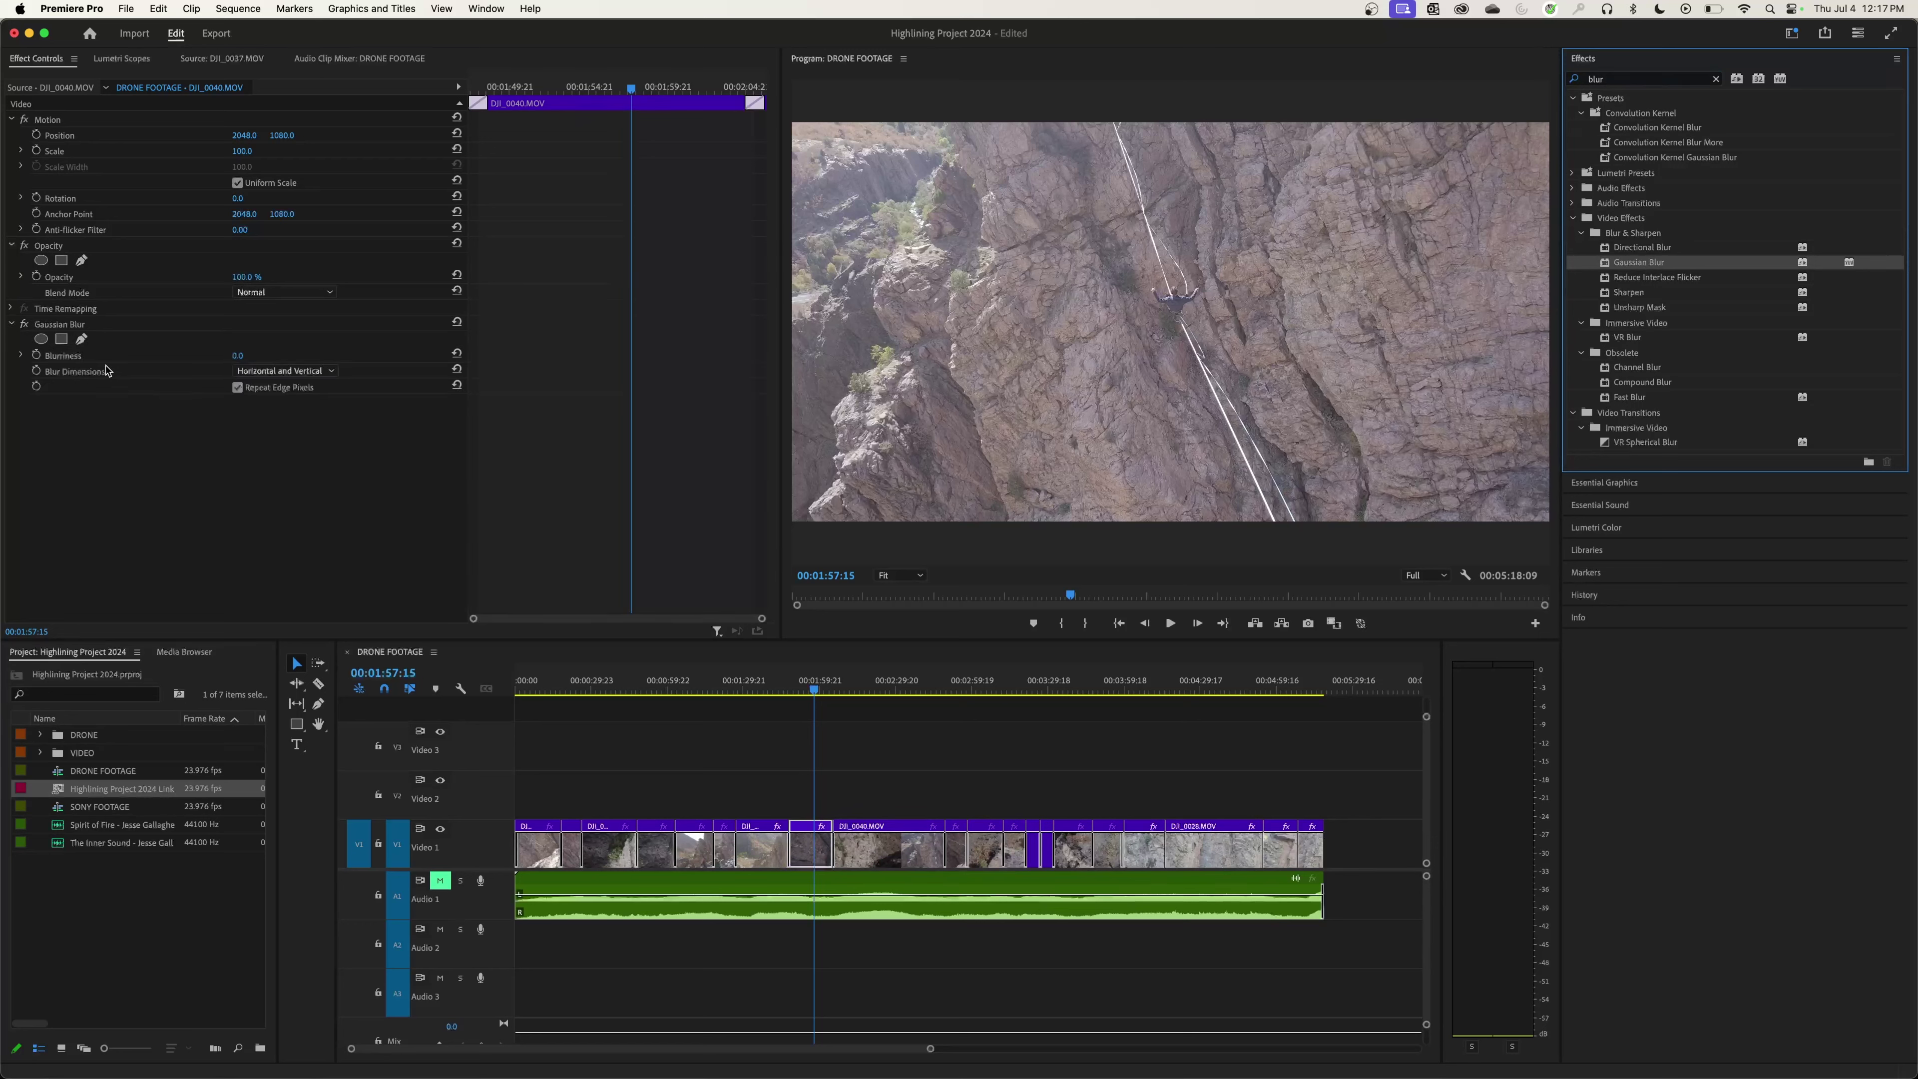
pyautogui.click(75, 325)
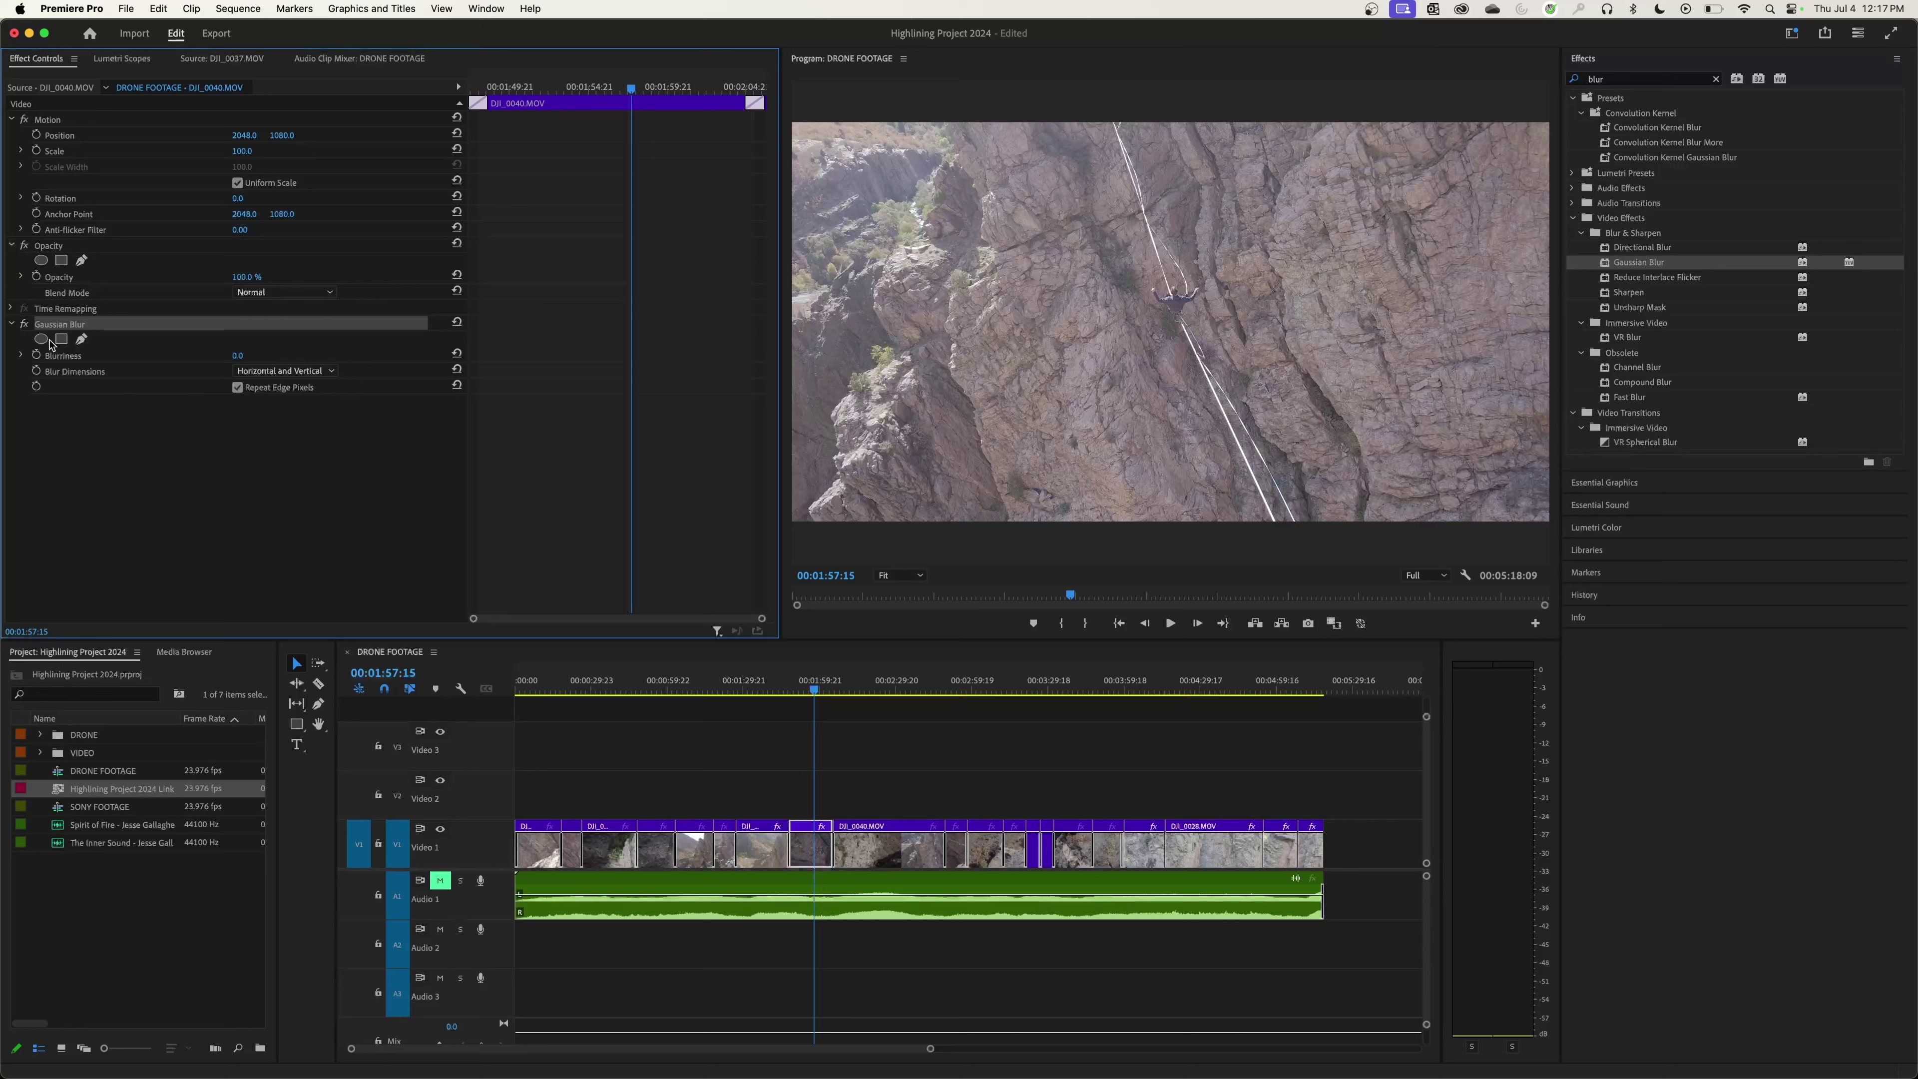
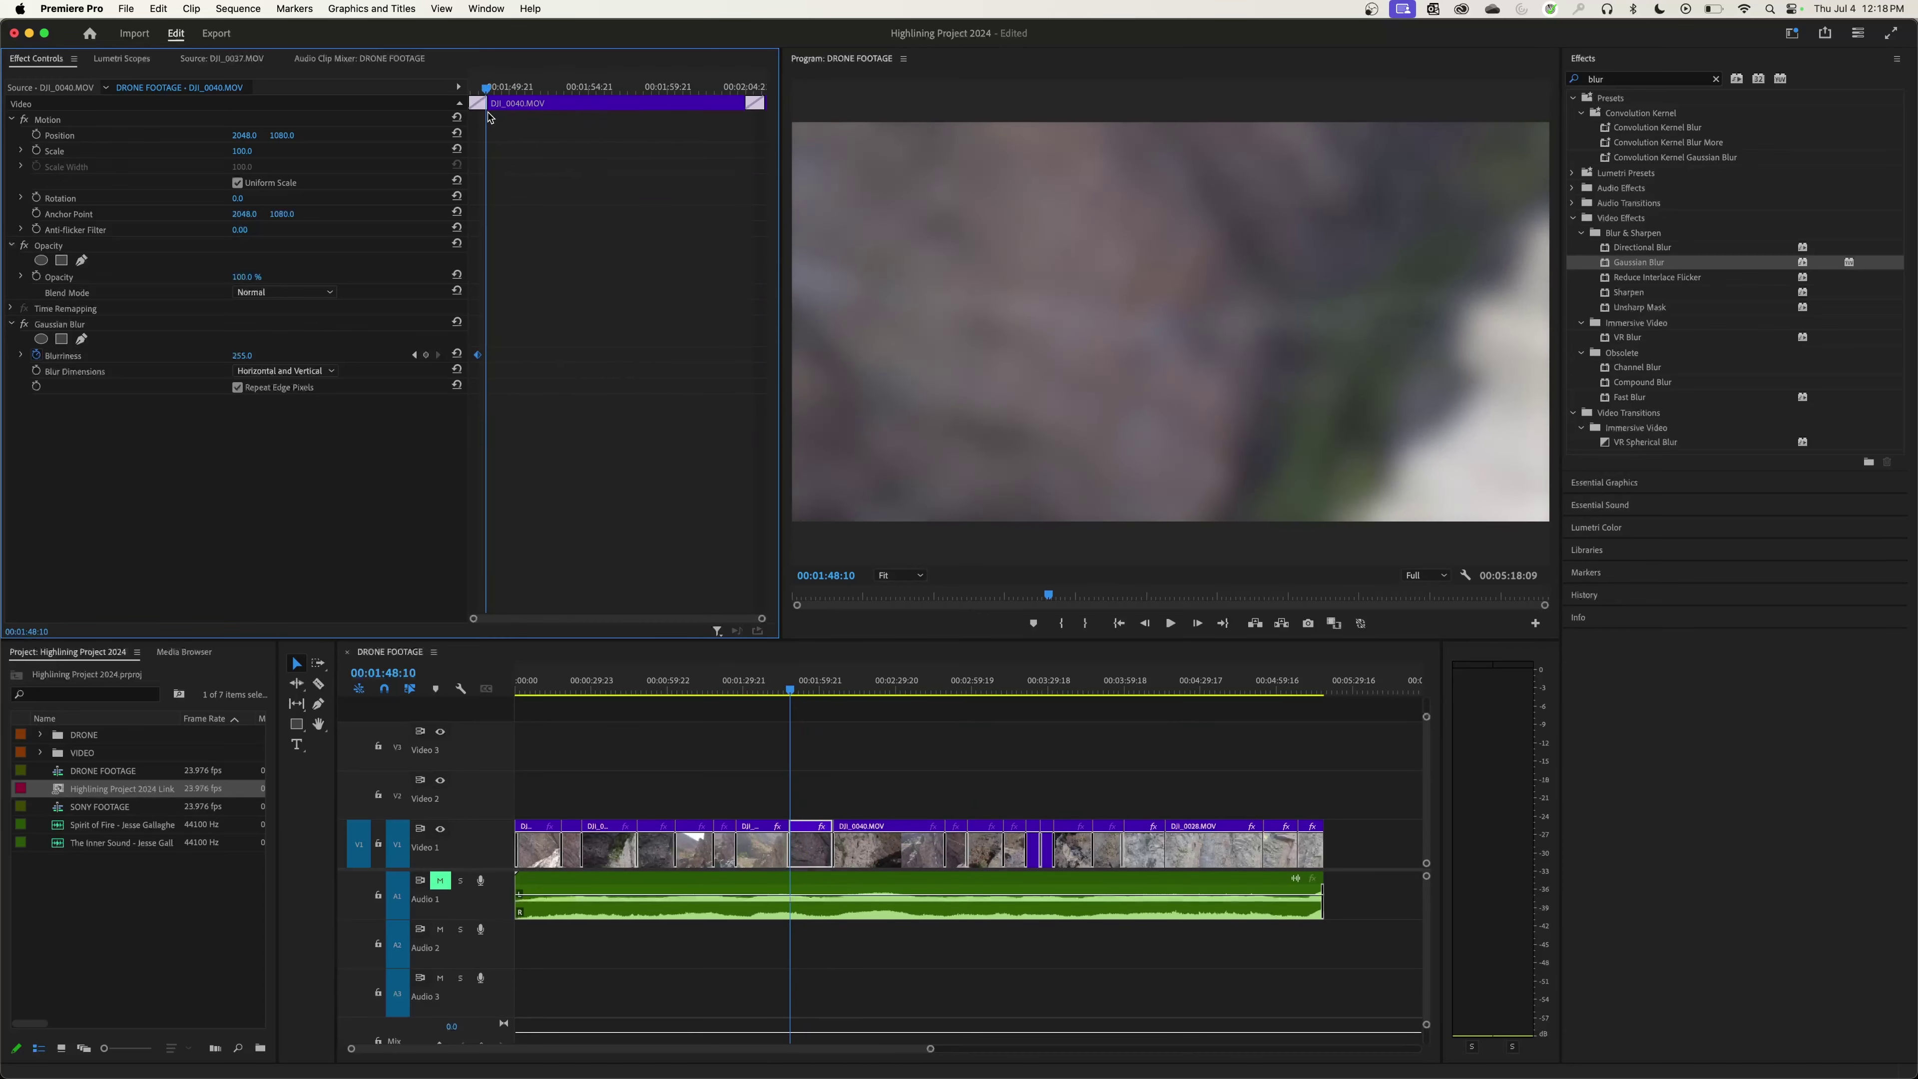
# Play back the DJI_0040.MOV clip from its start to preview the Gaussian Blur
pyautogui.press('Up')
pyautogui.press('space')
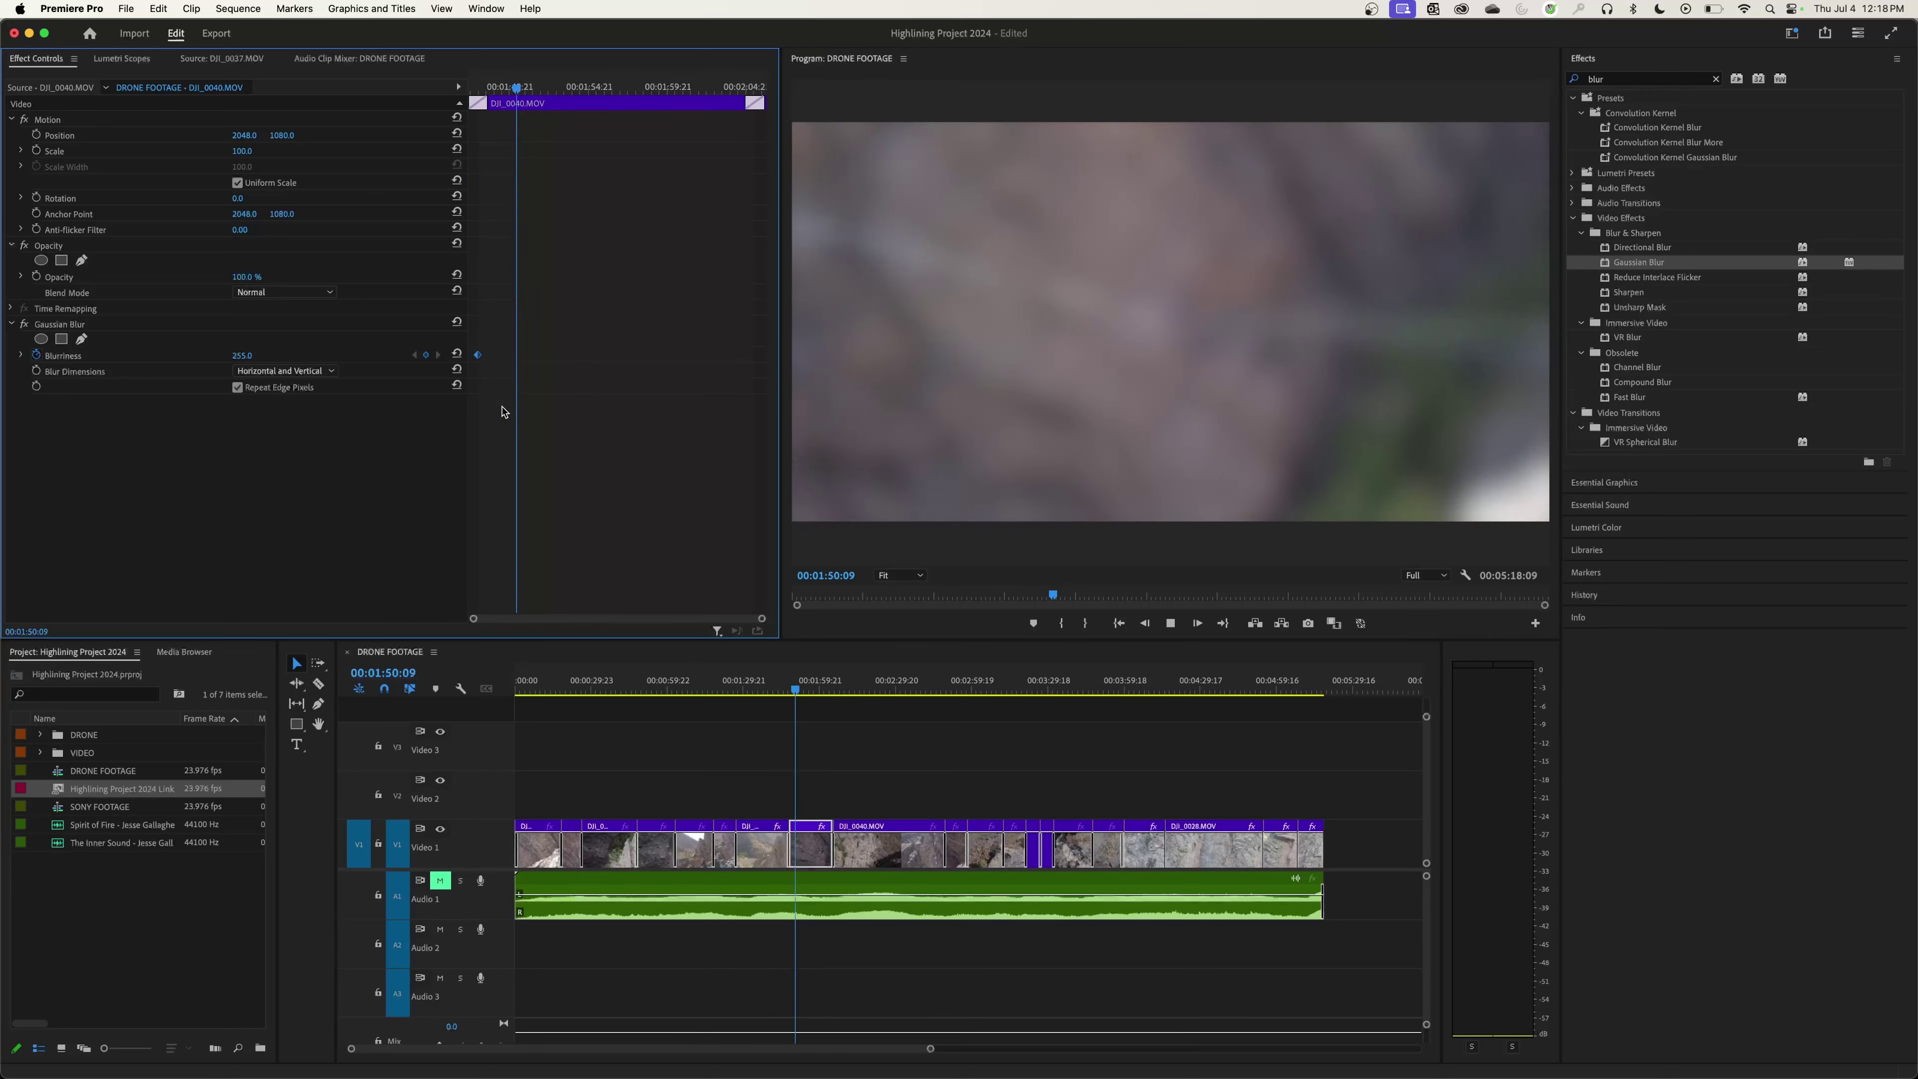
# Stop playback at 00:01:51:04 and add a second Gaussian Blur Blurriness keyframe there with a value of 0
pyautogui.press('space')
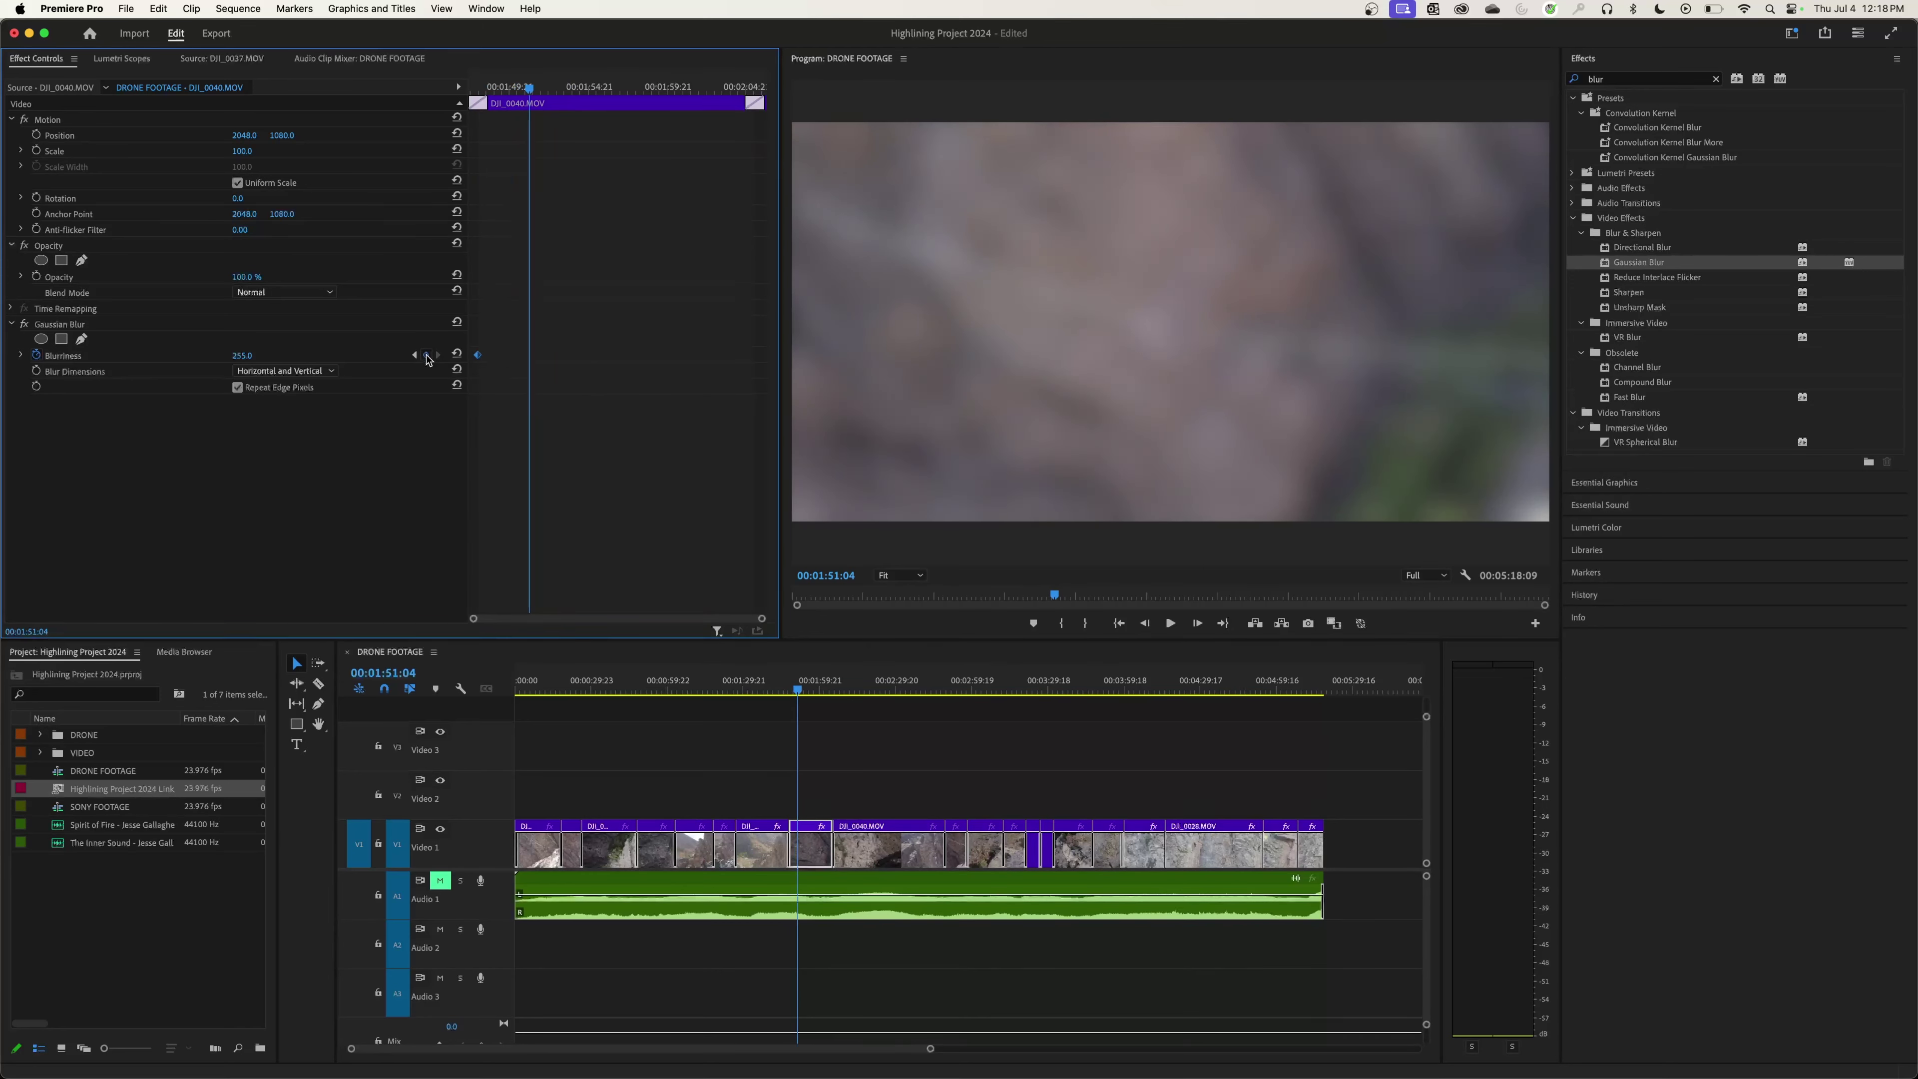
pyautogui.click(426, 355)
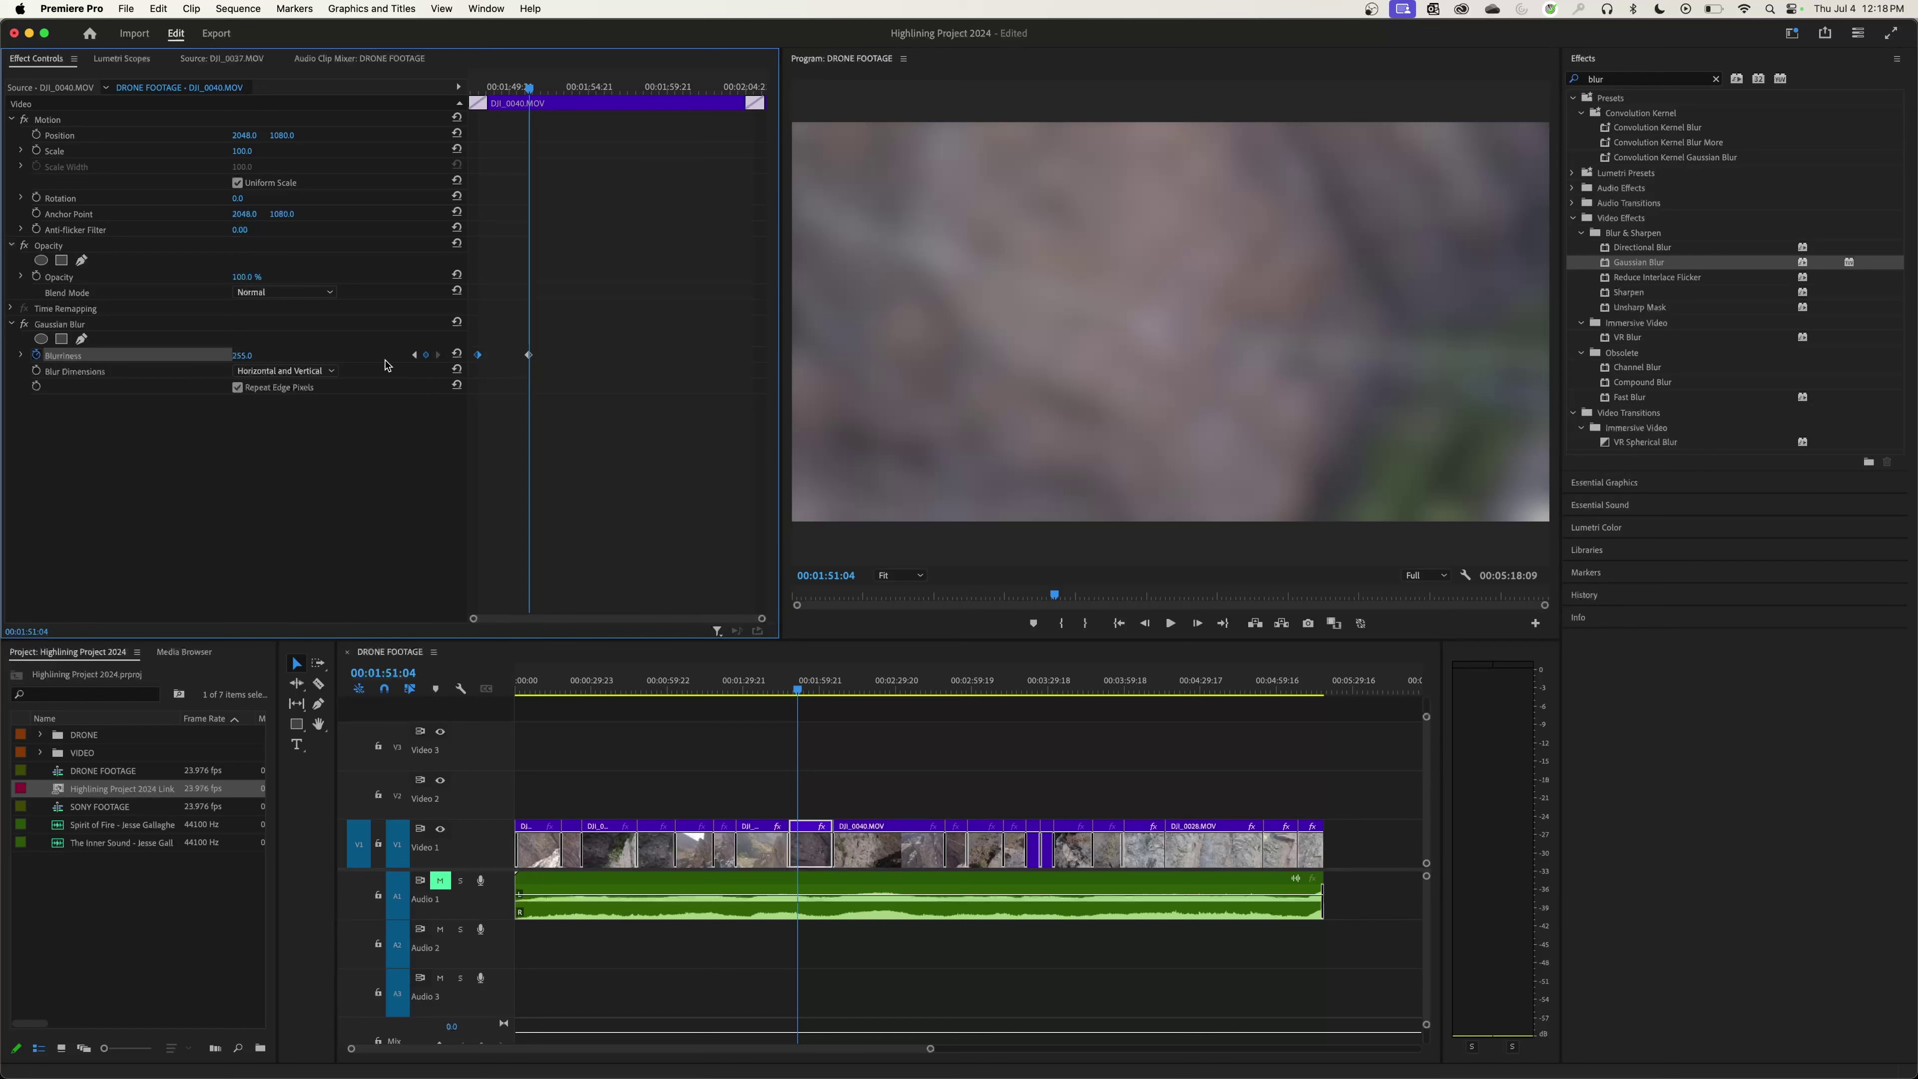
pyautogui.click(414, 358)
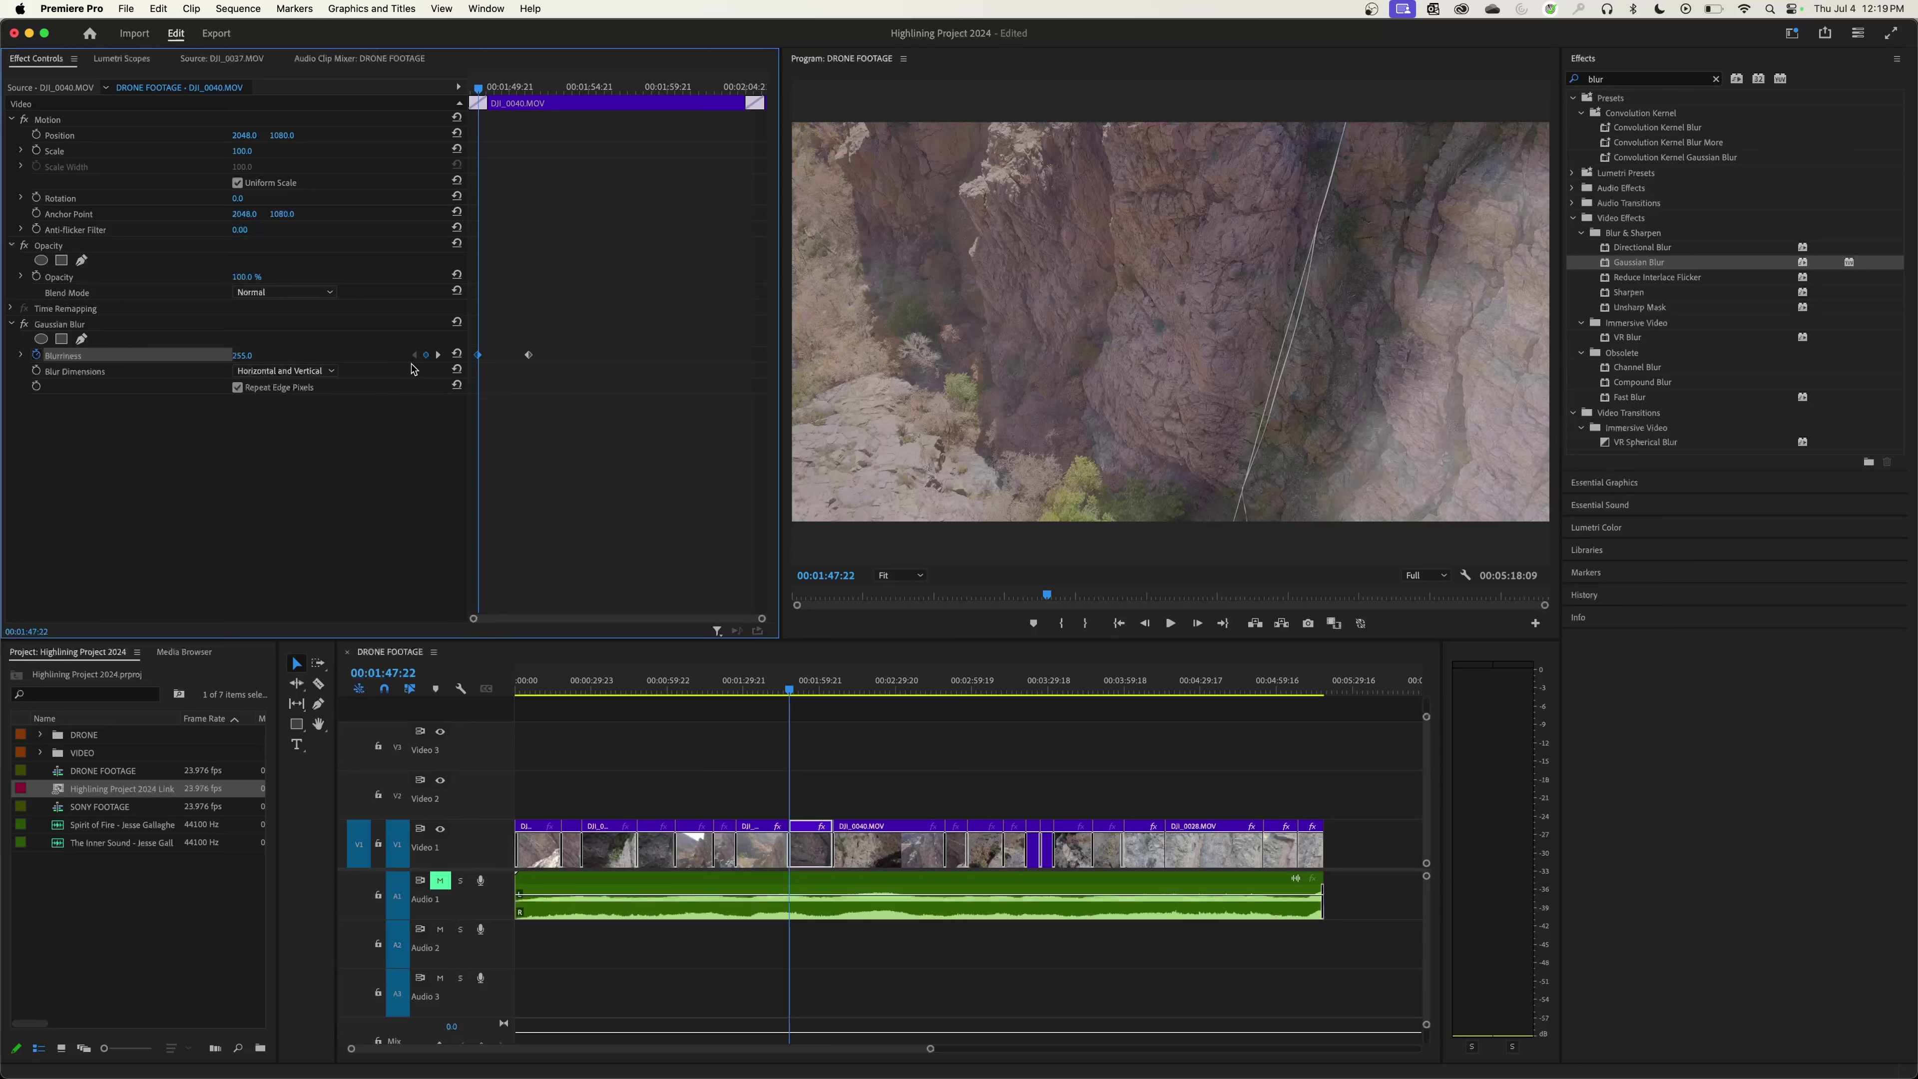
pyautogui.click(438, 355)
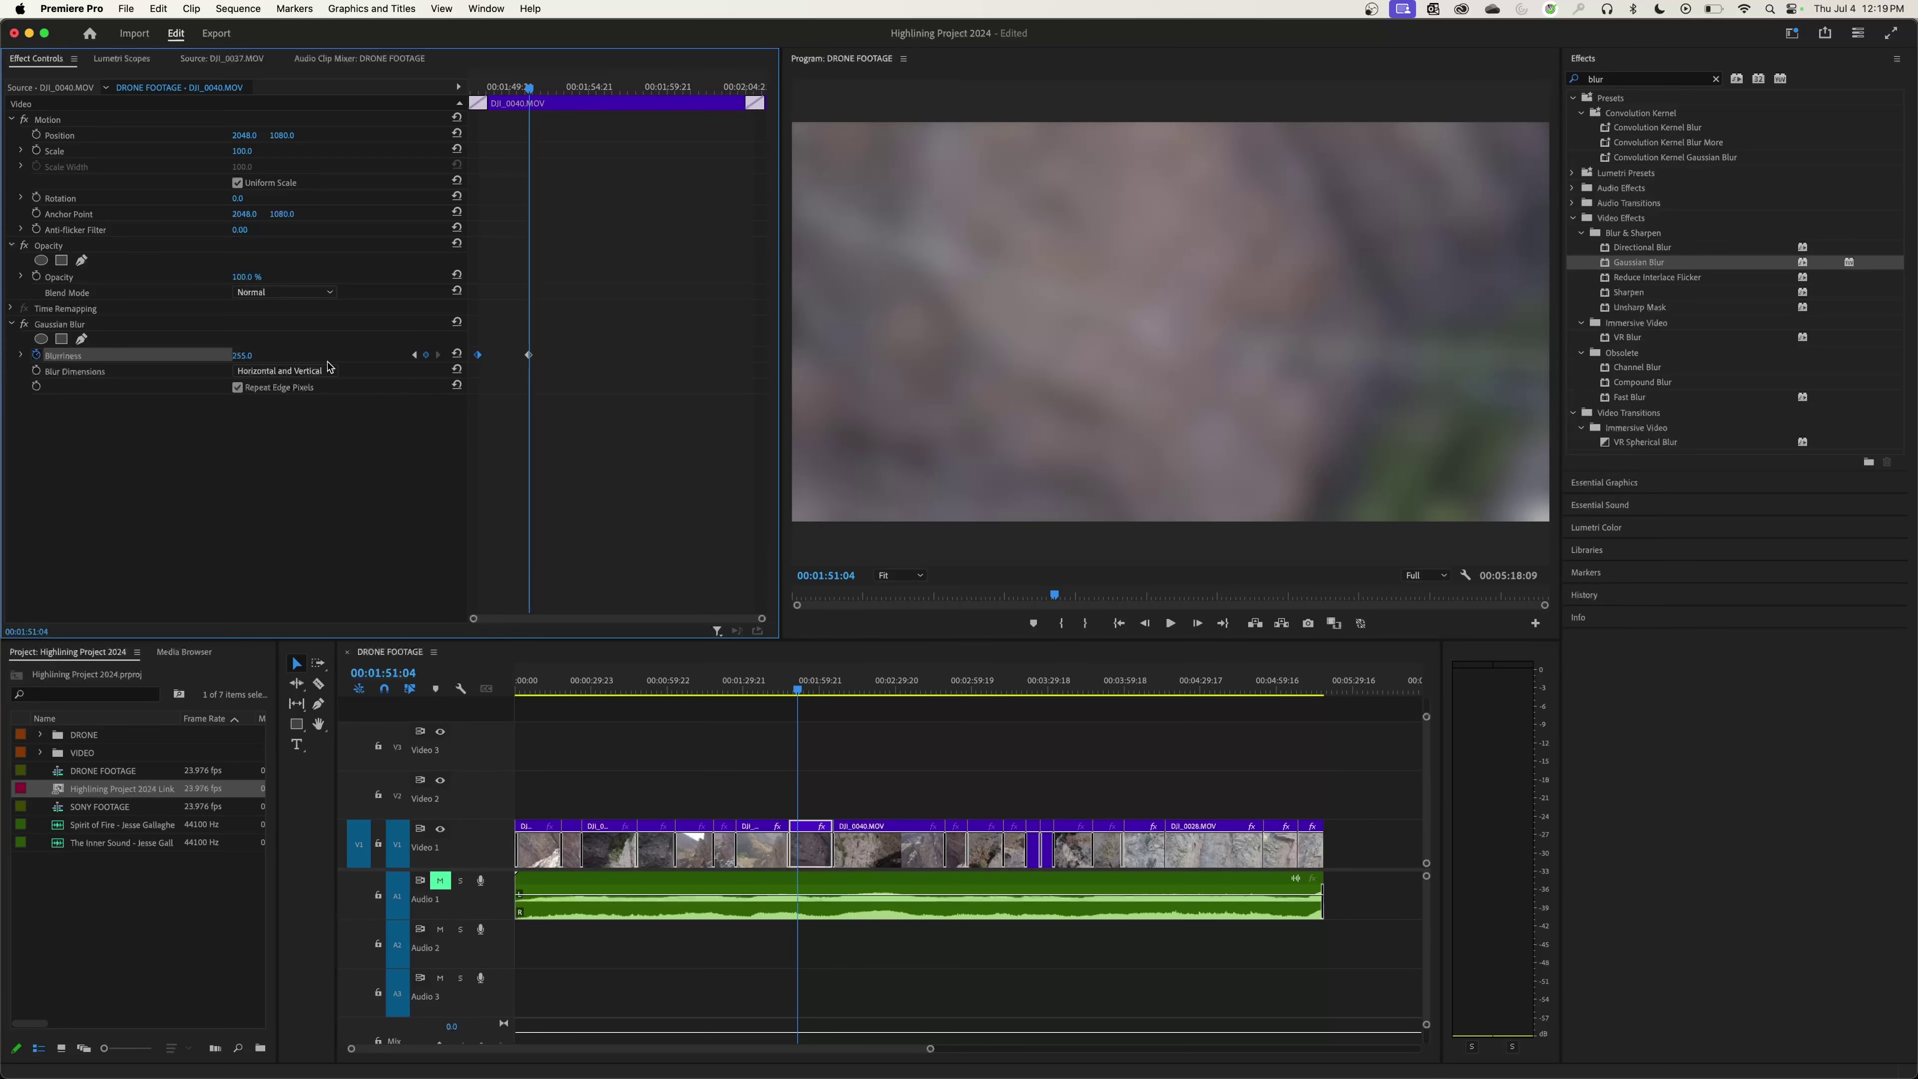
pyautogui.click(253, 357)
pyautogui.write('0')
pyautogui.press('Return')
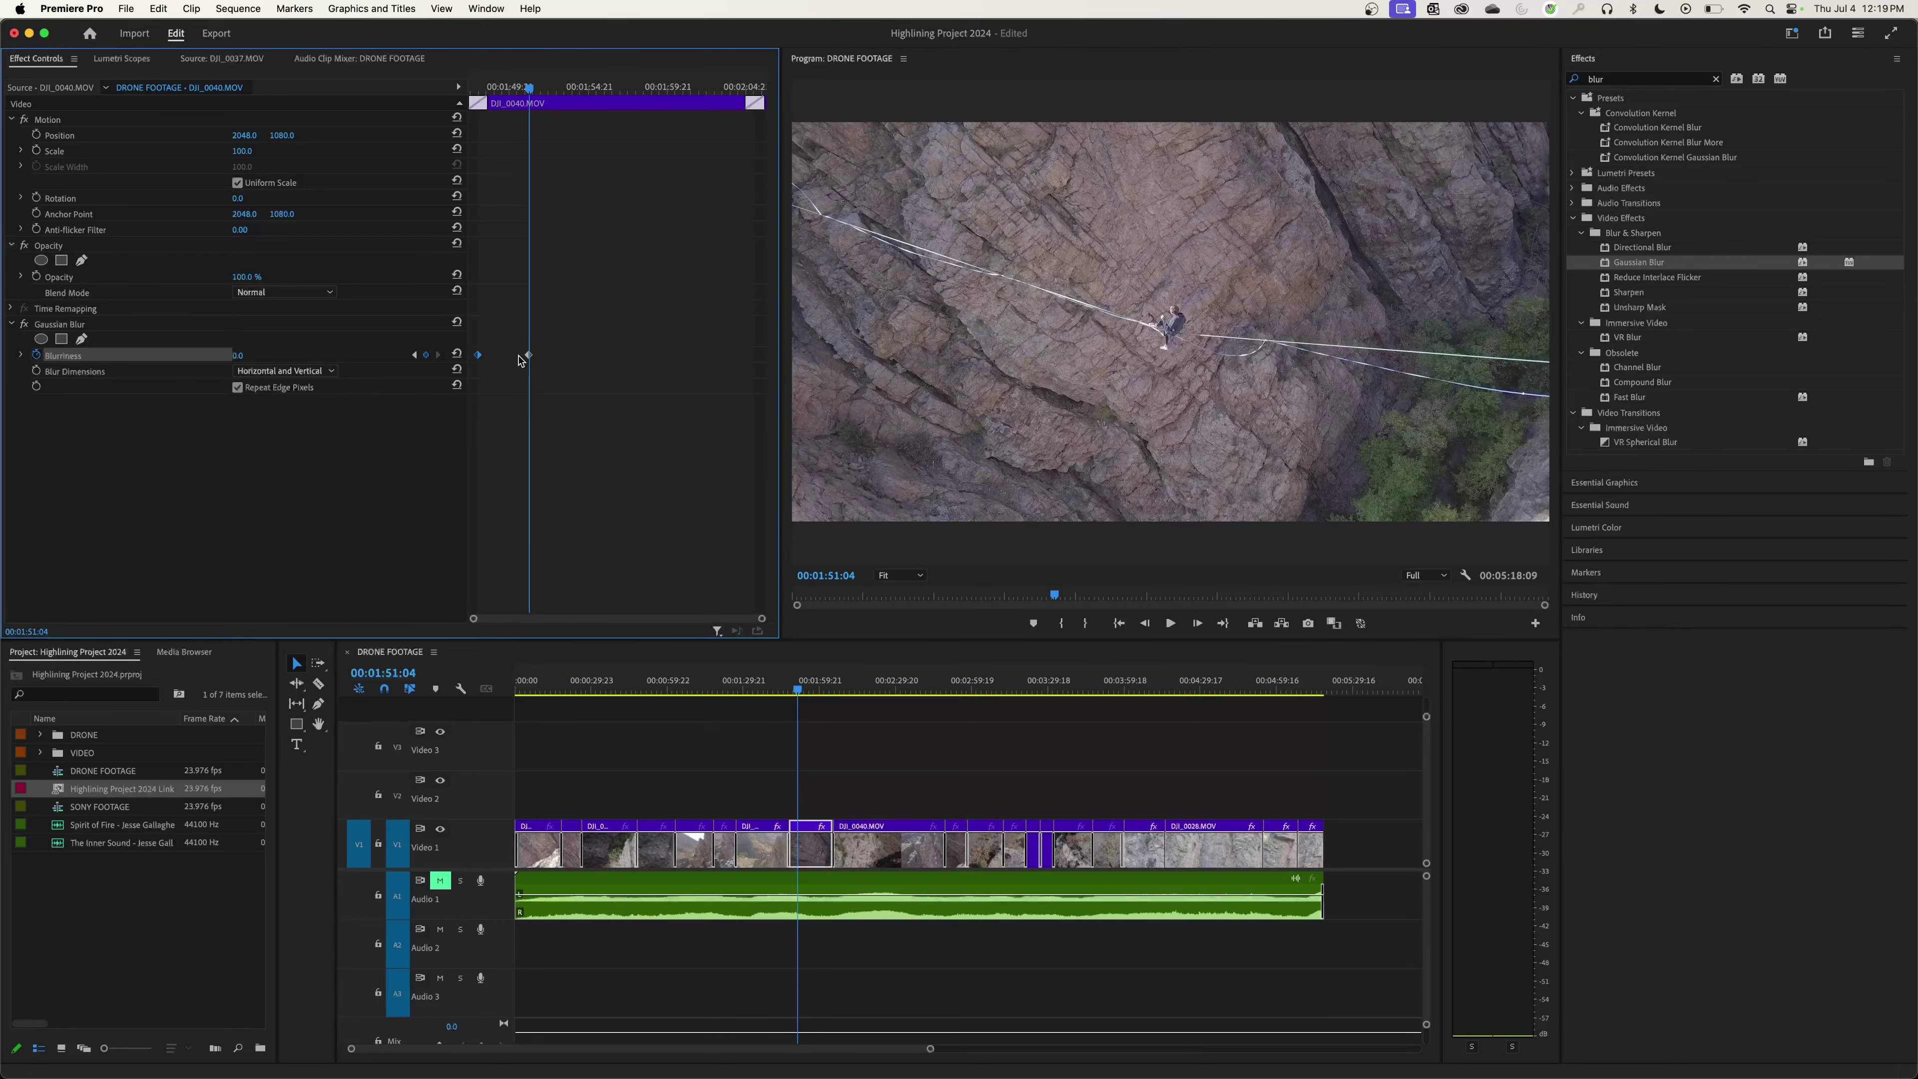
# Play back the DJI_0040.MOV clip from its start to preview the animated Blurriness
pyautogui.moveTo(518, 91); pyautogui.dragTo(476, 93)
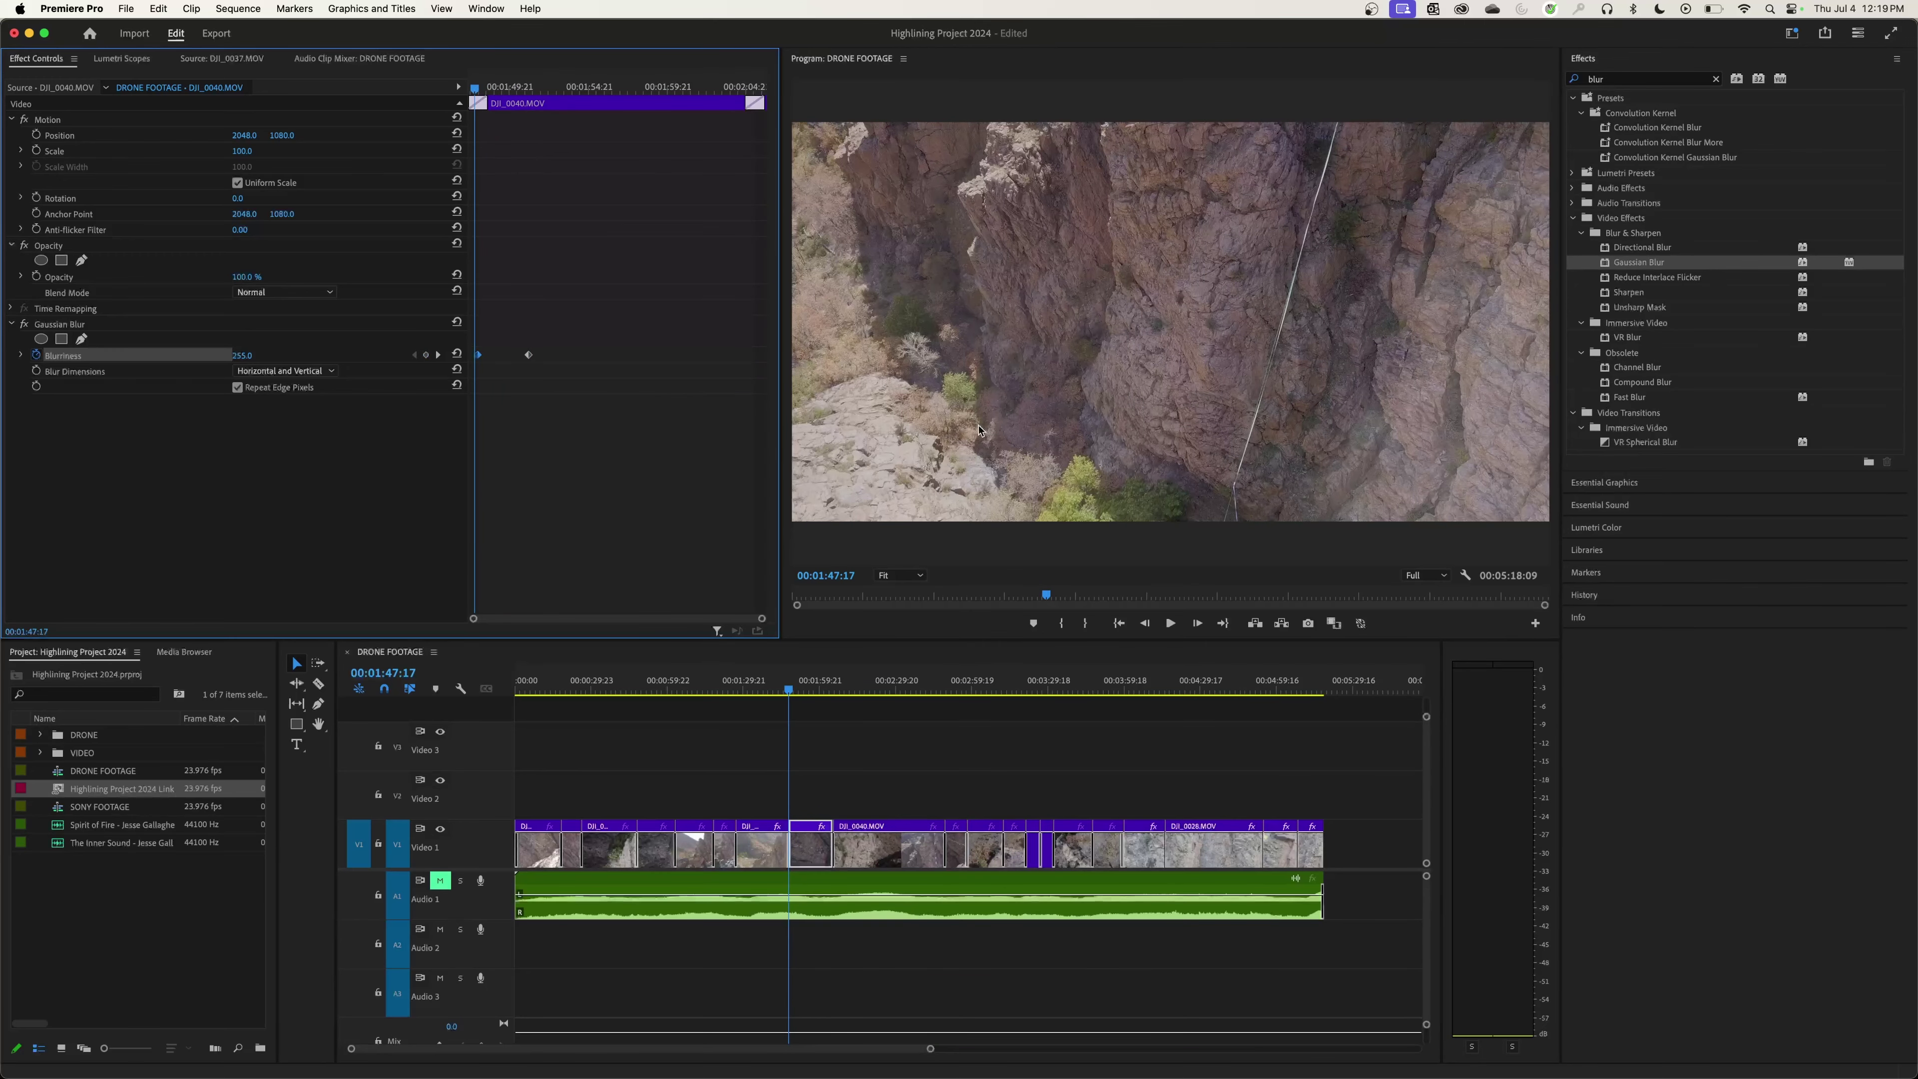
pyautogui.press('space')
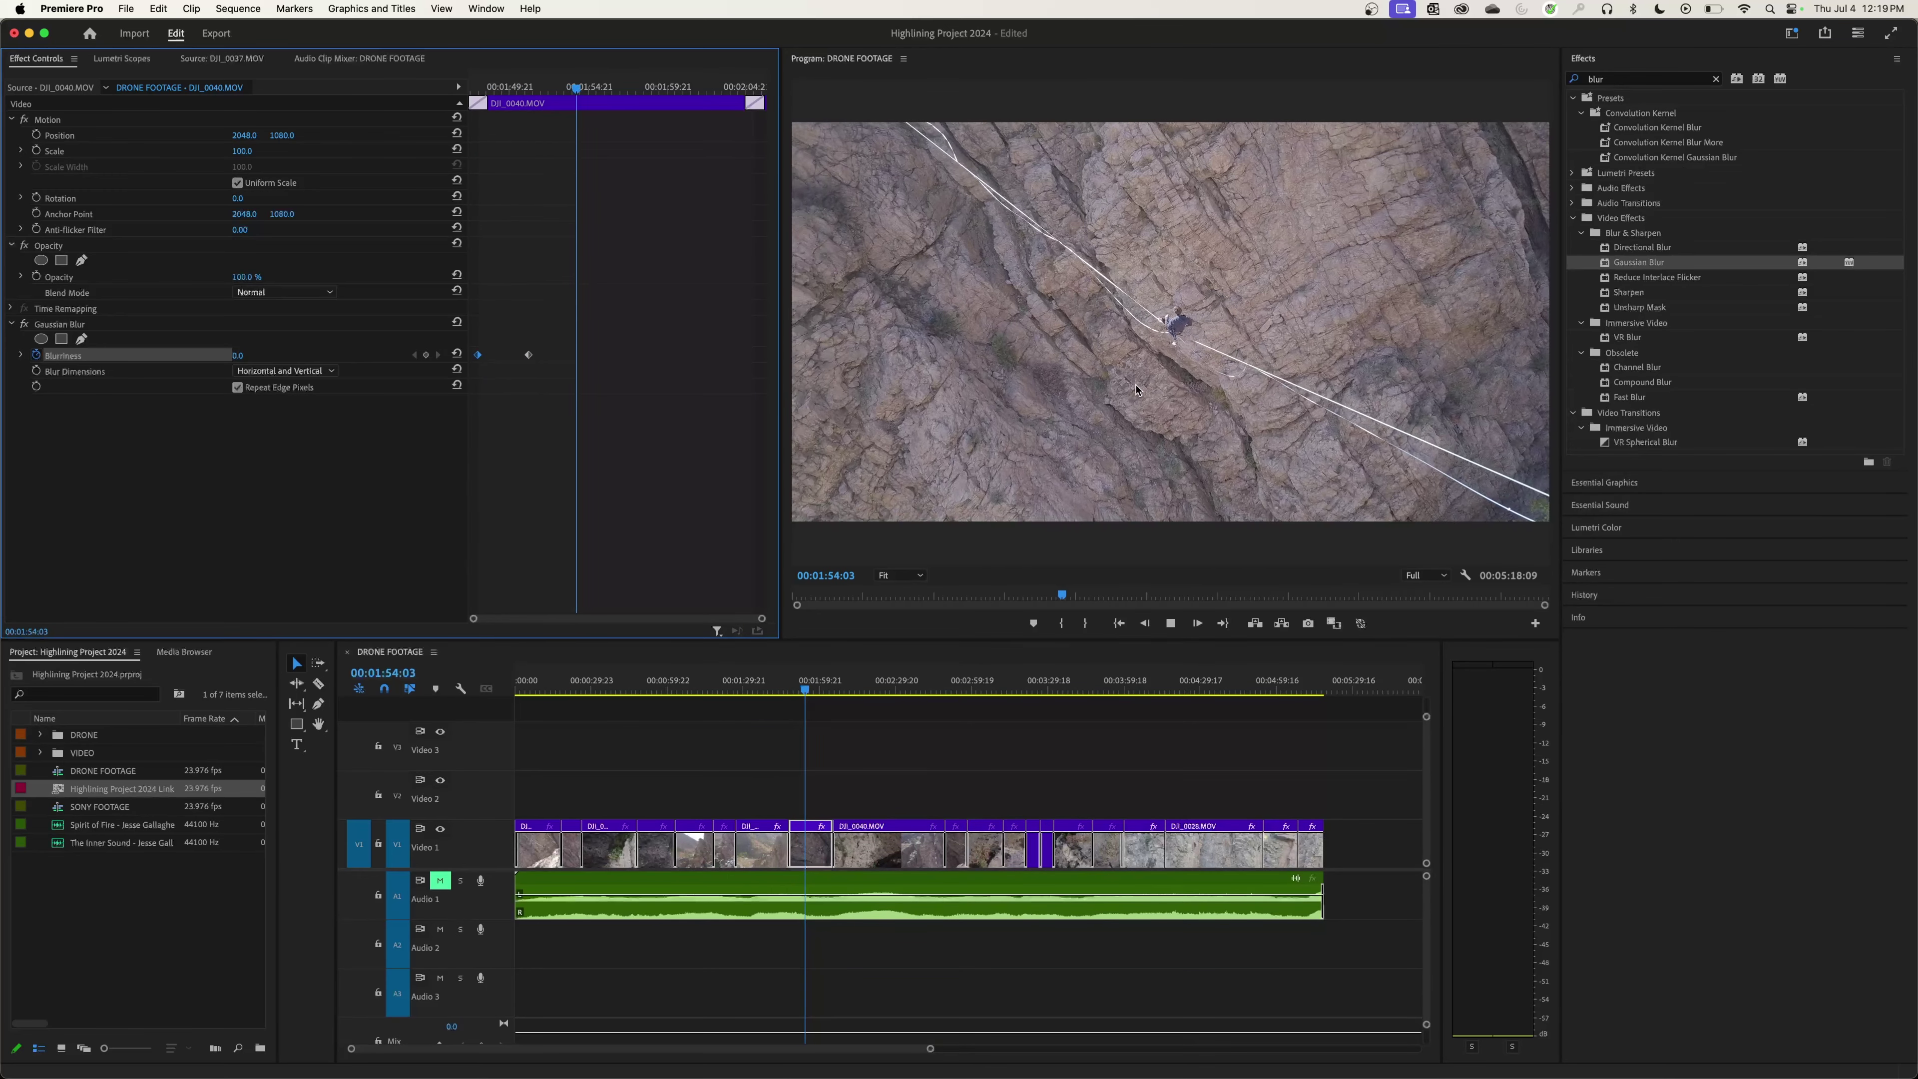
pyautogui.press('space')
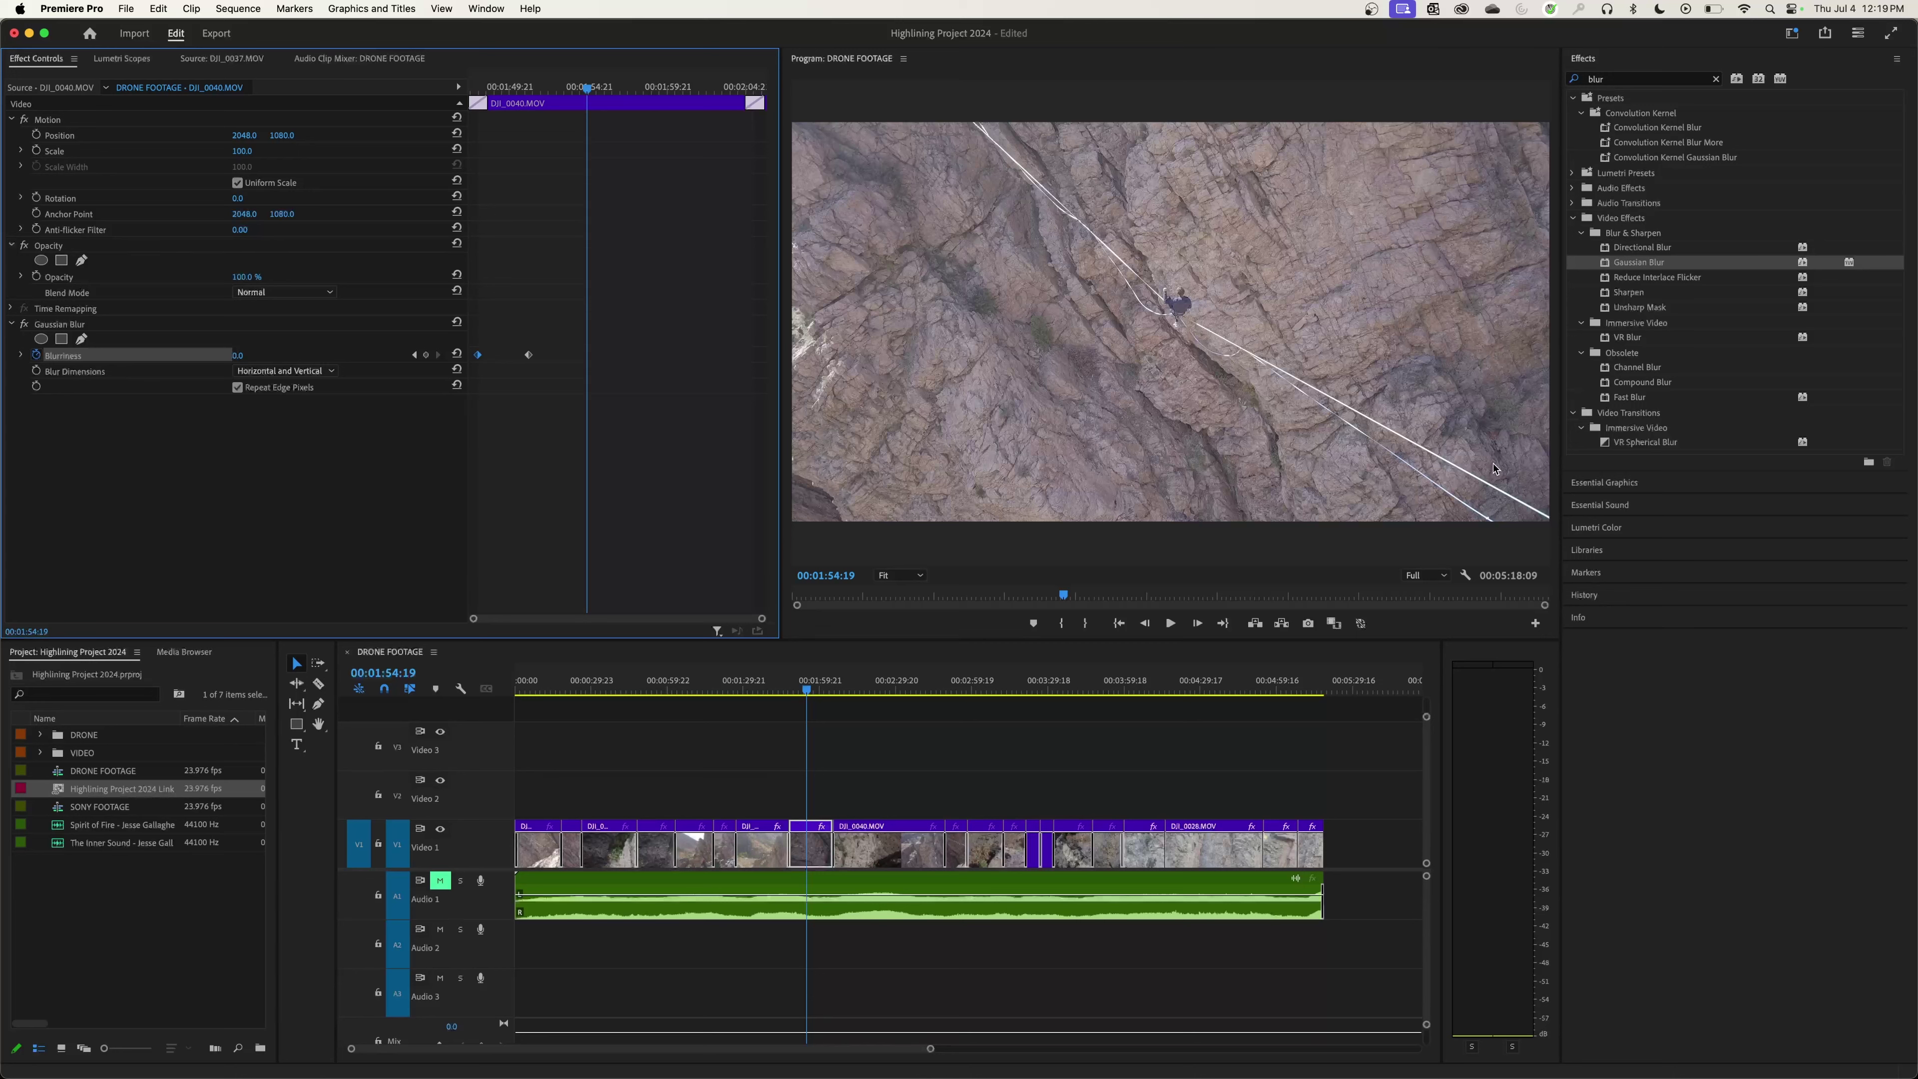
# Search the effects for "lumetri" instead and collapse the Cinematic, Filmstocks, Monochrome and SpeedLooks preset groups
pyautogui.click(1615, 78)
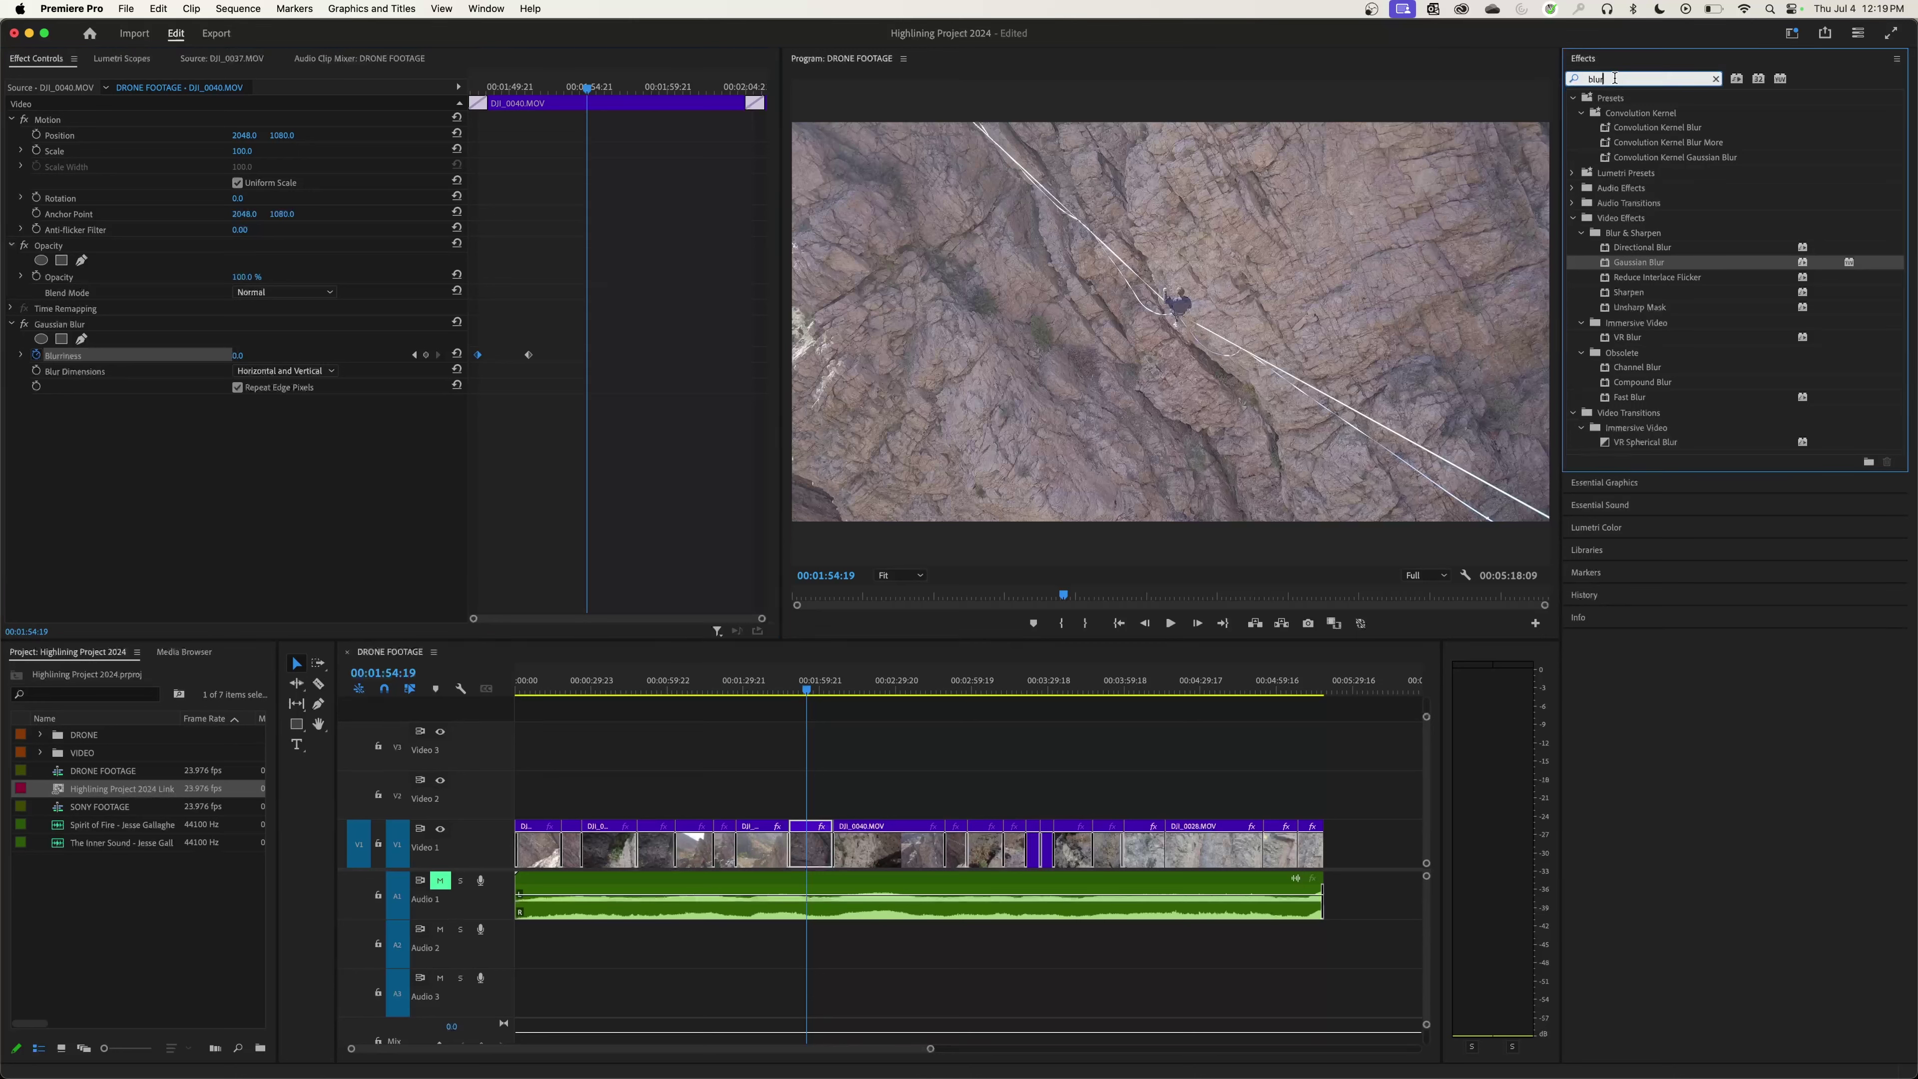
pyautogui.click(1716, 78)
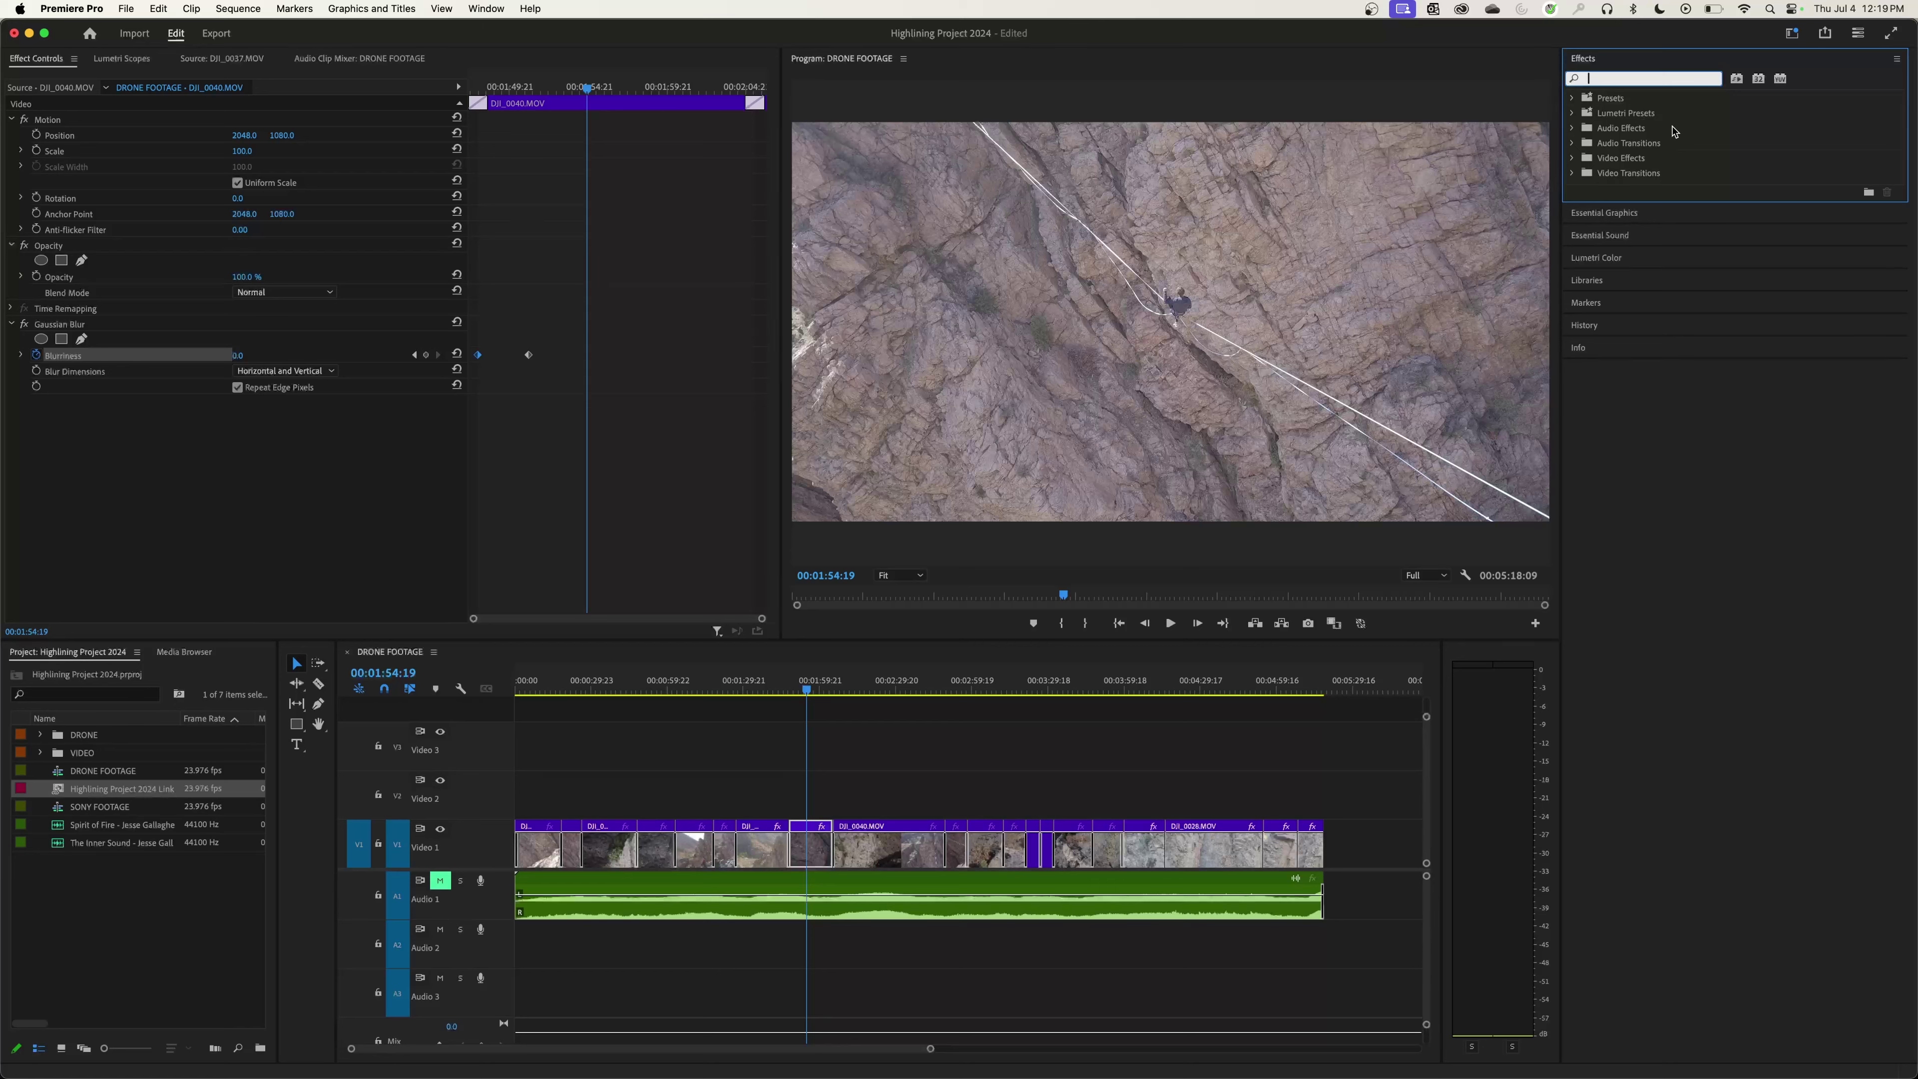
pyautogui.write('lumetri')
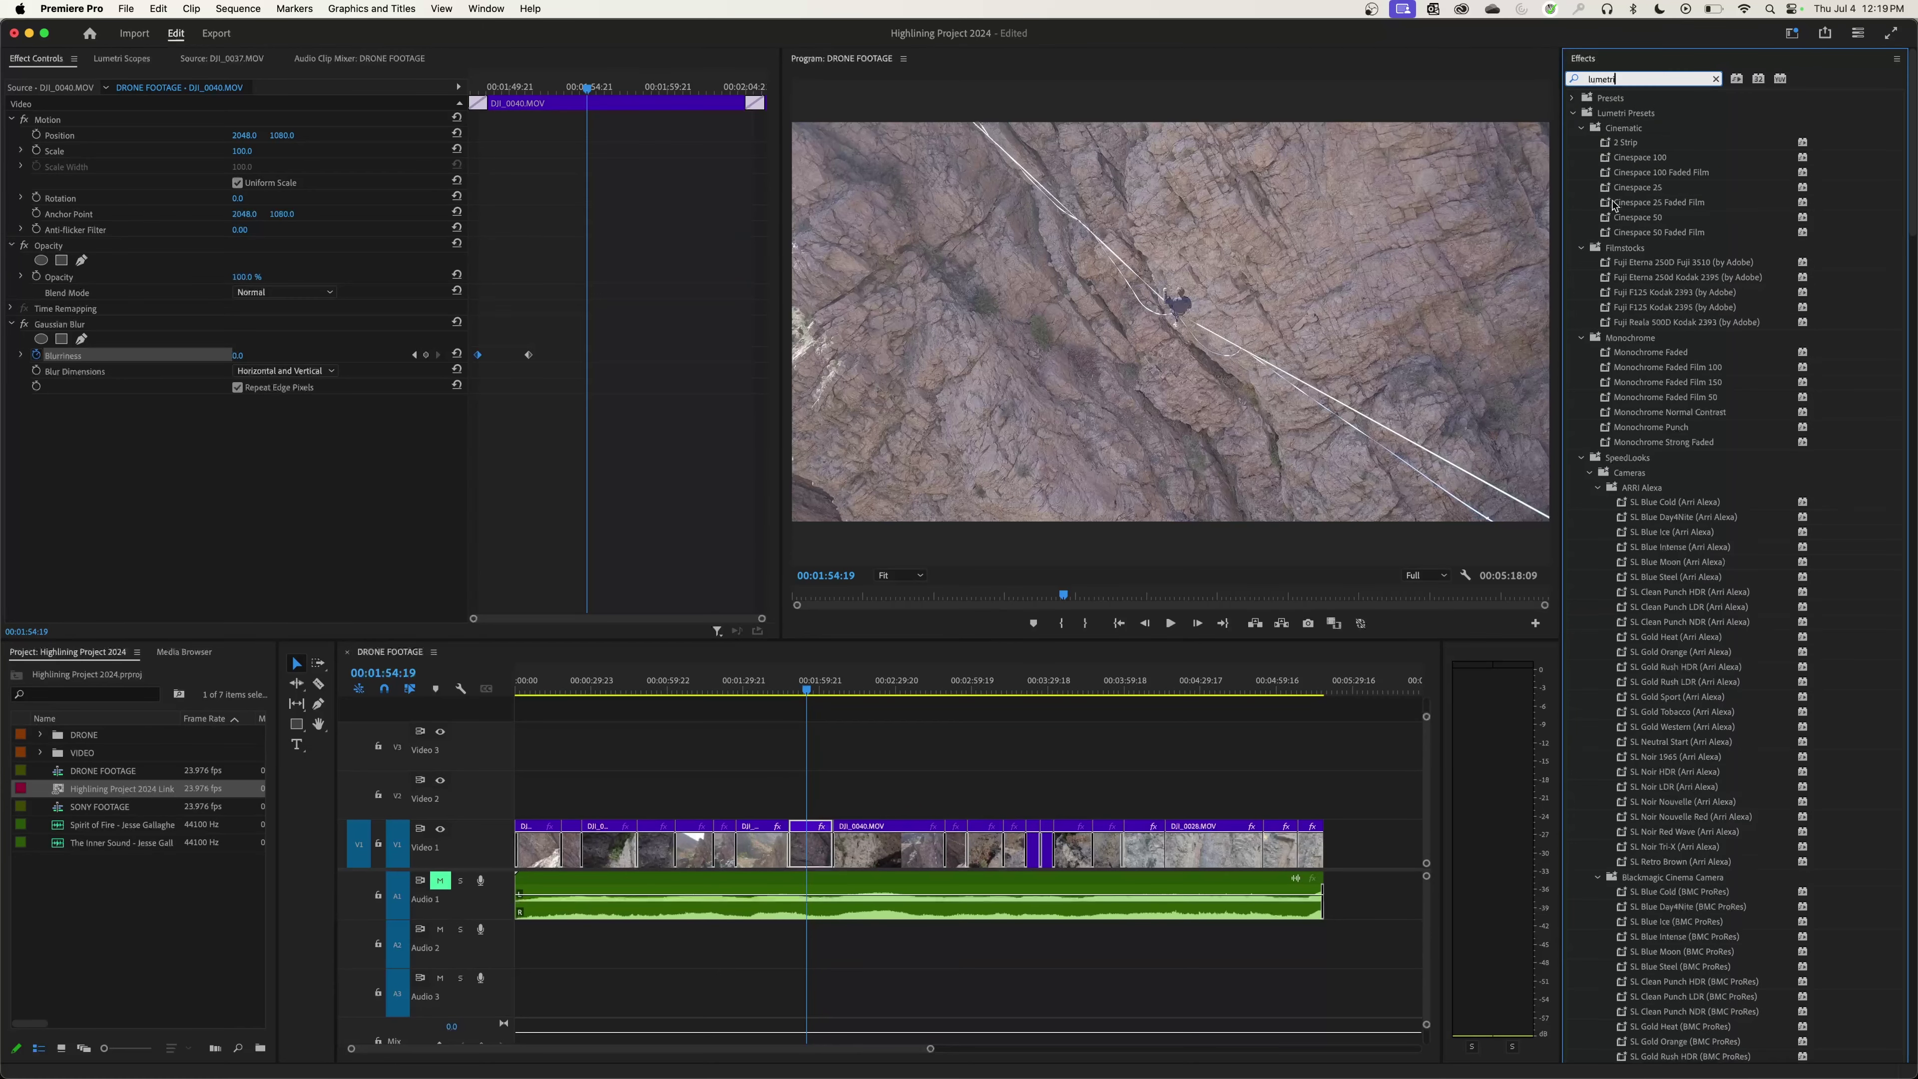
pyautogui.scroll(-1, 1629, 288)
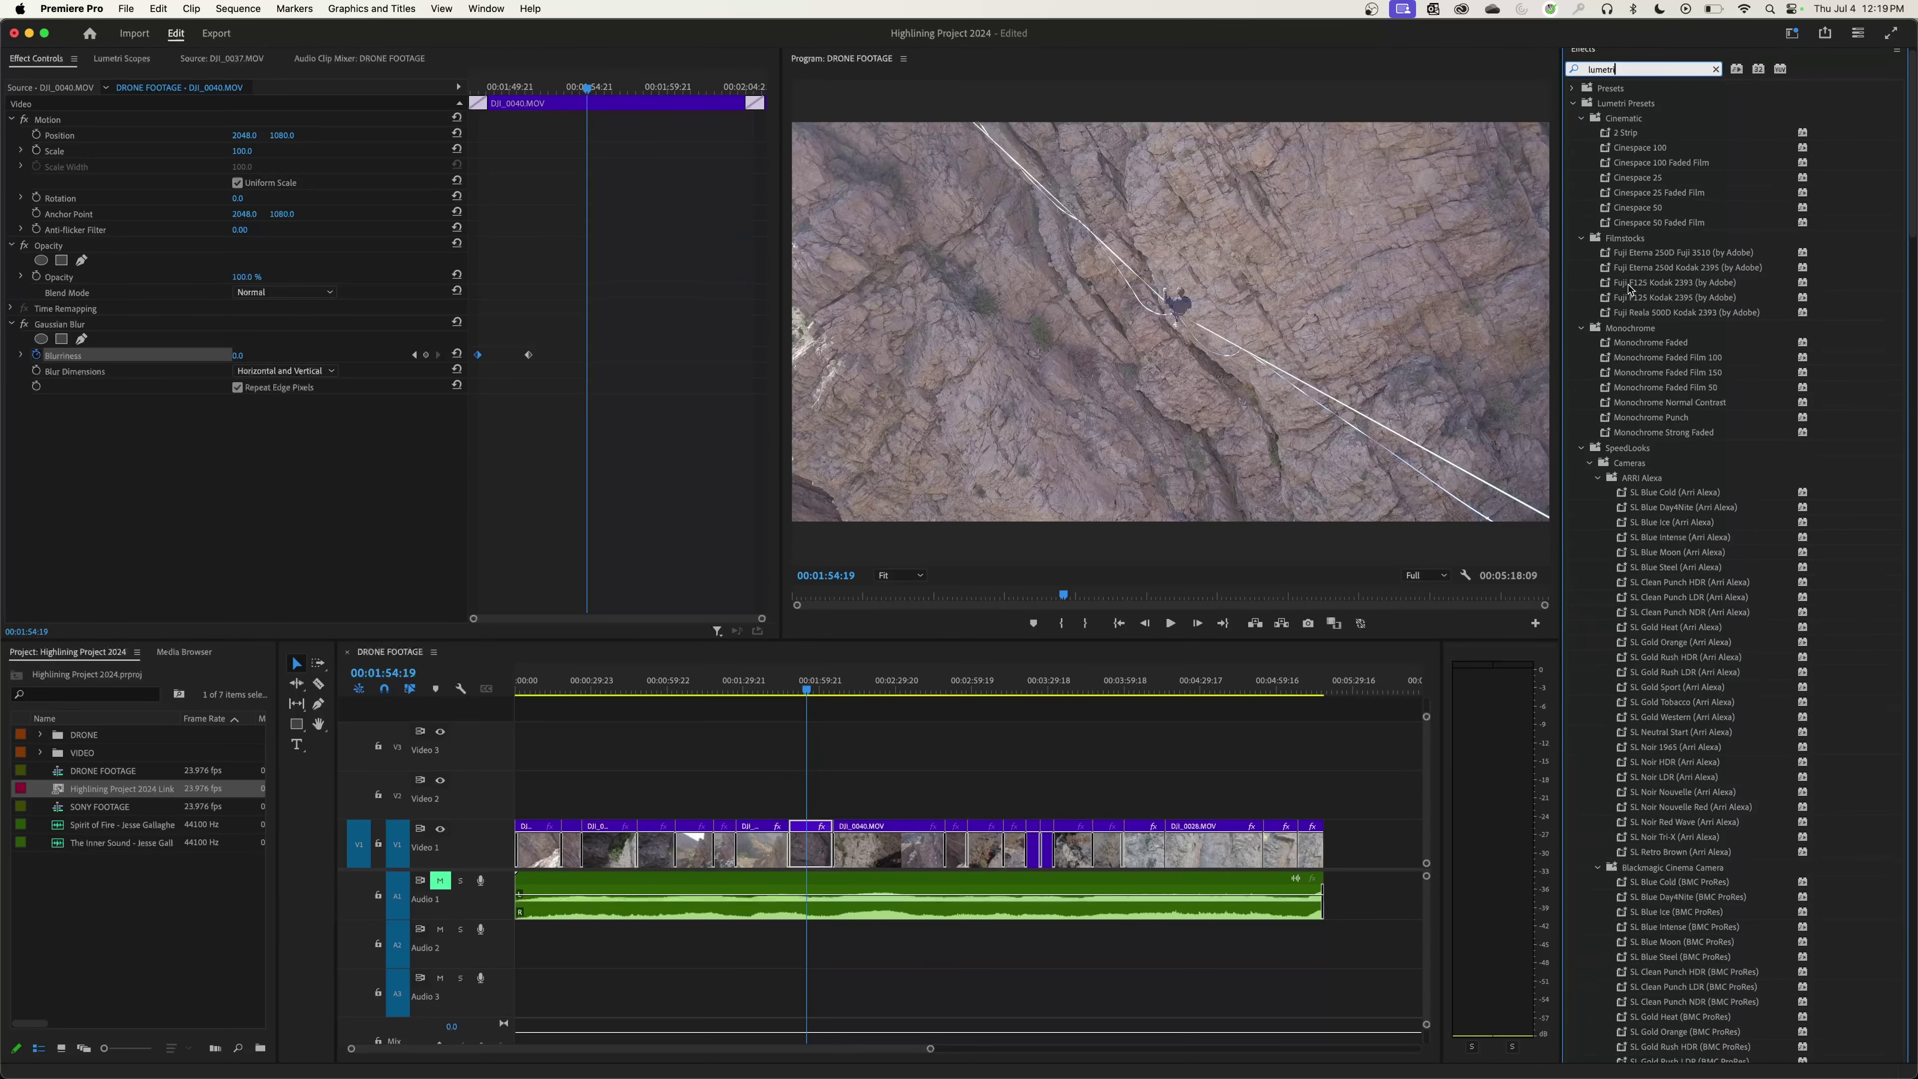
pyautogui.scroll(-1, 1625, 258)
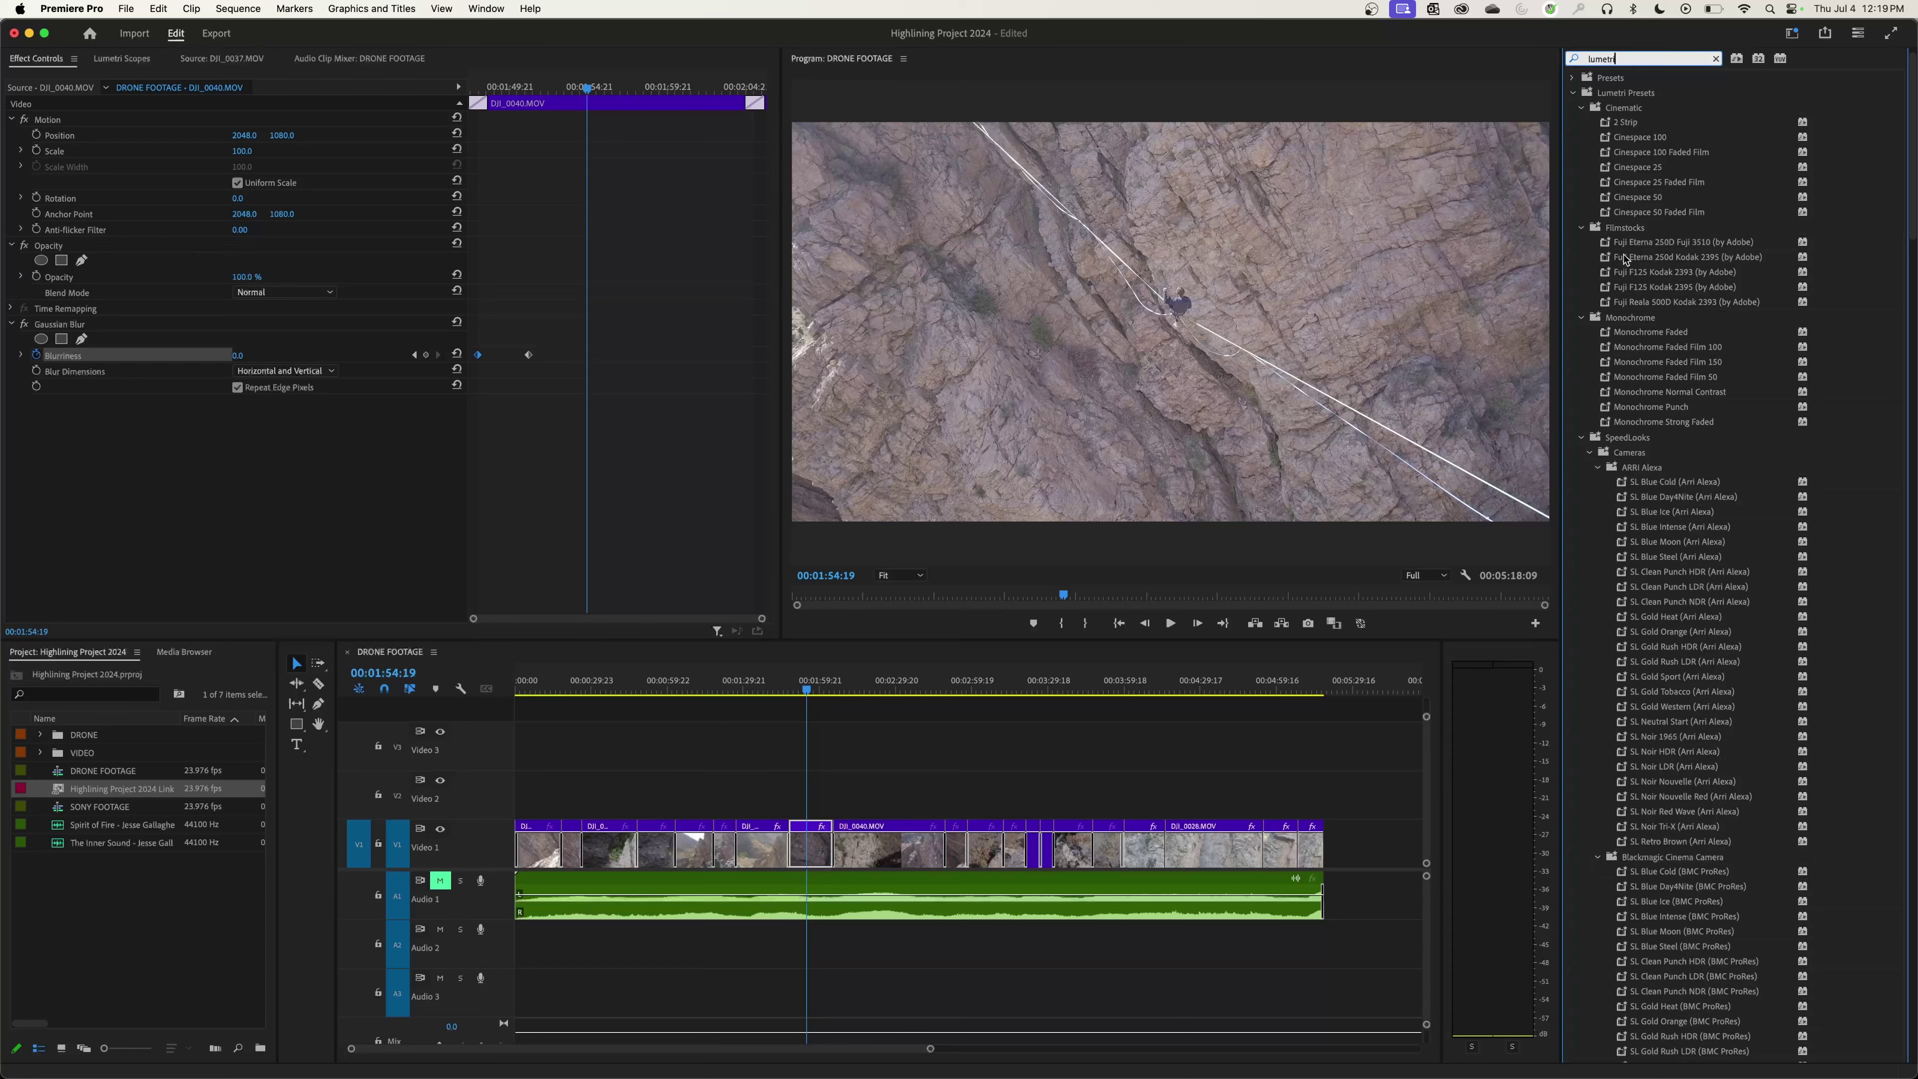
pyautogui.click(1580, 158)
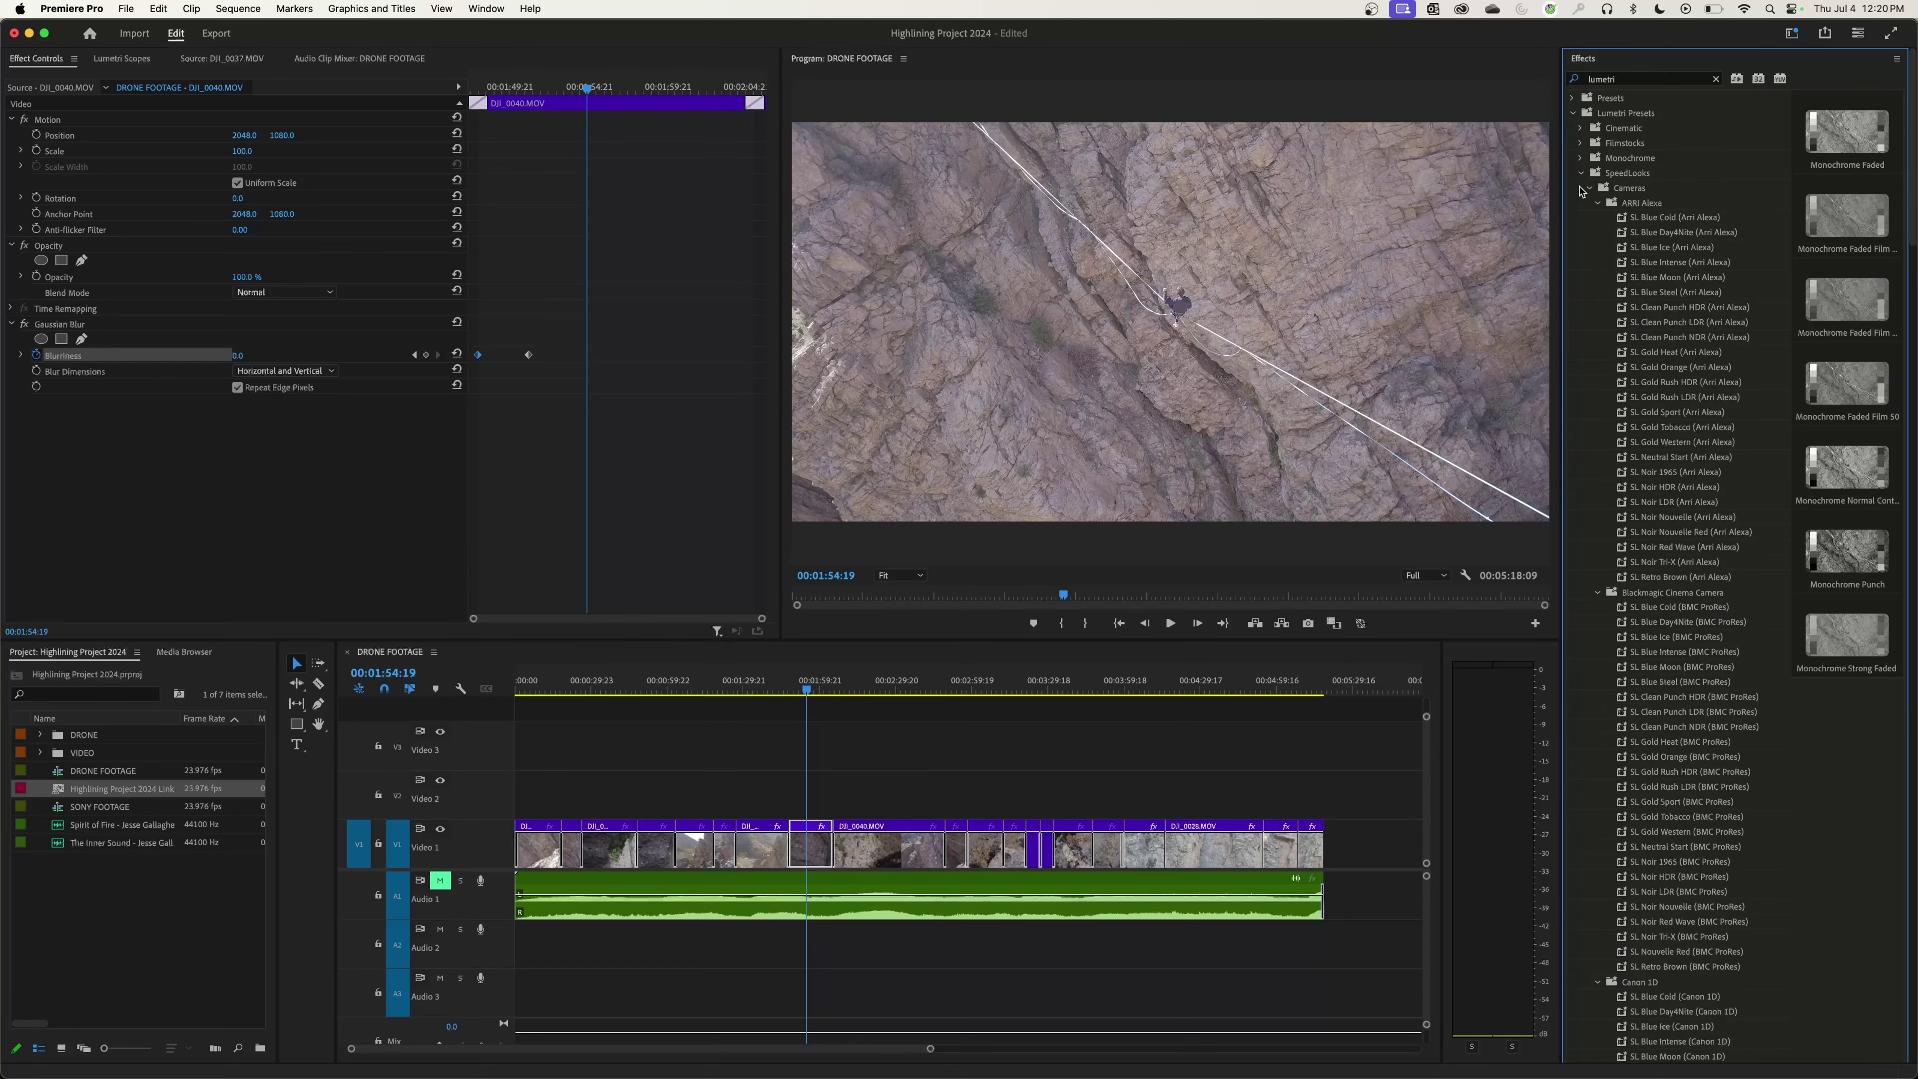
pyautogui.click(1582, 175)
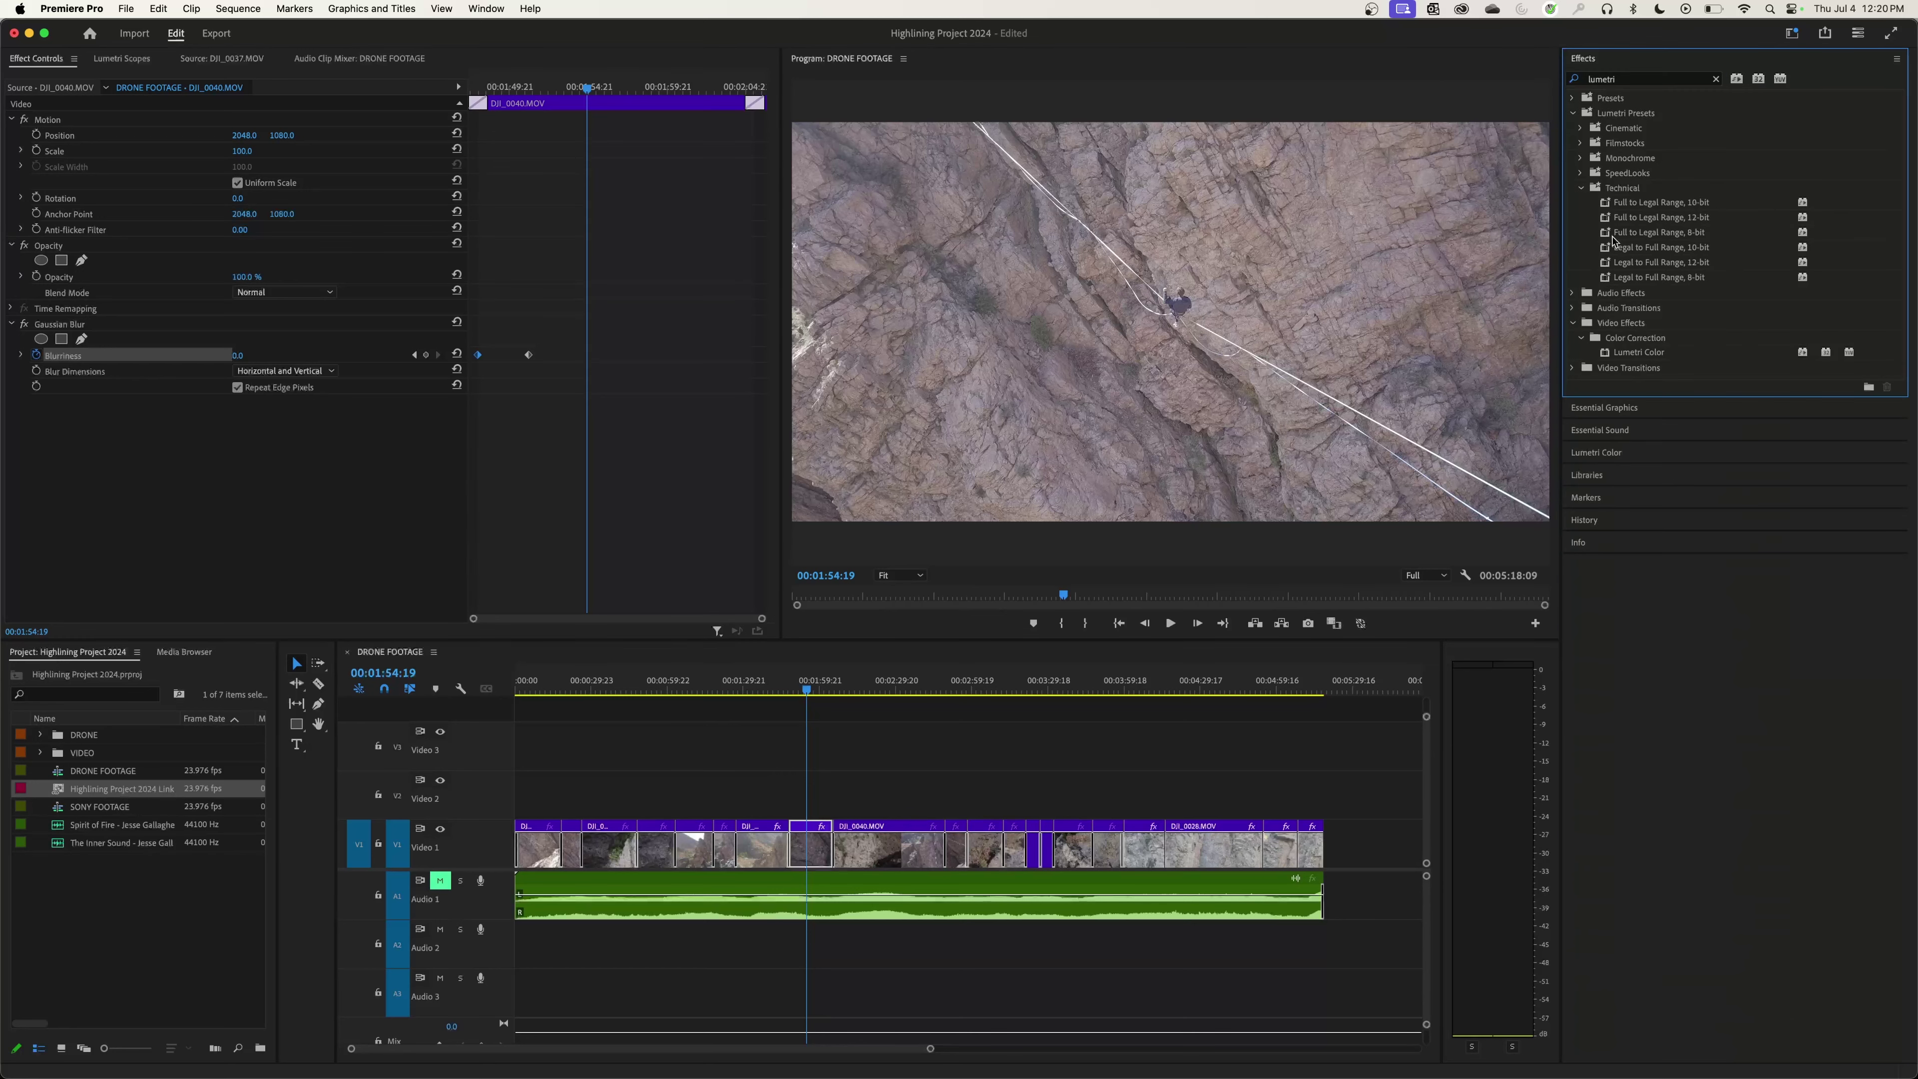
# Apply the Lumetri Color video effect to the DJI_0040.MOV clip beneath Gaussian Blur and select it in the effect stack
pyautogui.click(1627, 354)
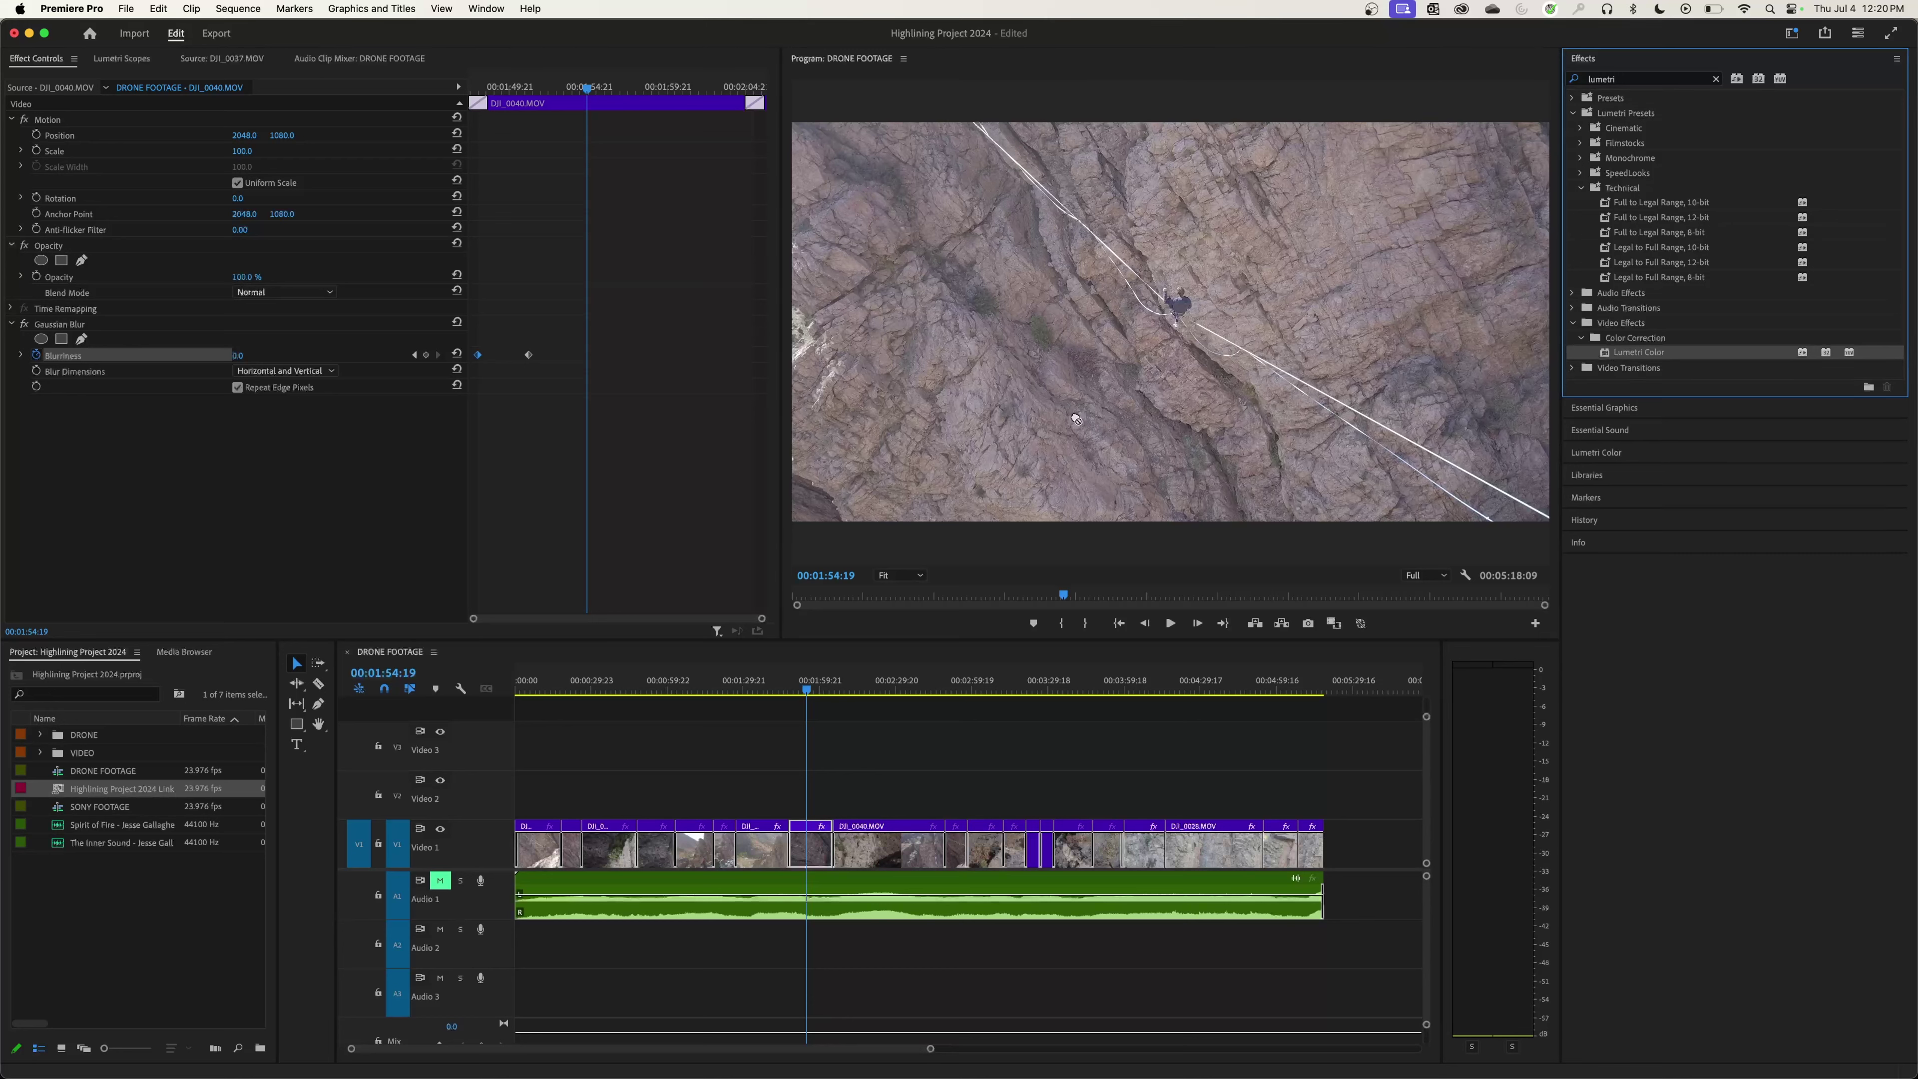
pyautogui.moveTo(693, 407); pyautogui.dragTo(143, 414)
pyautogui.click(68, 406)
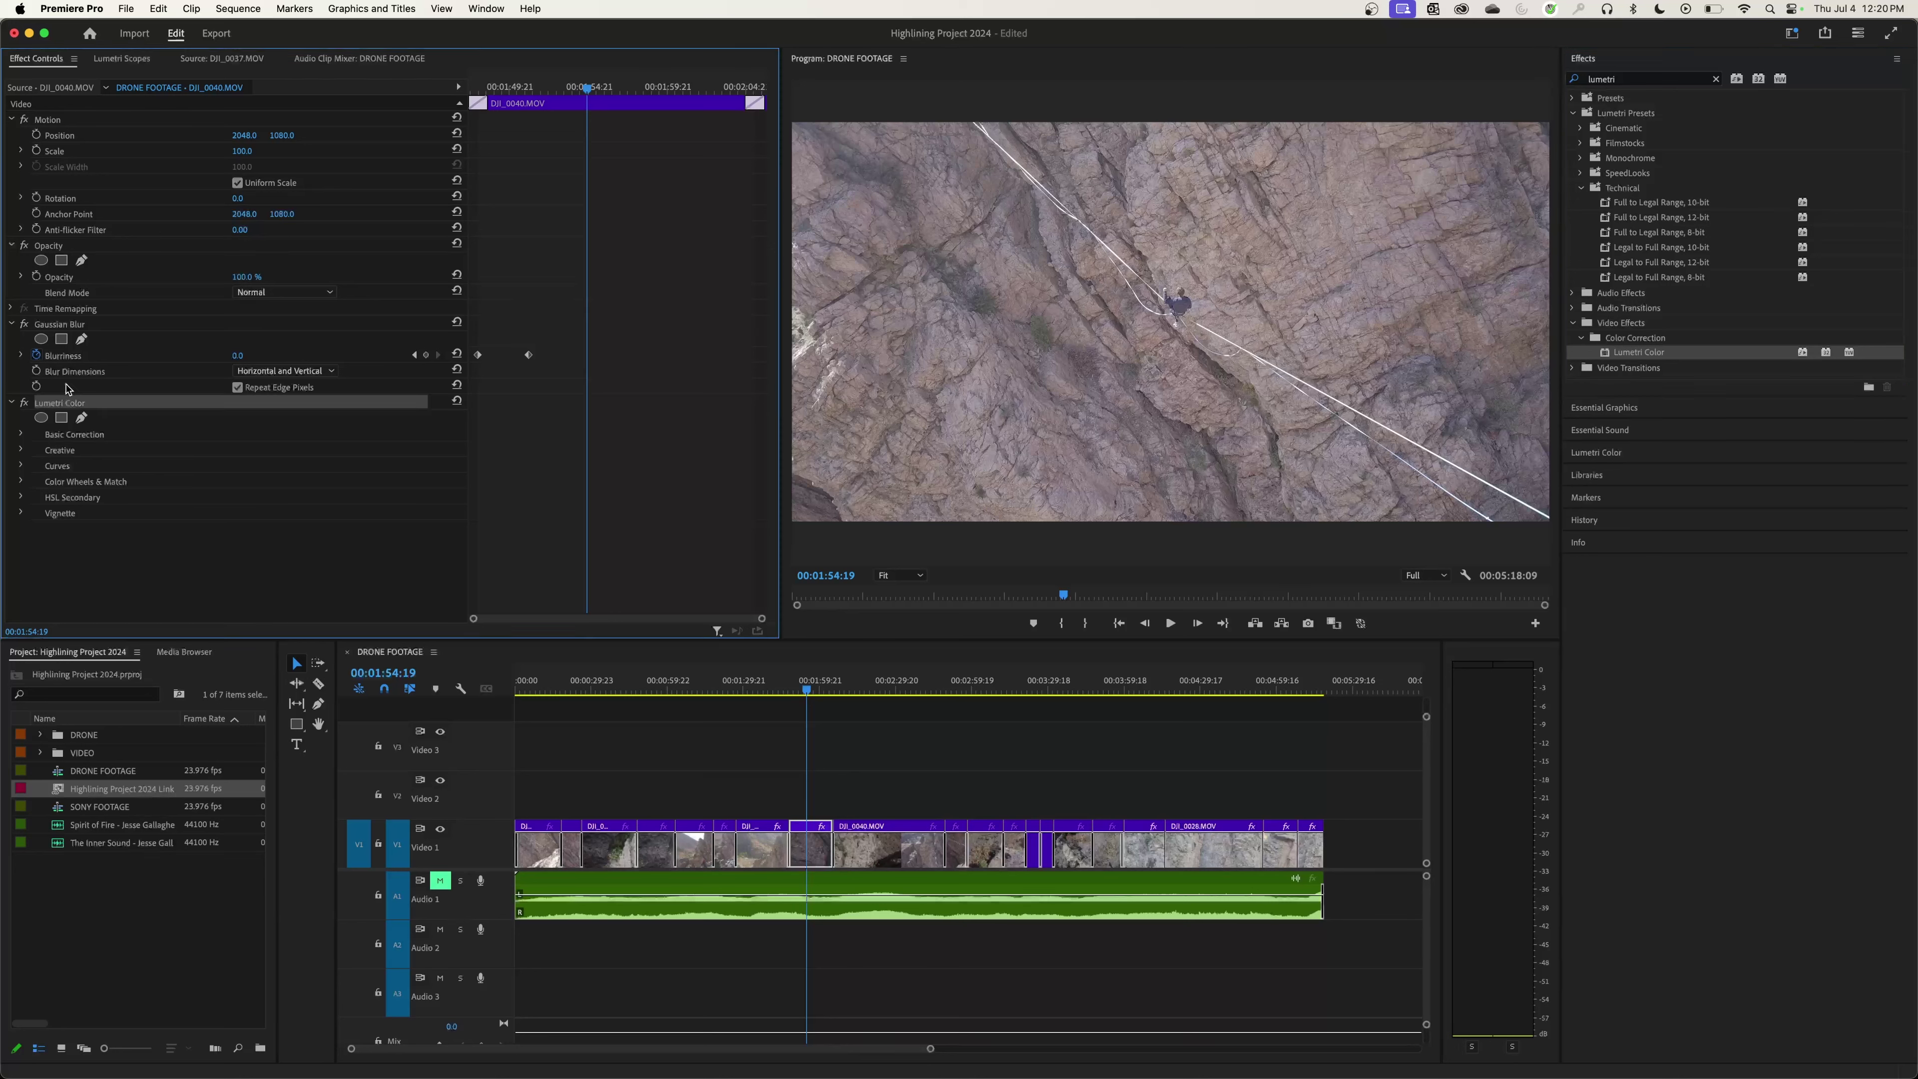
pyautogui.click(68, 325)
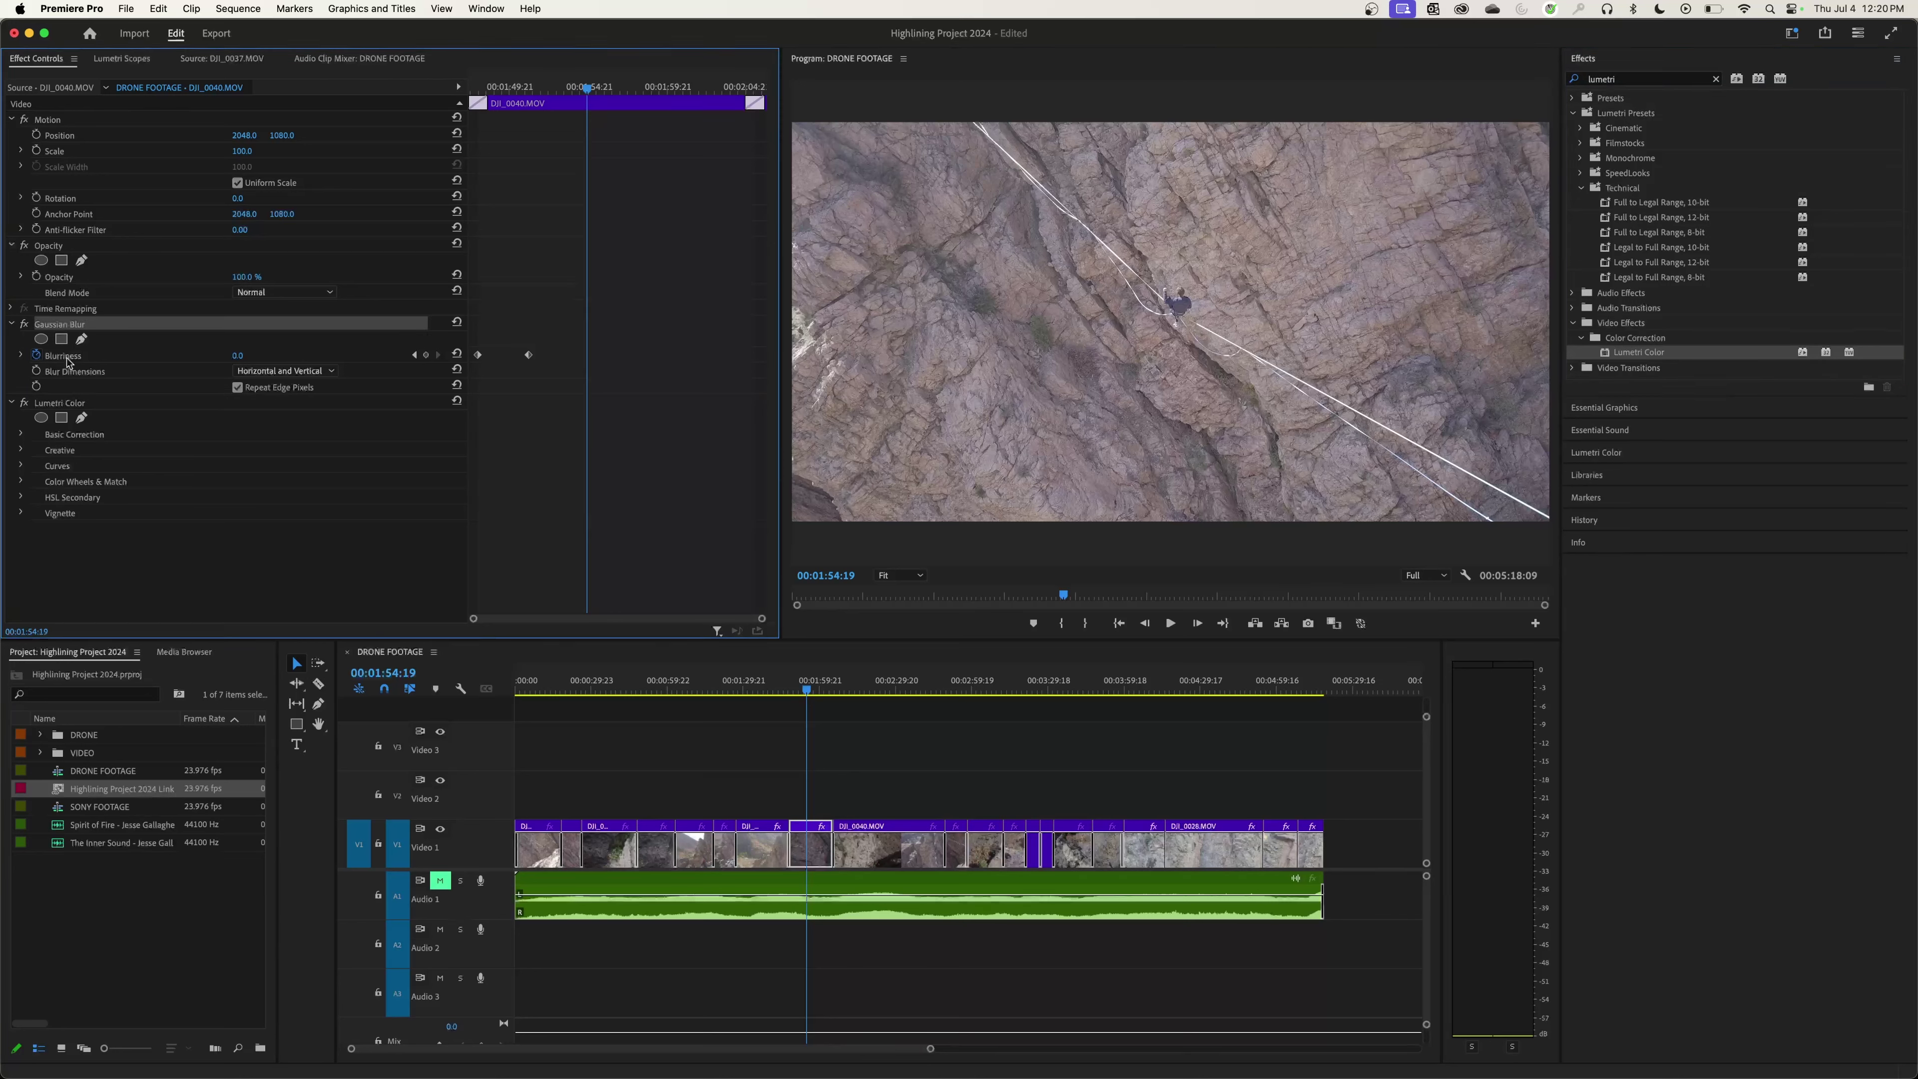
pyautogui.click(82, 406)
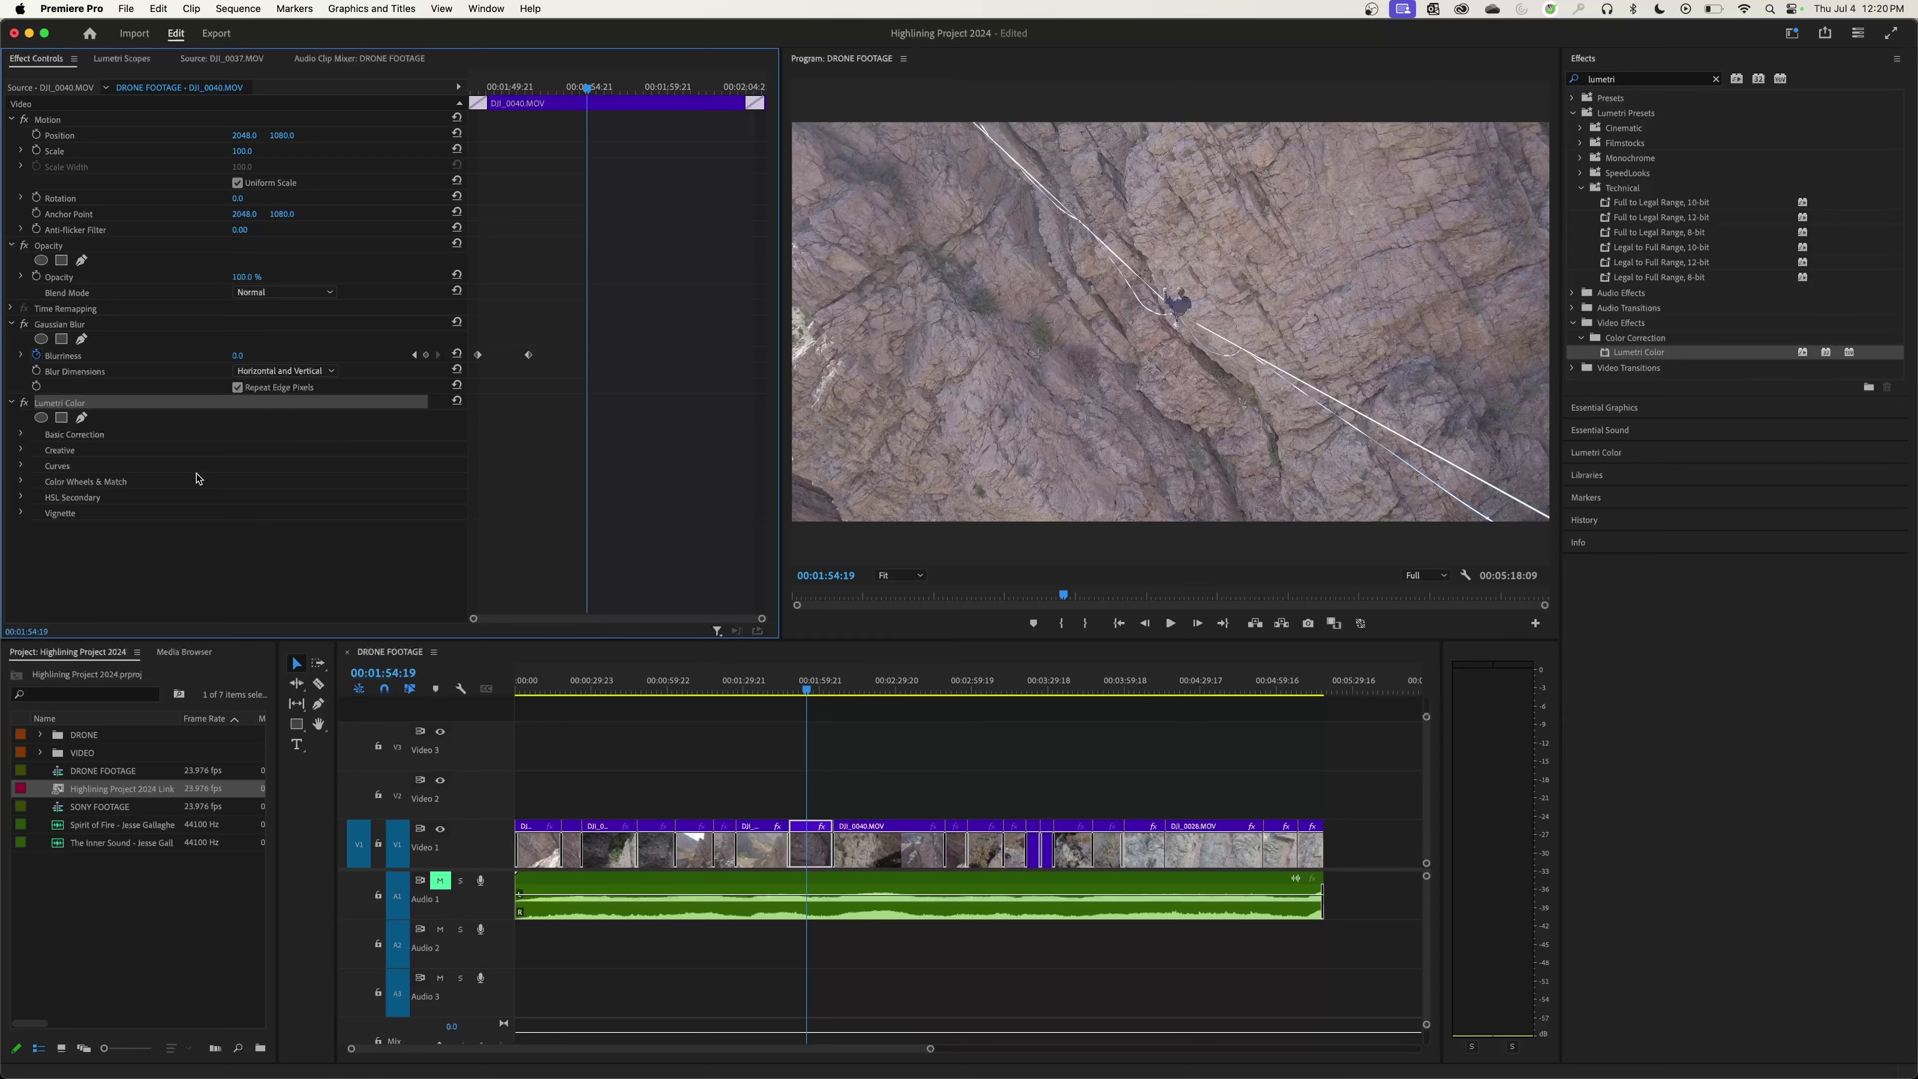
# Raise Lumetri Color's Basic Correction Contrast to 150 and increase the Saturation, previewing the graded clip in playback
pyautogui.click(22, 436)
pyautogui.scroll(-4, 207, 505)
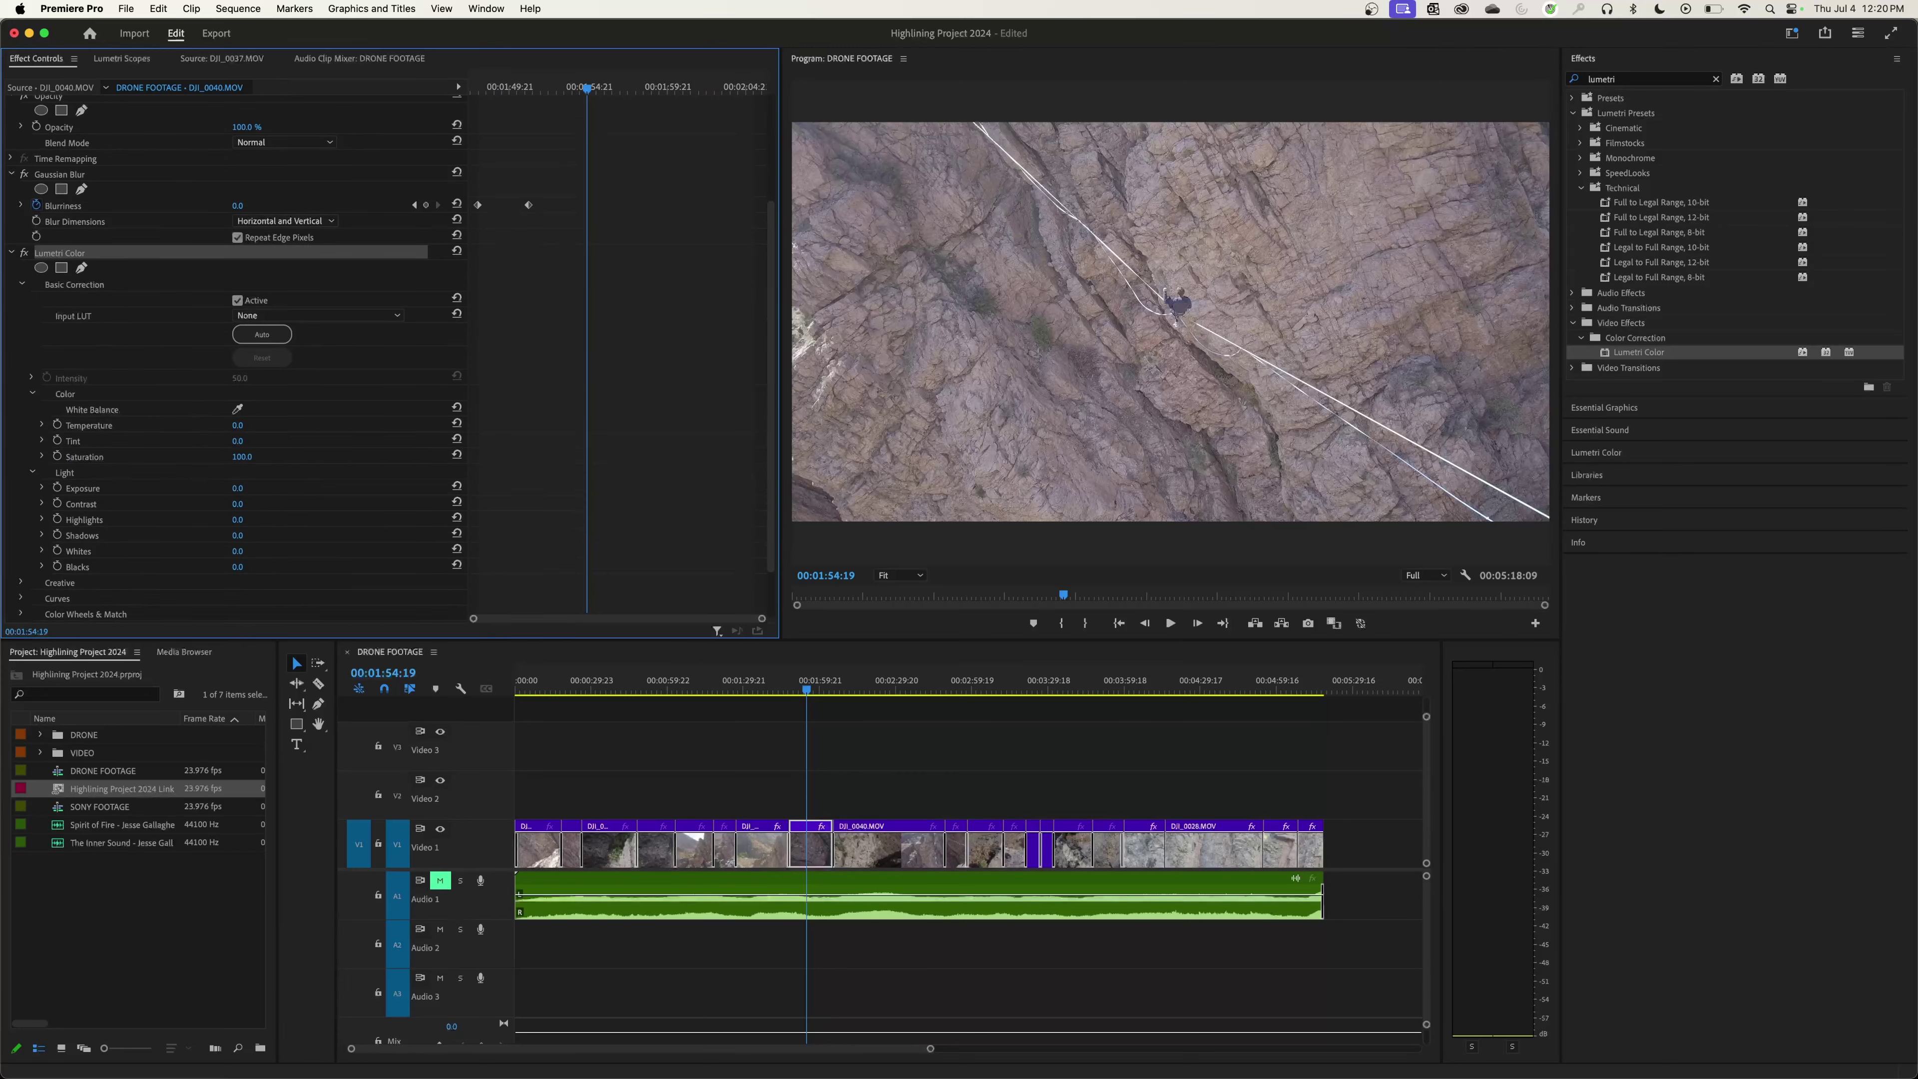
pyautogui.moveTo(237, 503); pyautogui.dragTo(325, 503)
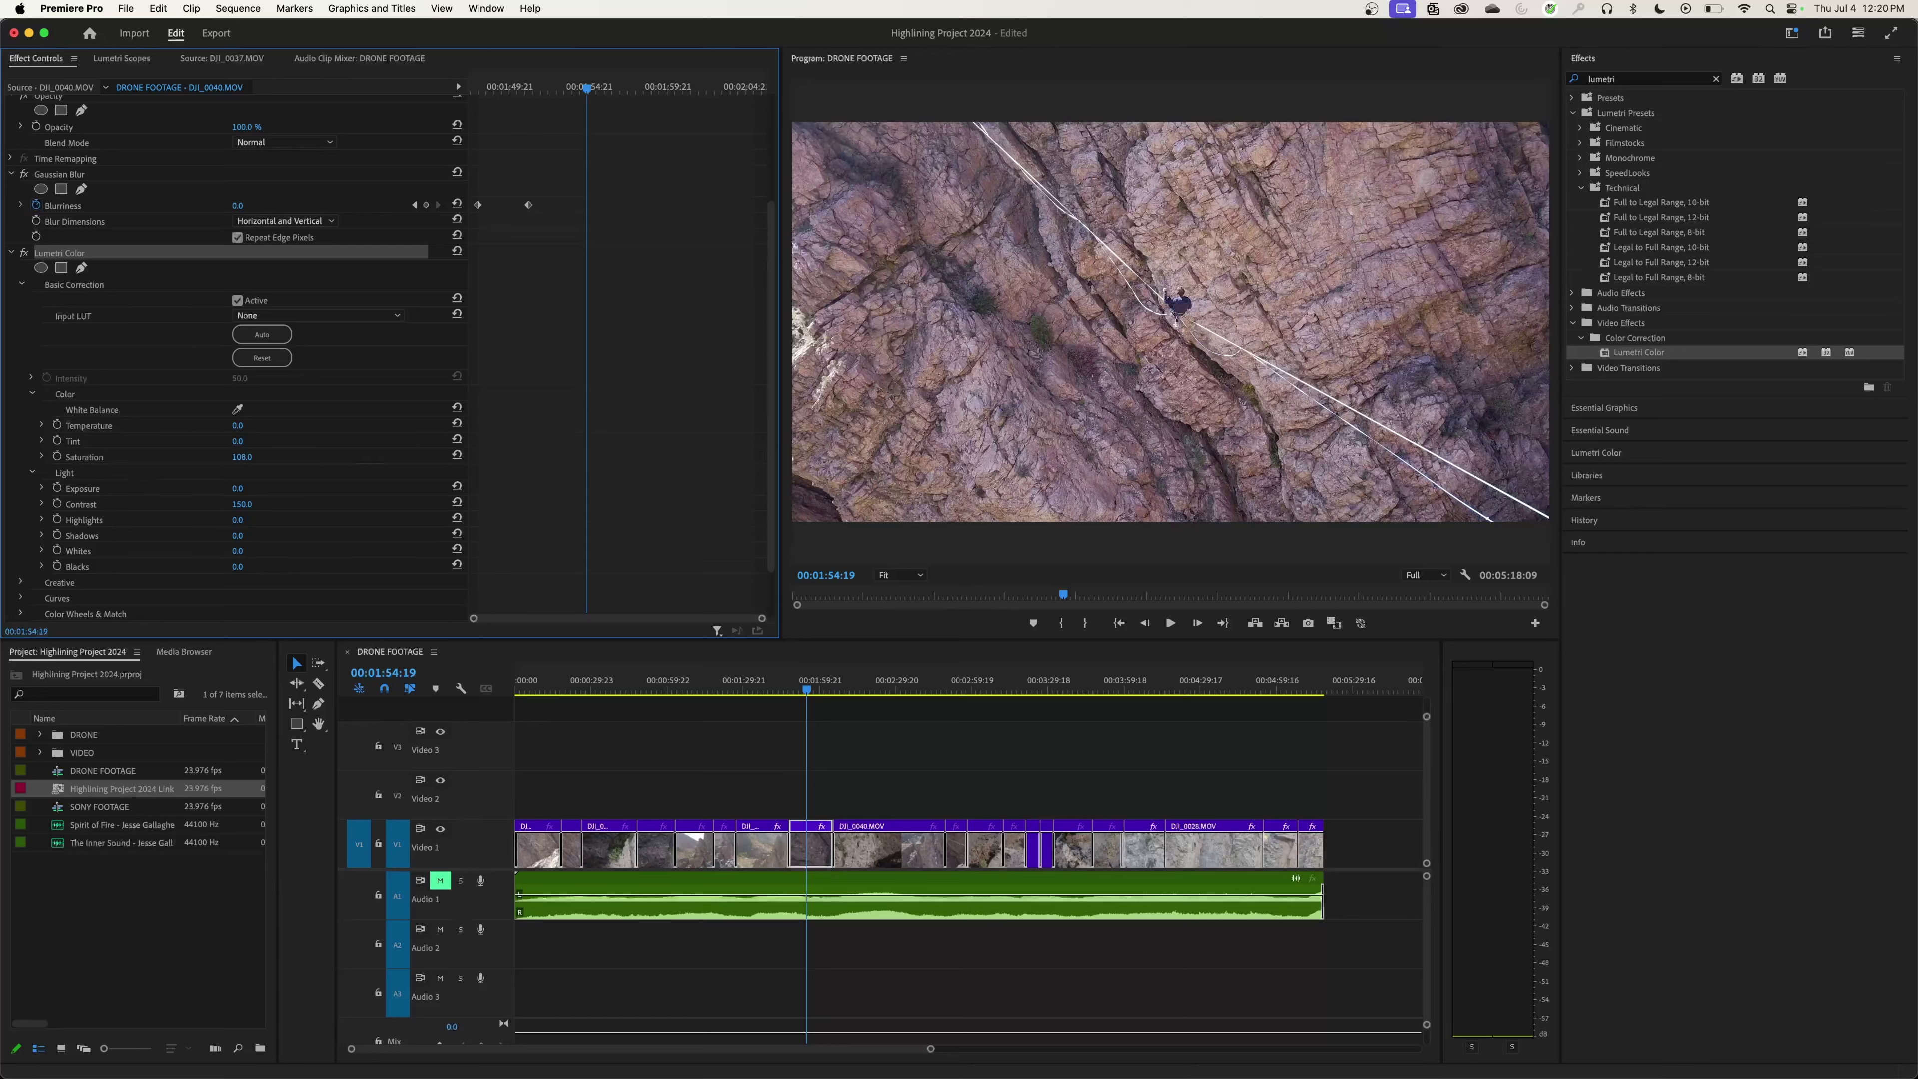
pyautogui.moveTo(246, 458); pyautogui.dragTo(237, 488)
pyautogui.click(802, 686)
pyautogui.press('space')
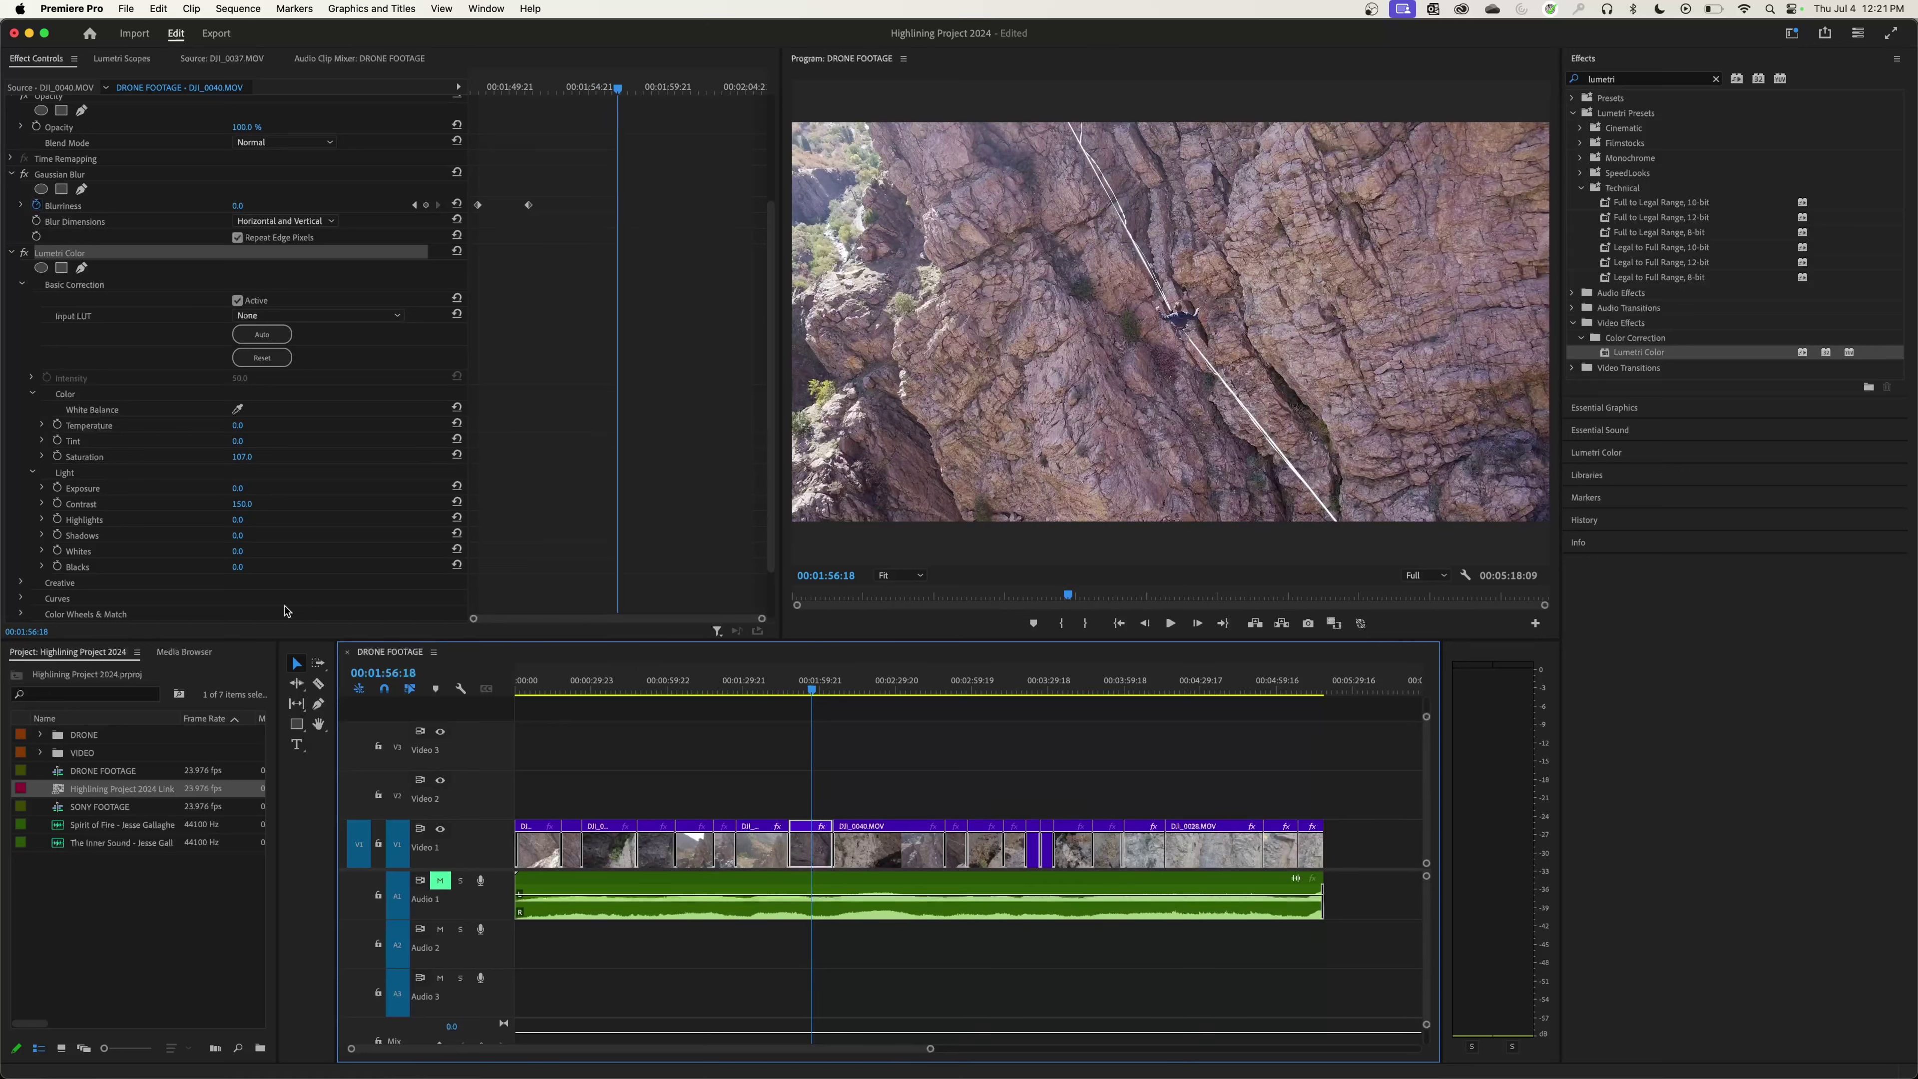
# Set Gaussian Blur's Blurriness to about 180 at 00:01:56:18, adding a third keyframe
pyautogui.click(59, 258)
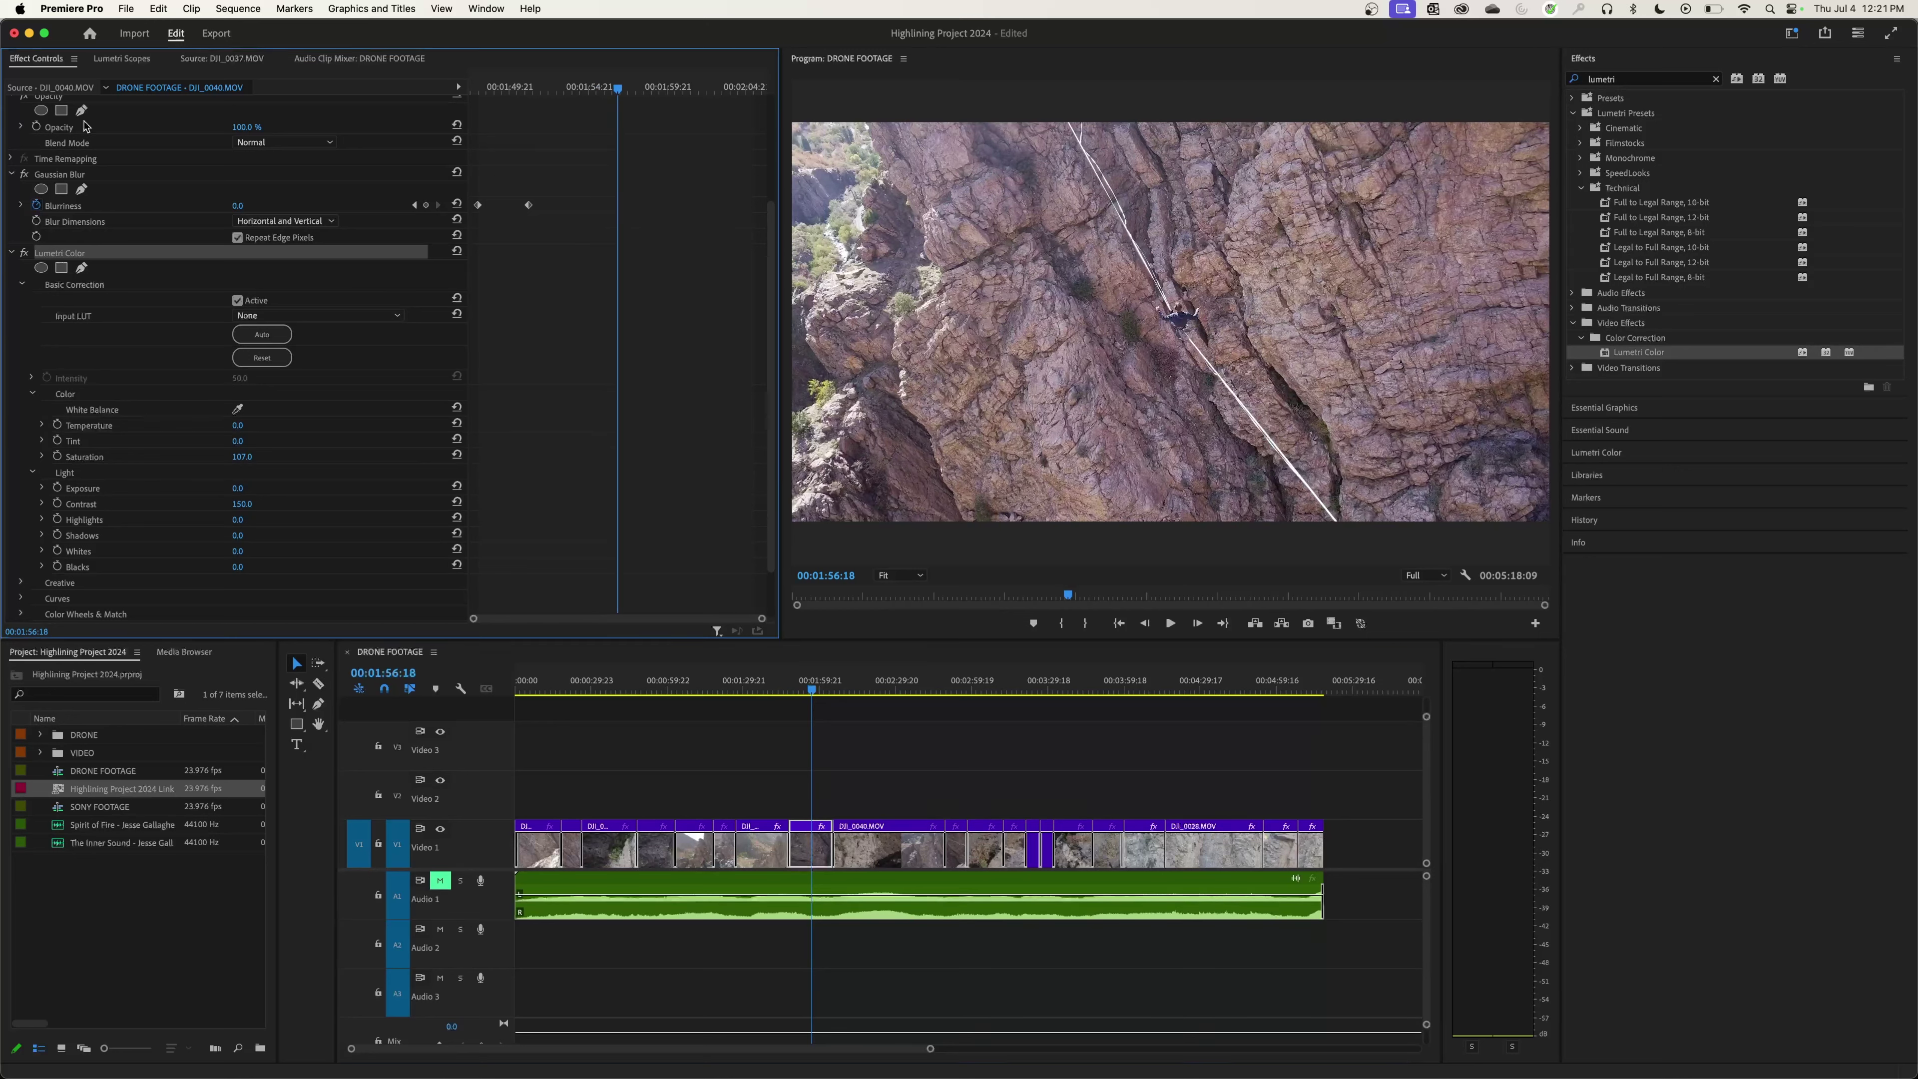
pyautogui.scroll(5, 98, 336)
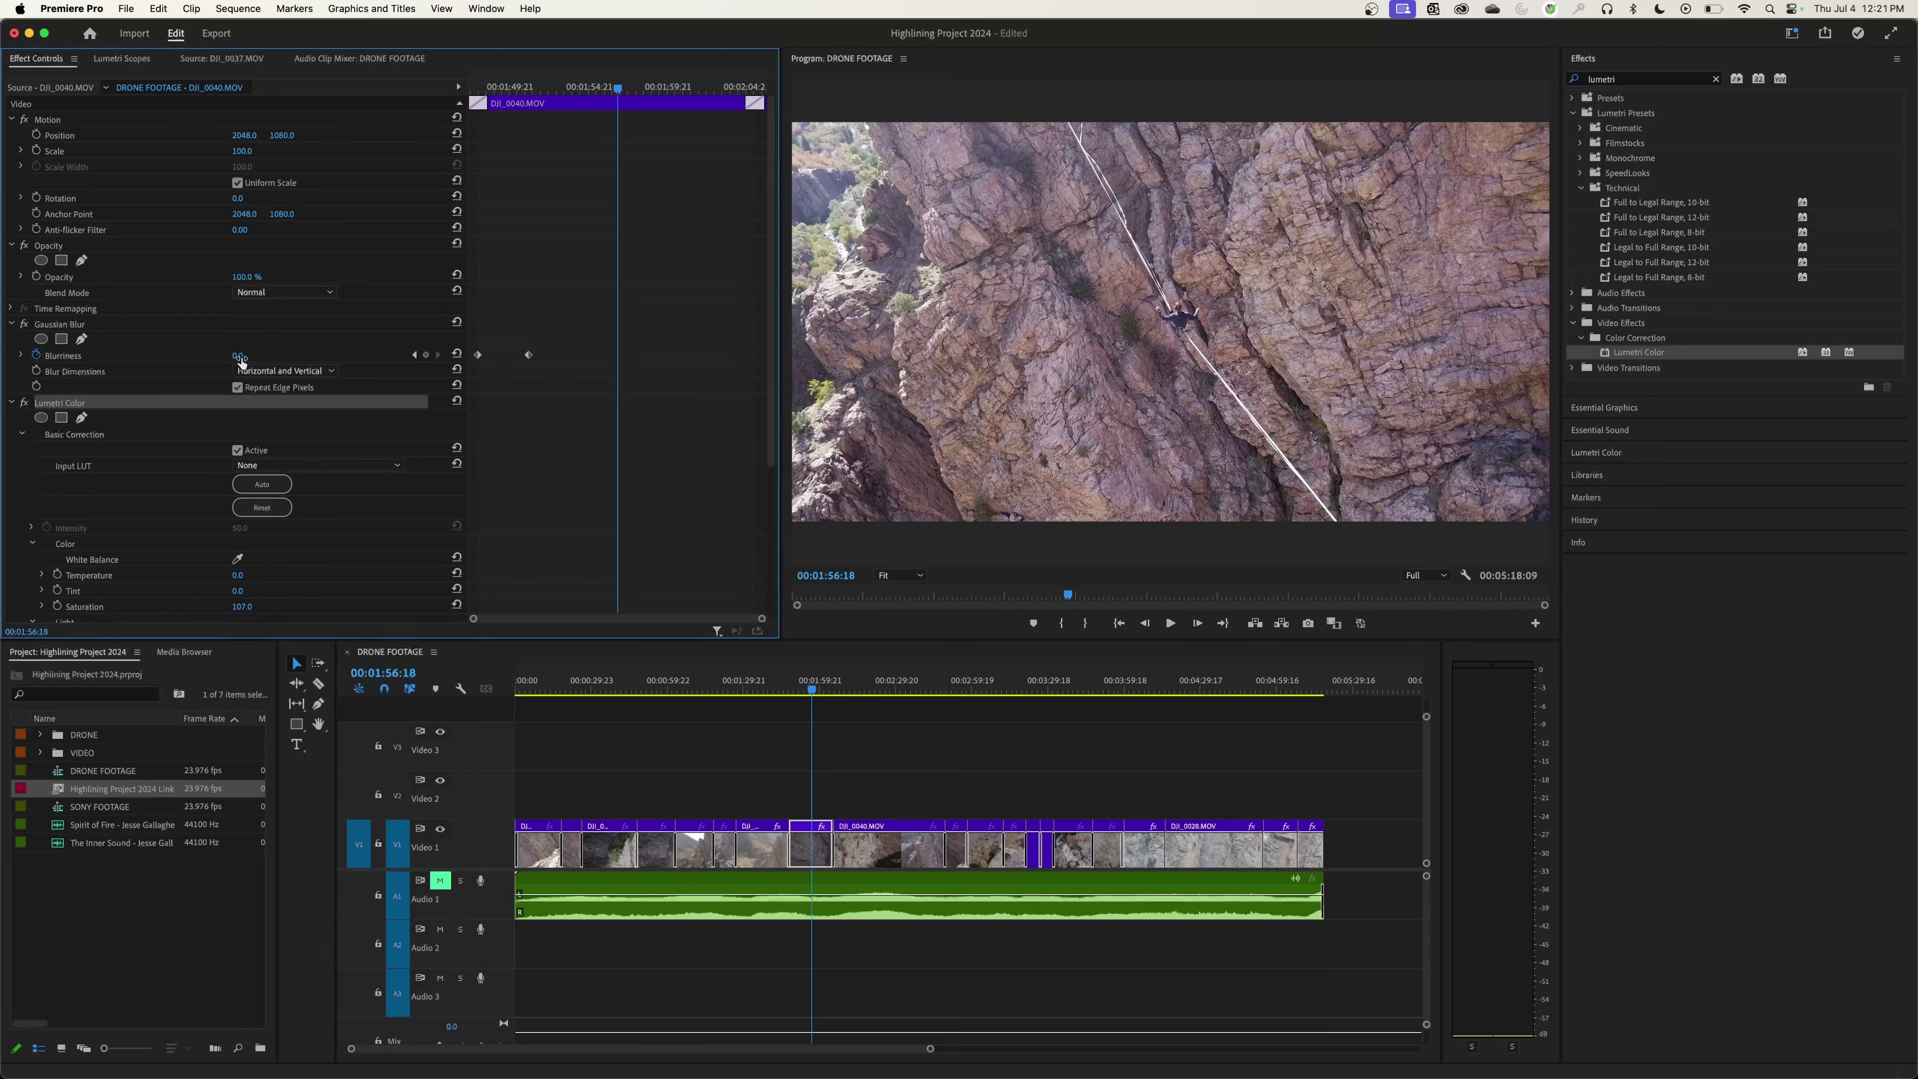
pyautogui.moveTo(238, 356); pyautogui.dragTo(317, 355)
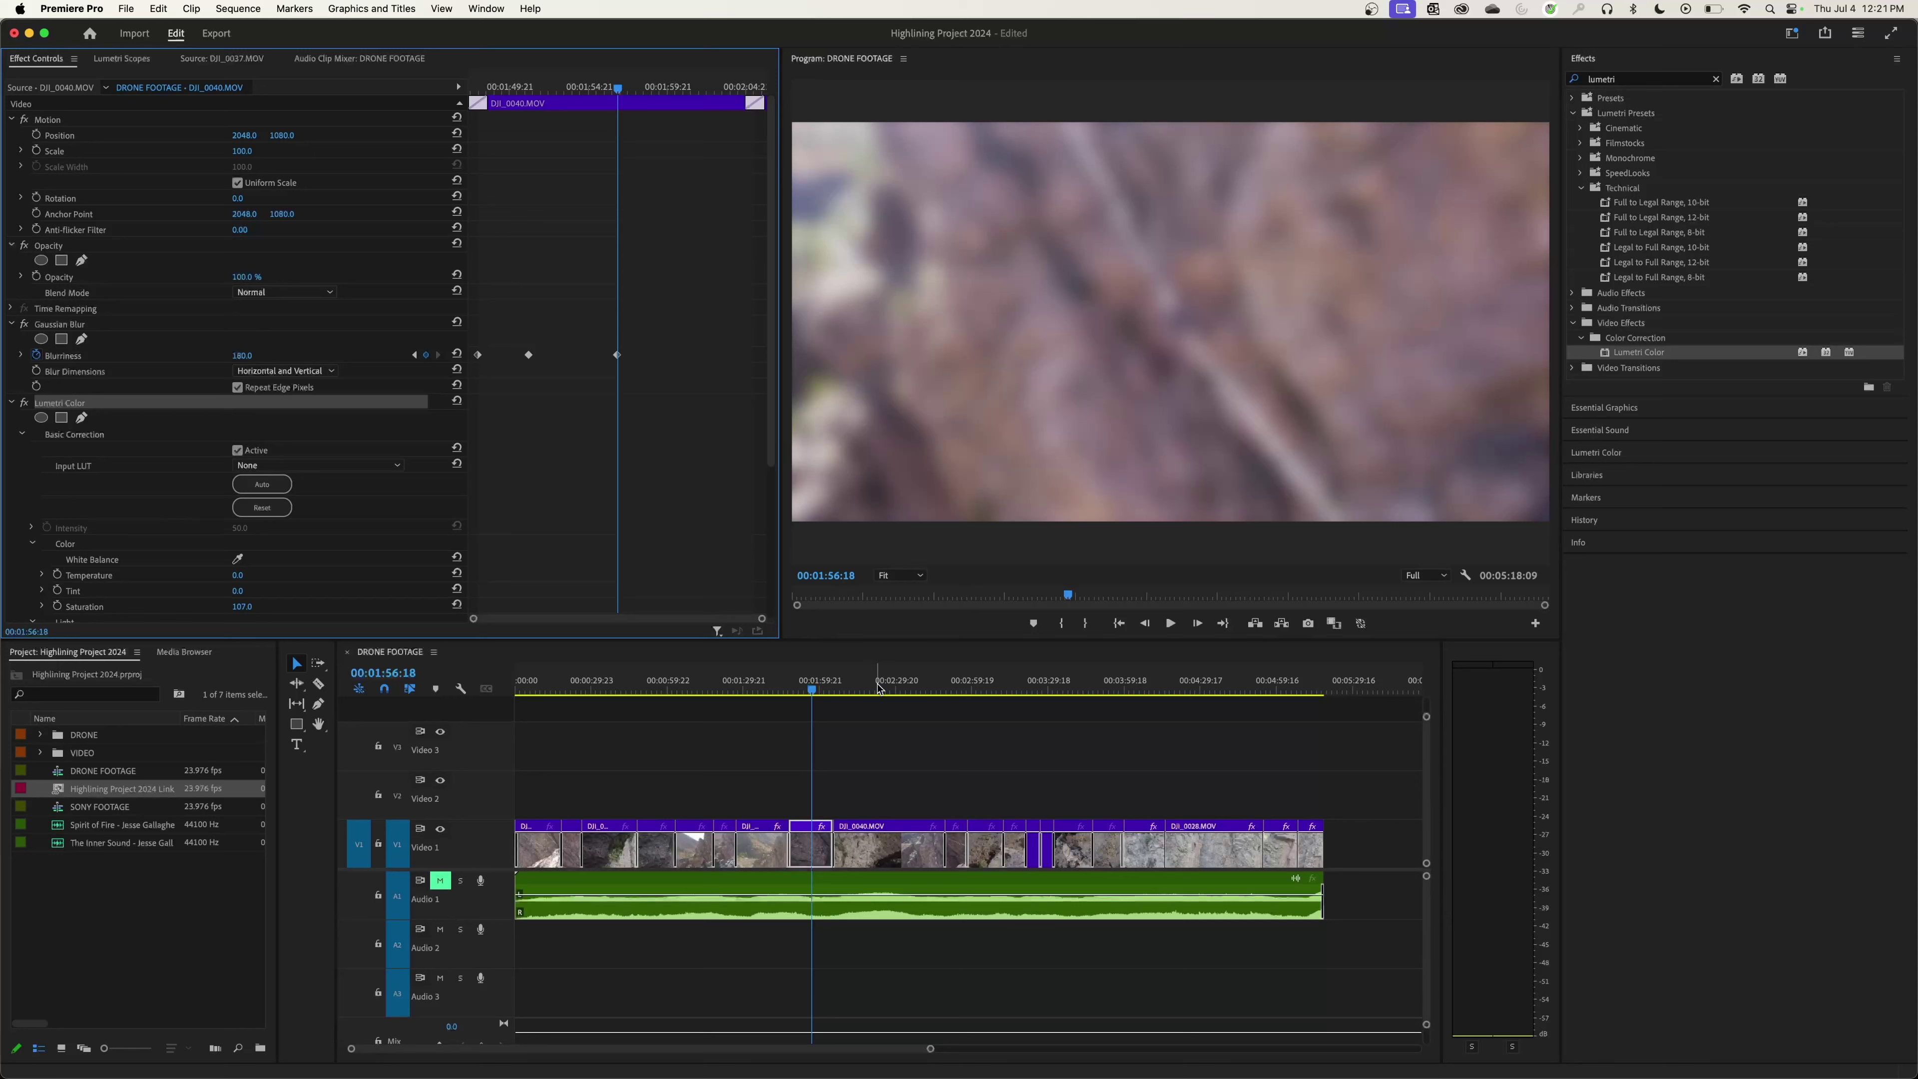
pyautogui.click(834, 873)
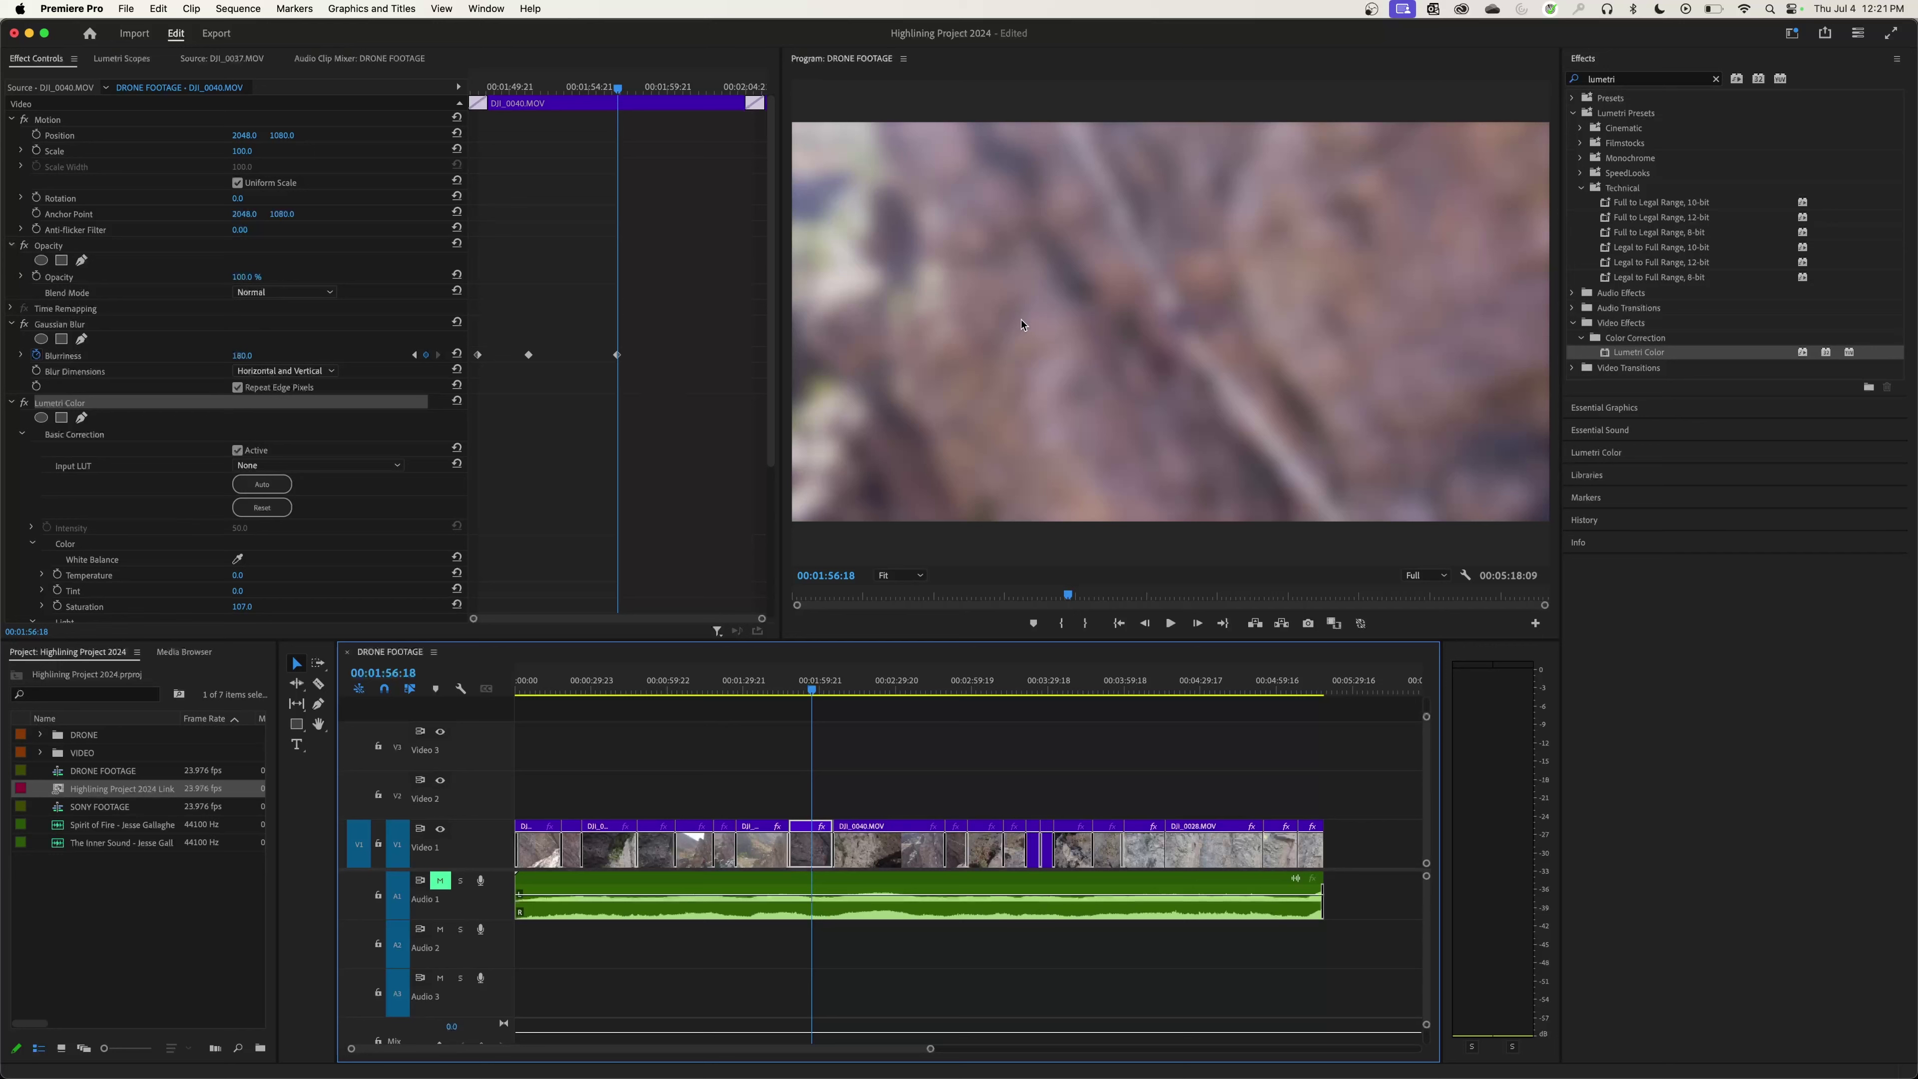
# Switch Gaussian Blur off, scrub back to about 00:01:51:12 to compare the footage, and switch the effect on again
pyautogui.scroll(-1, 46, 349)
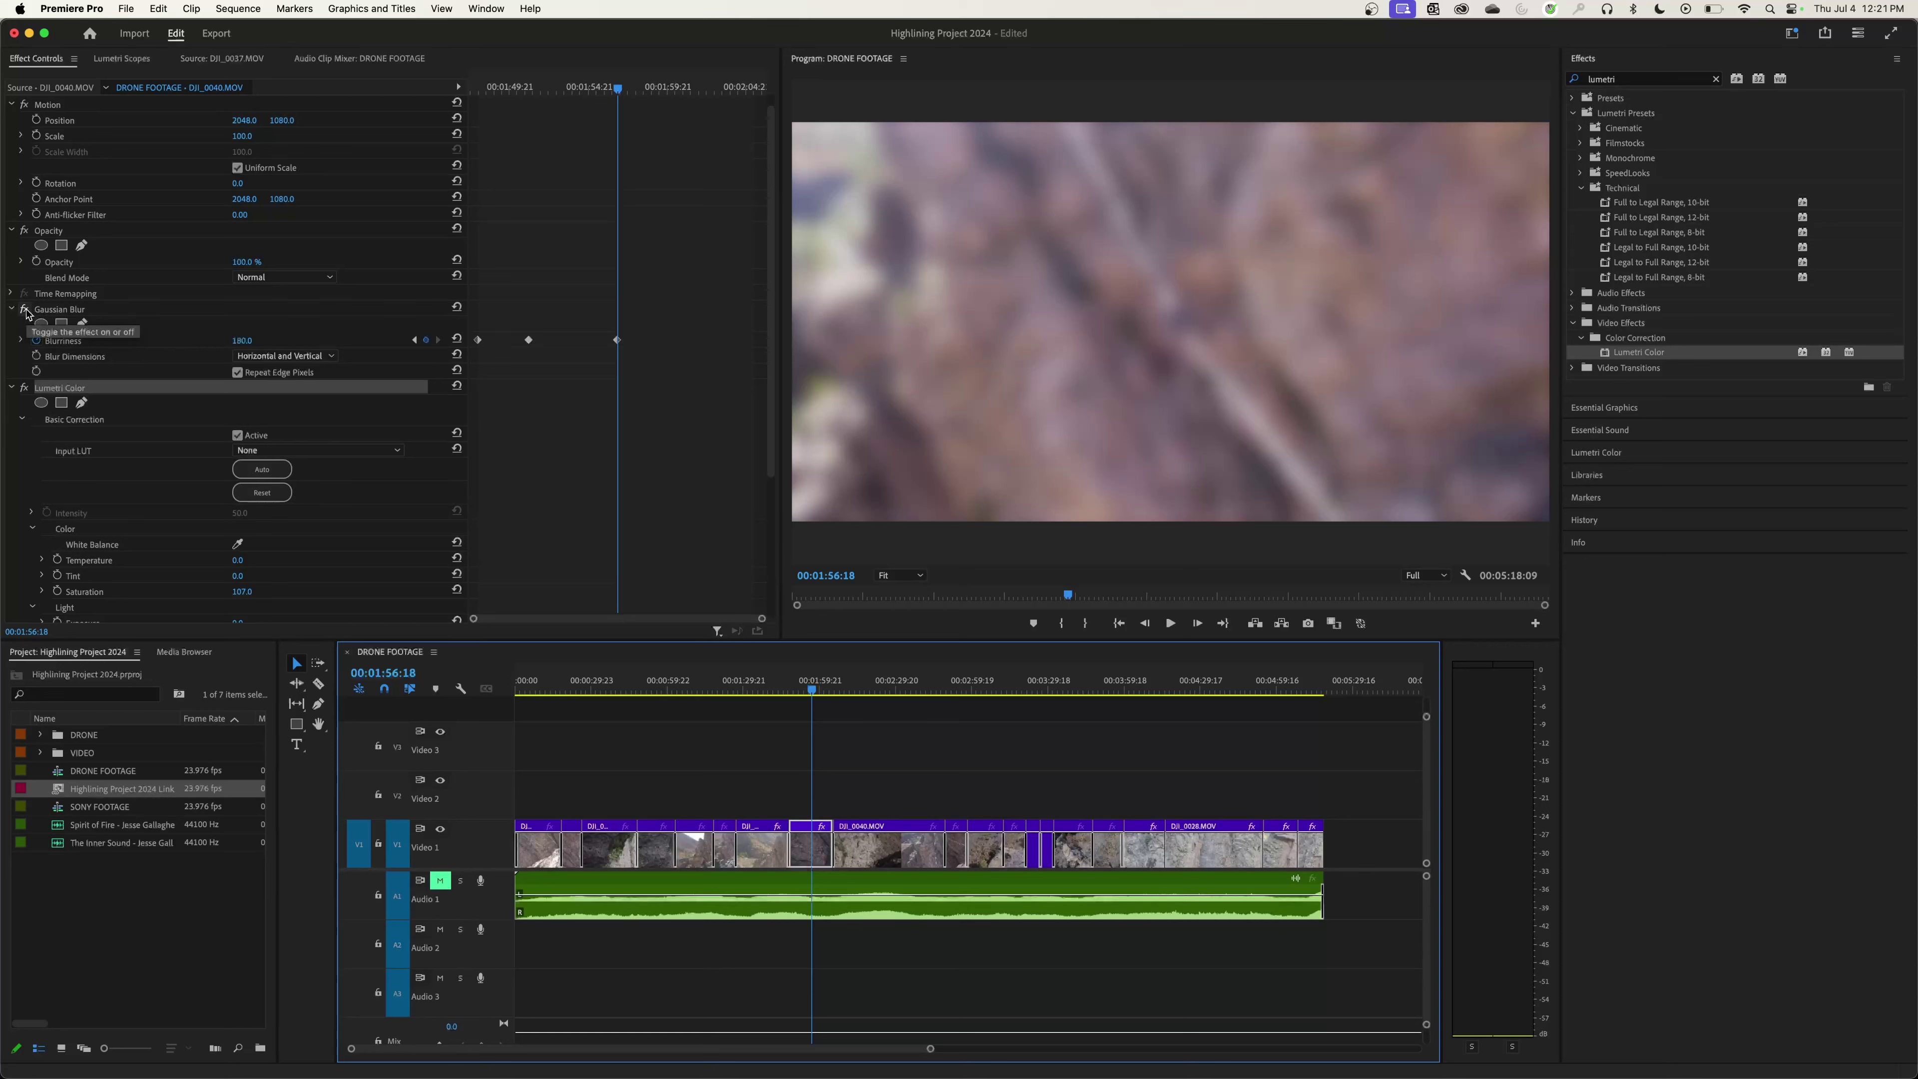
pyautogui.click(25, 309)
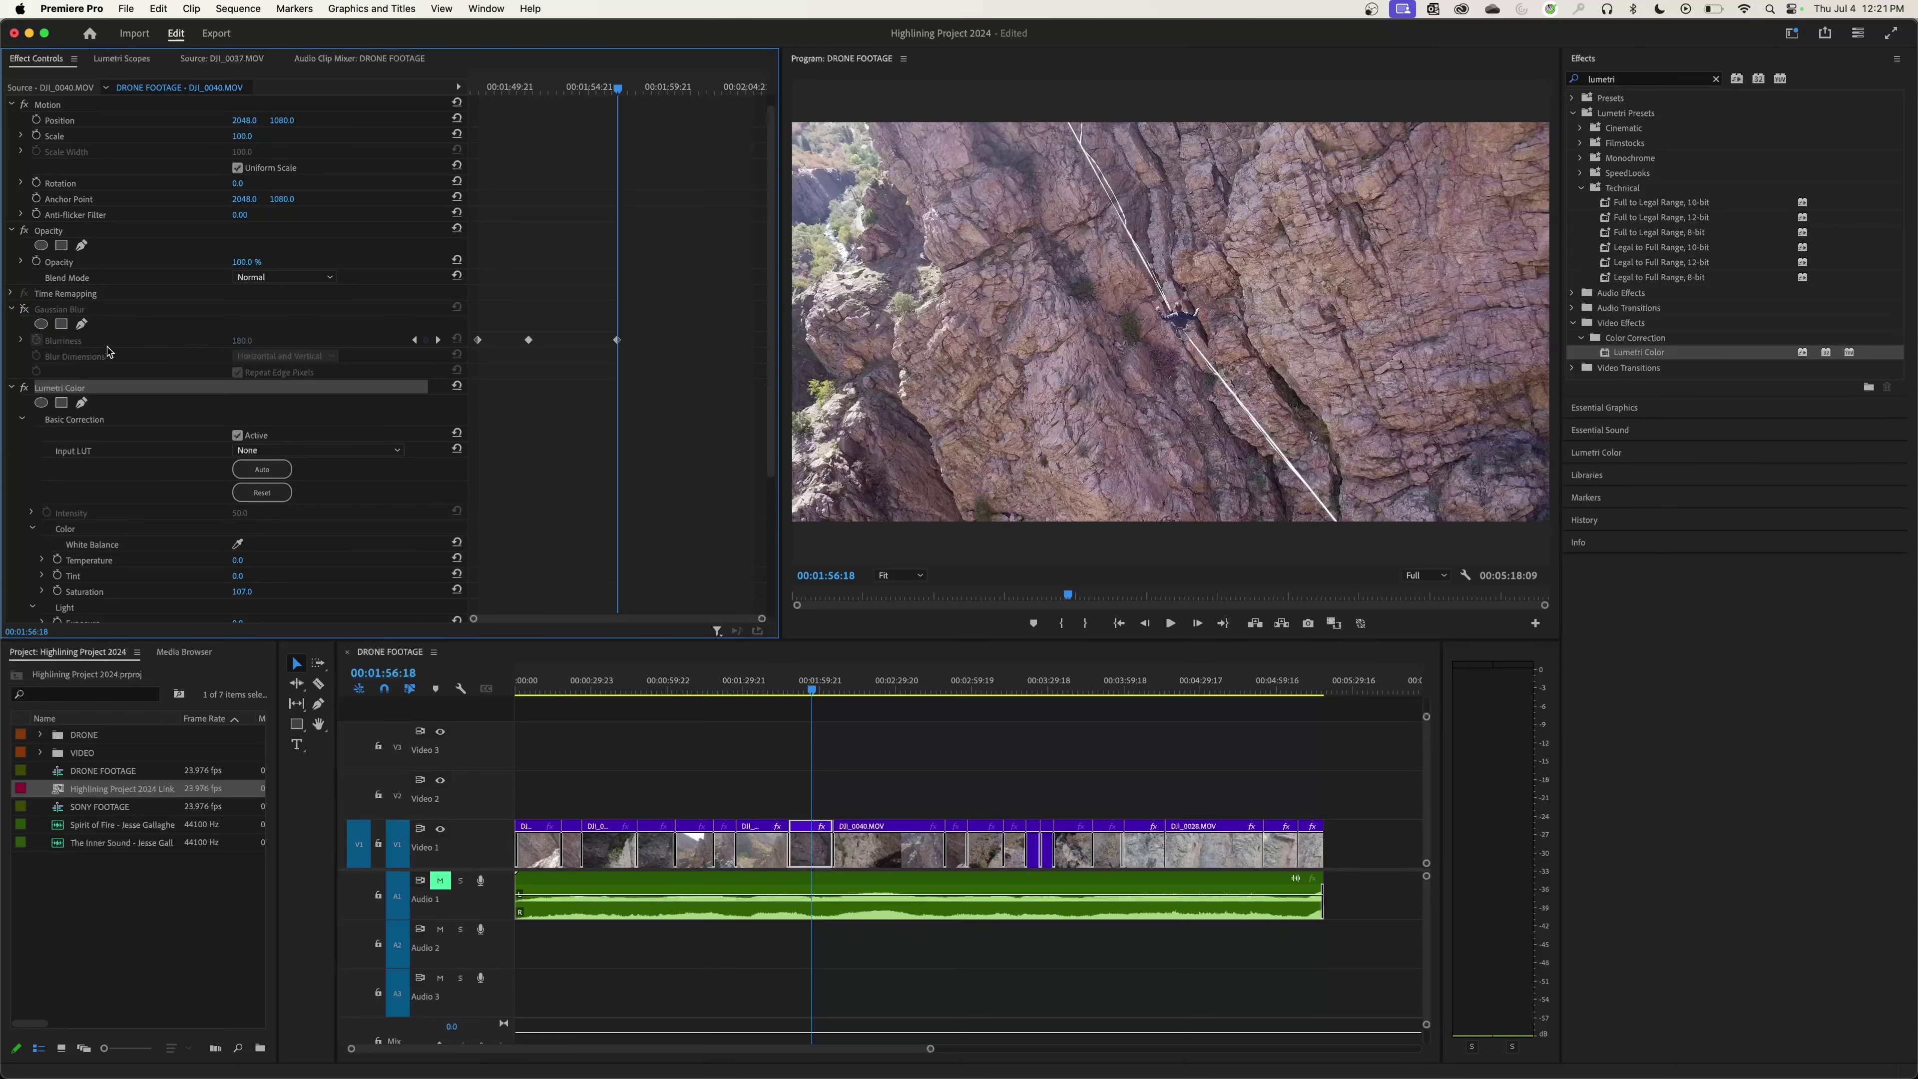
pyautogui.click(67, 309)
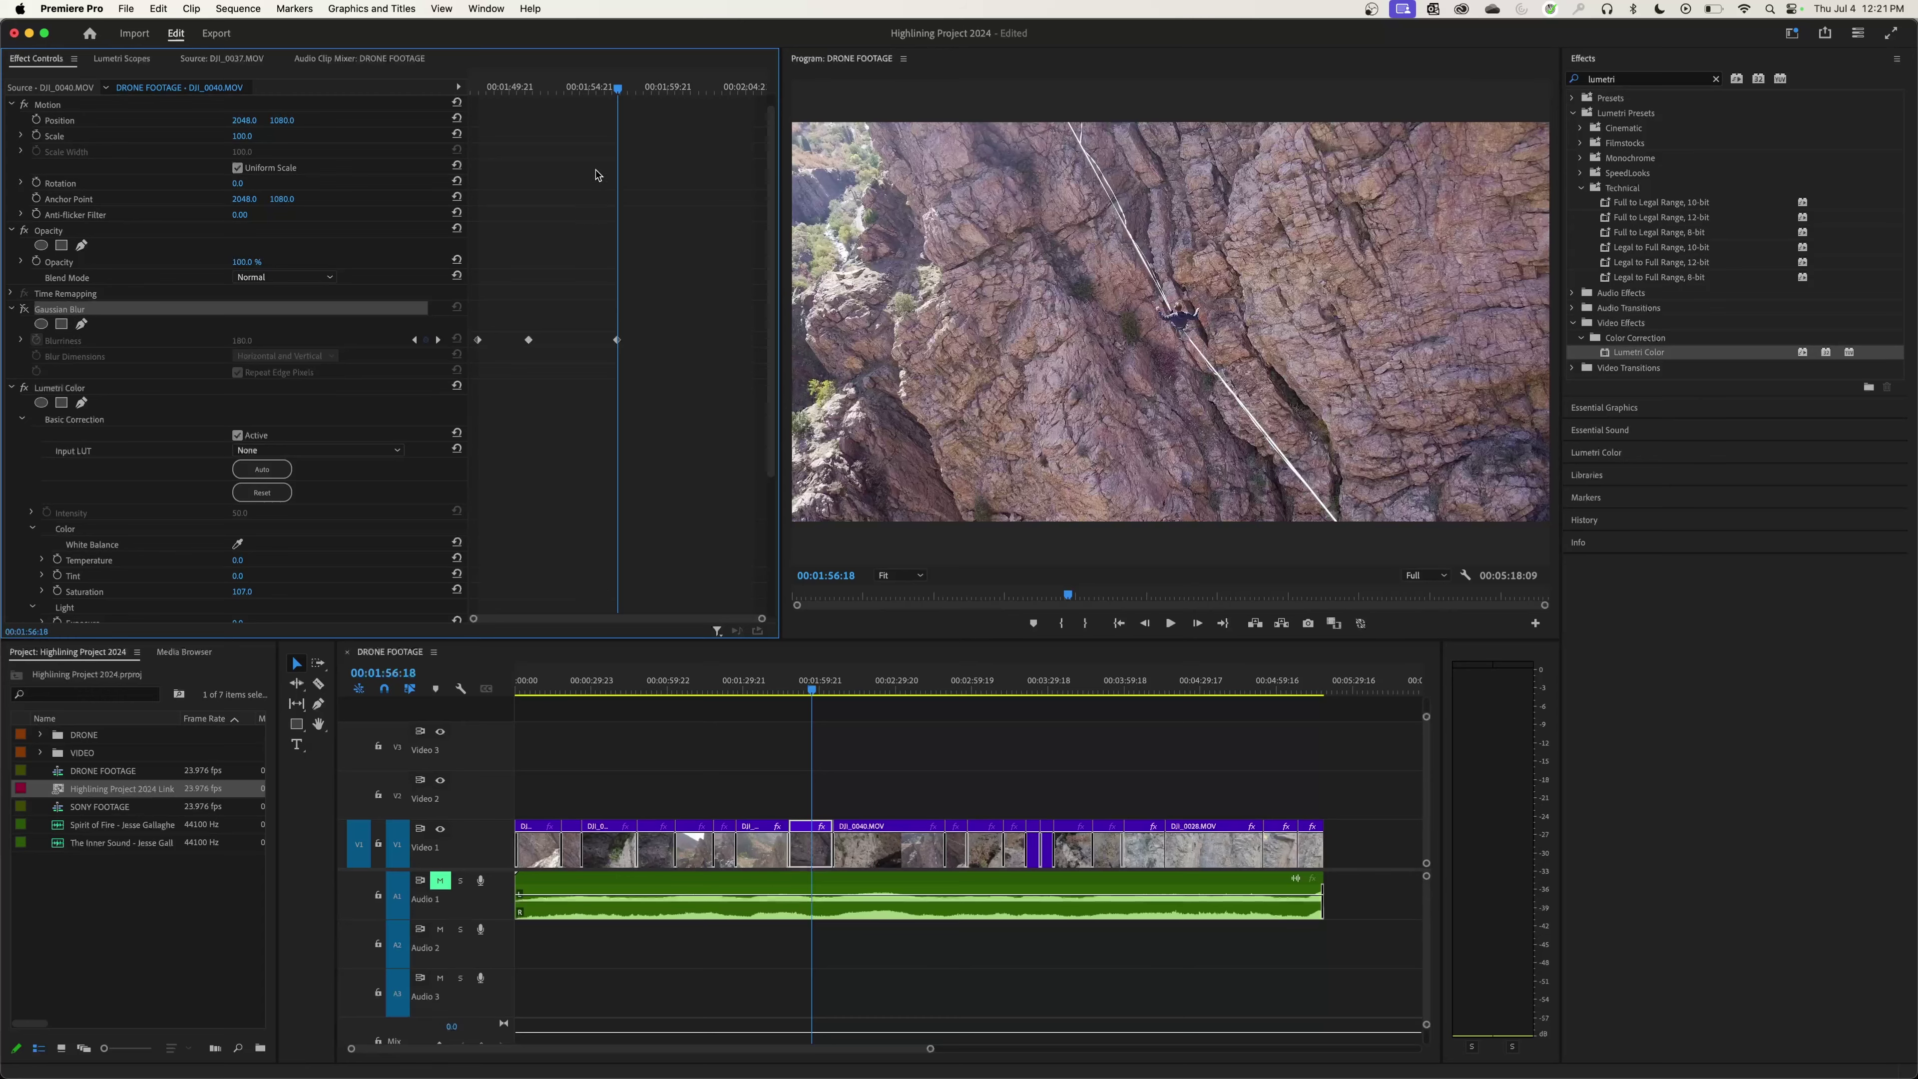
pyautogui.moveTo(615, 114); pyautogui.dragTo(534, 110)
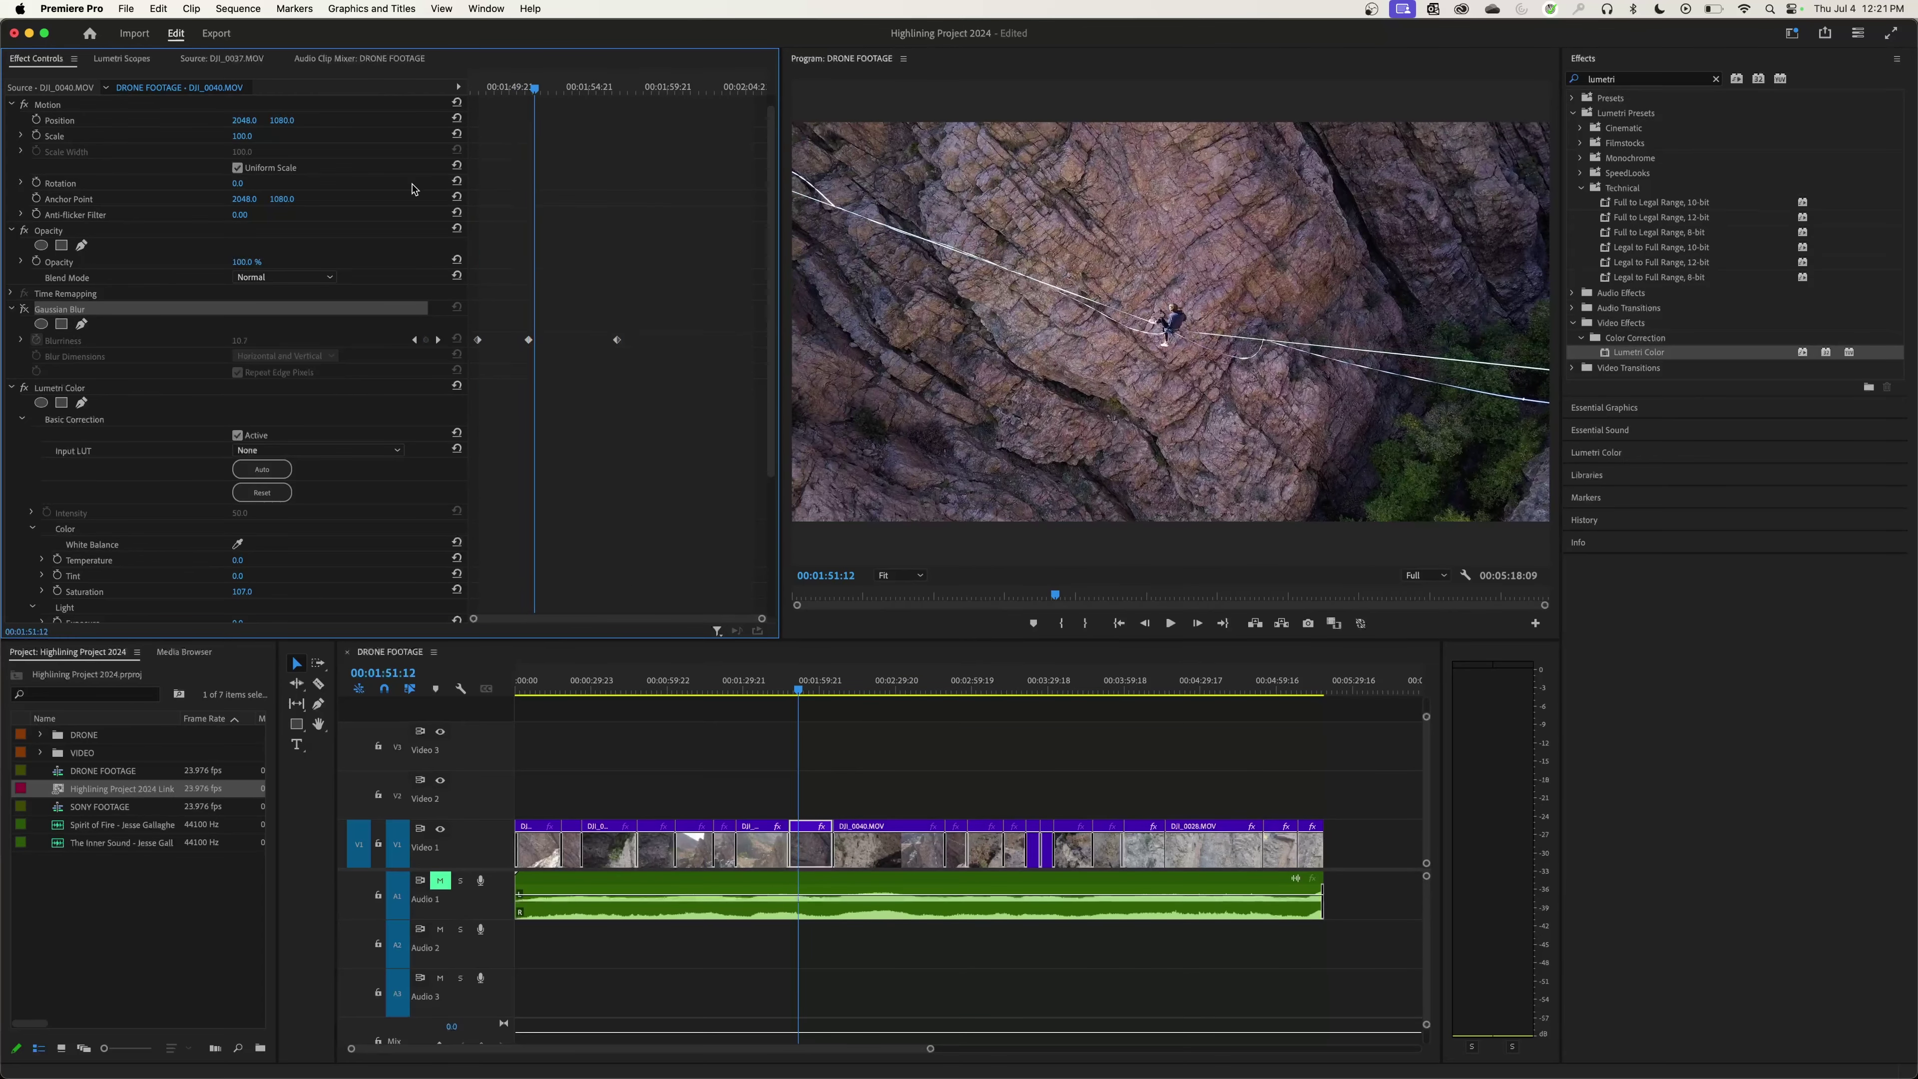
pyautogui.click(24, 309)
pyautogui.moveTo(518, 91)
pyautogui.mouseDown()
pyautogui.moveTo(580, 105)
pyautogui.moveTo(509, 104)
pyautogui.mouseUp()
# Collapse the Gaussian Blur settings and select the Lumetri Color effect
pyautogui.click(12, 309)
pyautogui.click(12, 309)
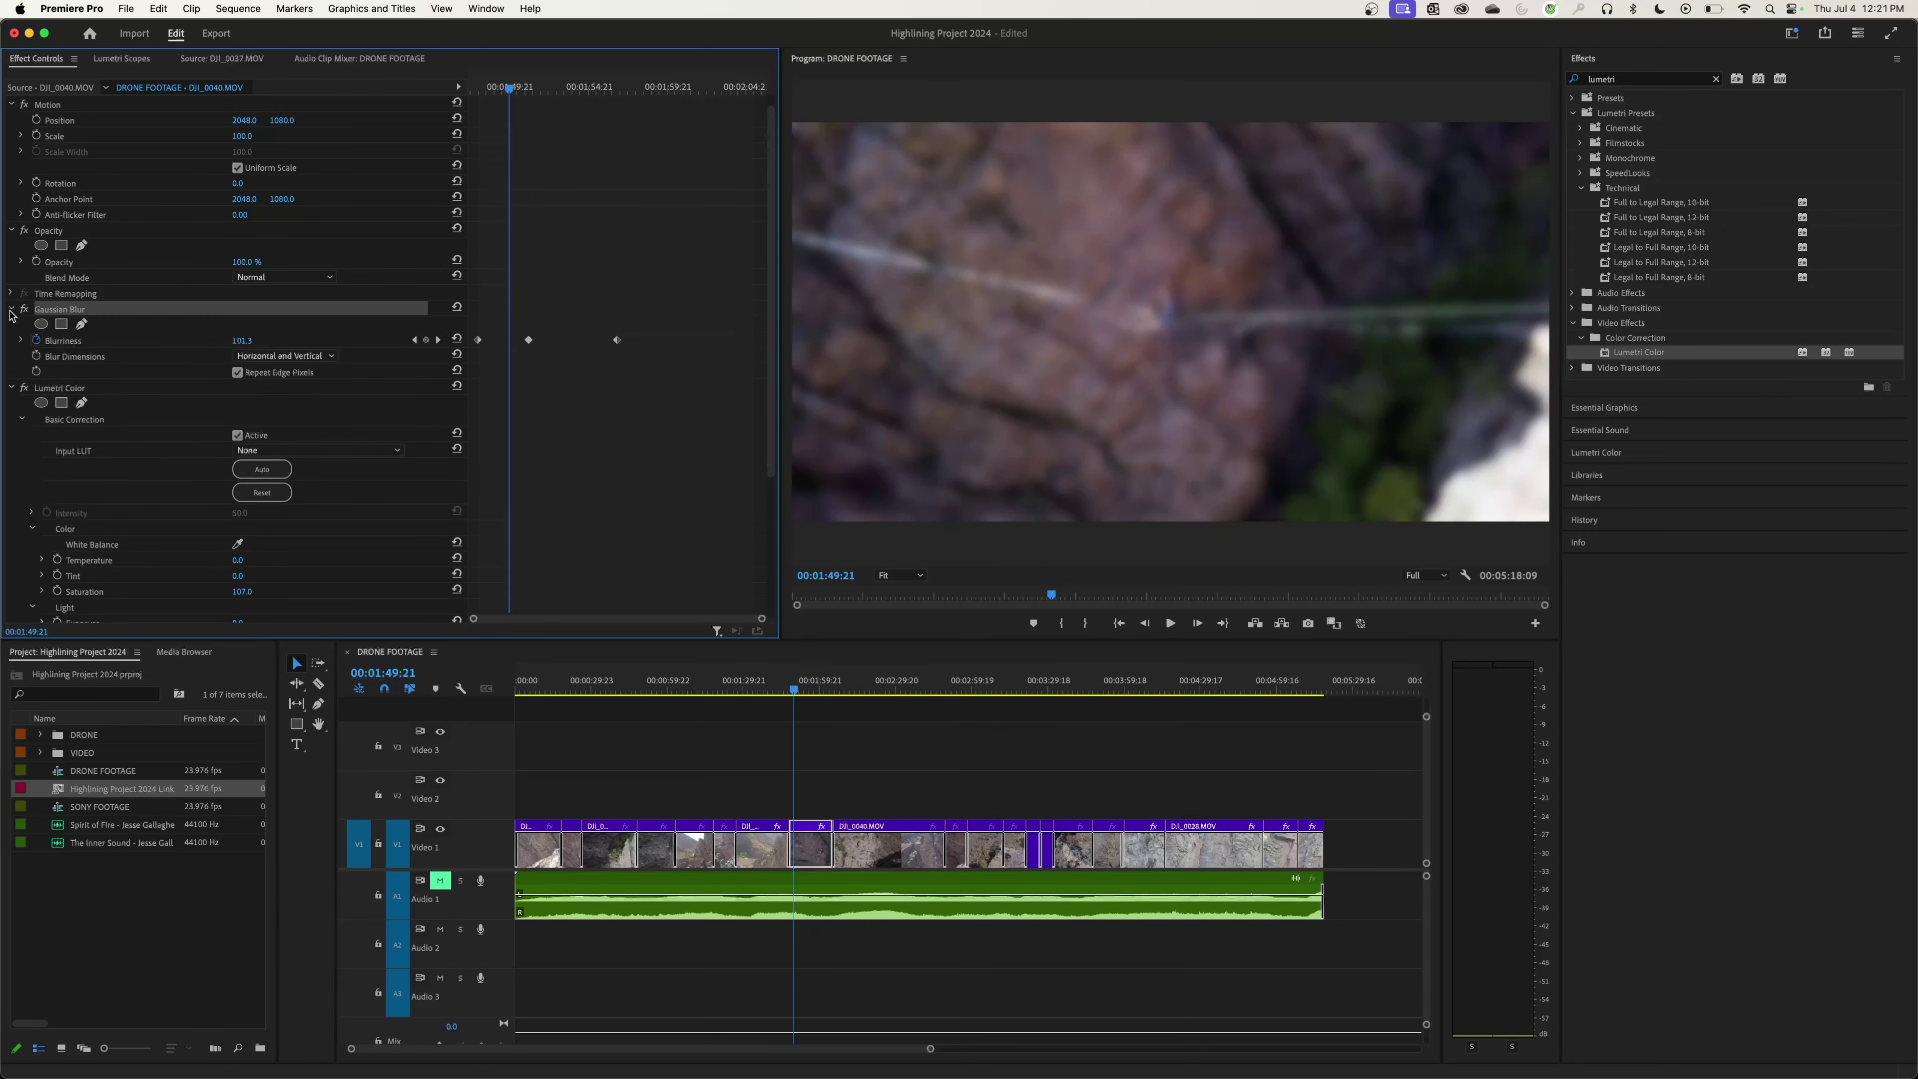
pyautogui.click(12, 310)
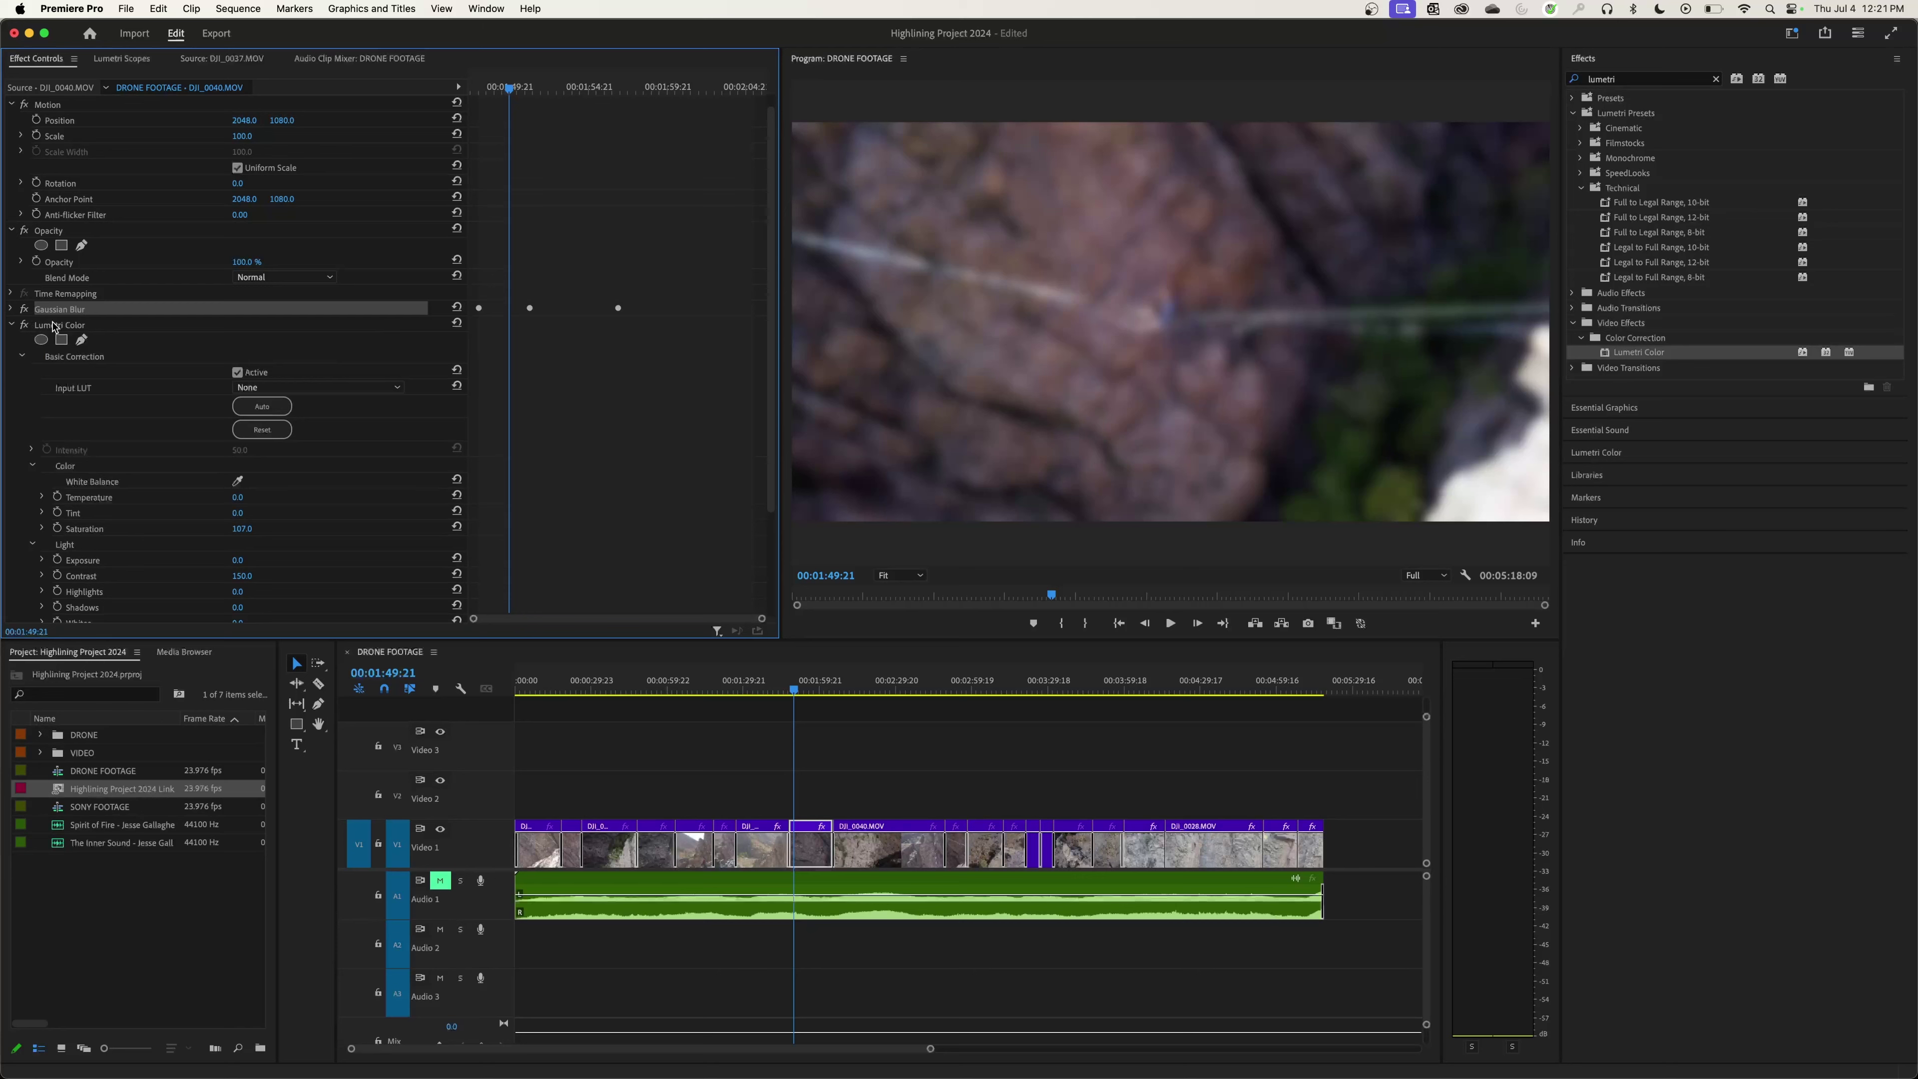
pyautogui.click(21, 327)
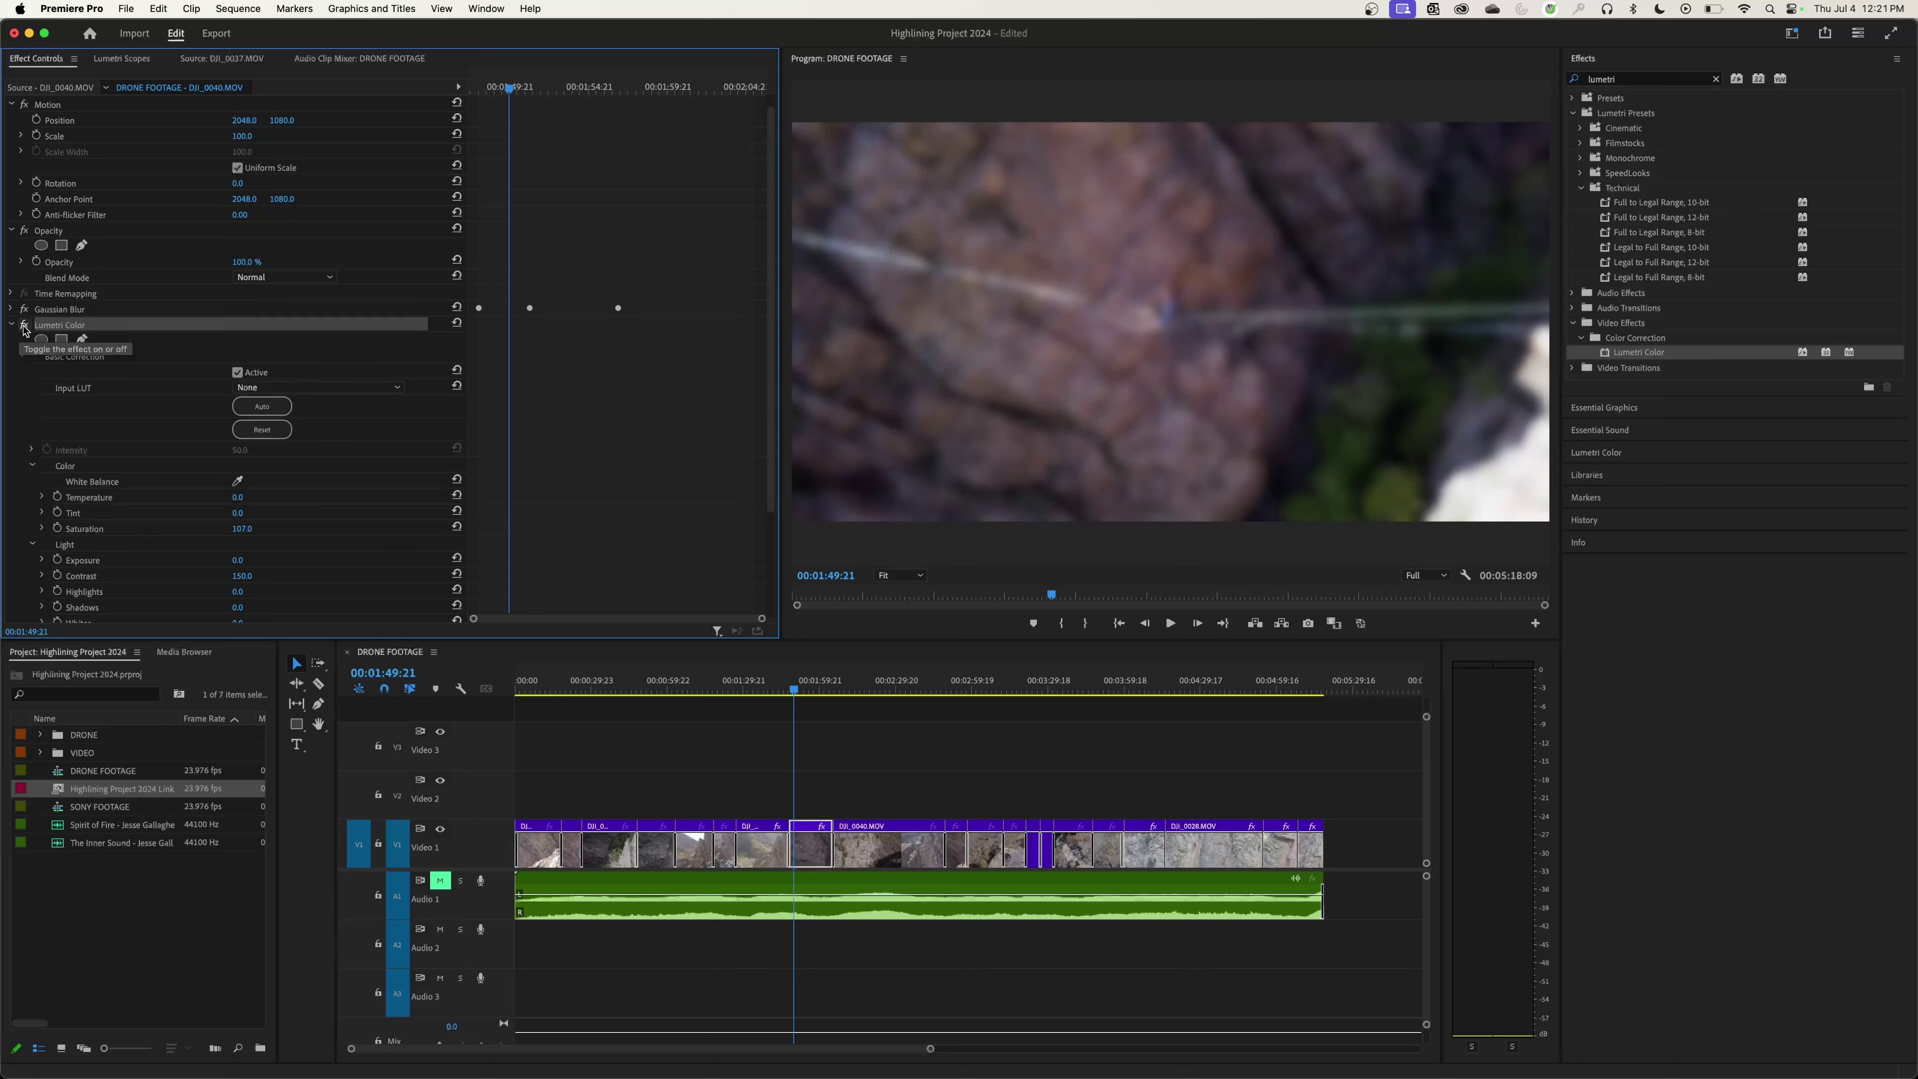
# Turn off Gaussian Blur and Lumetri Color, undo the Lumetri Color switch-off, and select Gaussian Blur
pyautogui.click(24, 309)
pyautogui.click(24, 325)
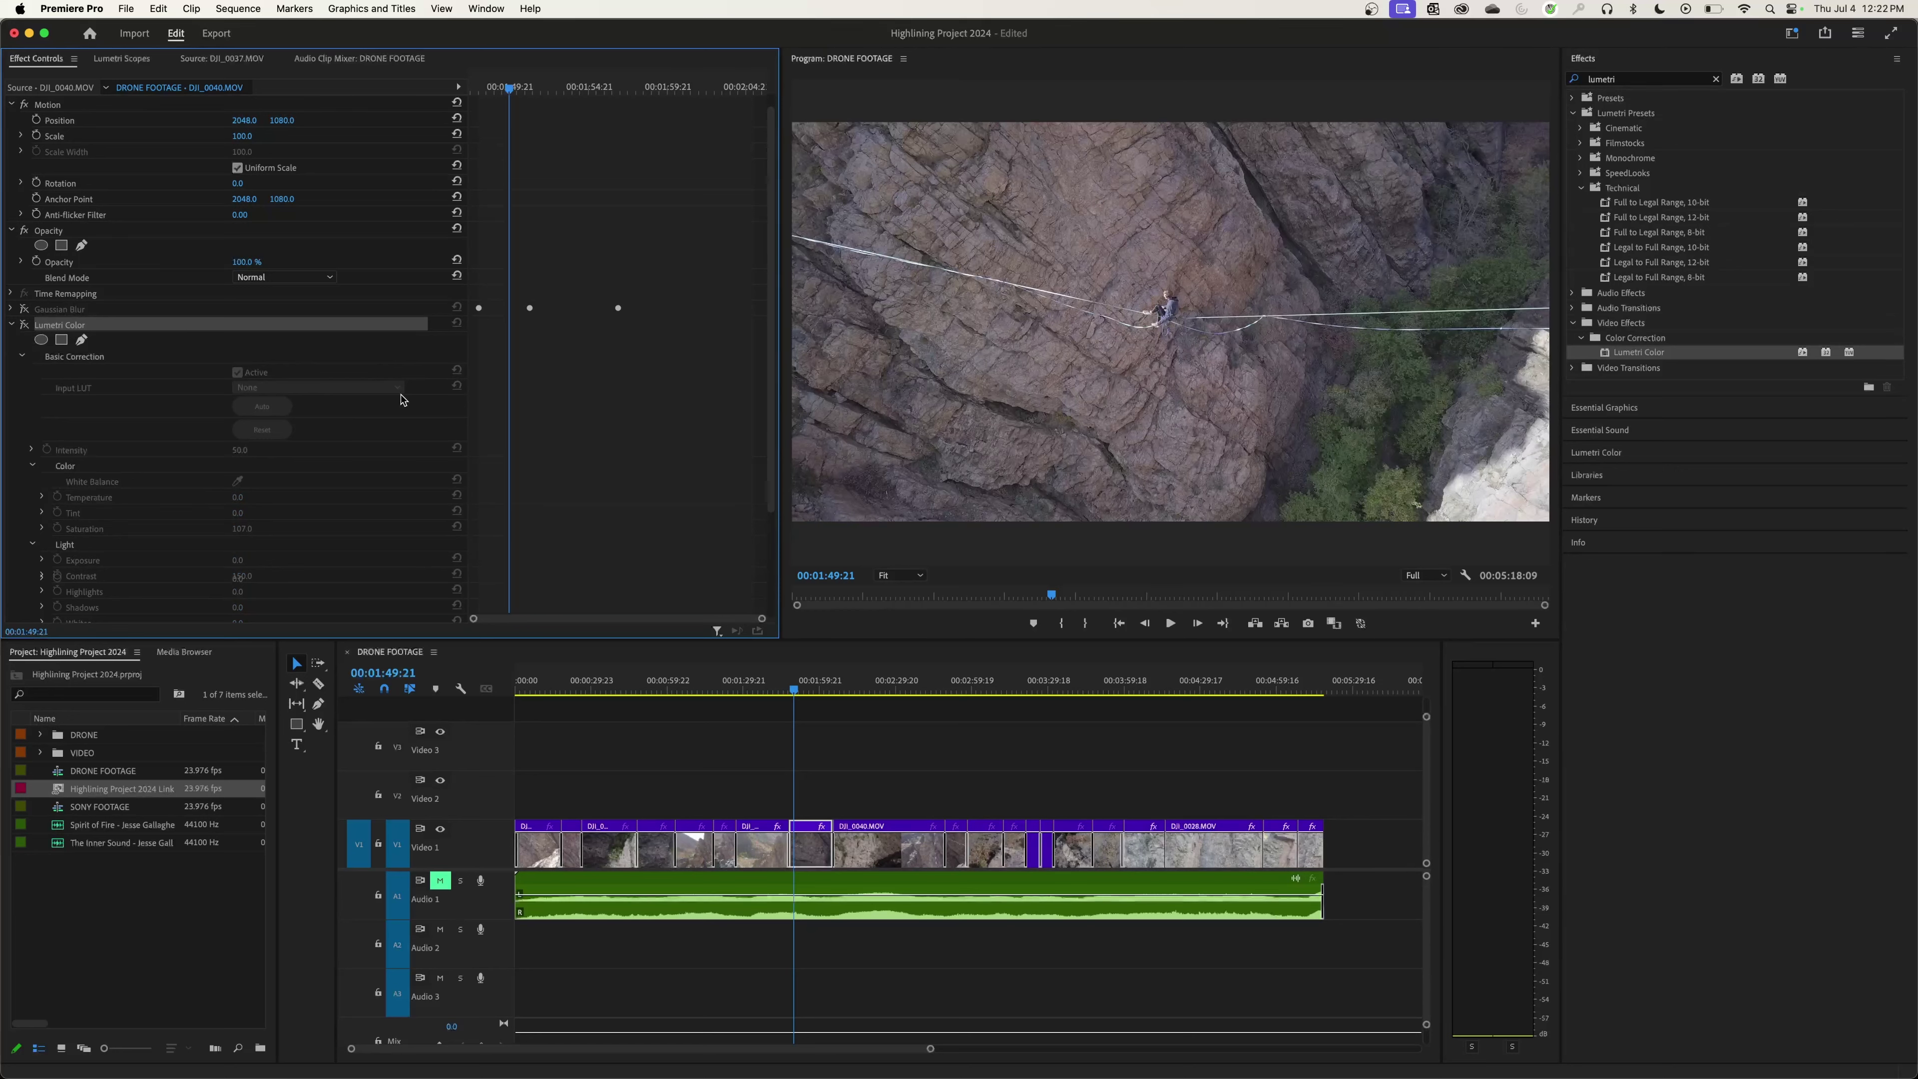
pyautogui.press('super+z')
pyautogui.click(79, 314)
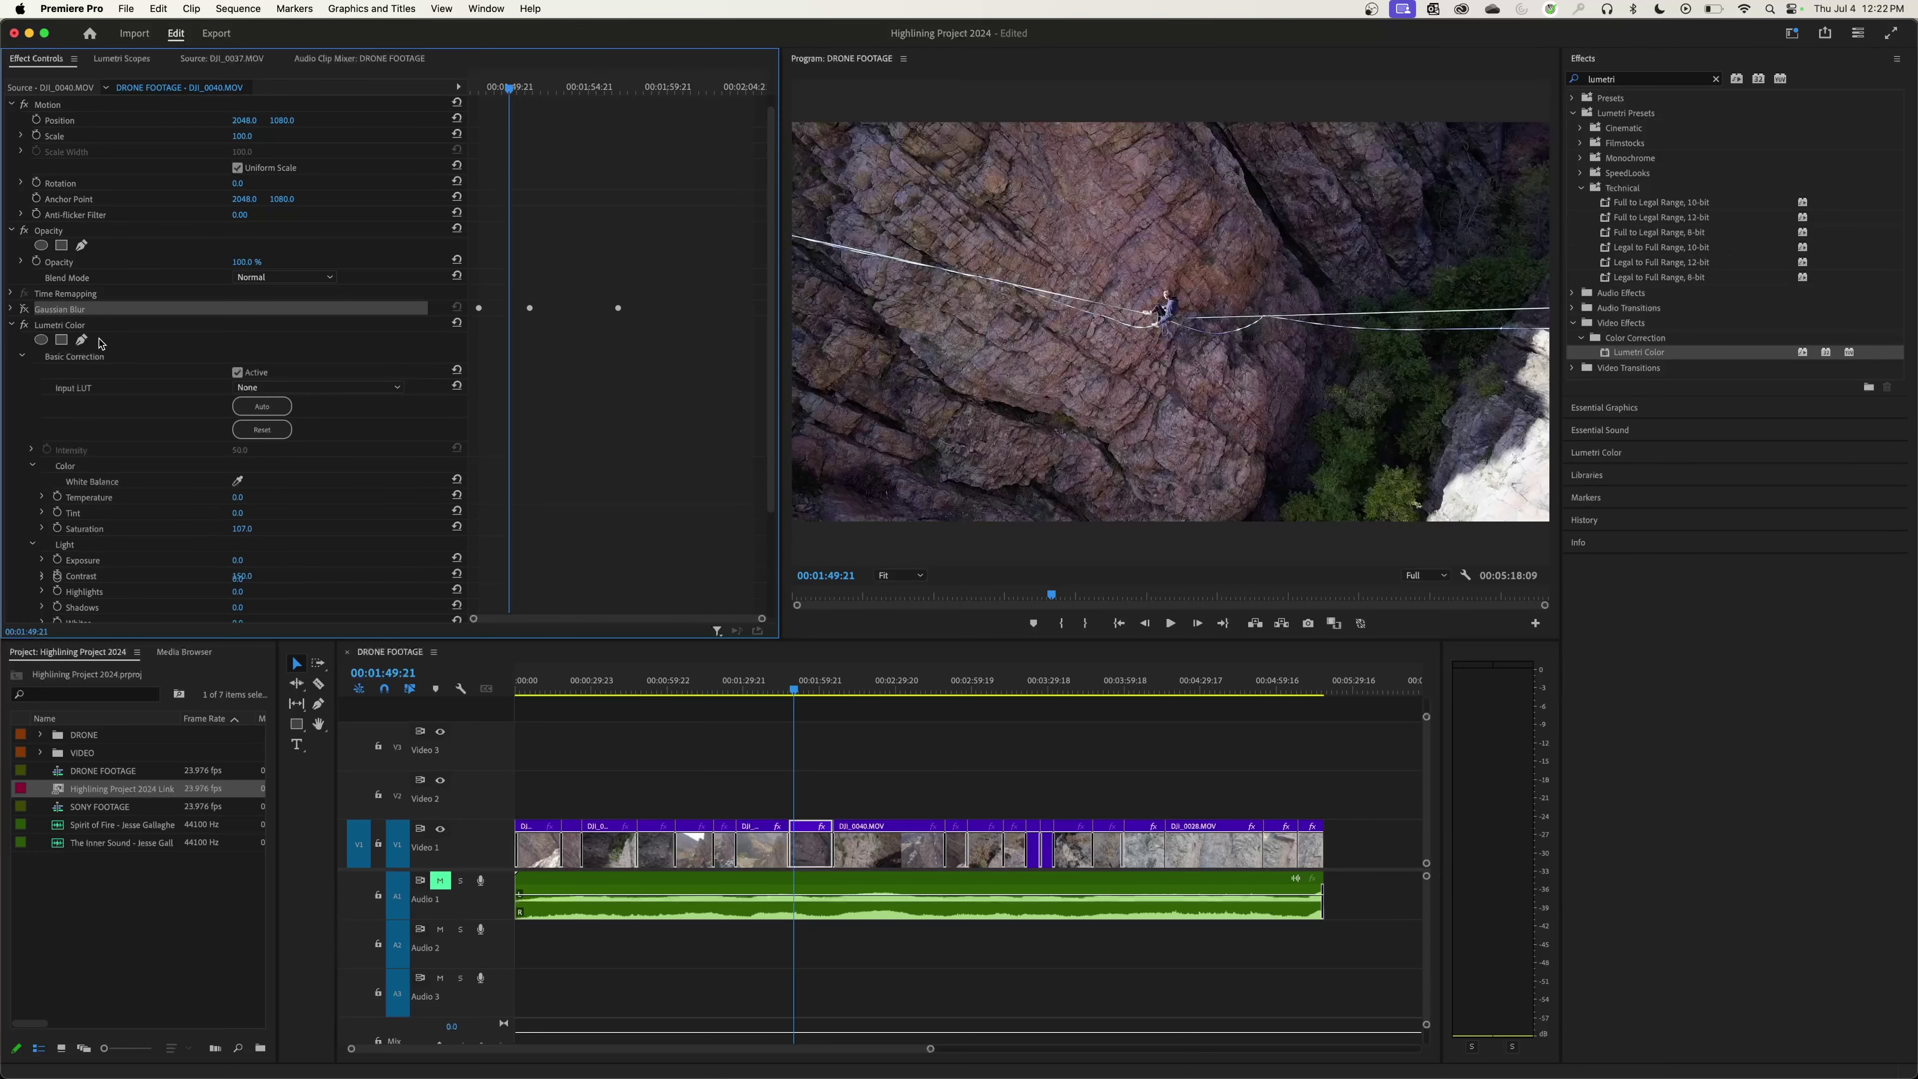
# Delete Gaussian Blur from the DJI_0040.MOV clip and copy its Lumetri Color effect
pyautogui.press('BackSpace')
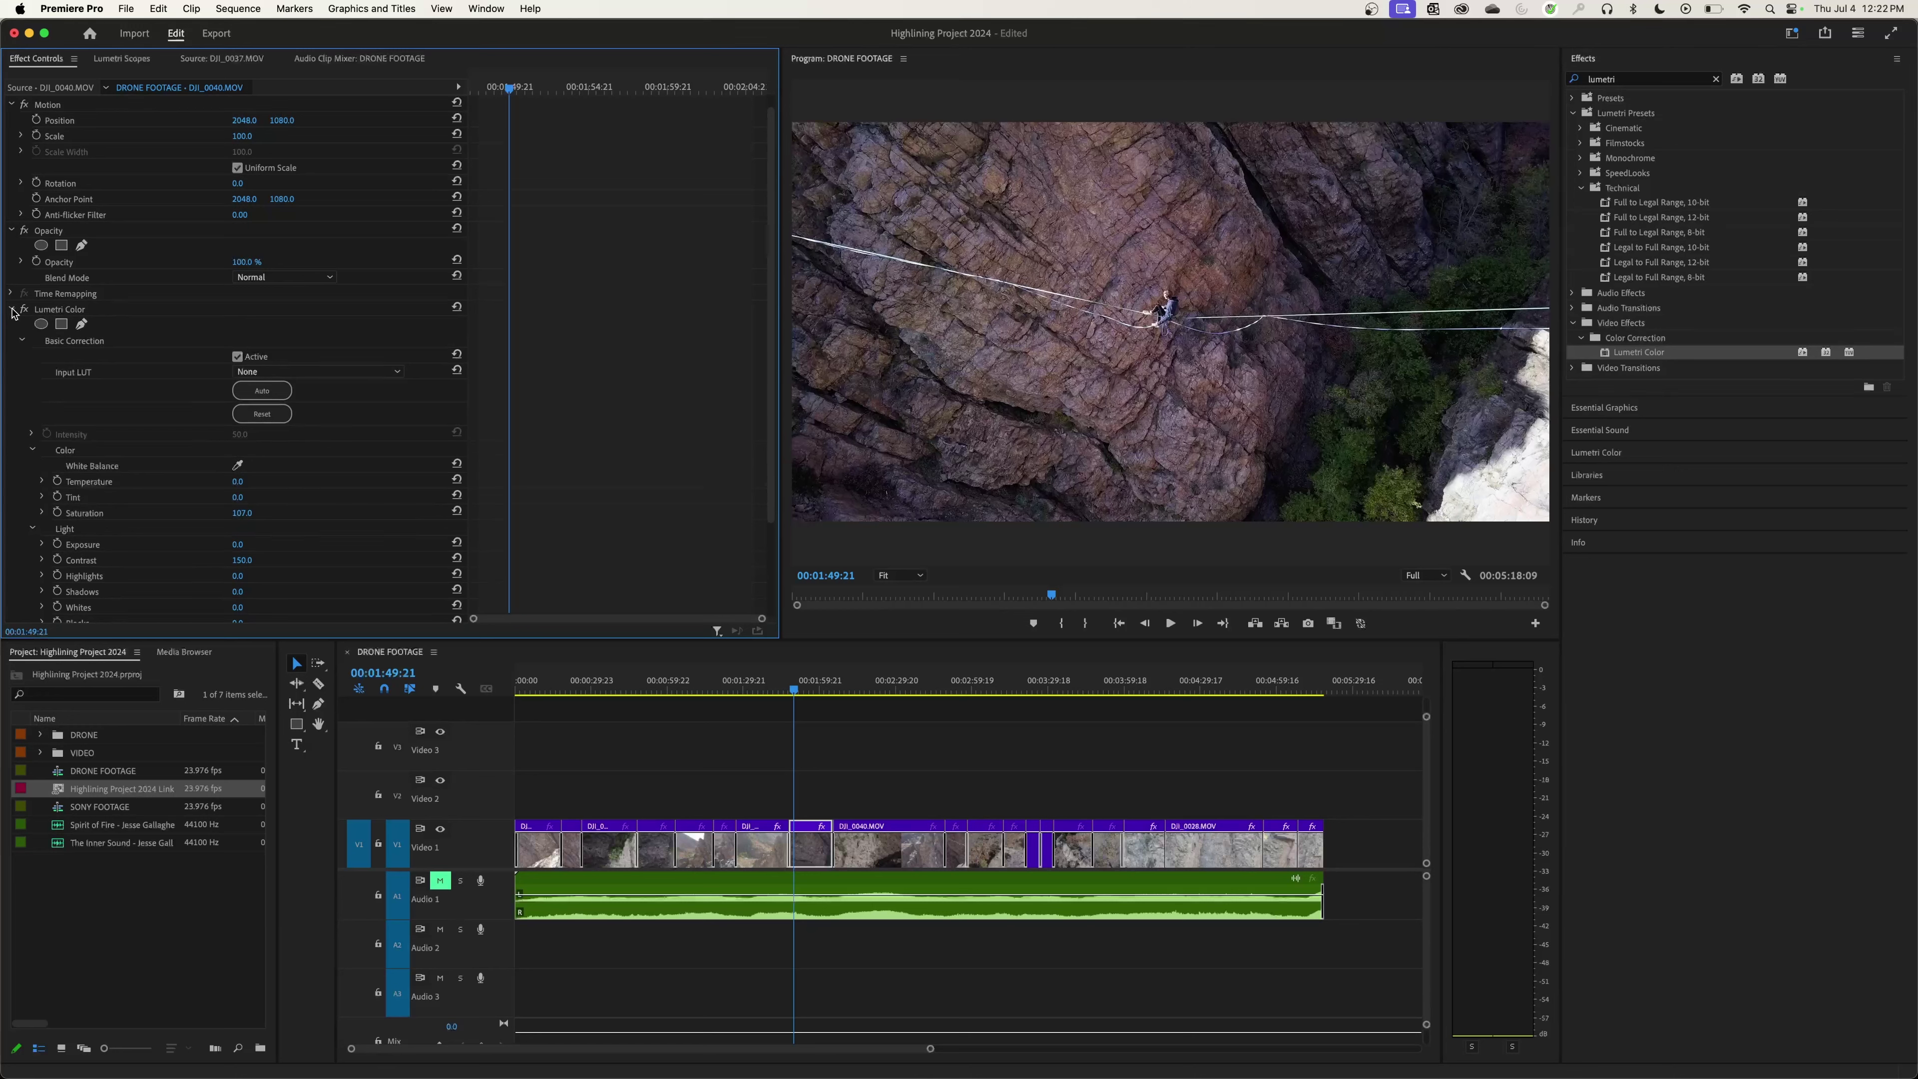
pyautogui.click(75, 311)
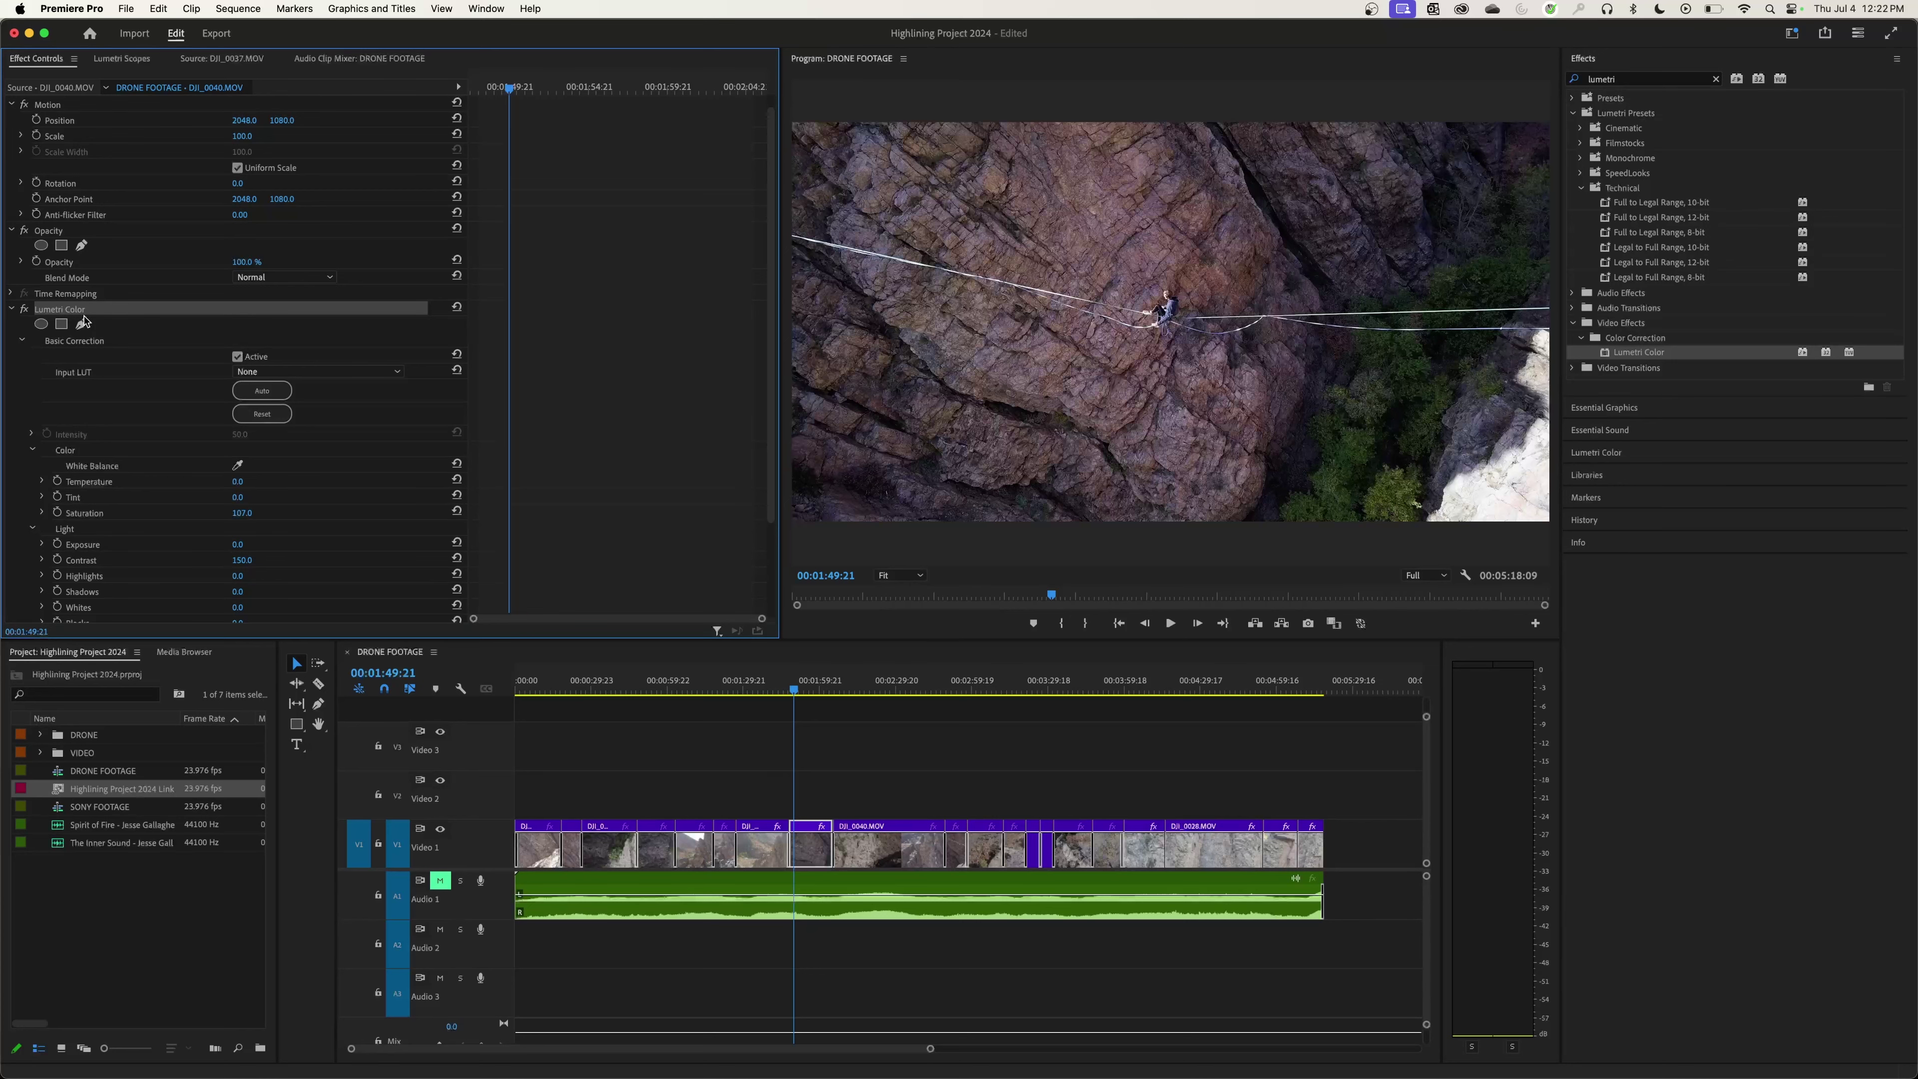
pyautogui.press('super+c')
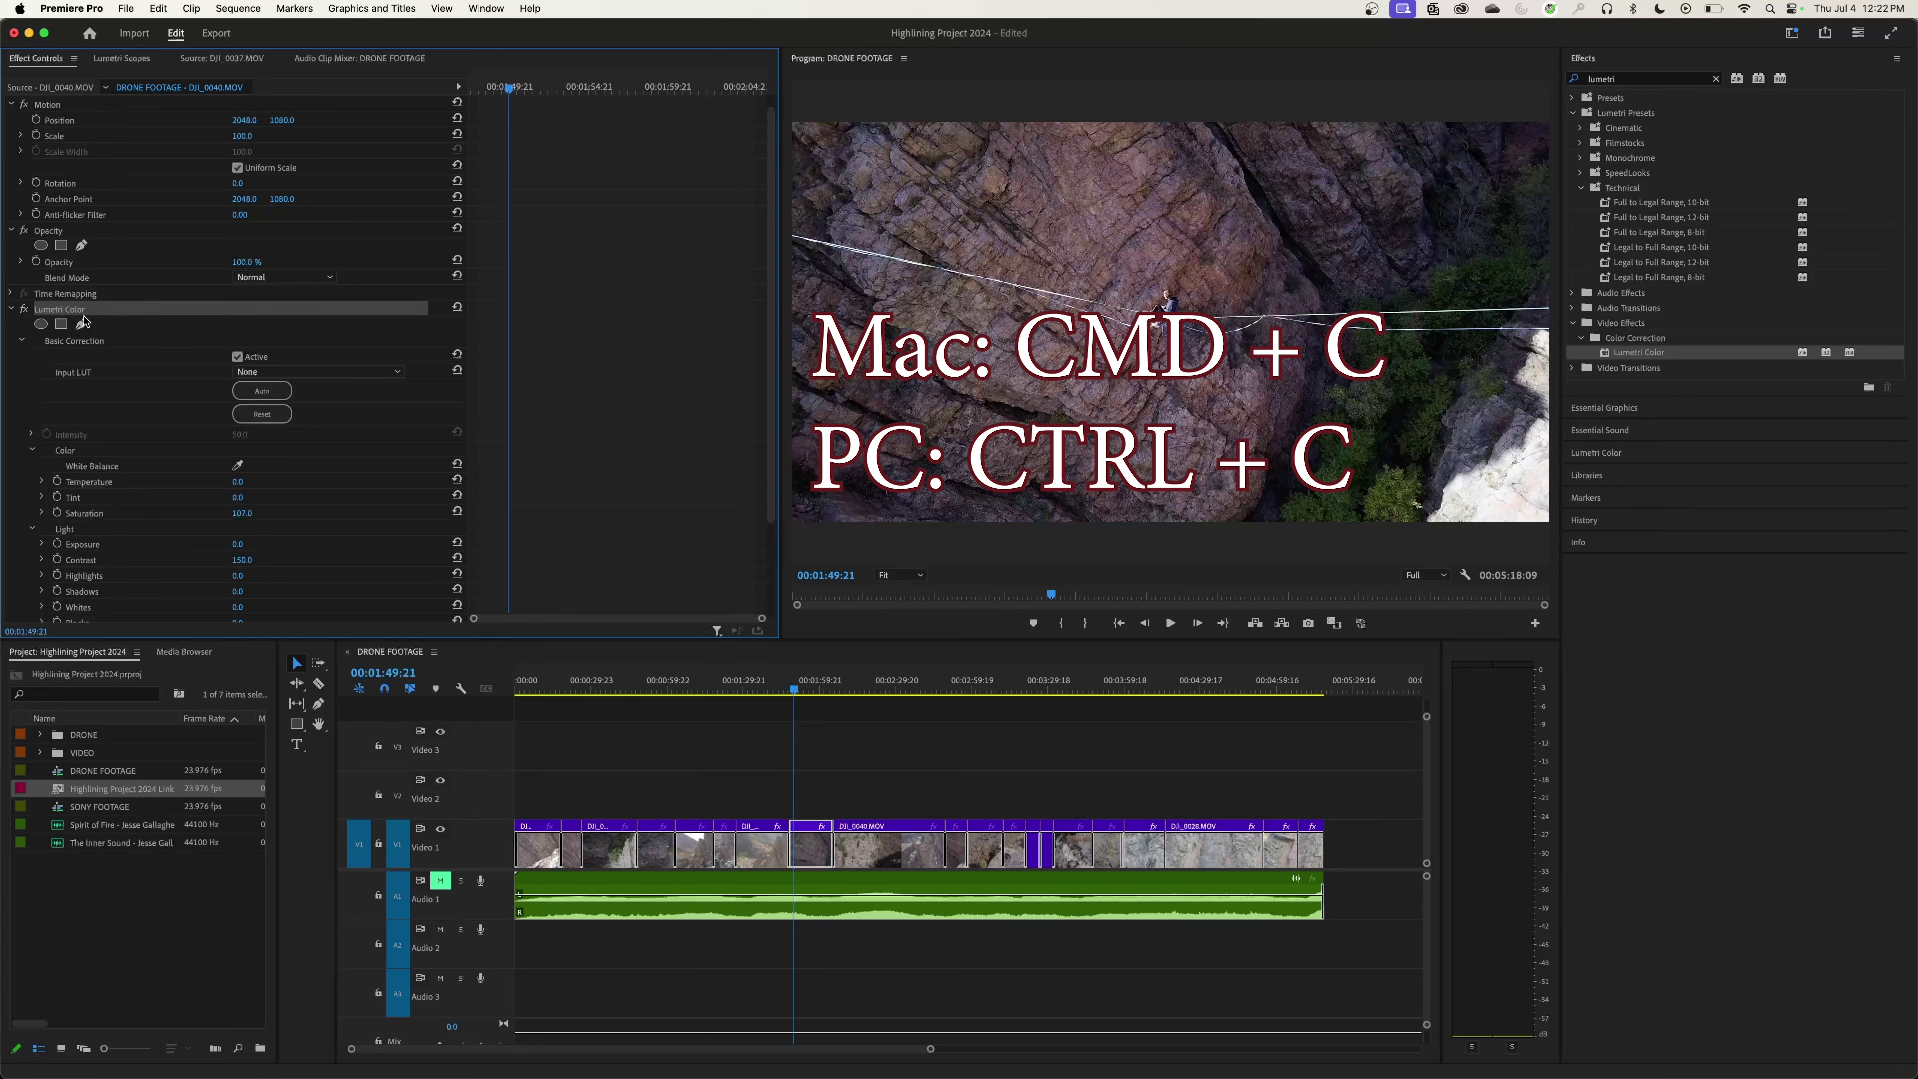
# Paste the Lumetri Color effect onto the DJI_0039.MOV clip at 00:01:35:12 and collapse the pasted effect's settings
pyautogui.moveTo(794, 684); pyautogui.dragTo(757, 684)
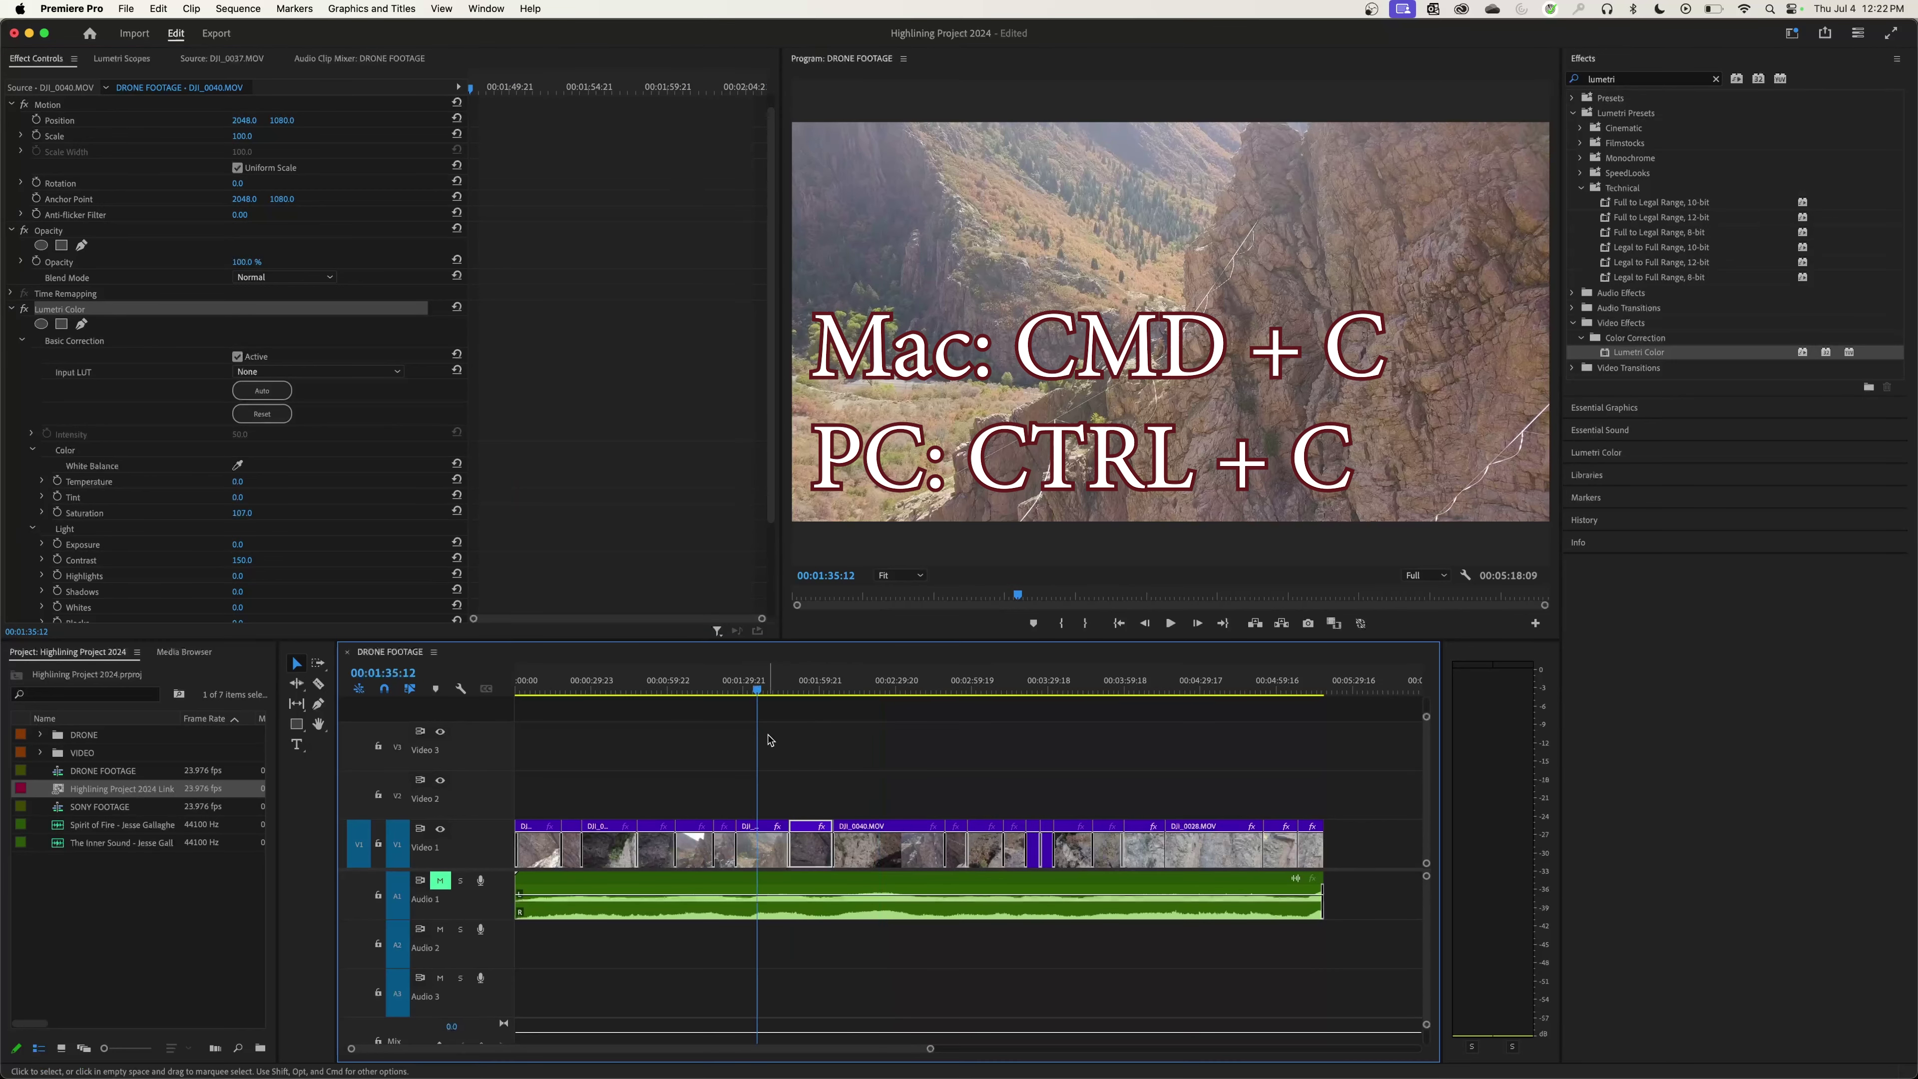
pyautogui.click(766, 850)
pyautogui.press('super+v')
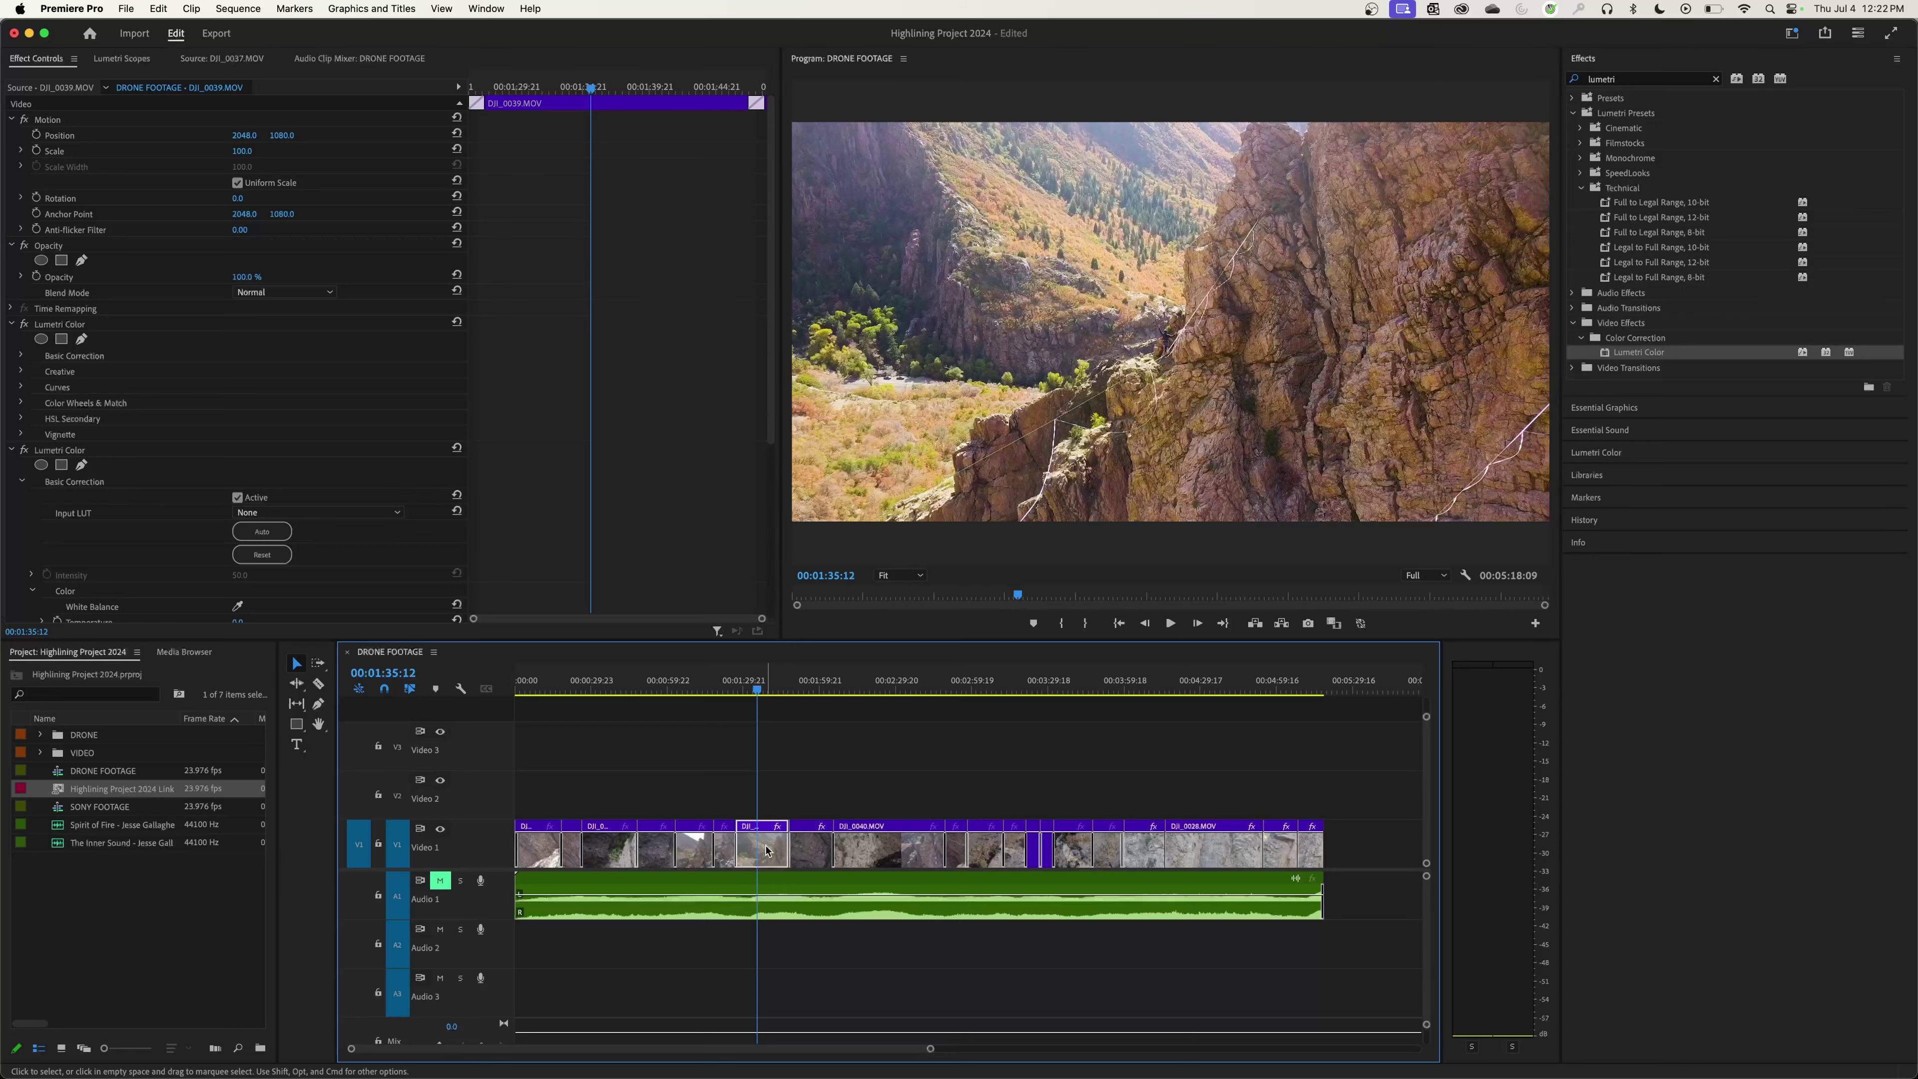
pyautogui.hotkey('shift', '5')
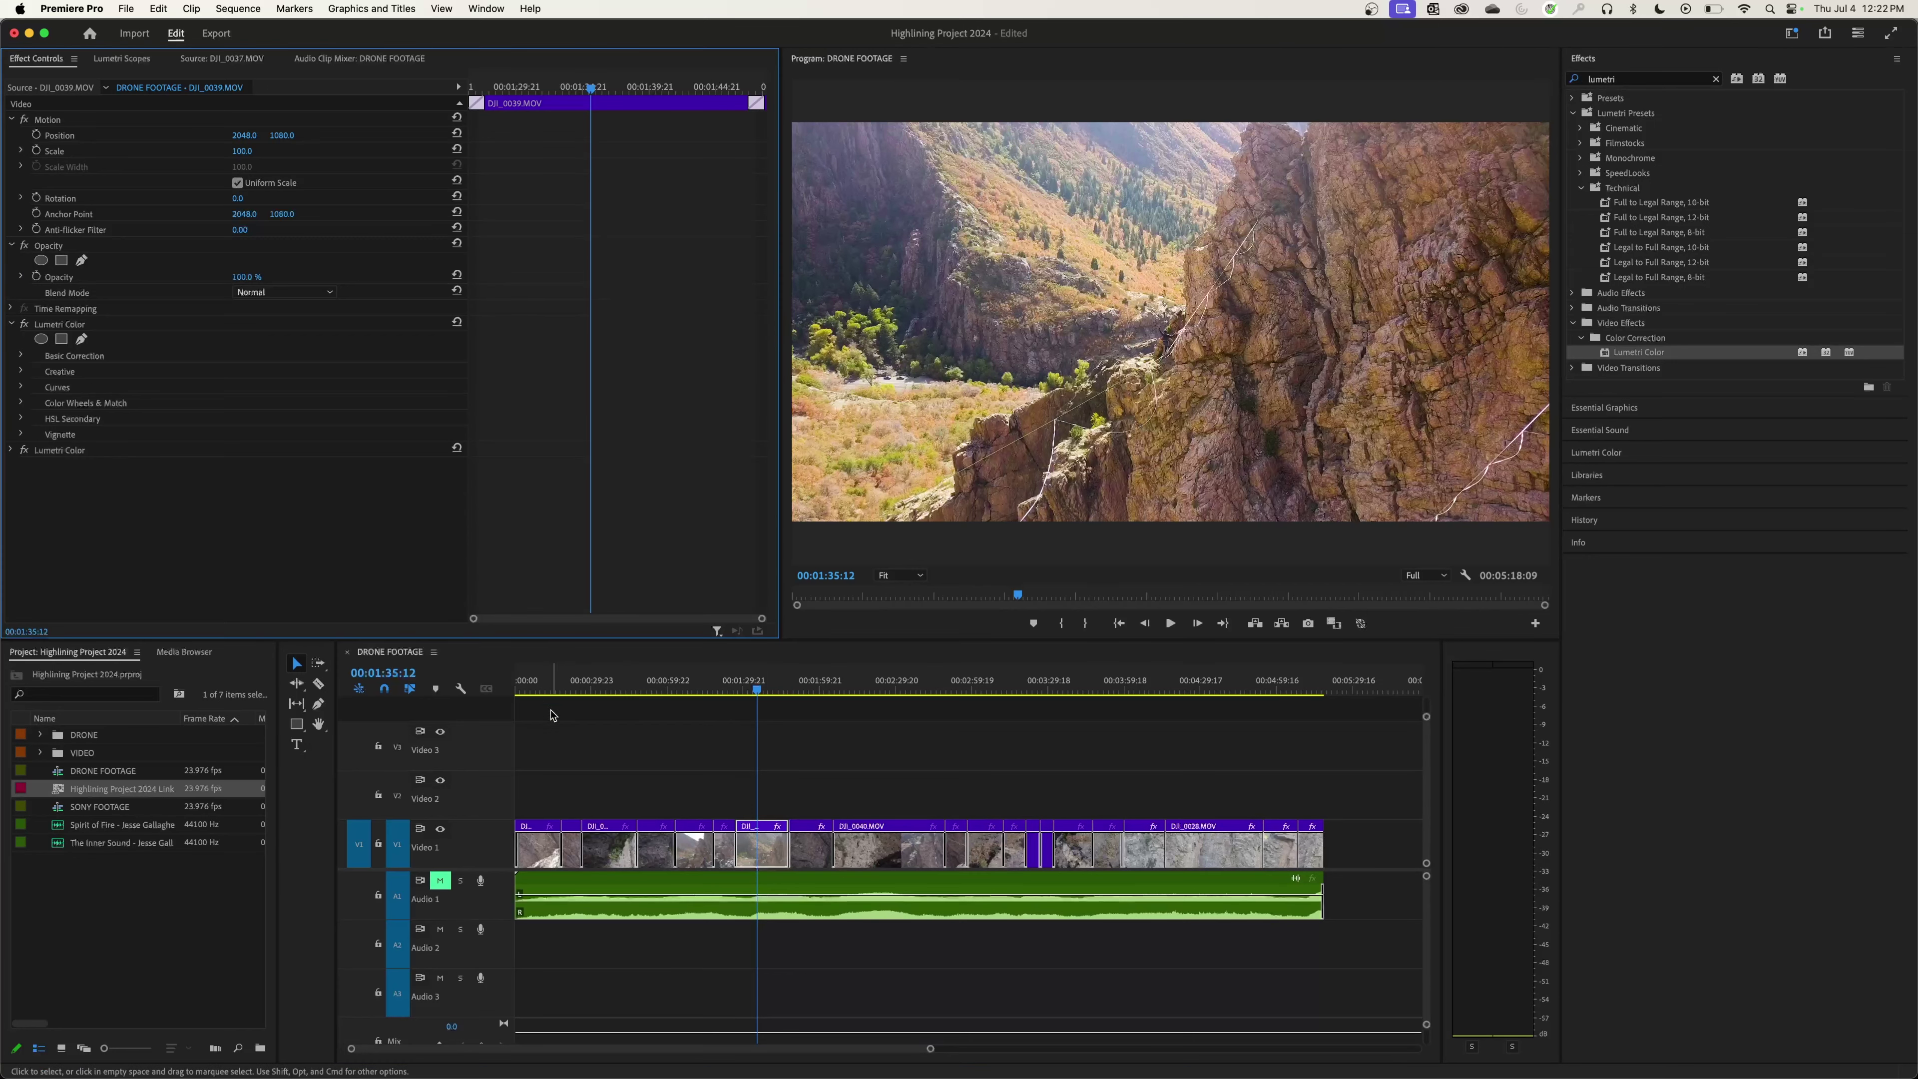
# Paste the copied Lumetri Color effect onto all Video 1 clips before DJI_0039.MOV, previewing the footage at 00:00:43:15
pyautogui.moveTo(646, 686)
pyautogui.mouseDown()
pyautogui.moveTo(546, 694)
pyautogui.moveTo(629, 716)
pyautogui.mouseUp()
pyautogui.moveTo(537, 784); pyautogui.dragTo(721, 855)
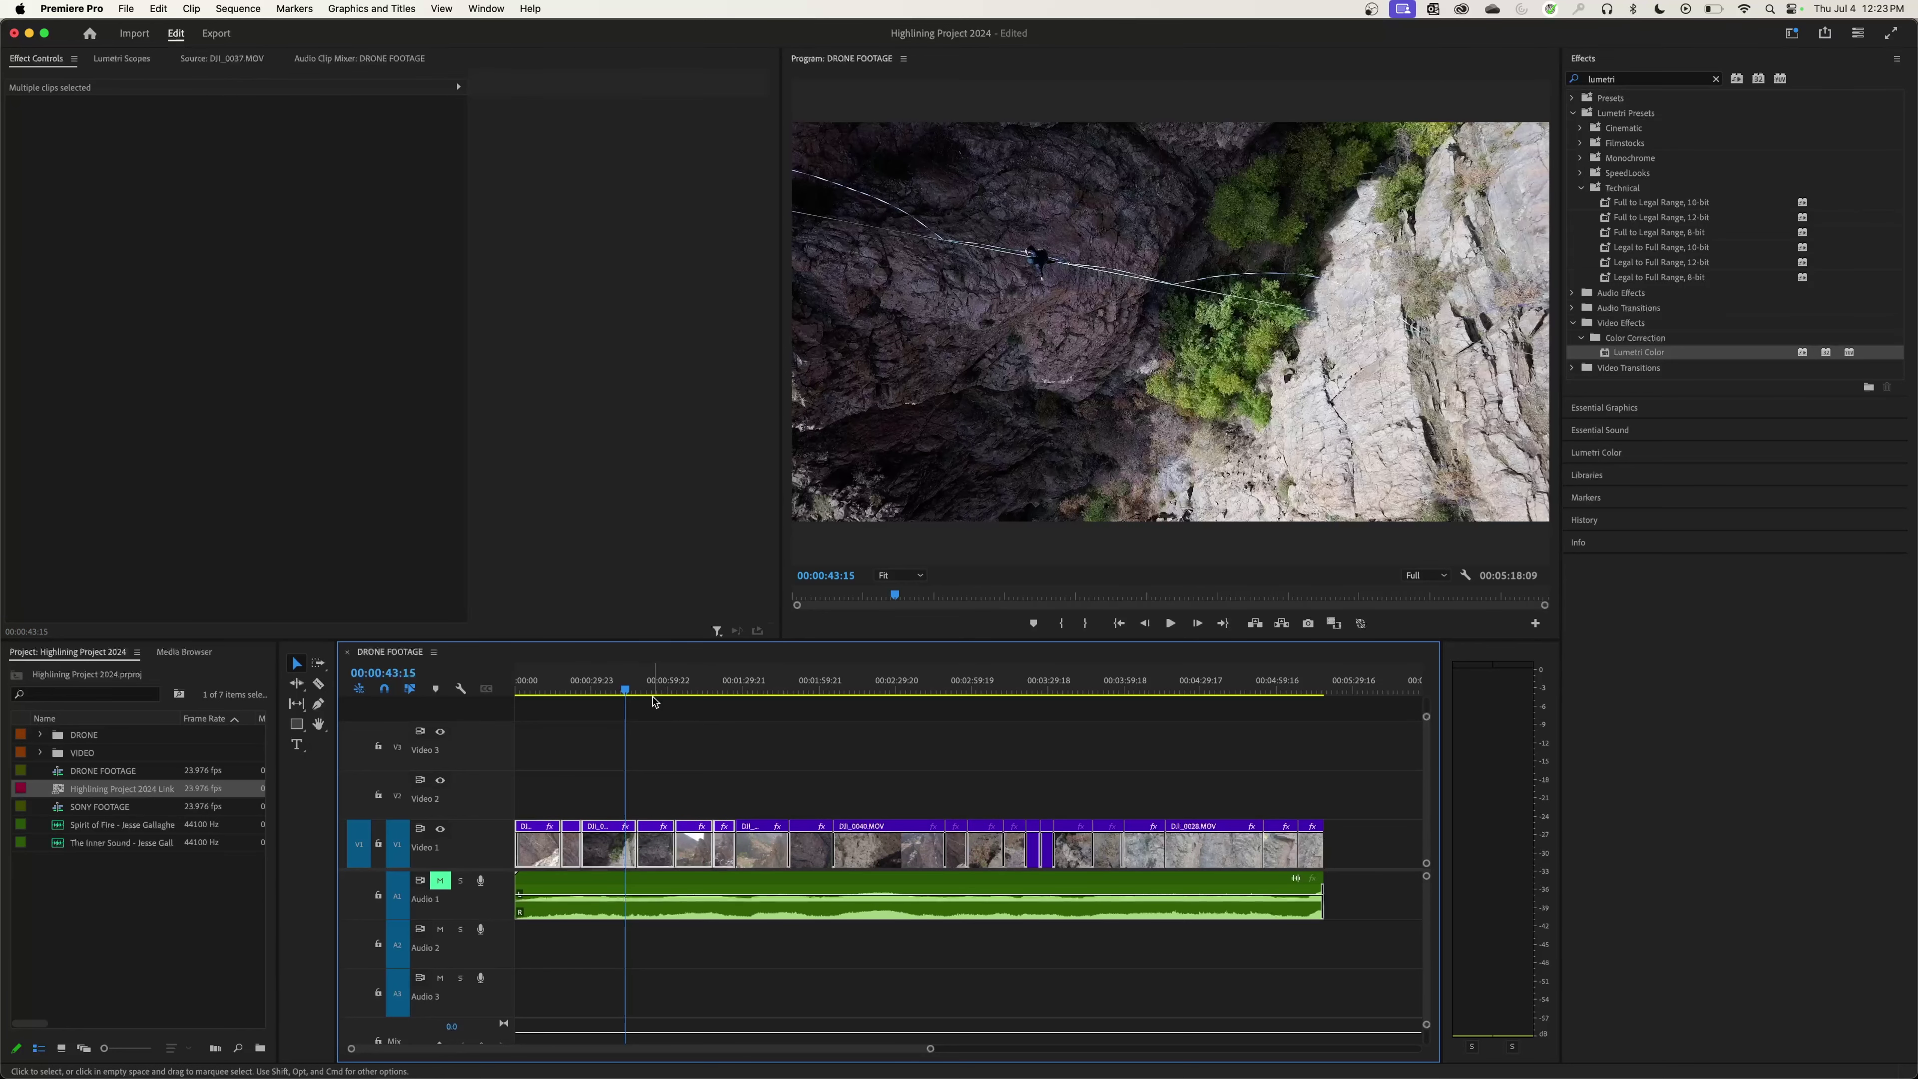
pyautogui.click(755, 684)
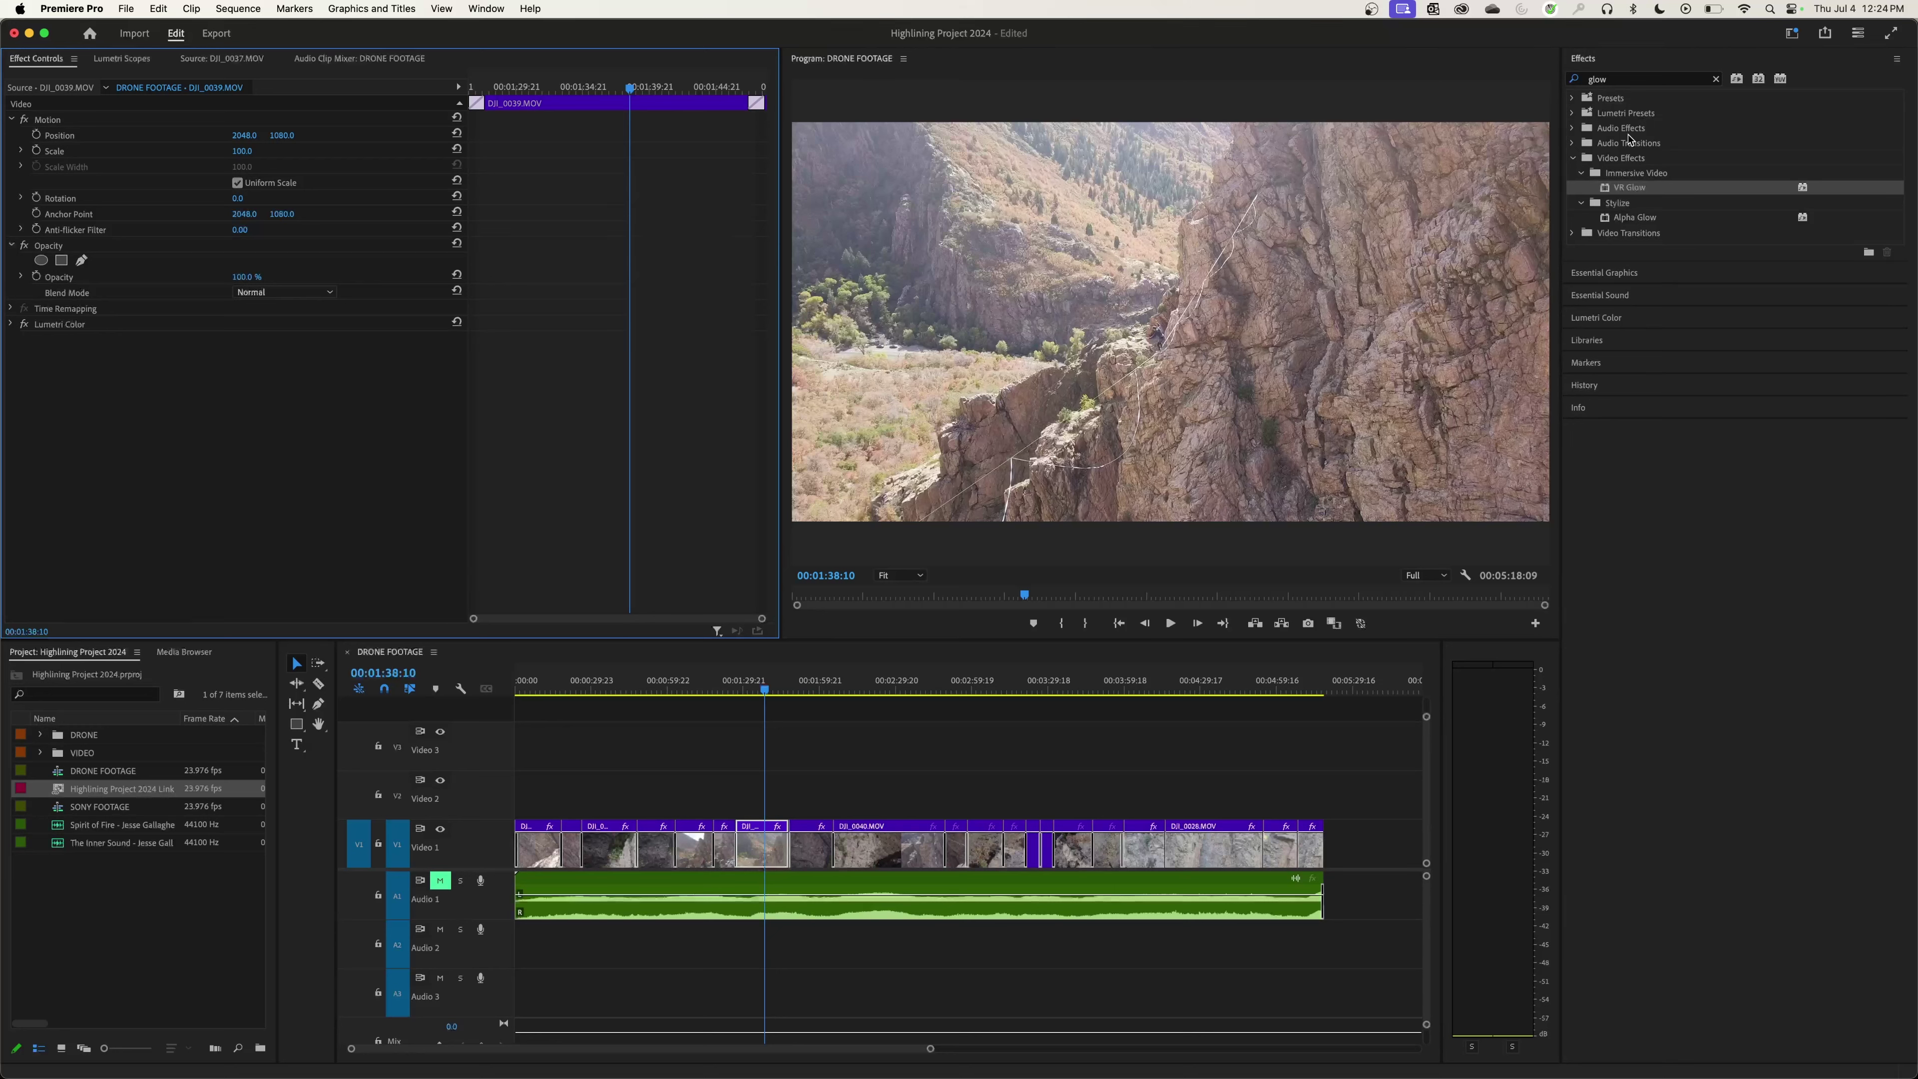
# Apply VR Glow to the DJI_0039.MOV clip below Lumetri Color, with Luma Threshold about 0.7 and Glow Radius 148
pyautogui.click(1609, 83)
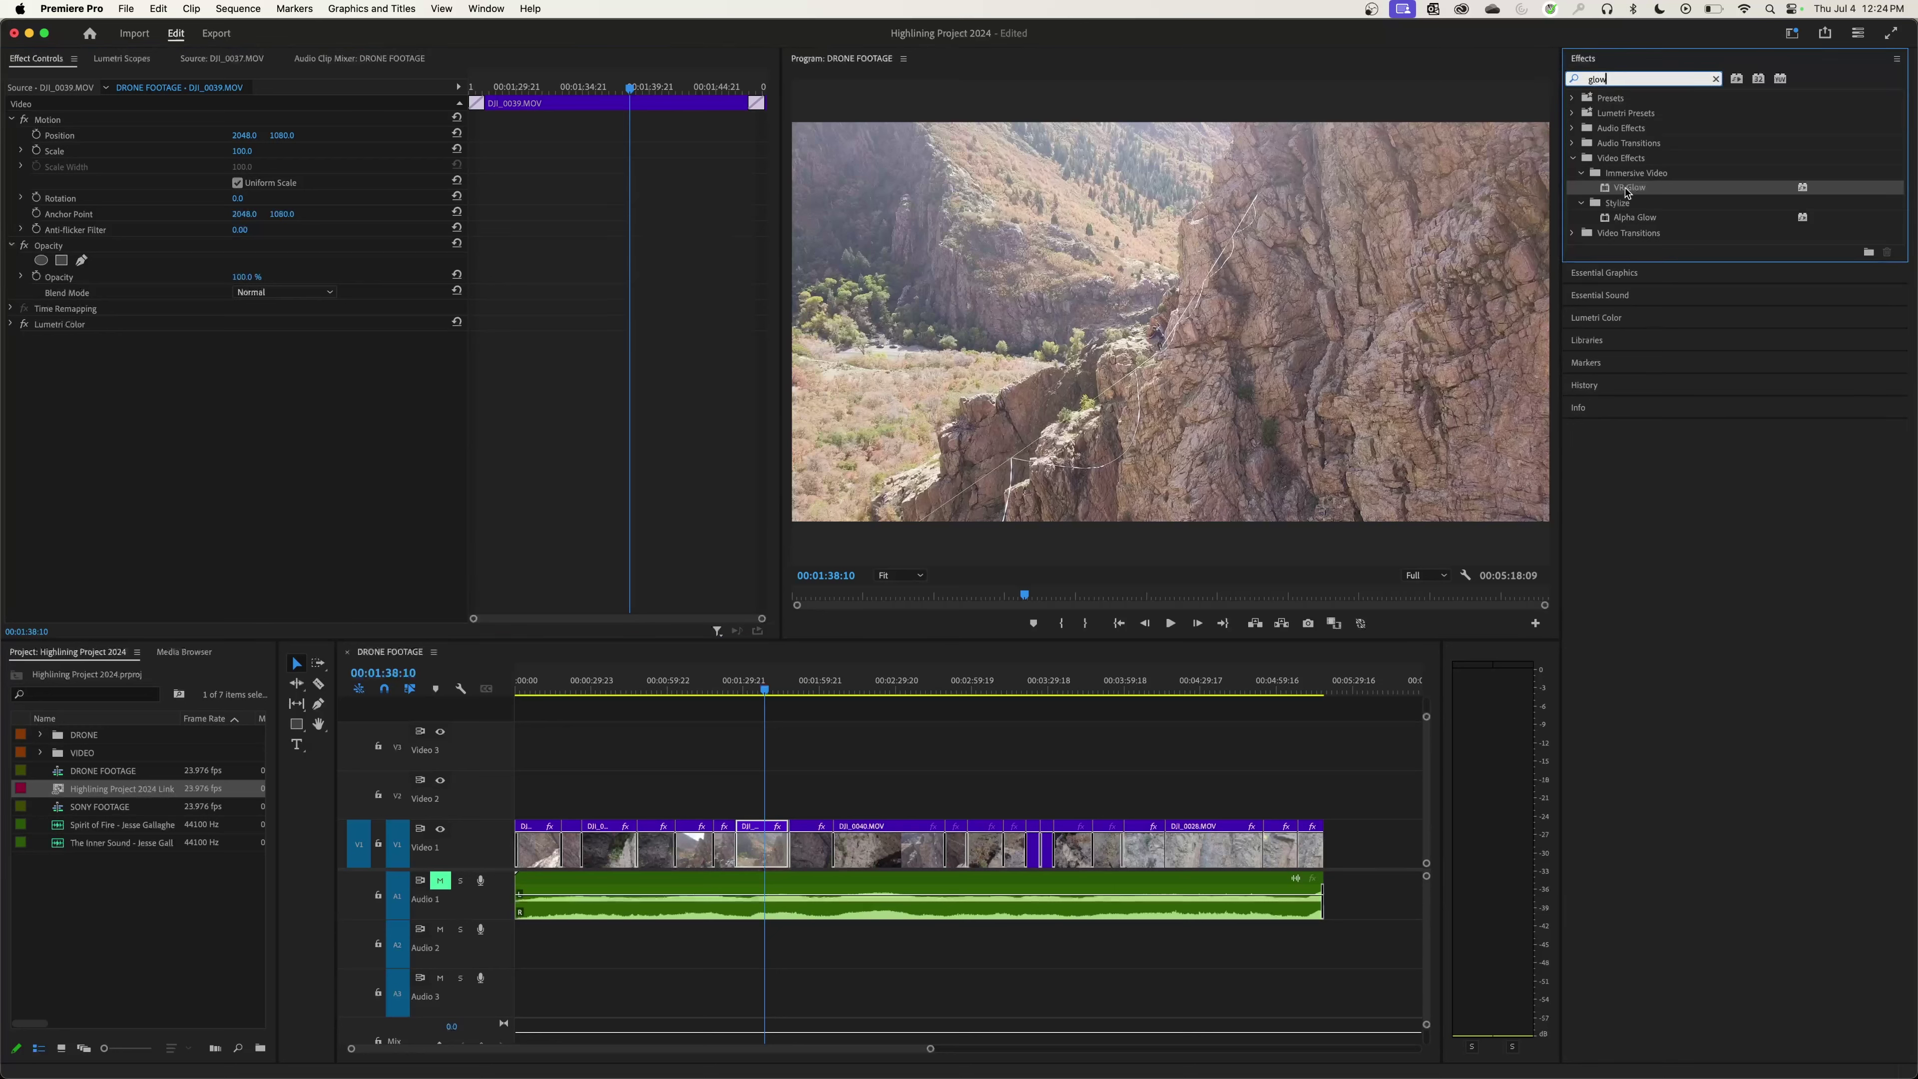
pyautogui.moveTo(1627, 193); pyautogui.dragTo(76, 326)
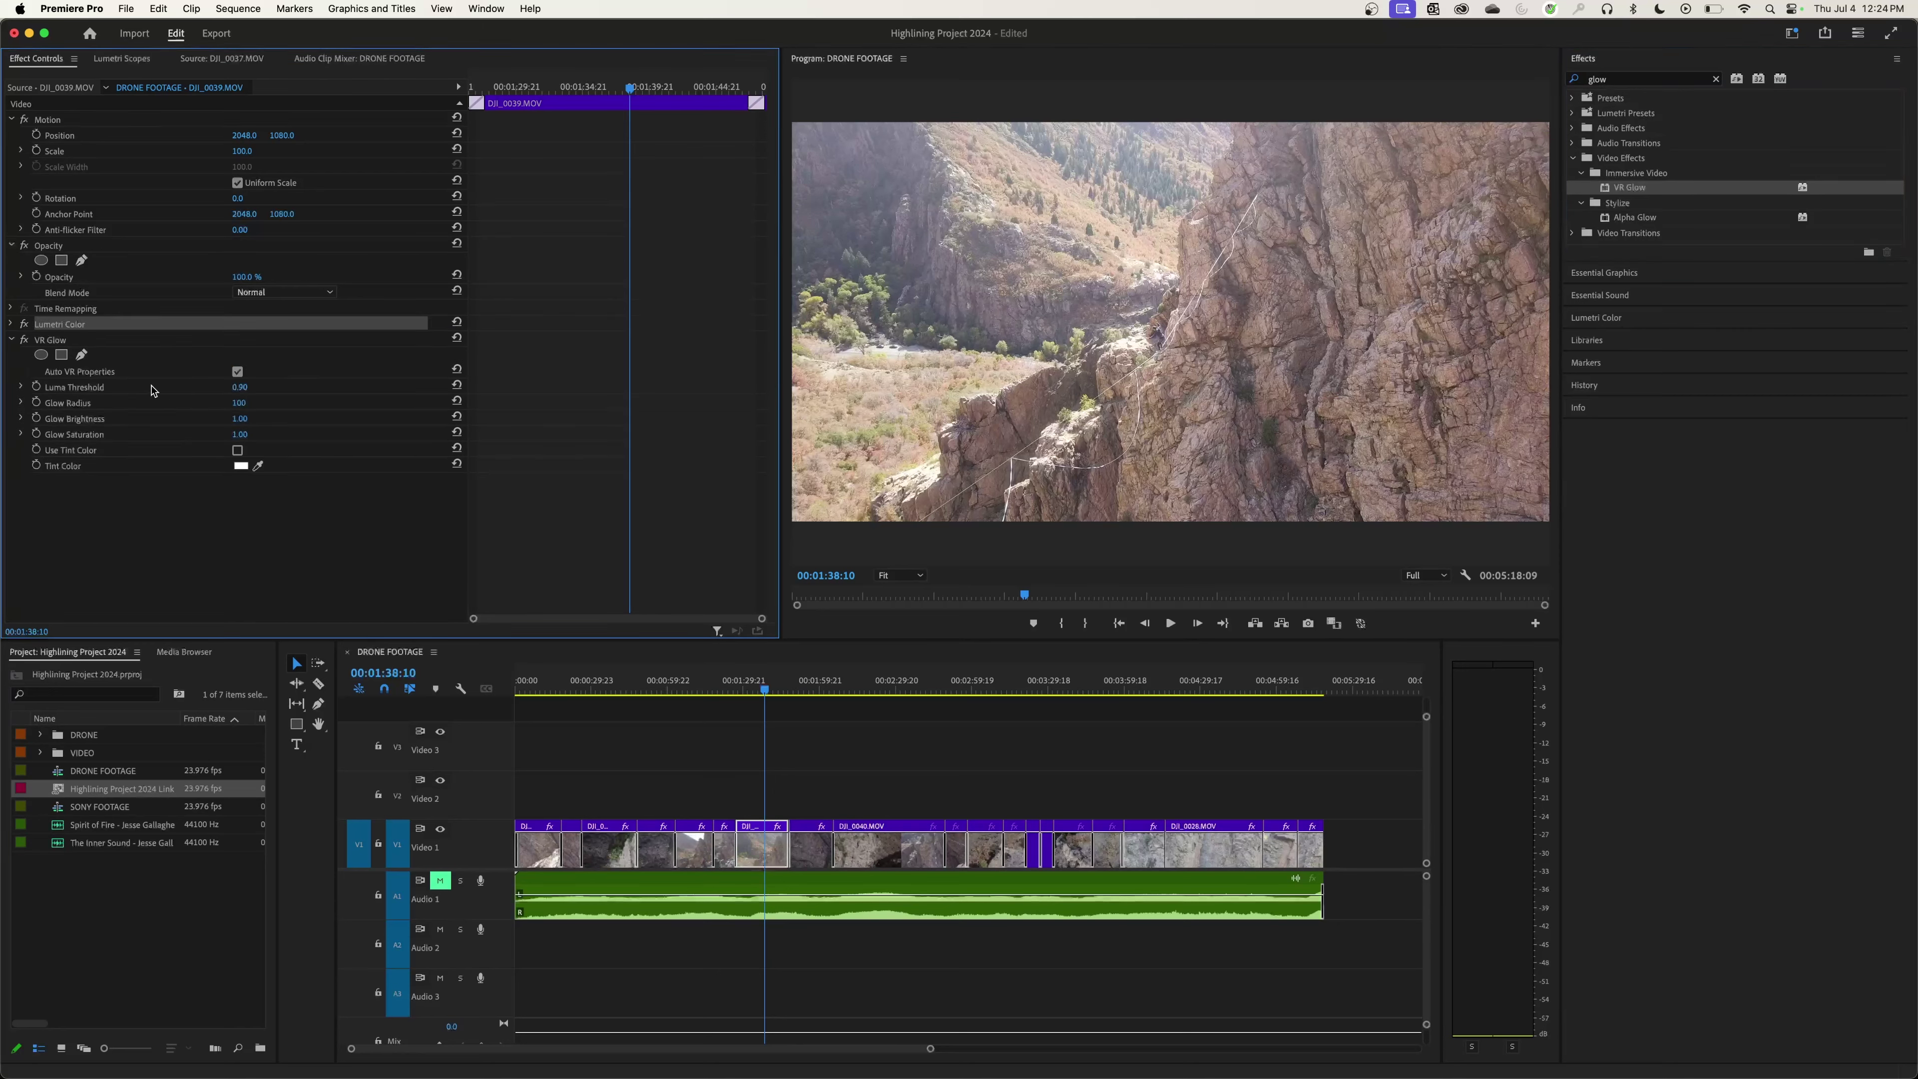
pyautogui.click(56, 342)
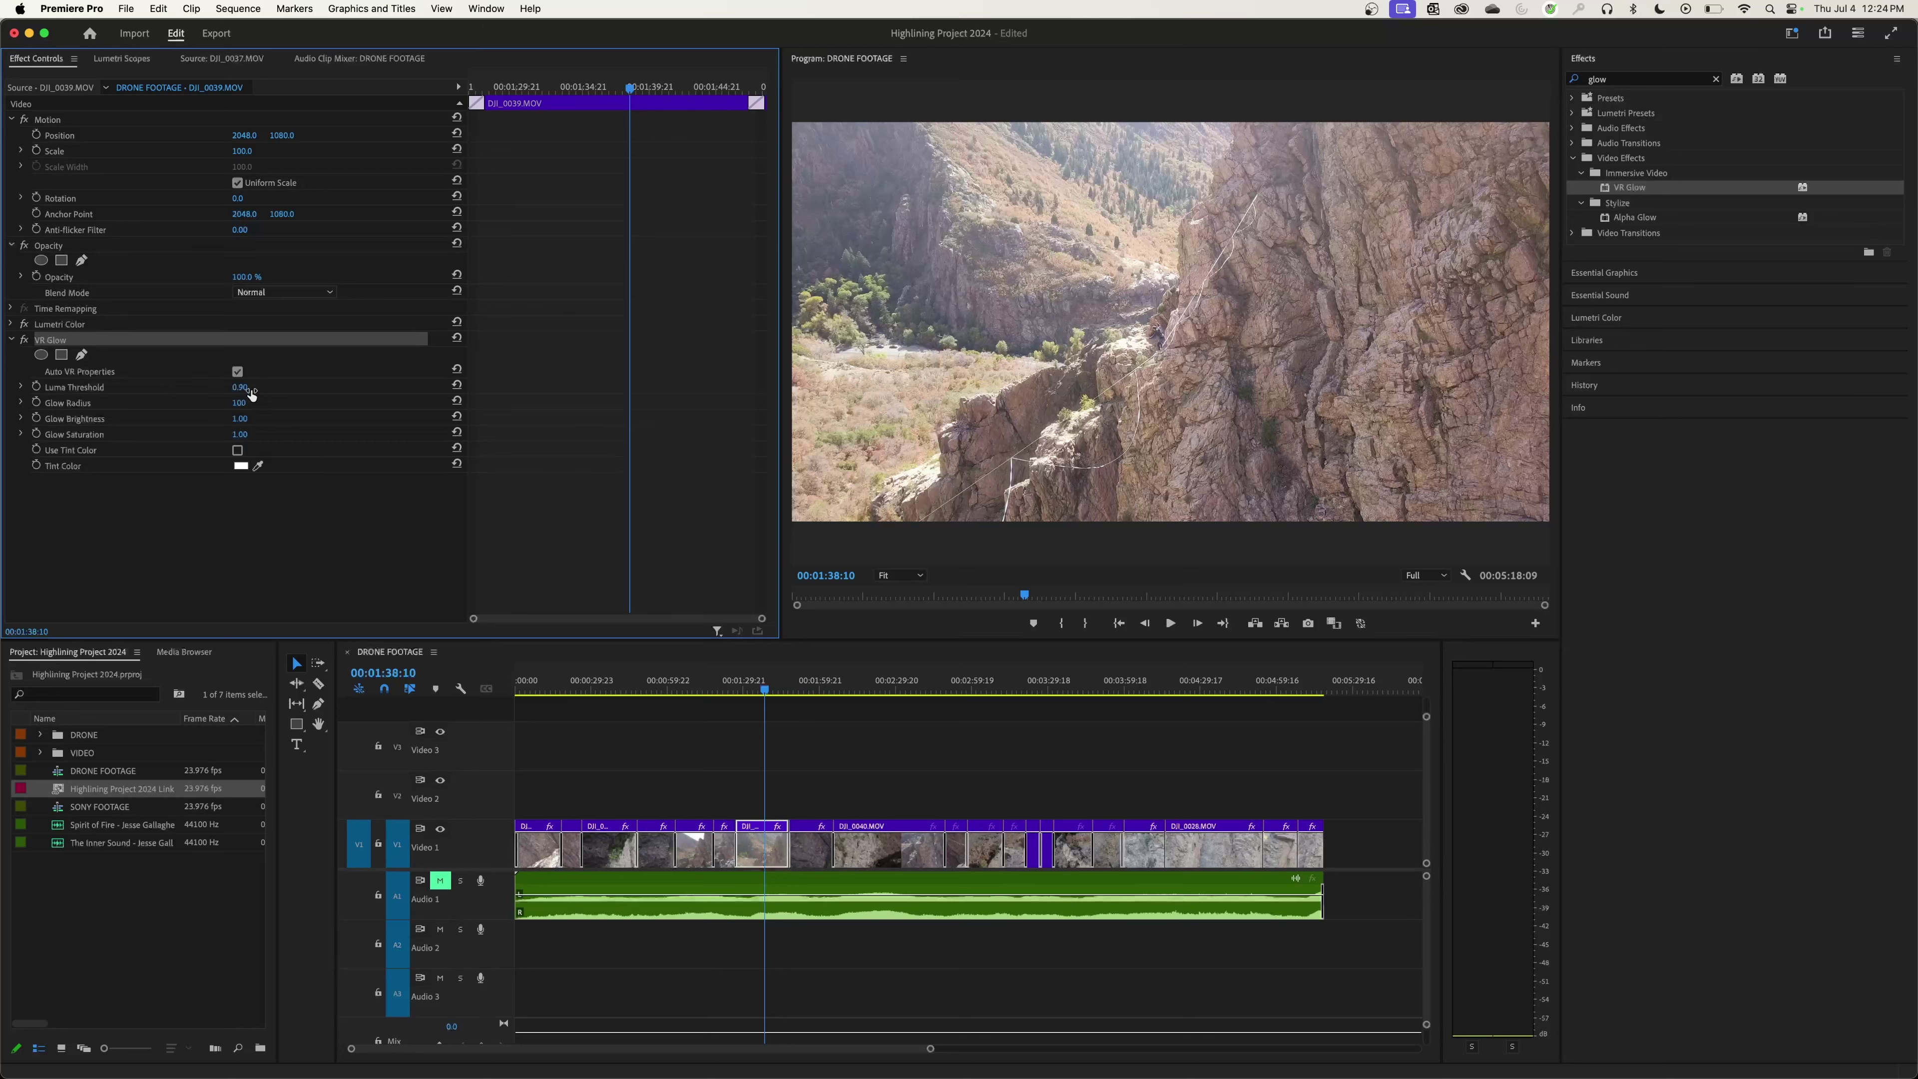
pyautogui.moveTo(239, 386); pyautogui.dragTo(211, 386)
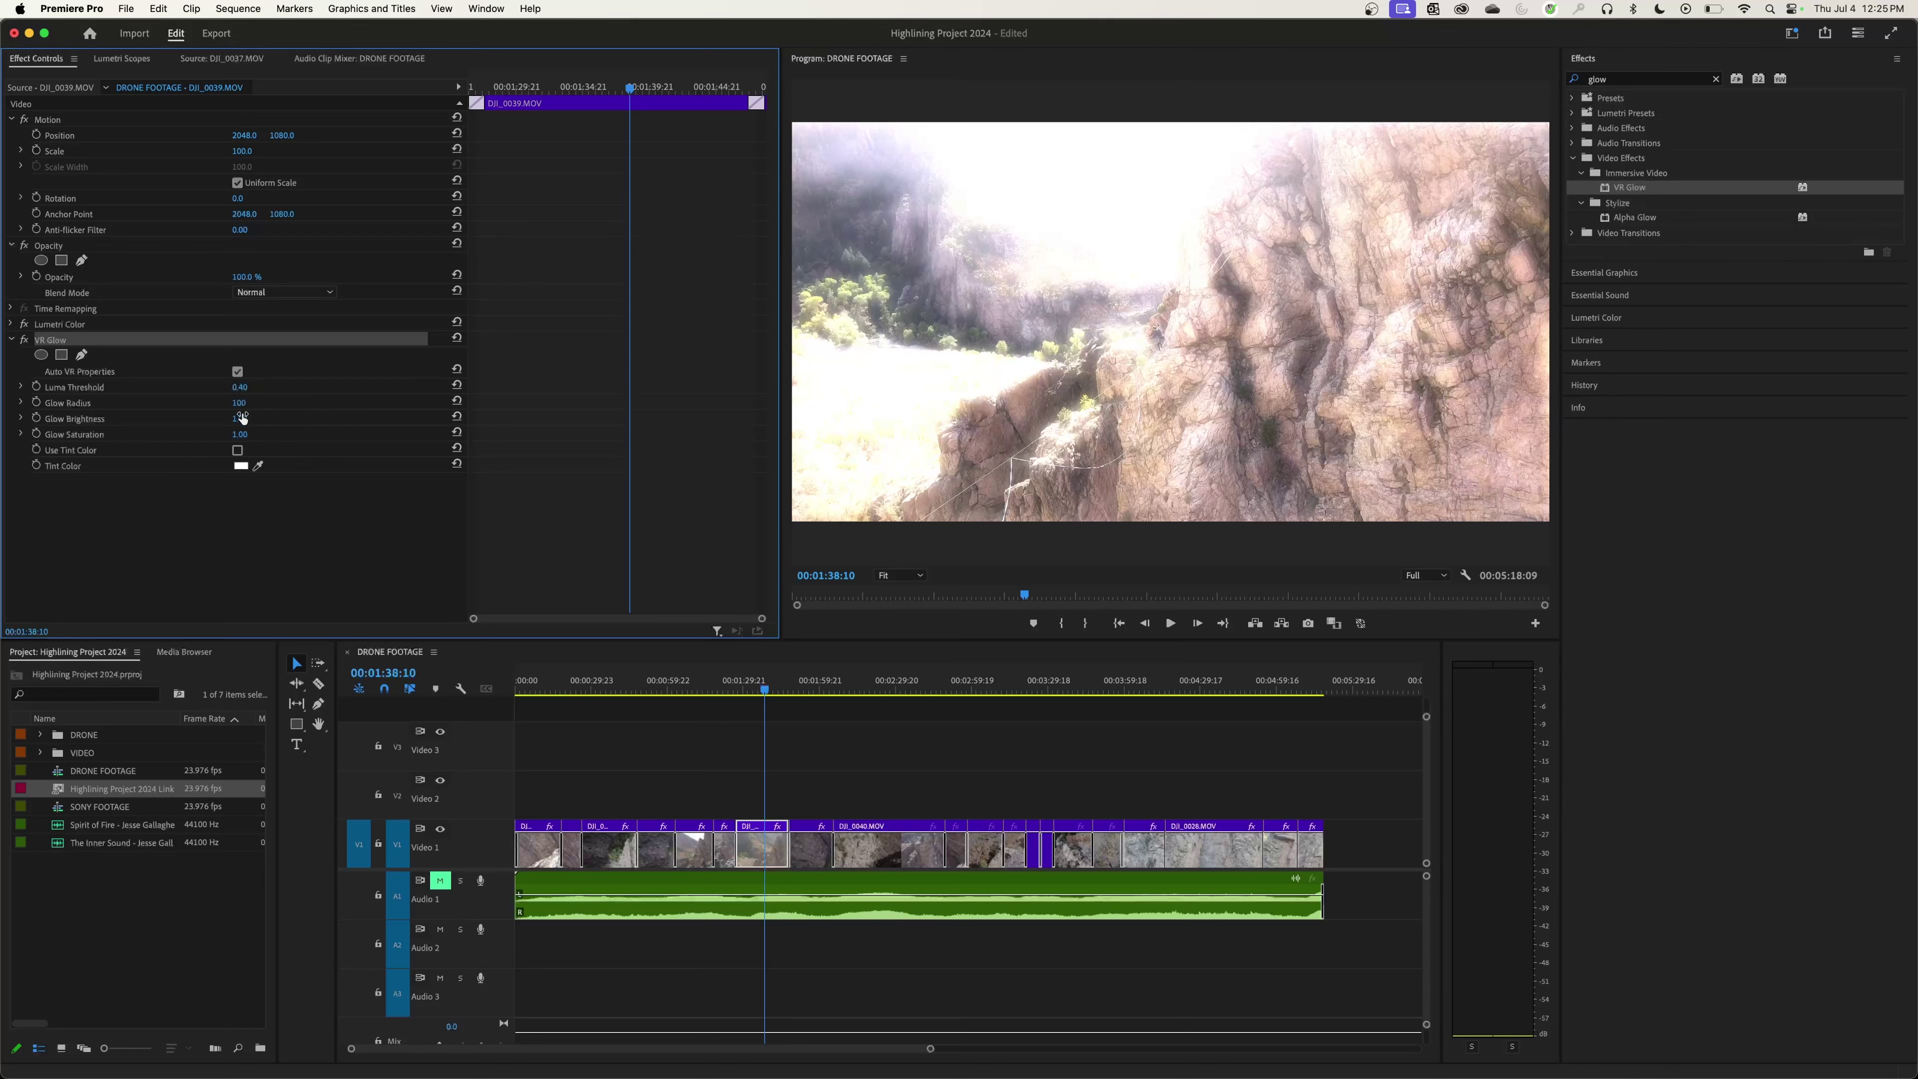
pyautogui.moveTo(239, 403)
pyautogui.mouseDown()
pyautogui.moveTo(260, 402)
pyautogui.moveTo(252, 386)
pyautogui.mouseUp()
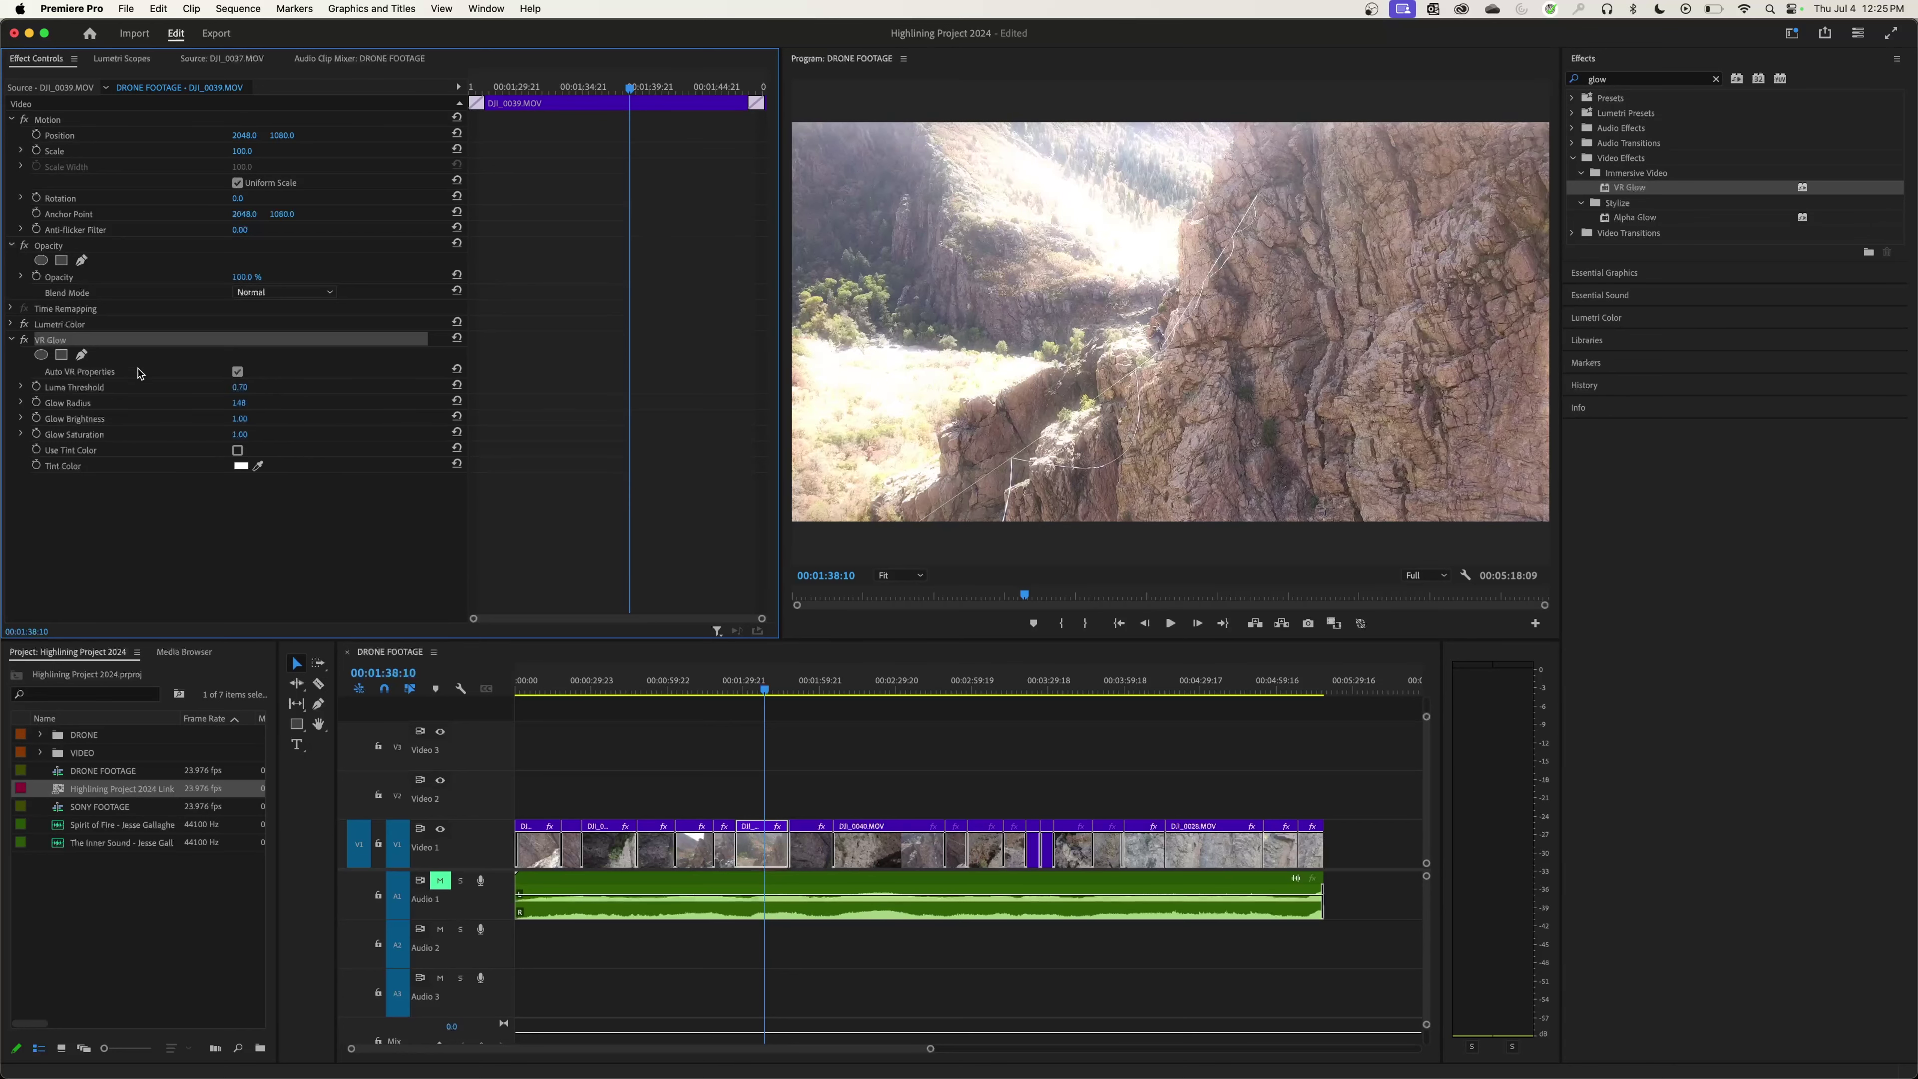
# Select the Lumetri Color and VR Glow effects together and collapse the VR Glow settings
pyautogui.click(82, 328)
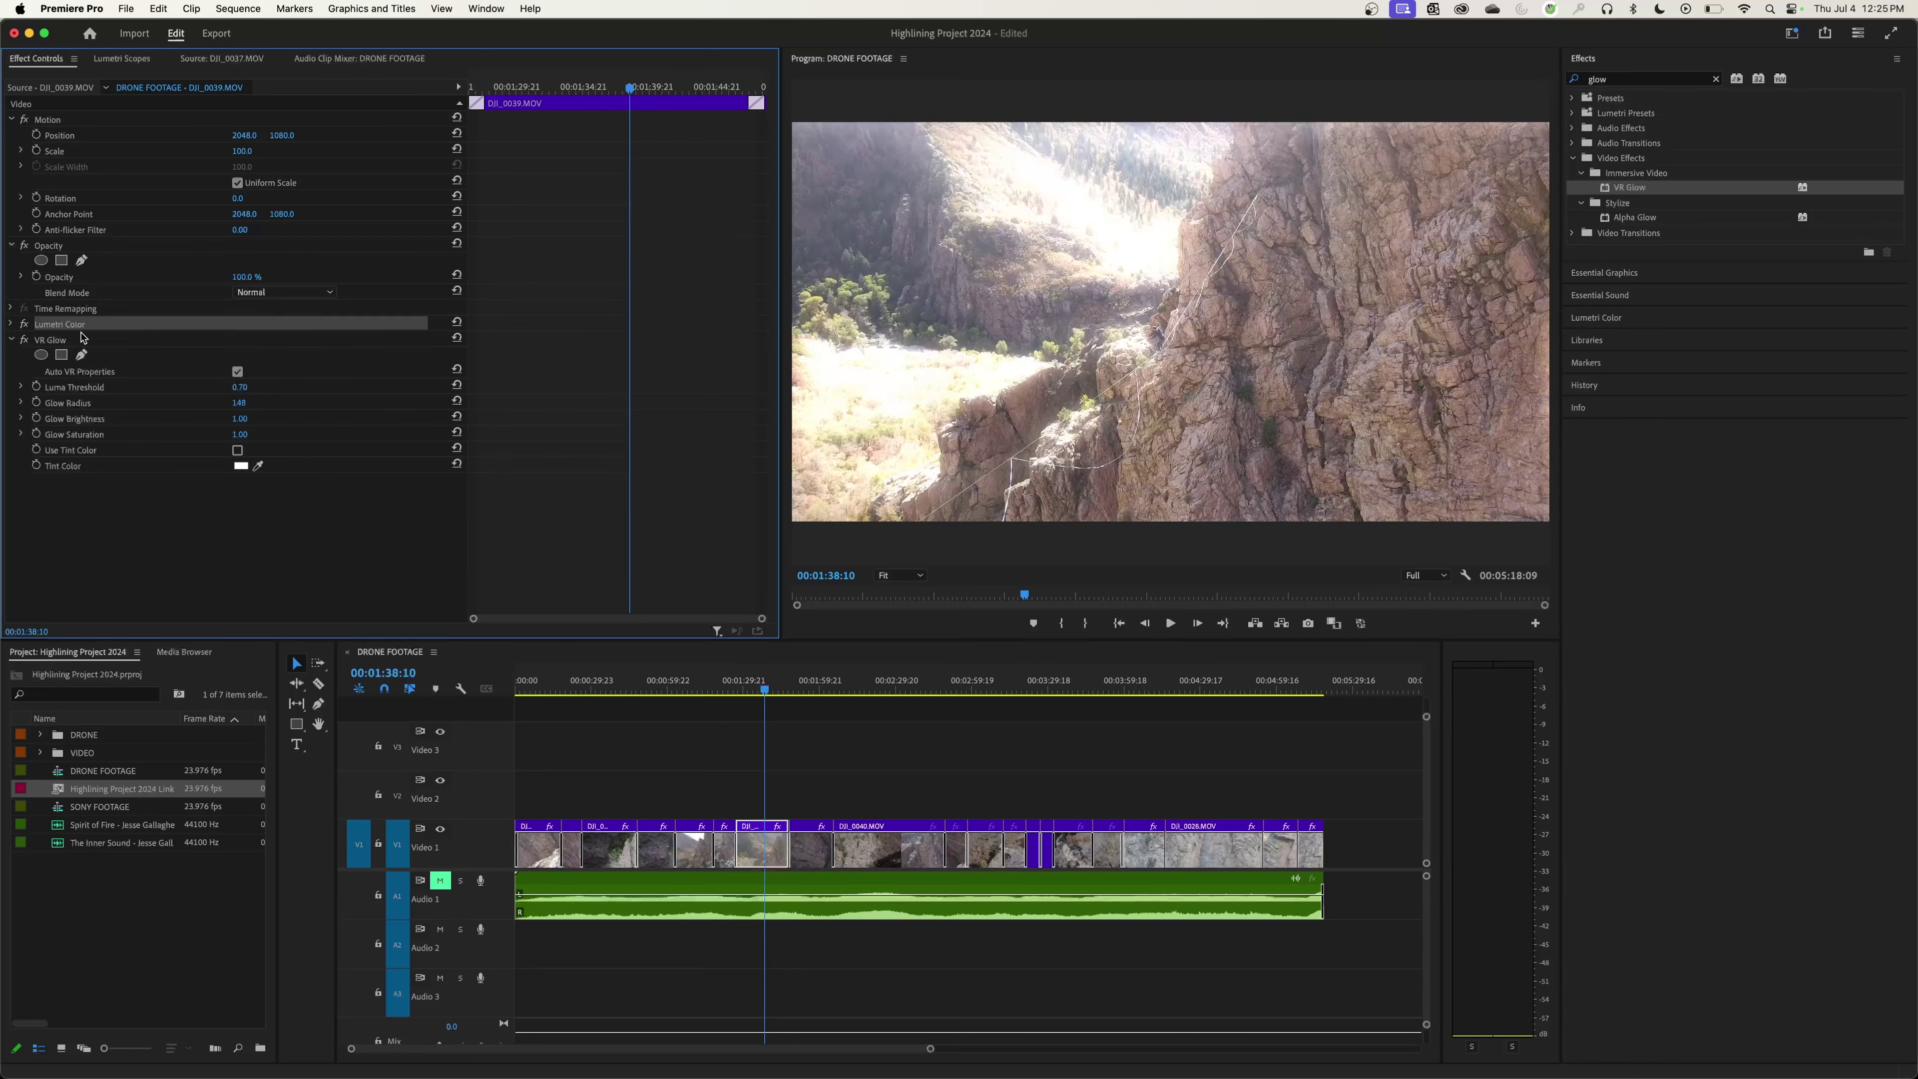
pyautogui.click(66, 343)
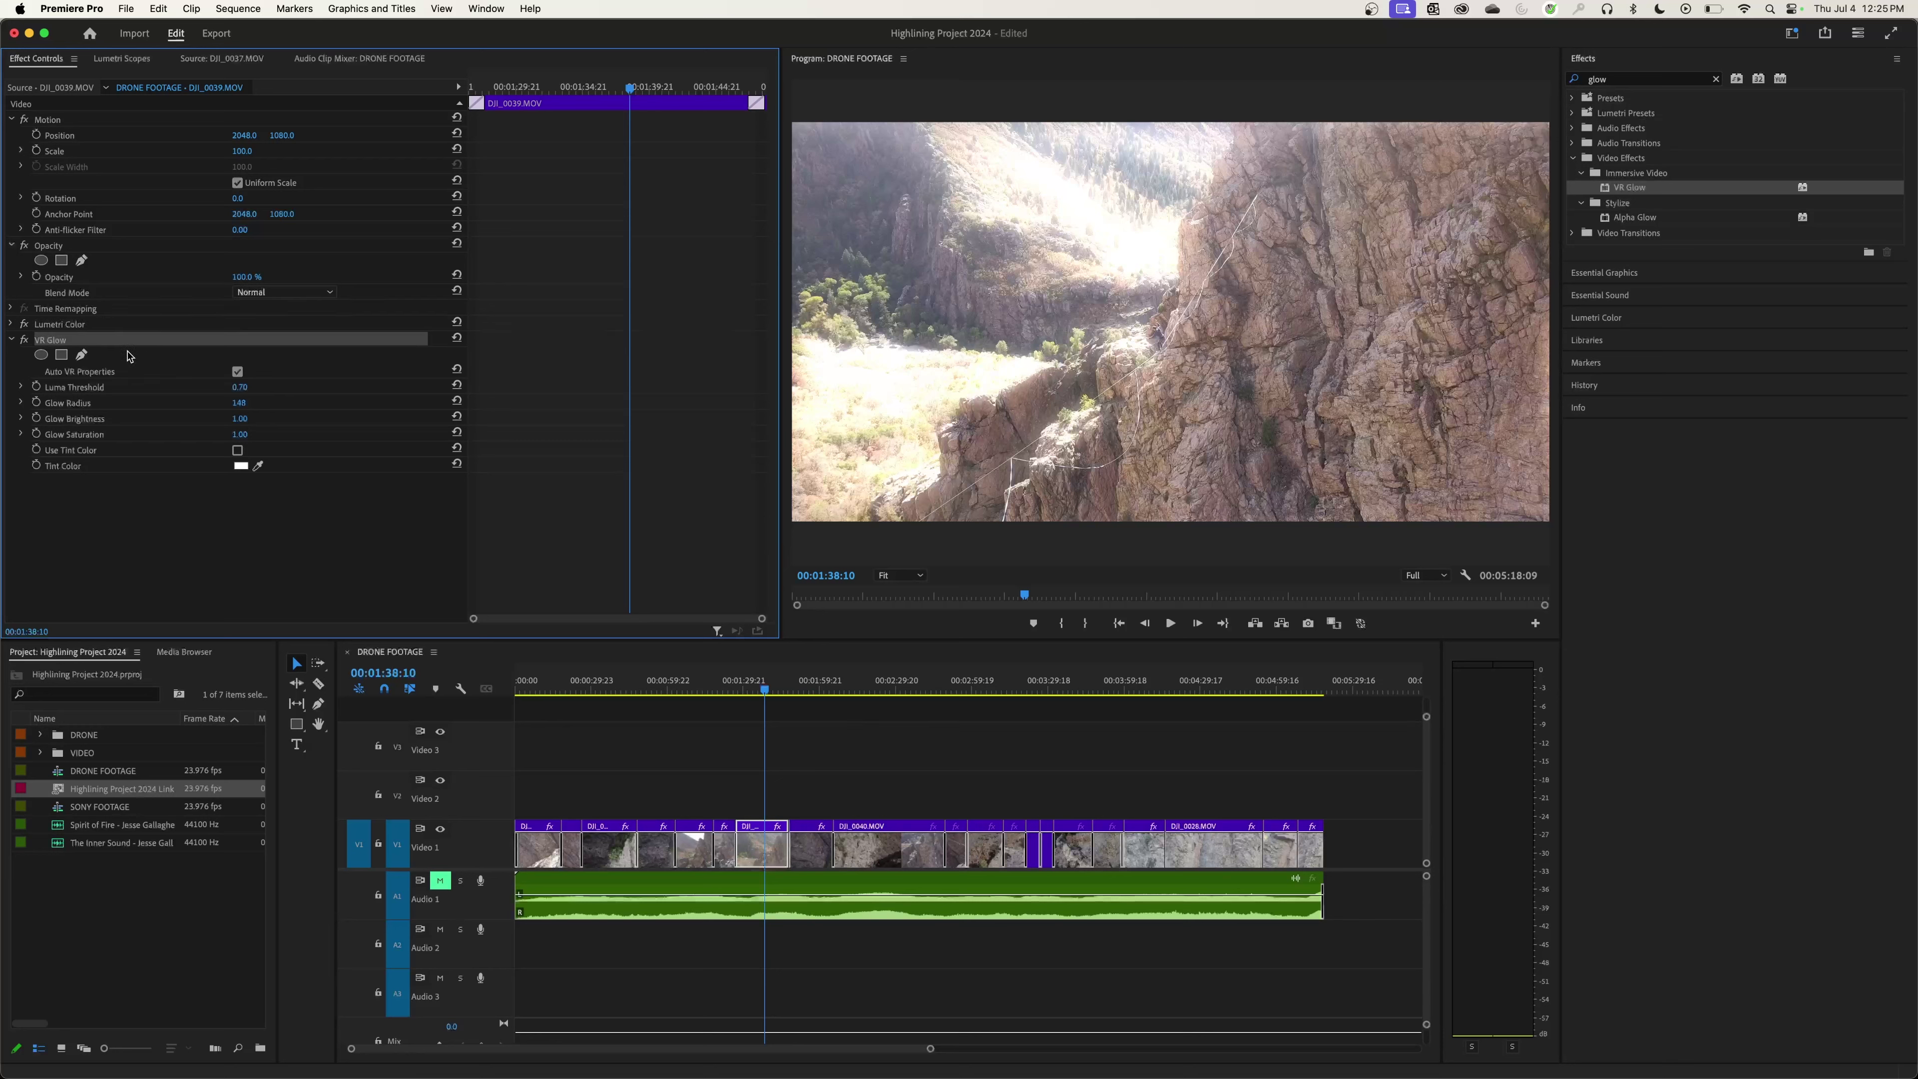
pyautogui.keyDown('shift'); pyautogui.click(60, 329); pyautogui.keyUp('shift')
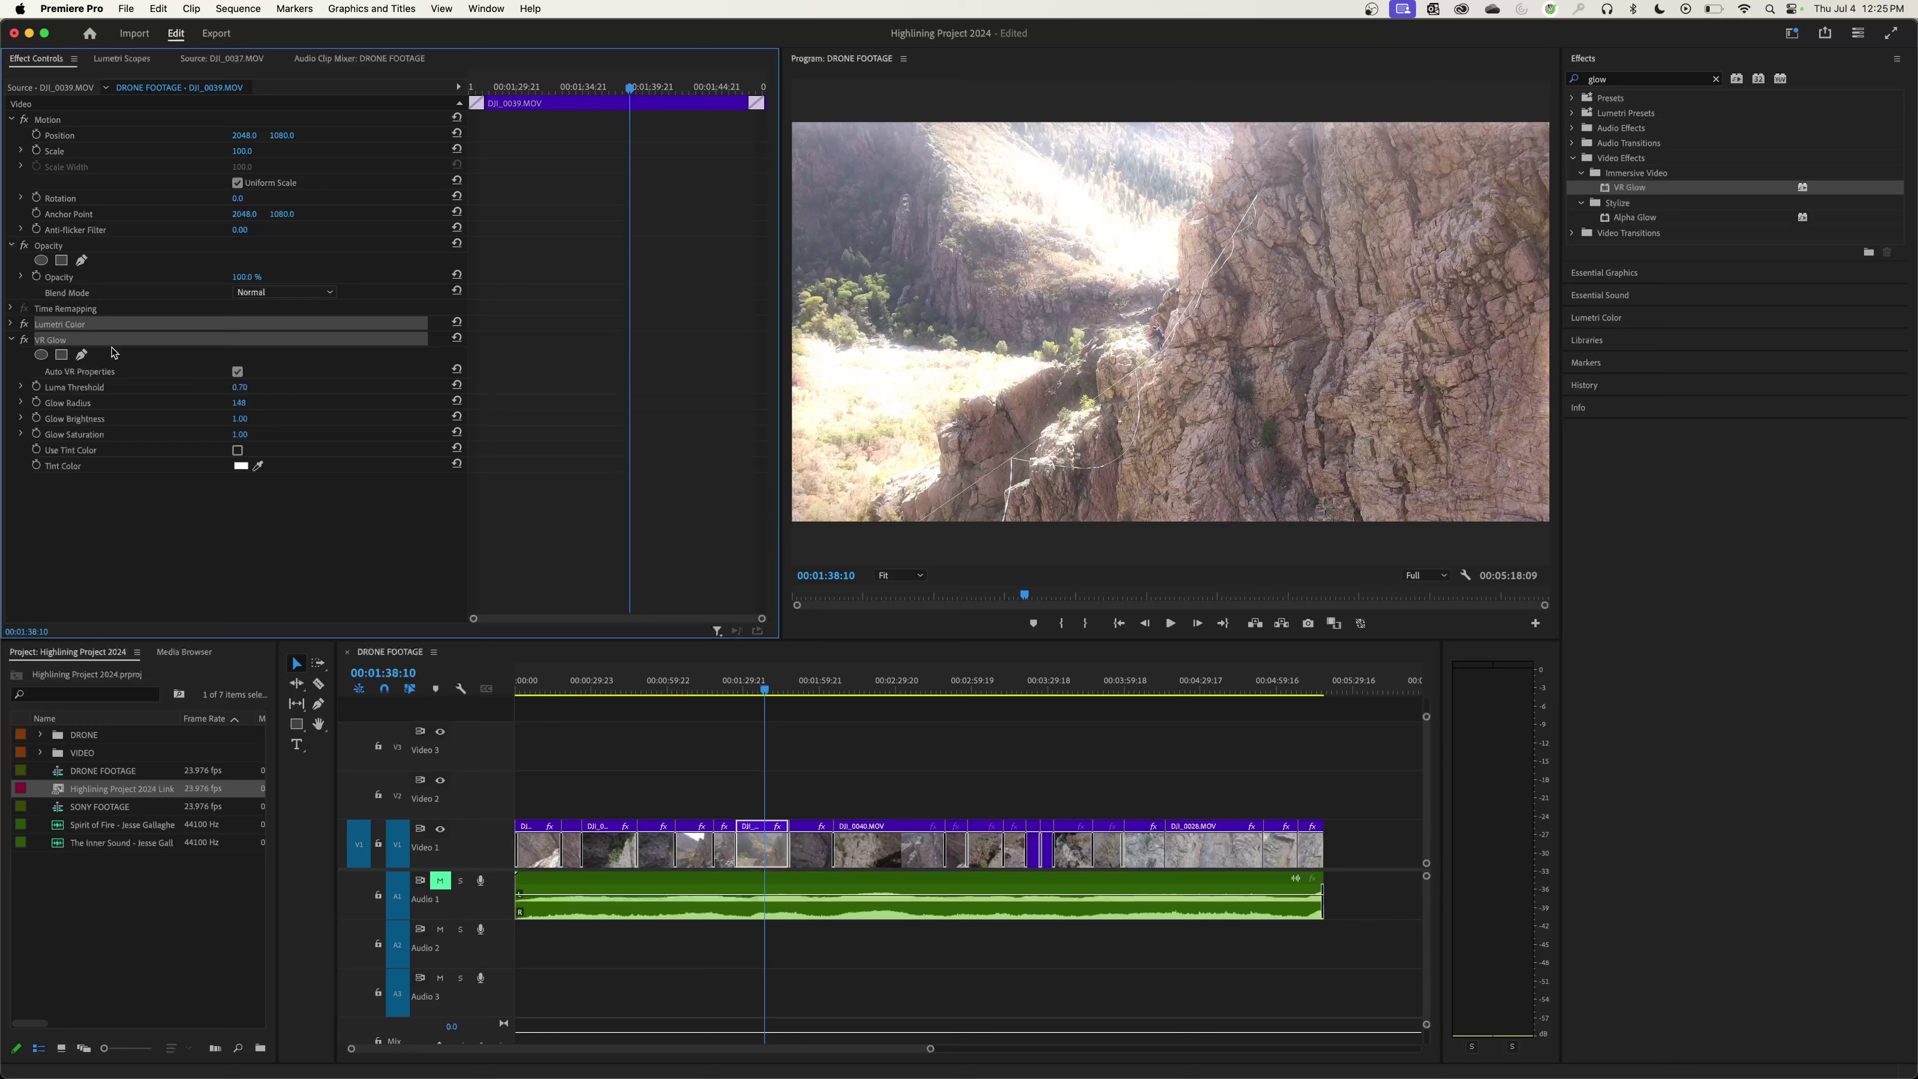
pyautogui.click(68, 324)
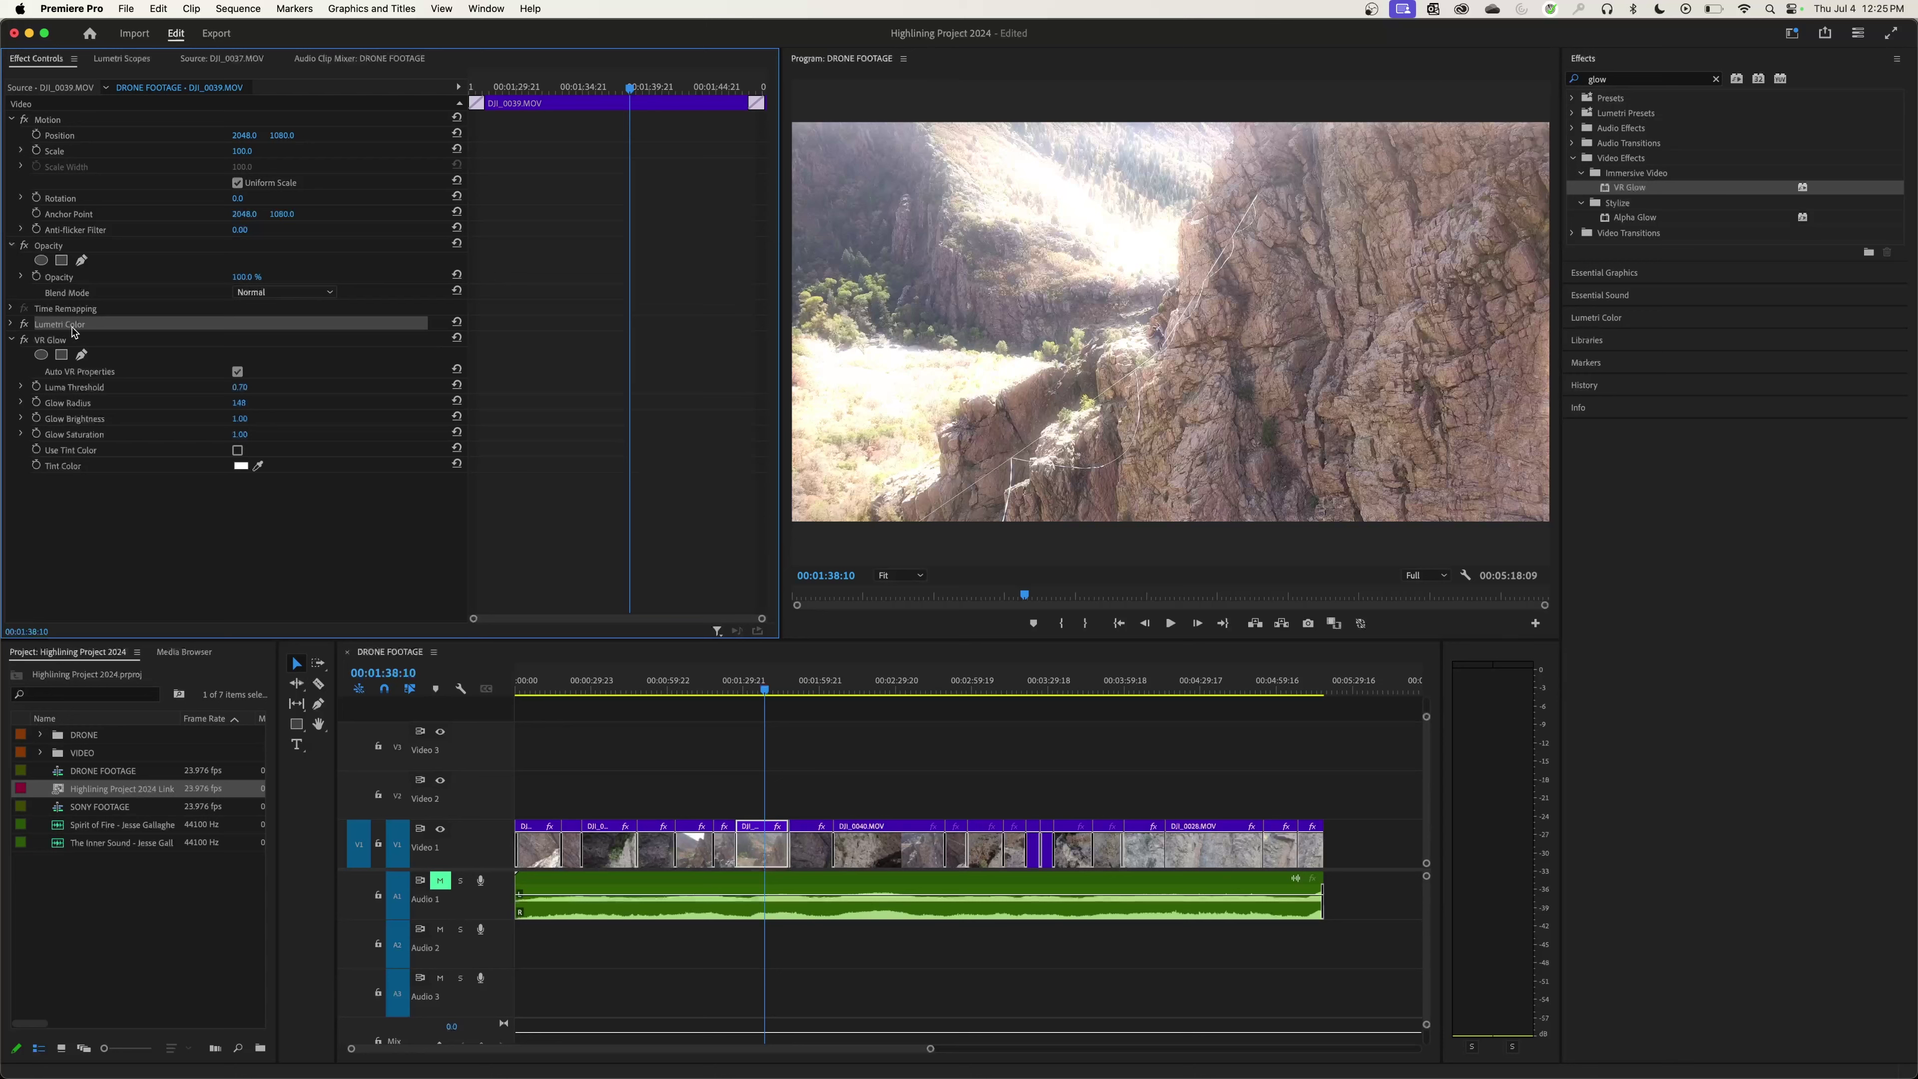
pyautogui.keyDown('shift'); pyautogui.click(60, 340); pyautogui.keyUp('shift')
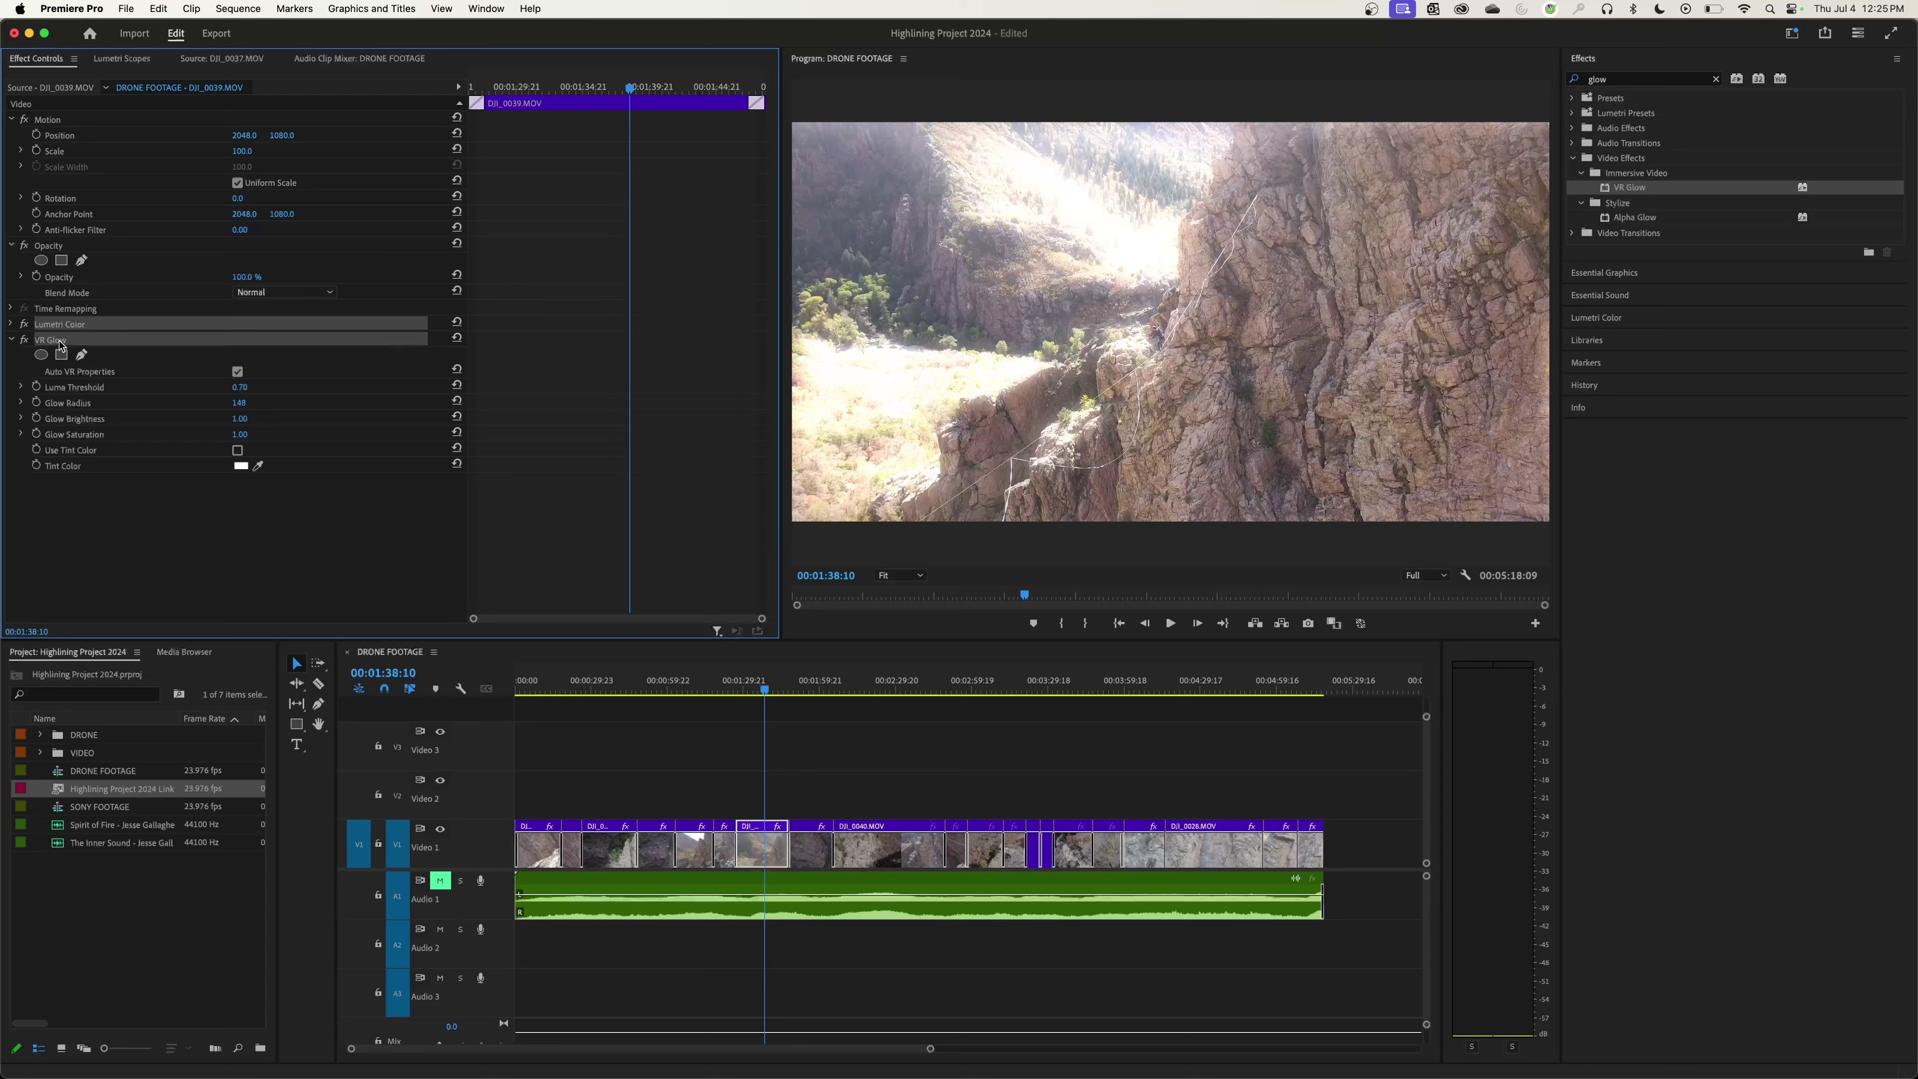
pyautogui.click(12, 339)
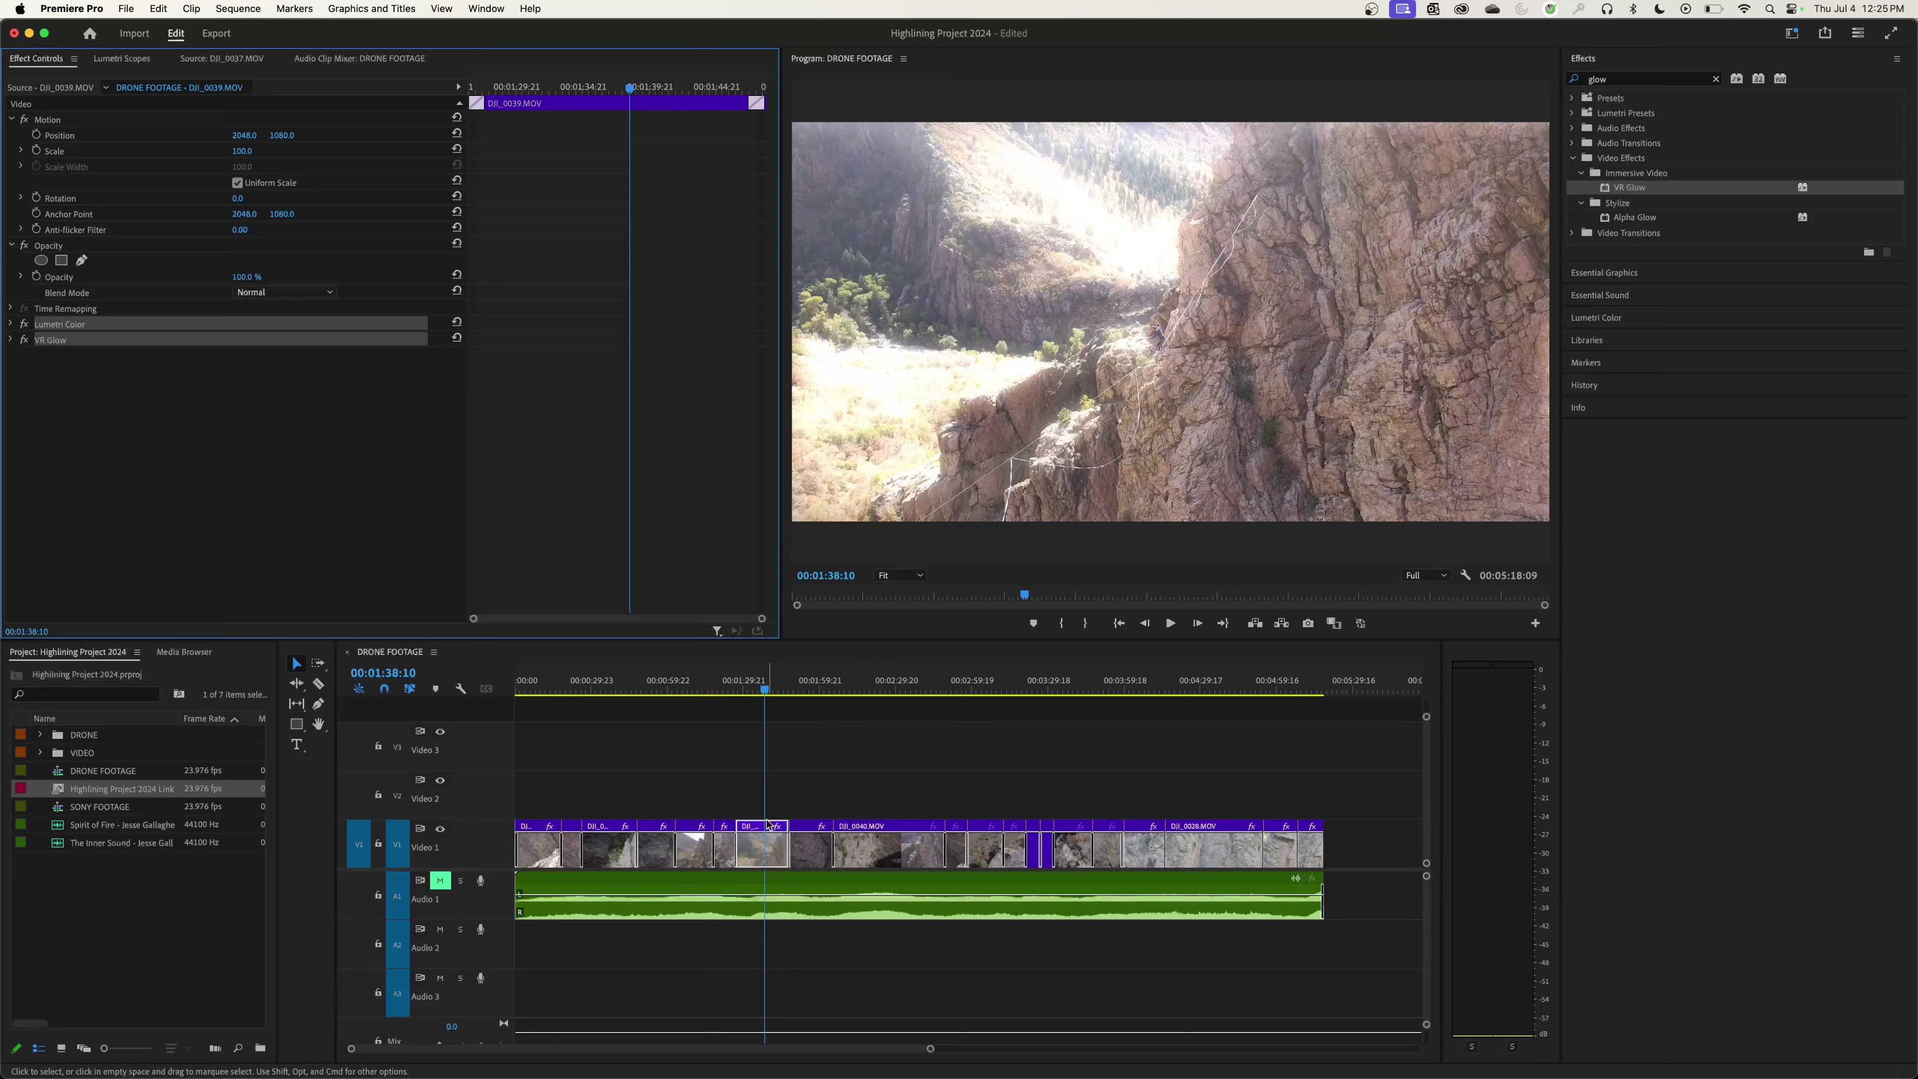
# Try to copy the DJI_0039.MOV clip's attributes onto DJI_0040.MOV and the three clips after it, including Lumetri Color but excluding Motion and VR Glow
pyautogui.rightClick(772, 852)
pyautogui.click(745, 776)
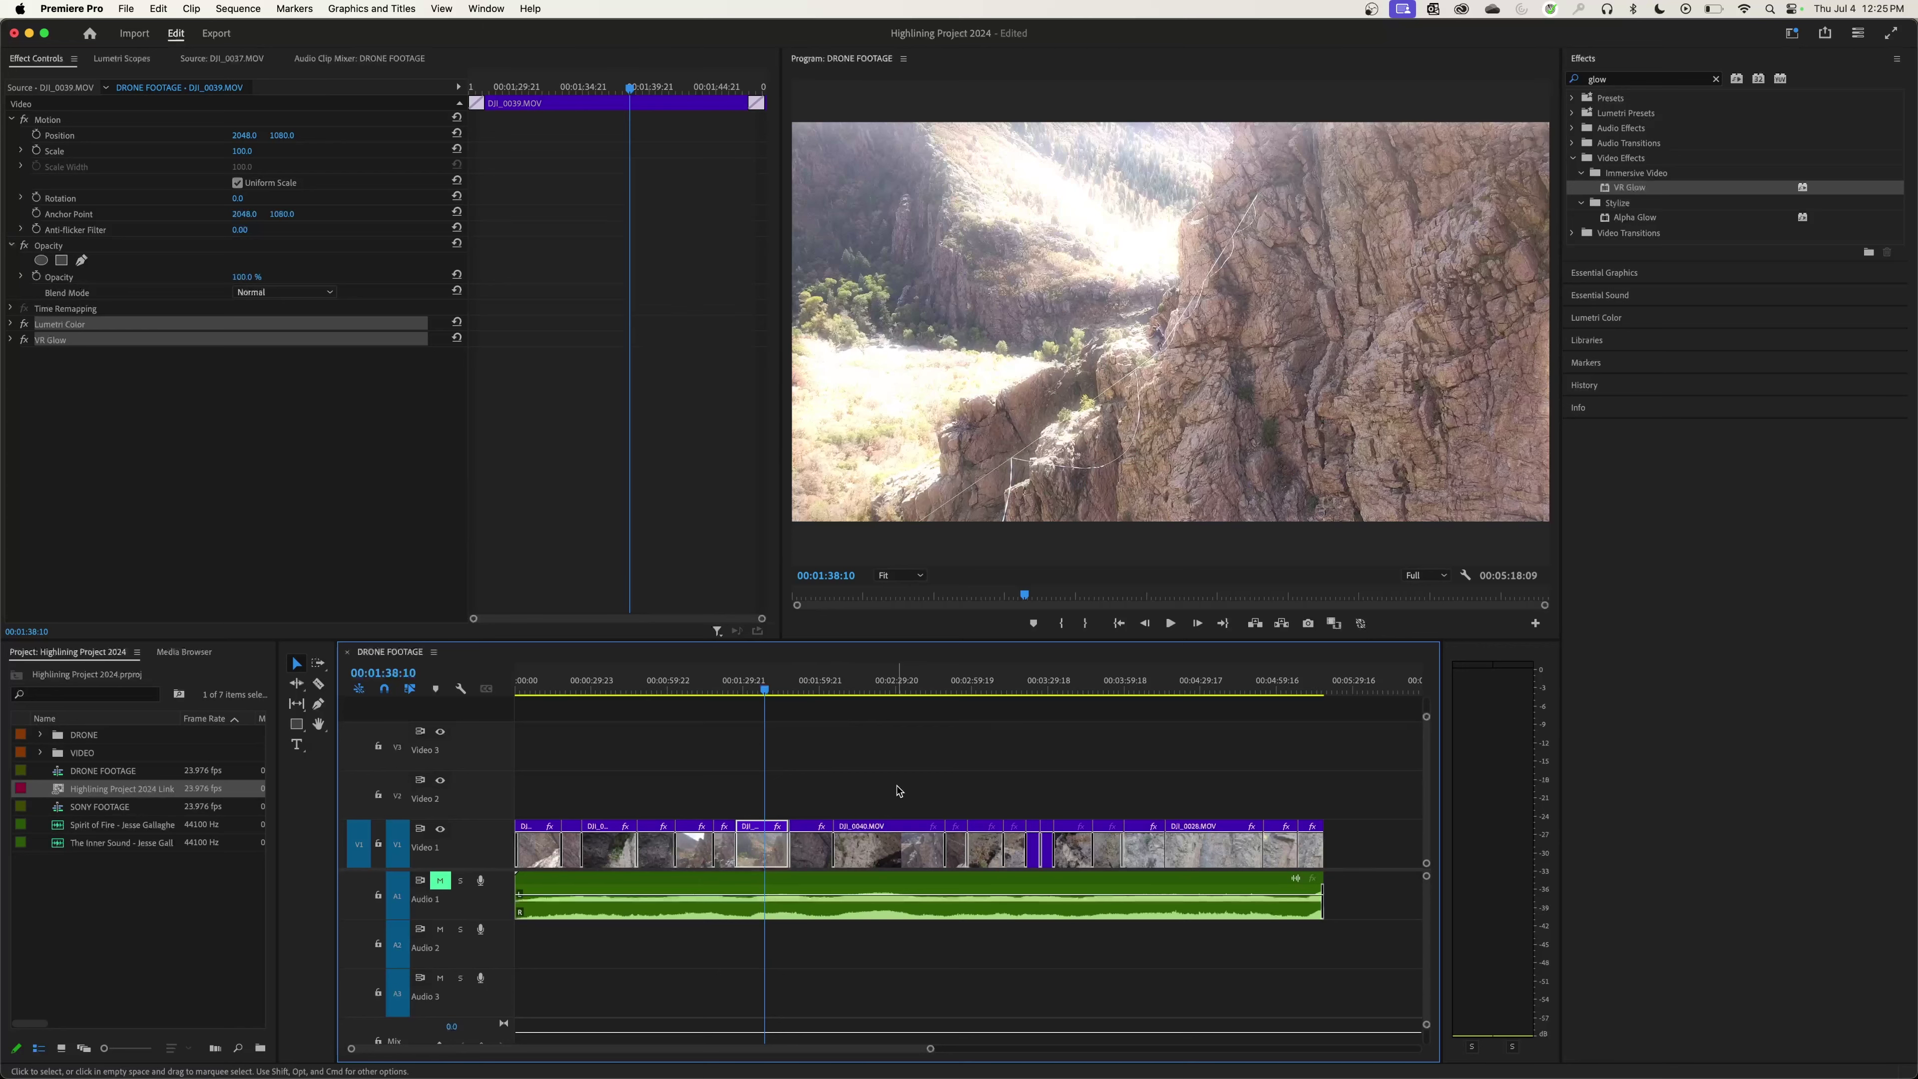
pyautogui.moveTo(856, 710); pyautogui.dragTo(900, 711)
pyautogui.moveTo(893, 801); pyautogui.dragTo(1018, 861)
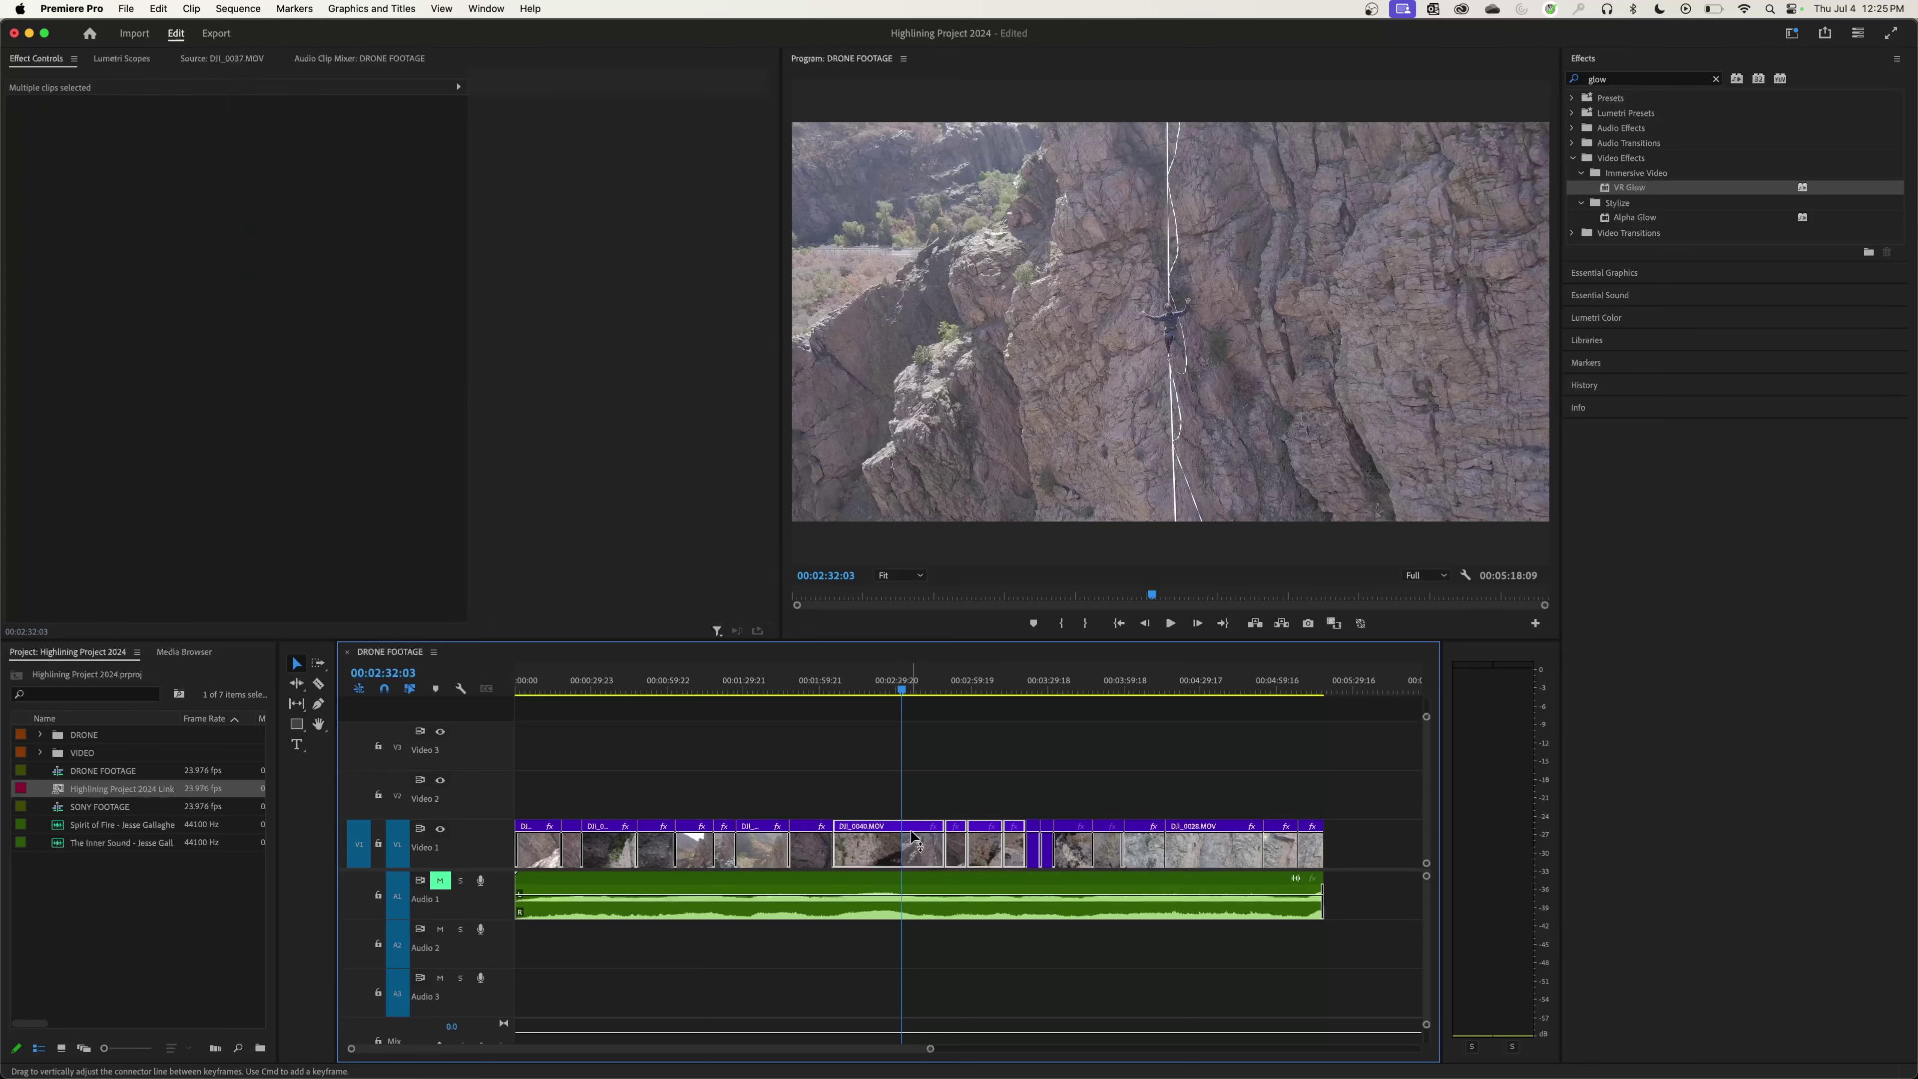
pyautogui.rightClick(923, 846)
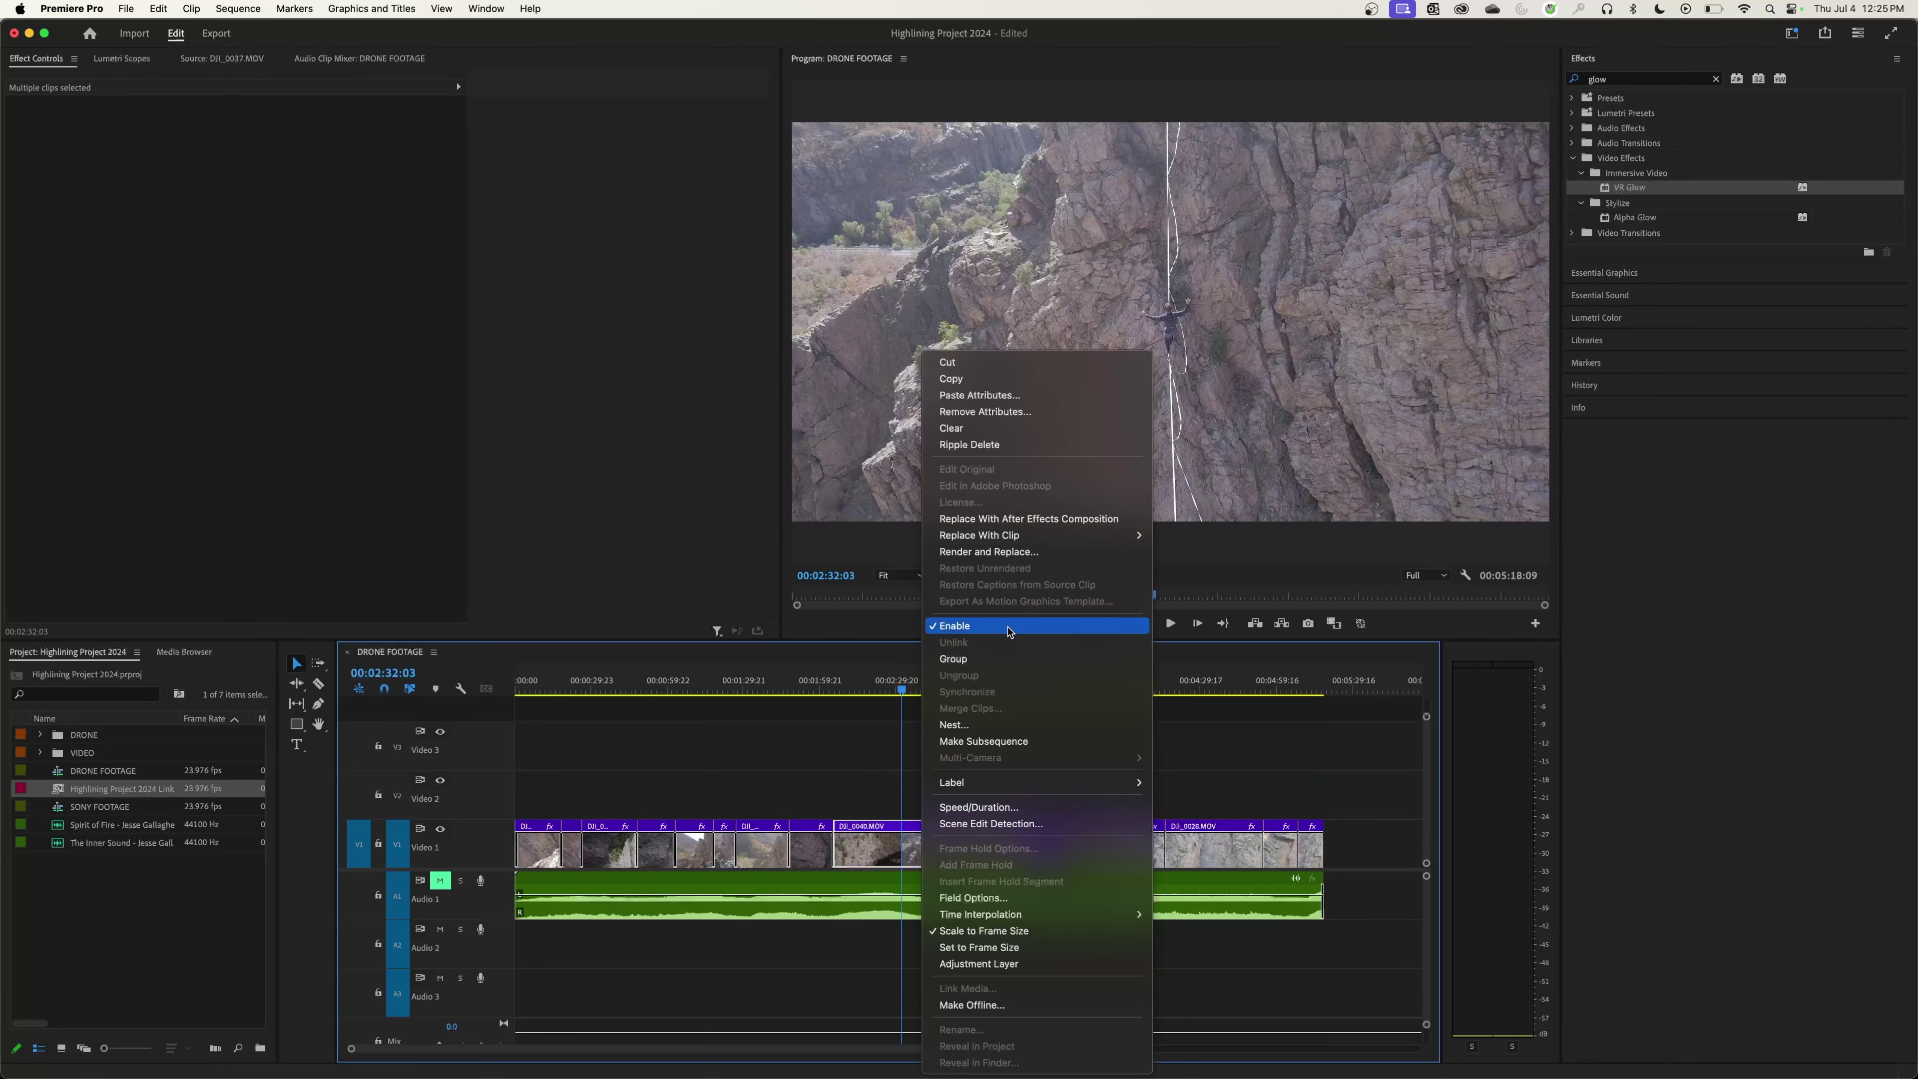
pyautogui.click(906, 686)
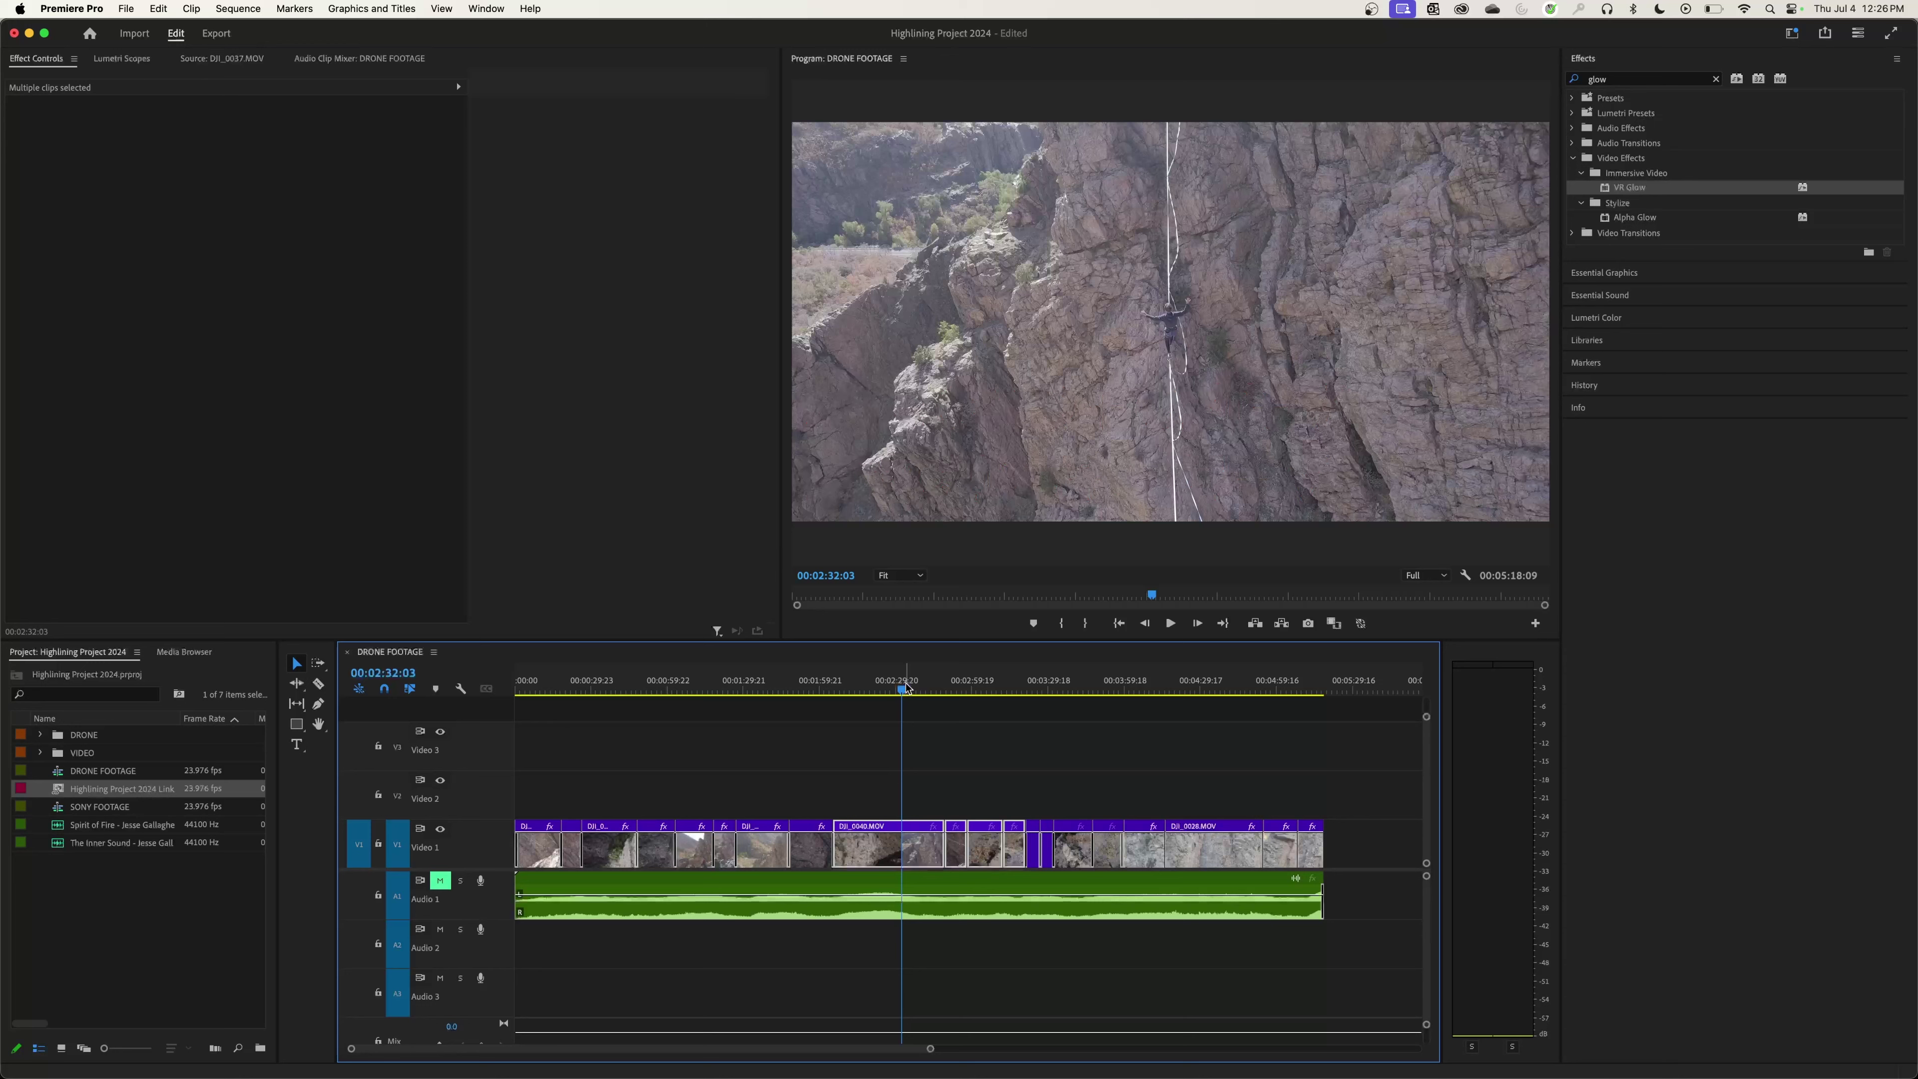
pyautogui.press('super+alt+v')
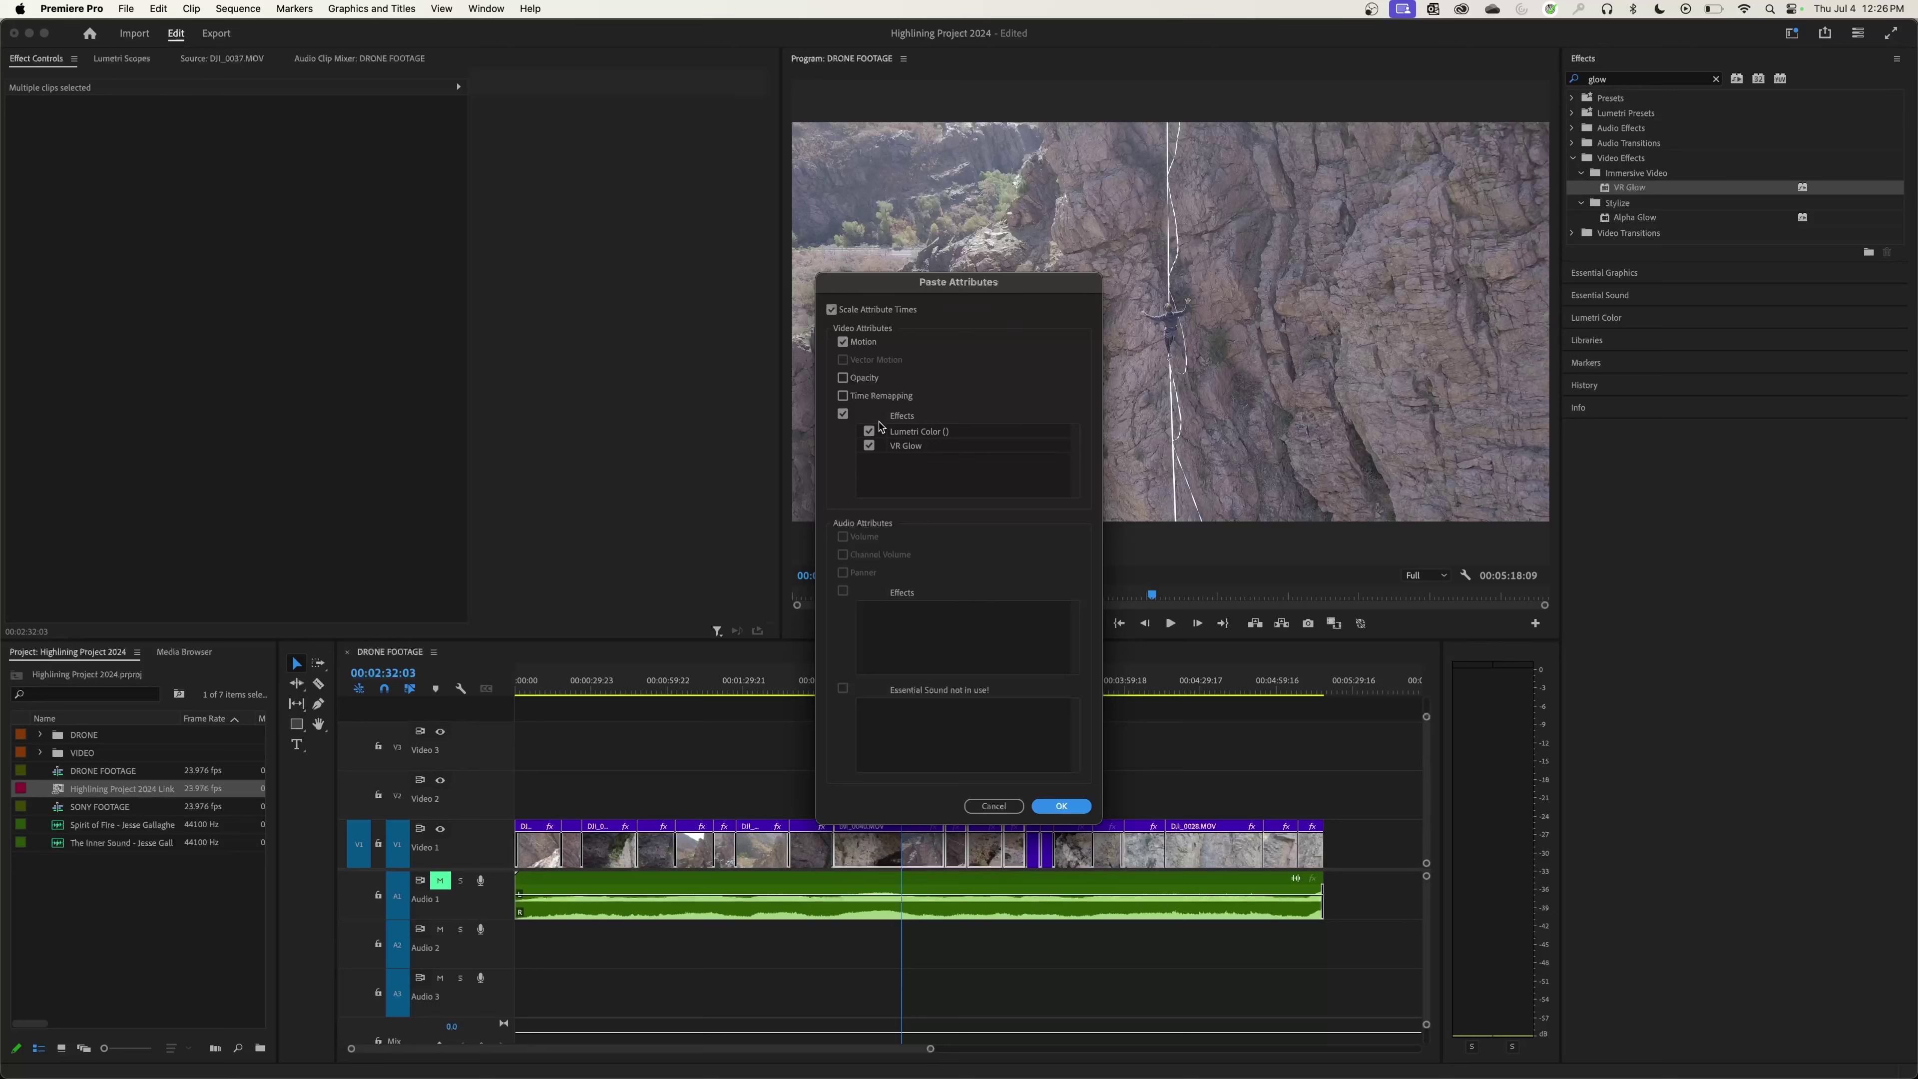
pyautogui.click(843, 342)
pyautogui.click(870, 447)
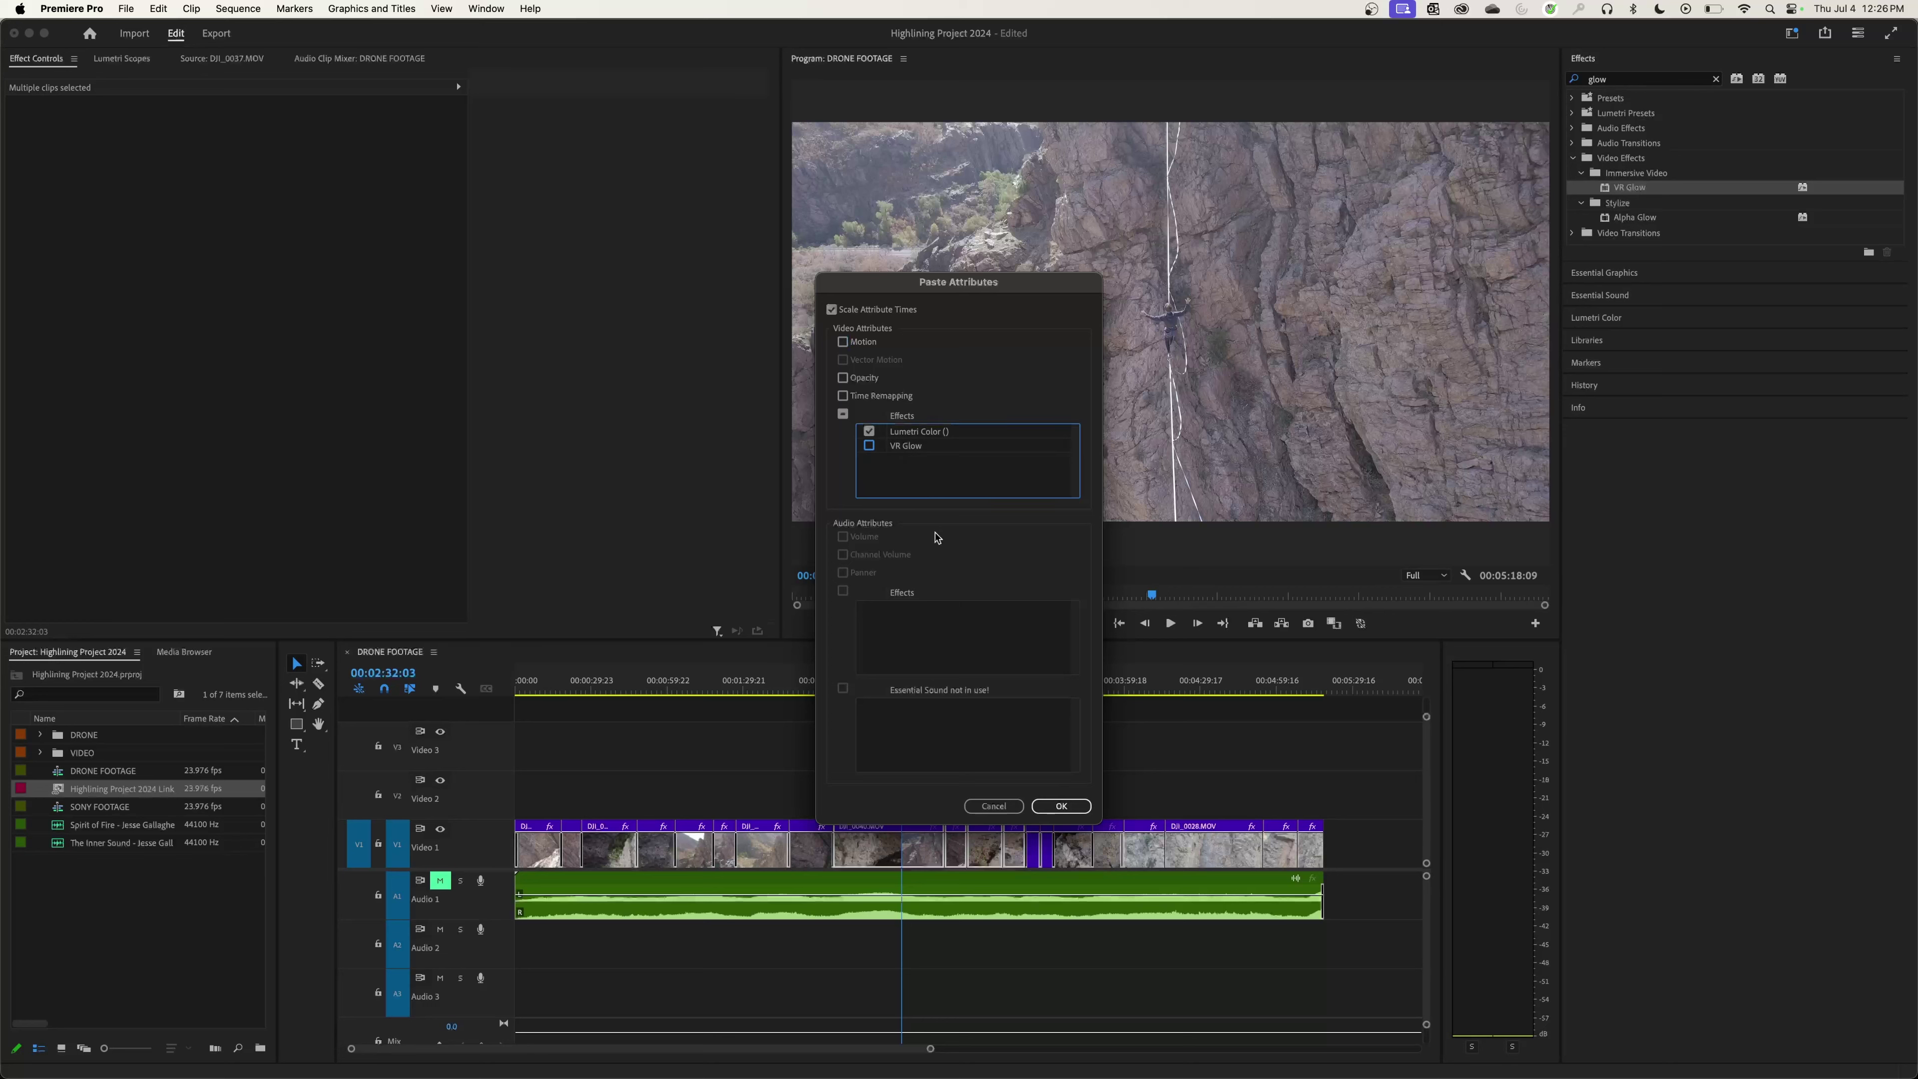
pyautogui.click(1074, 802)
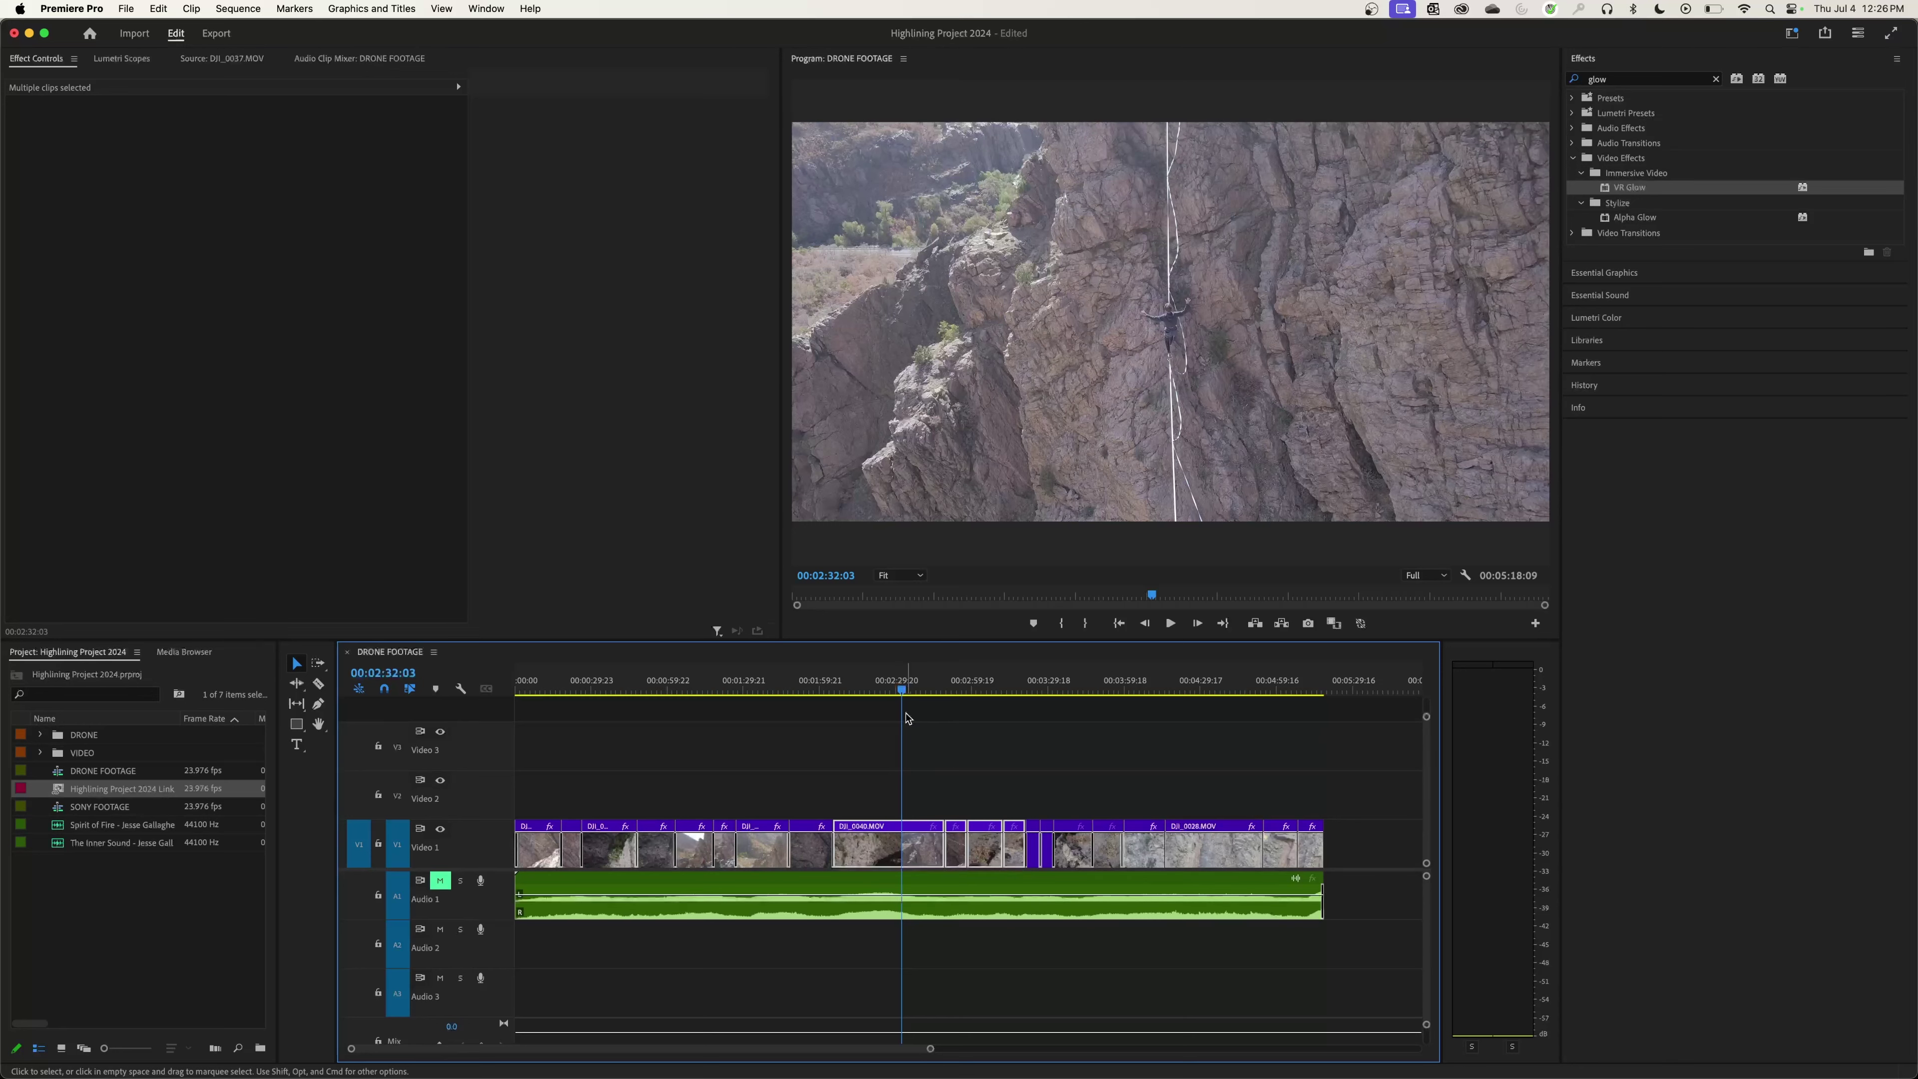
# Select the DJI_0039.MOV clip and copy its Lumetri Color and VR Glow effects together
pyautogui.click(769, 683)
pyautogui.click(780, 823)
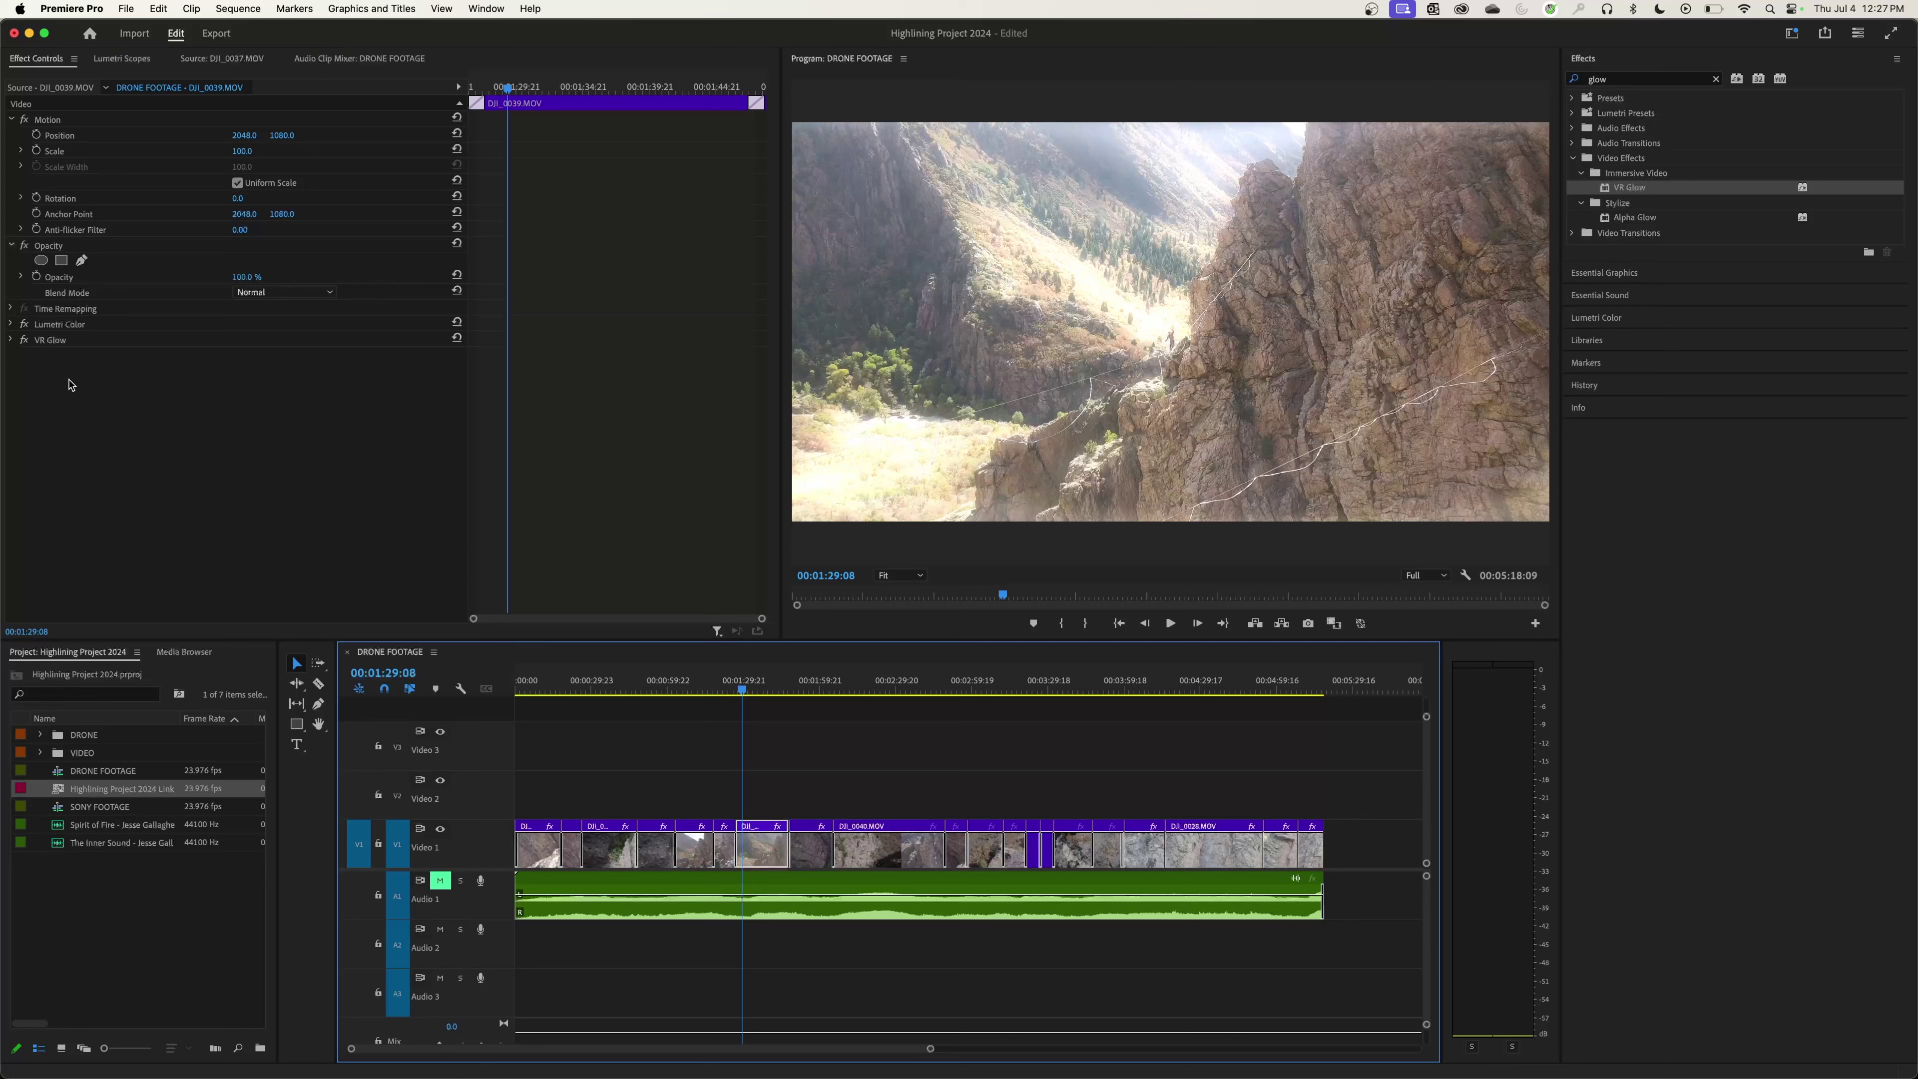
pyautogui.click(75, 375)
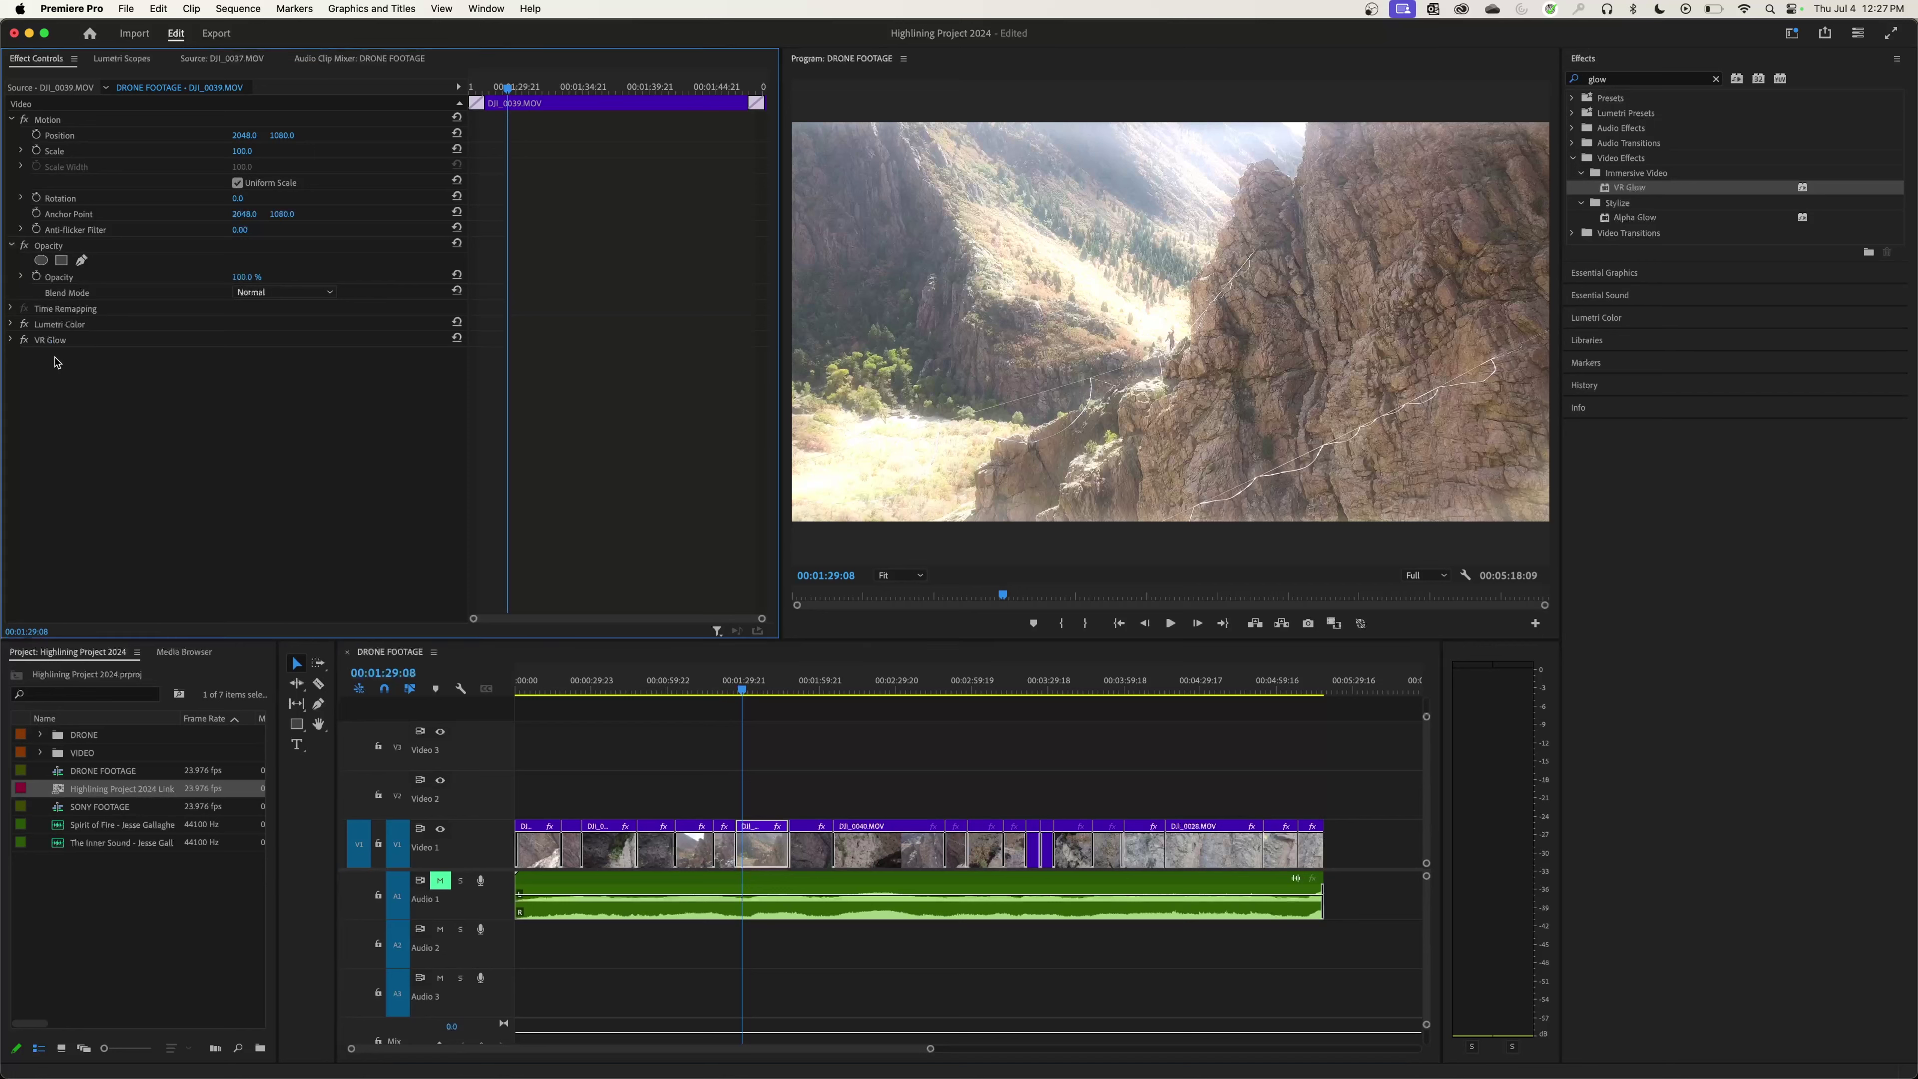
pyautogui.click(50, 339)
pyautogui.click(59, 324)
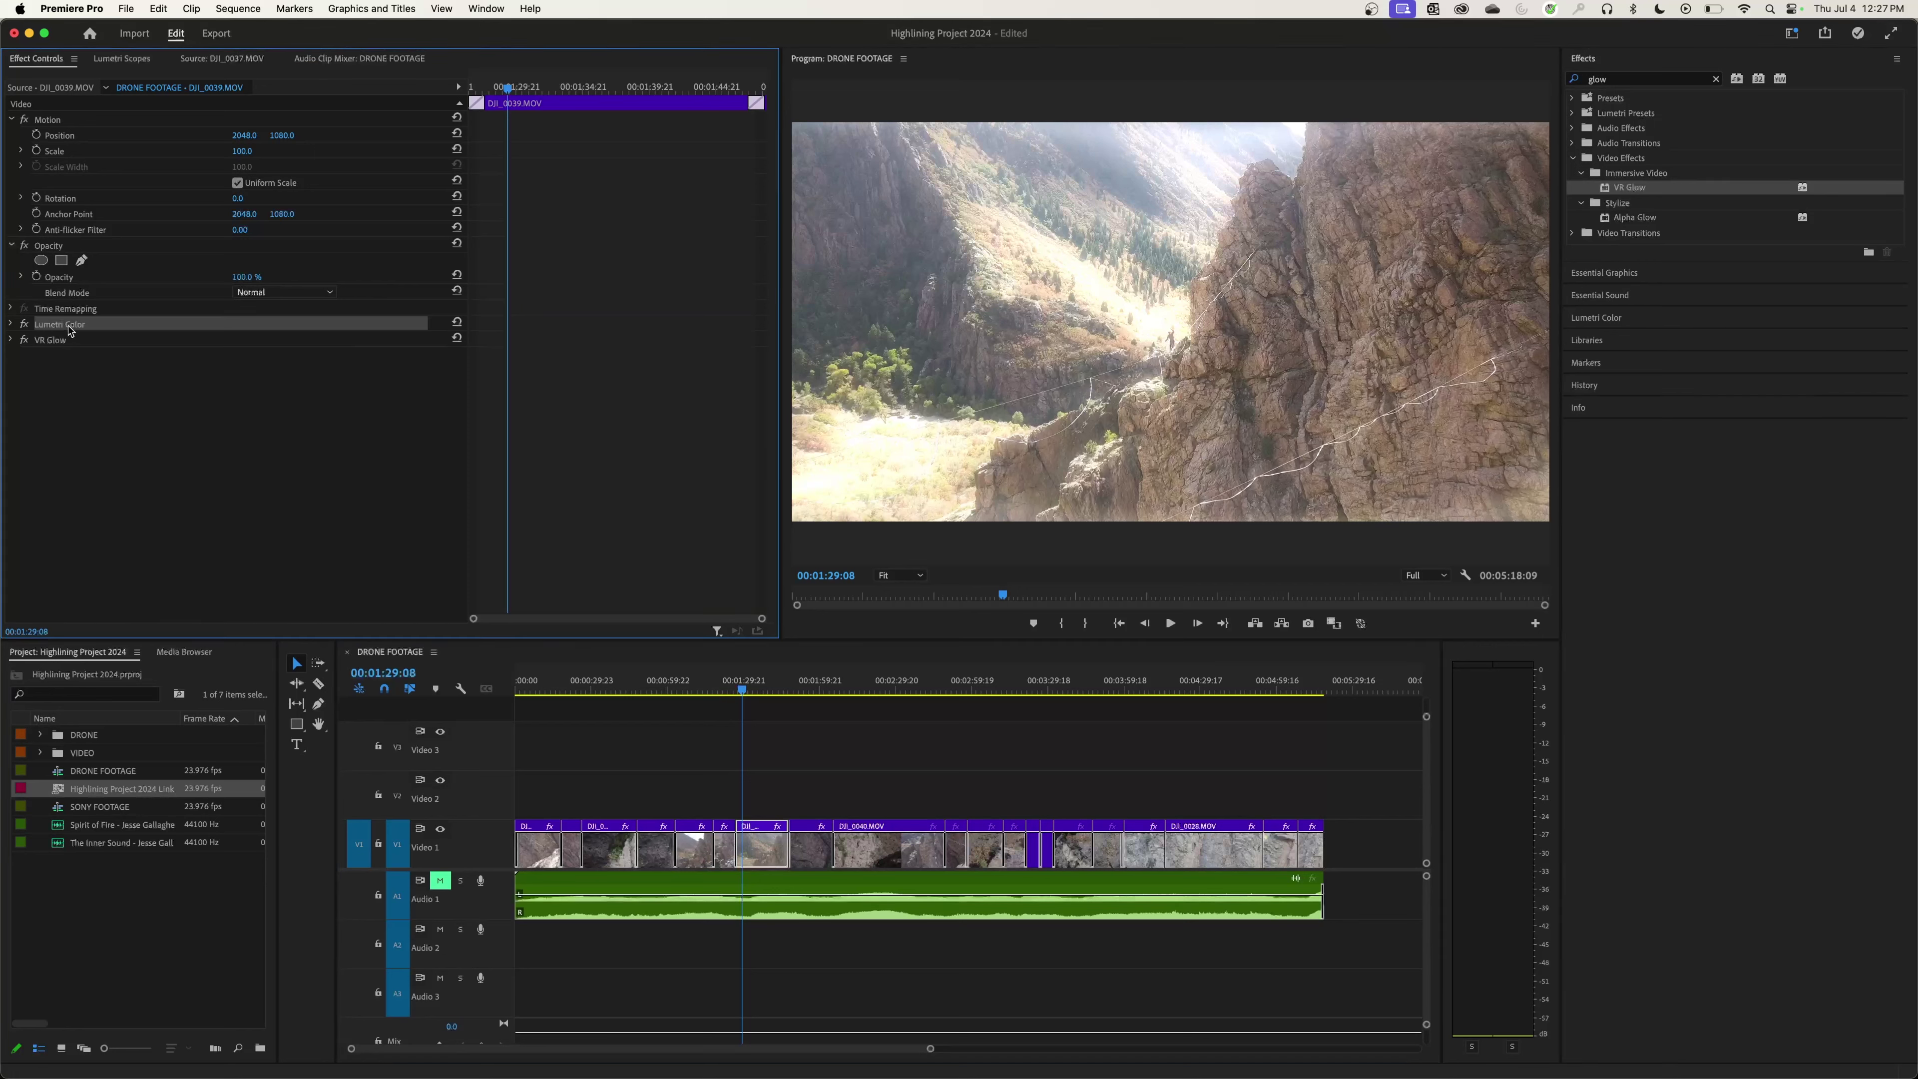
pyautogui.keyDown('shift'); pyautogui.click(59, 342); pyautogui.keyUp('shift')
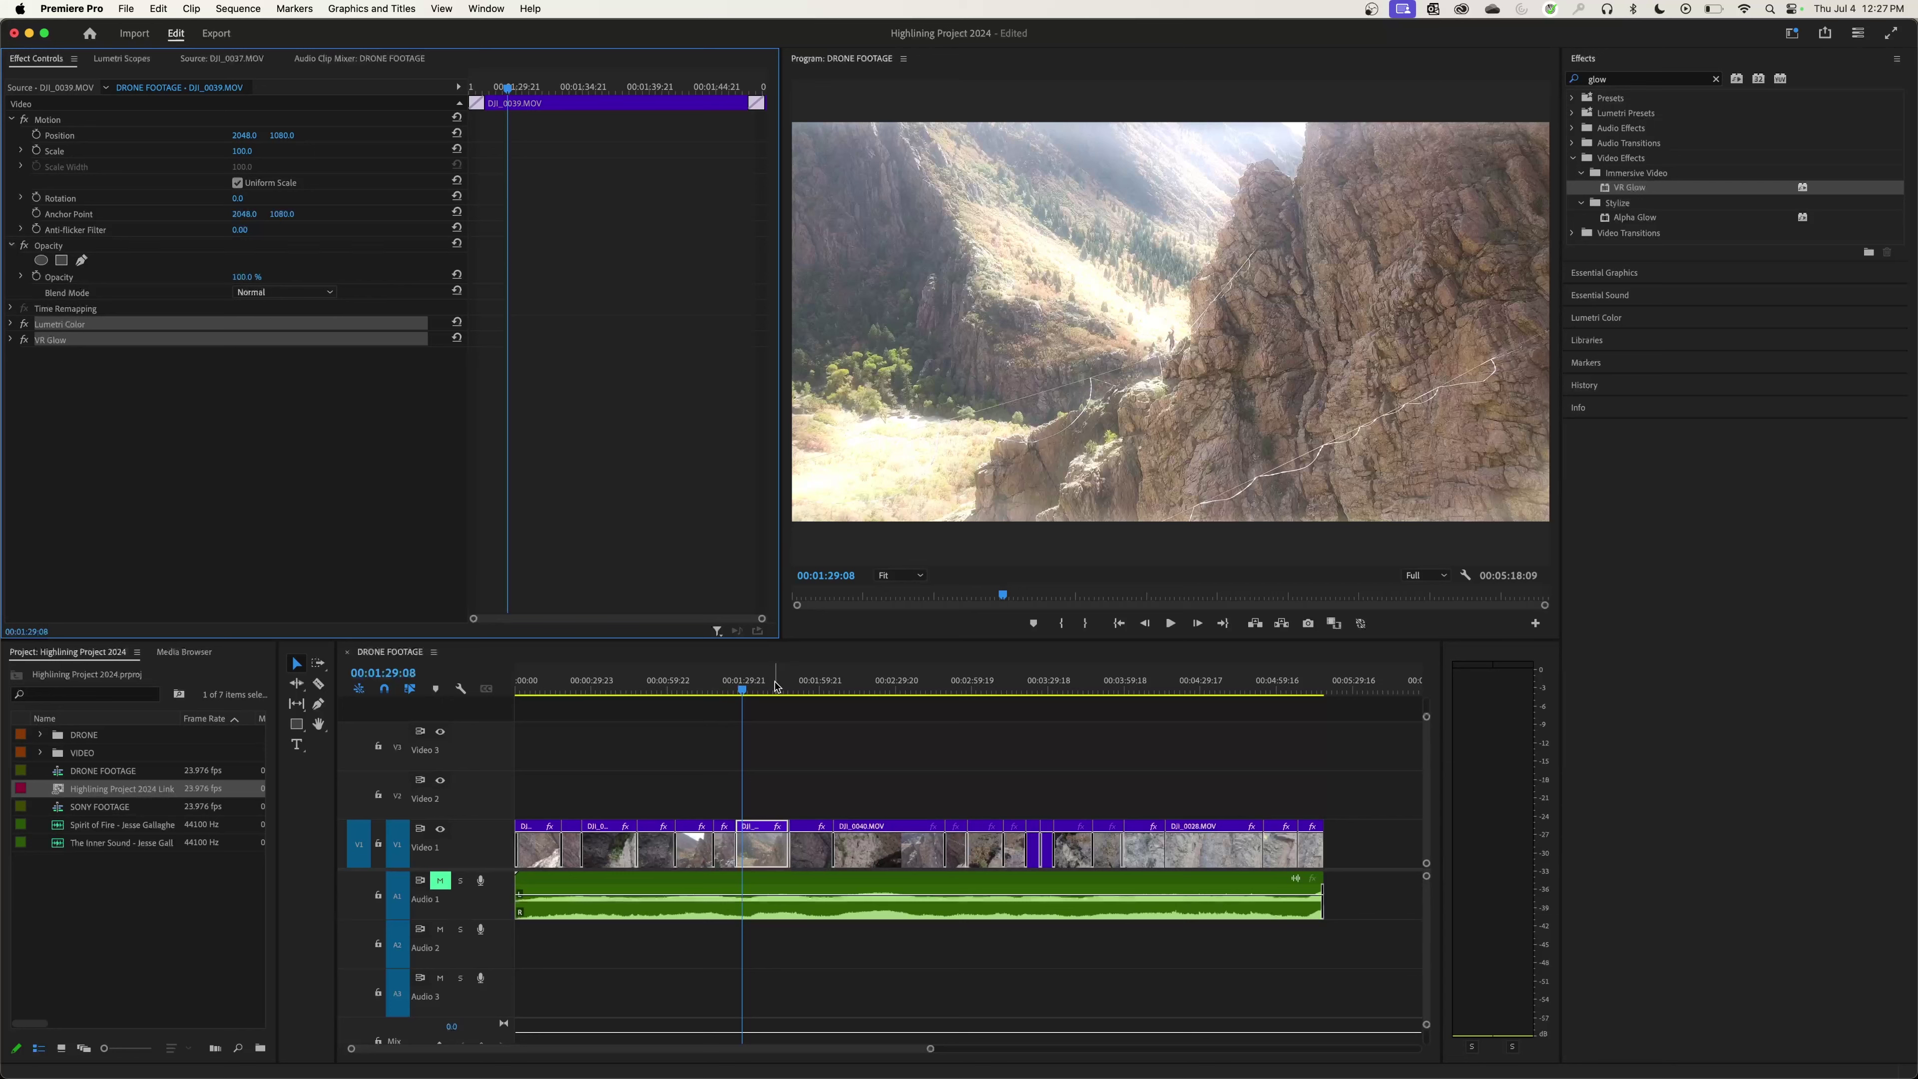
# Paste the copied effects onto the long DJI_0040.MOV clip and the four clips after it, and preview the footage around 00:02:37:10
pyautogui.moveTo(826, 689); pyautogui.dragTo(939, 693)
pyautogui.moveTo(901, 788); pyautogui.dragTo(1031, 866)
pyautogui.click(916, 690)
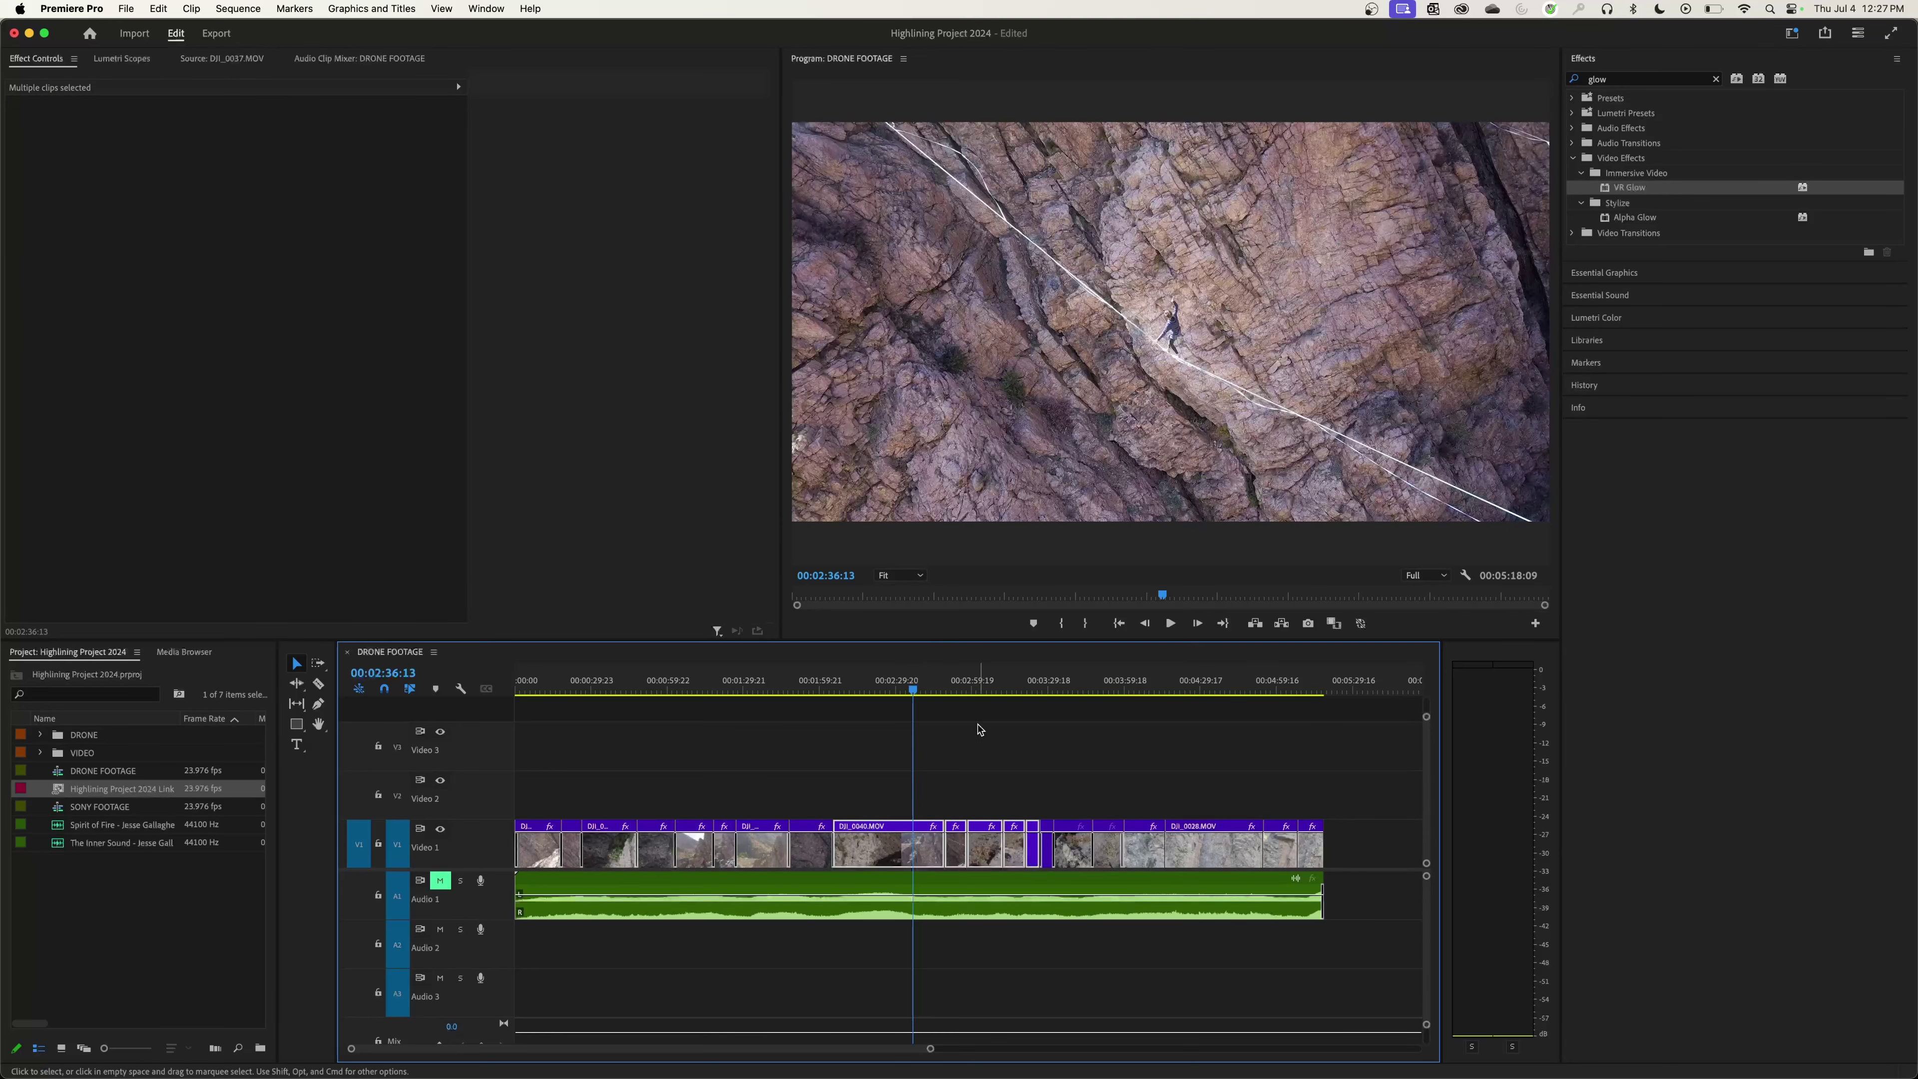
pyautogui.moveTo(955, 686); pyautogui.dragTo(915, 686)
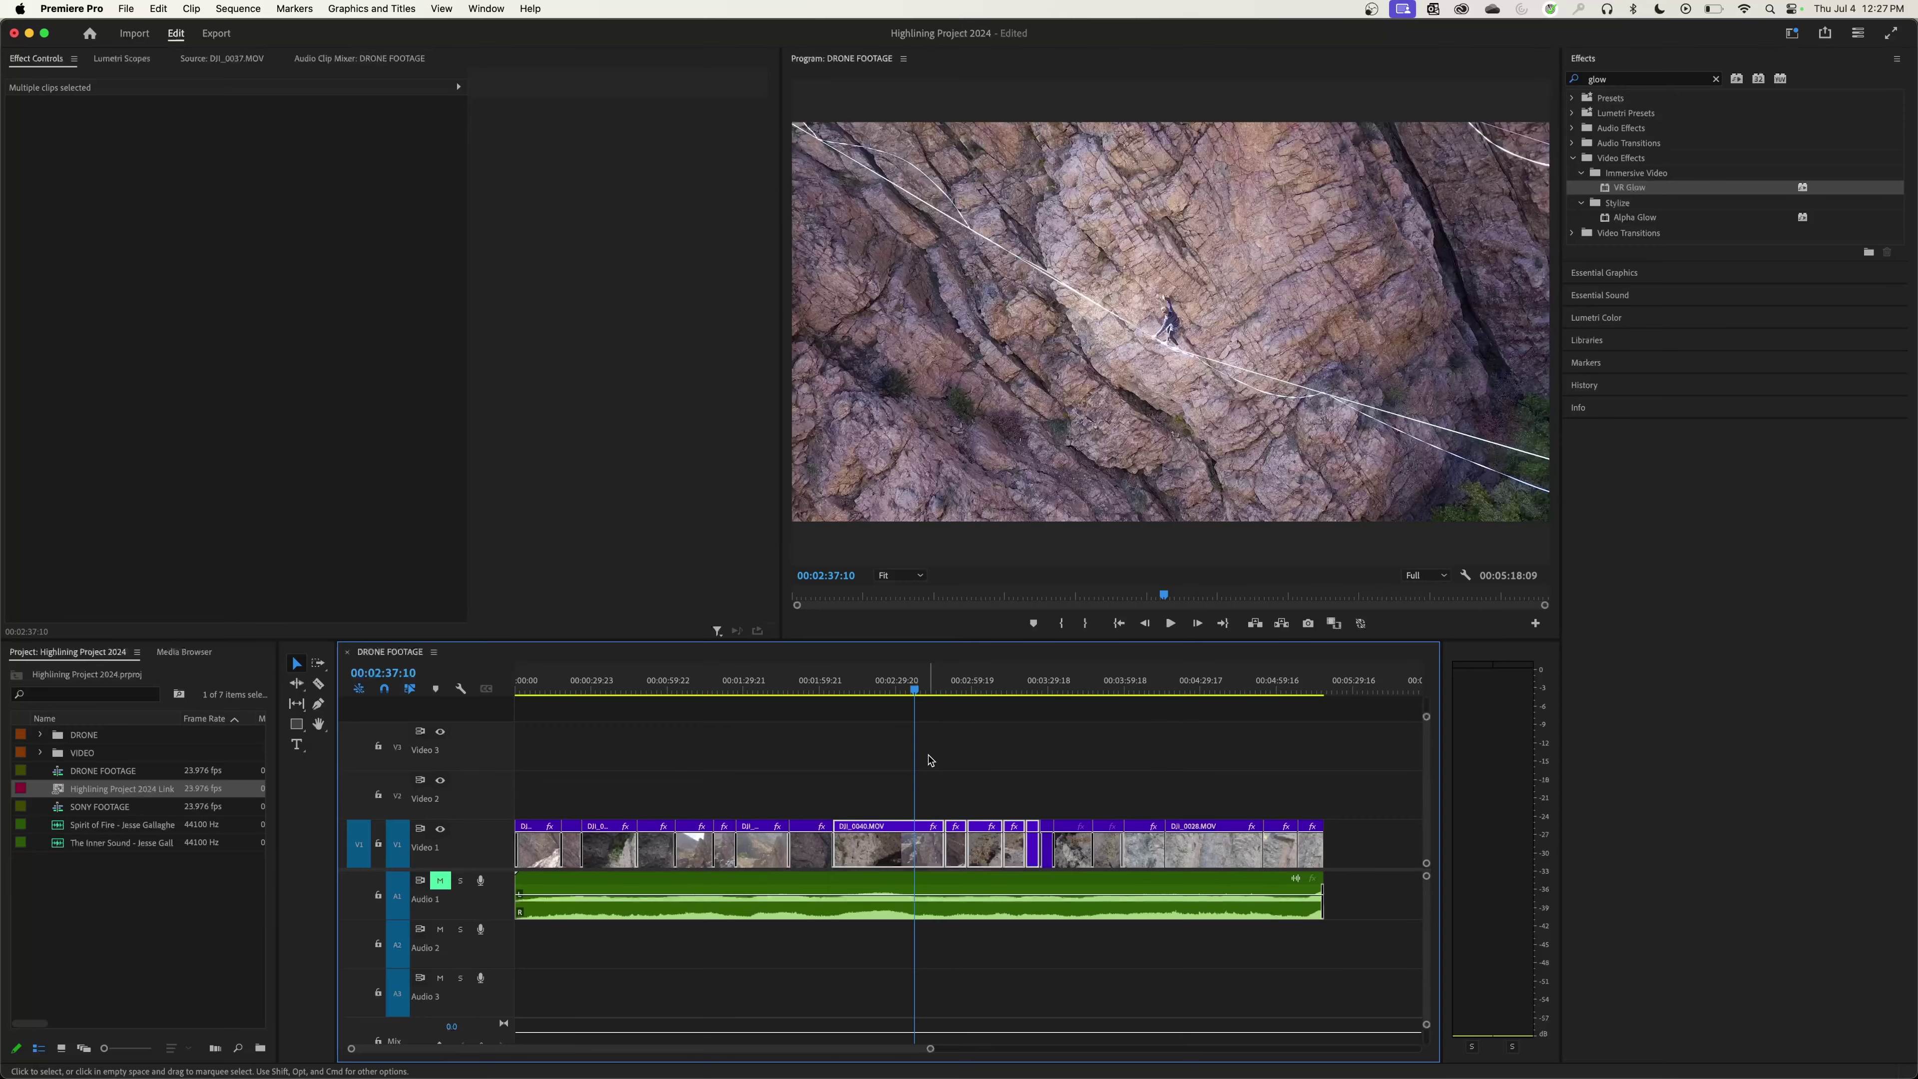
pyautogui.click(906, 850)
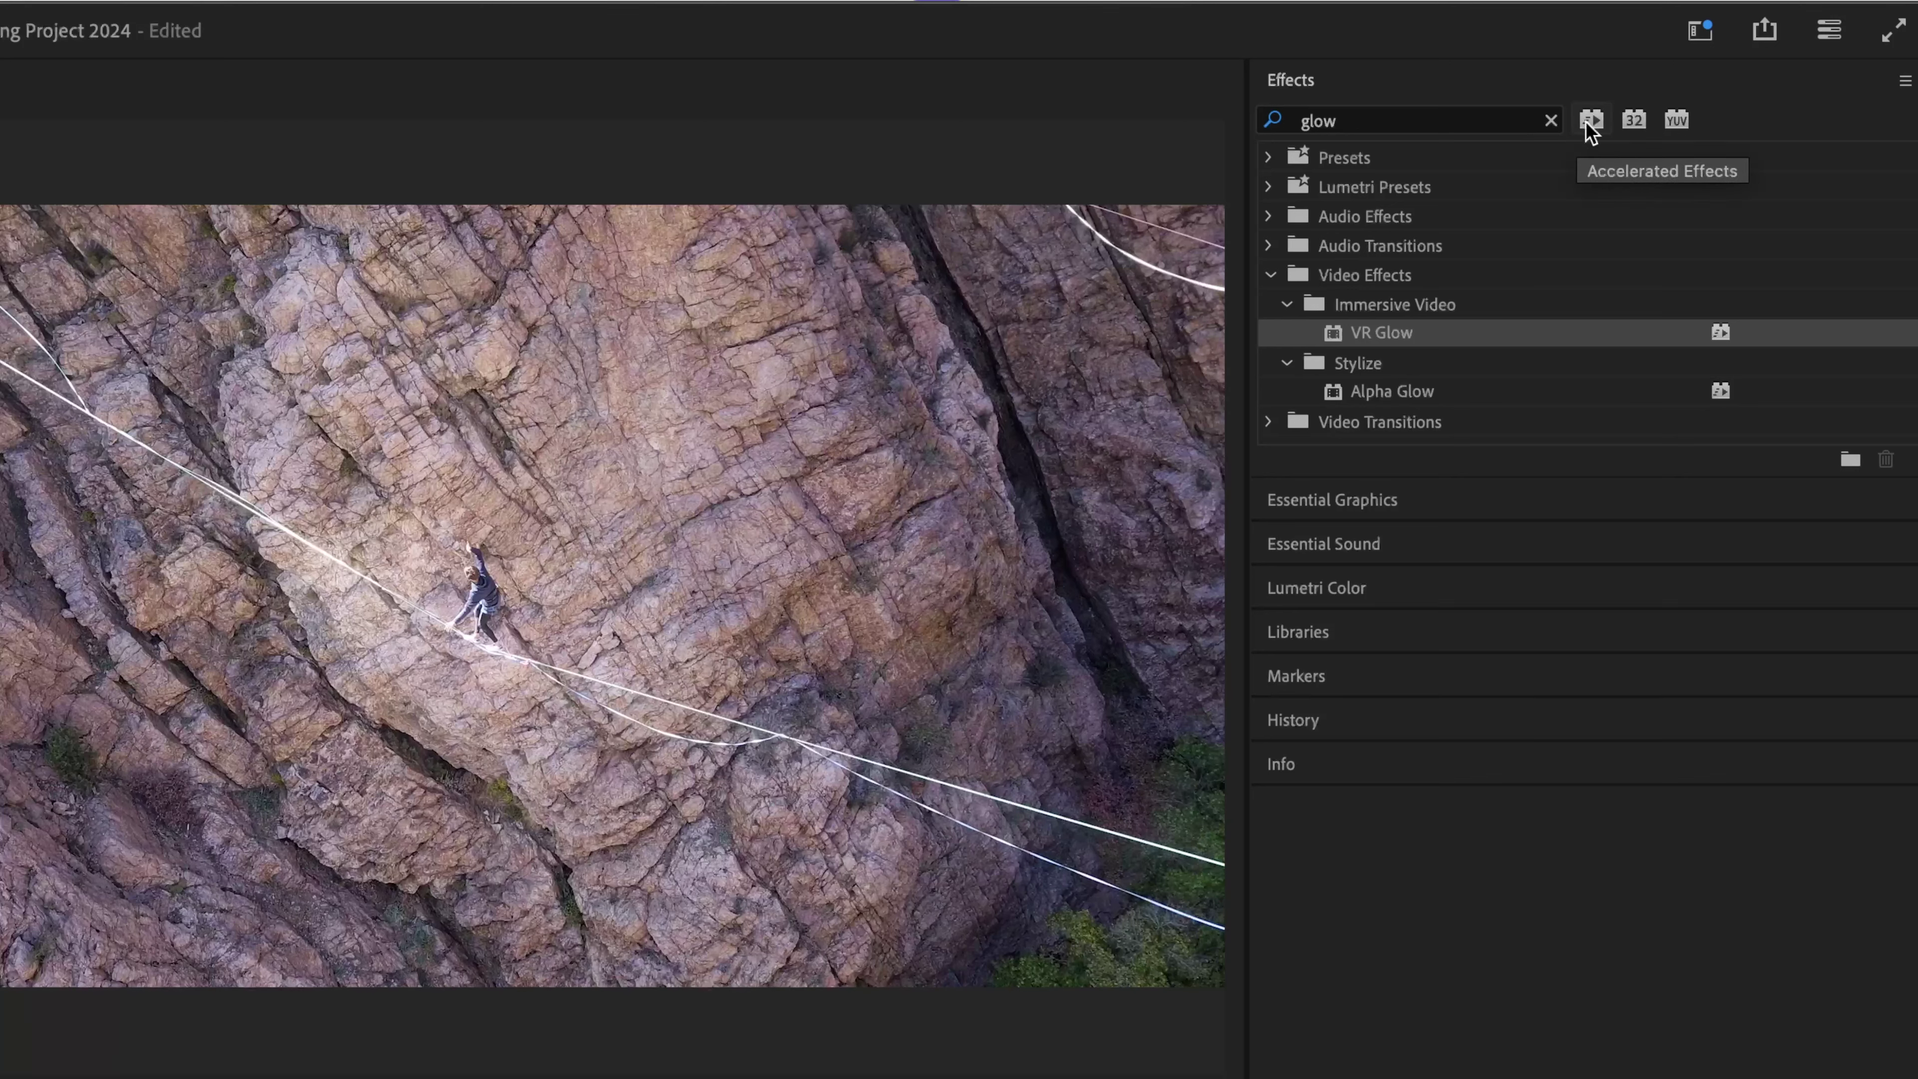
# Filter the effects library to Accelerated Effects, clear the glow search, and browse the filtered list
pyautogui.click(1591, 121)
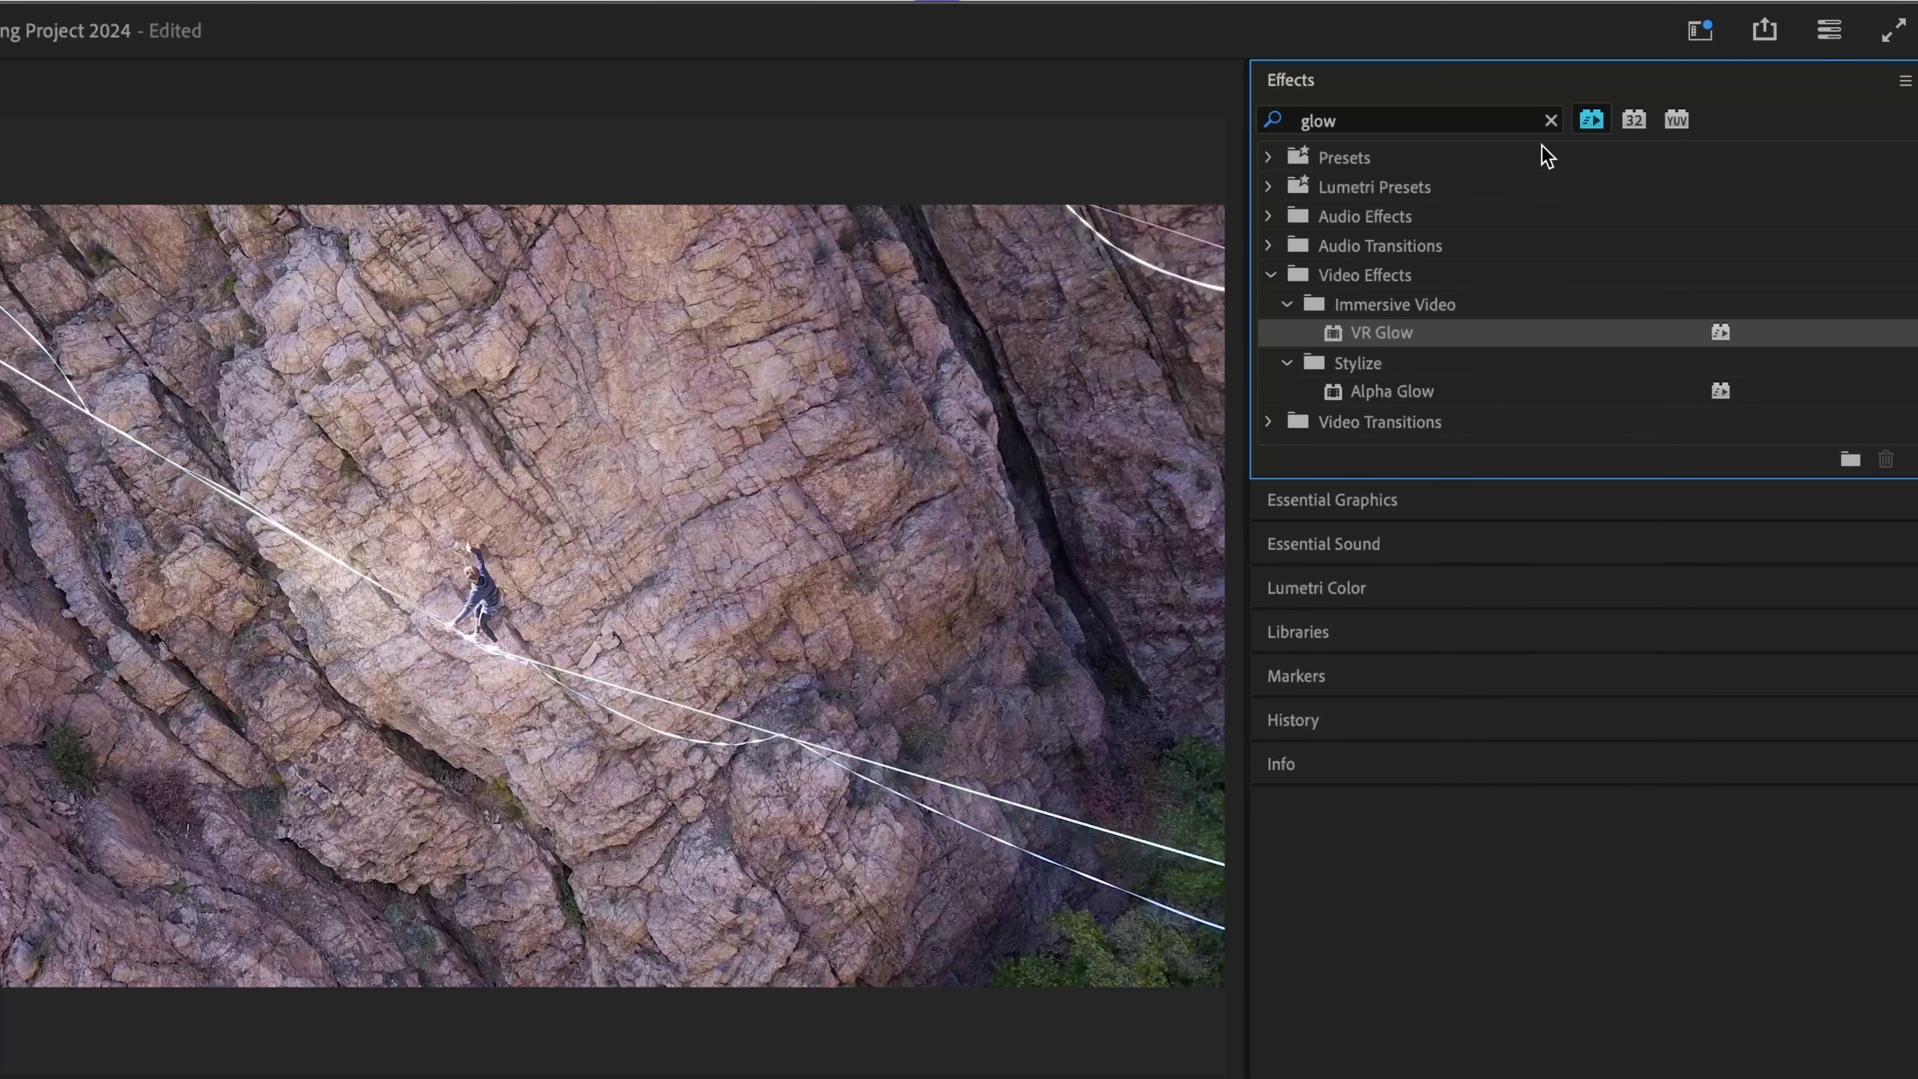
pyautogui.click(1551, 120)
pyautogui.scroll(-1, 1624, 196)
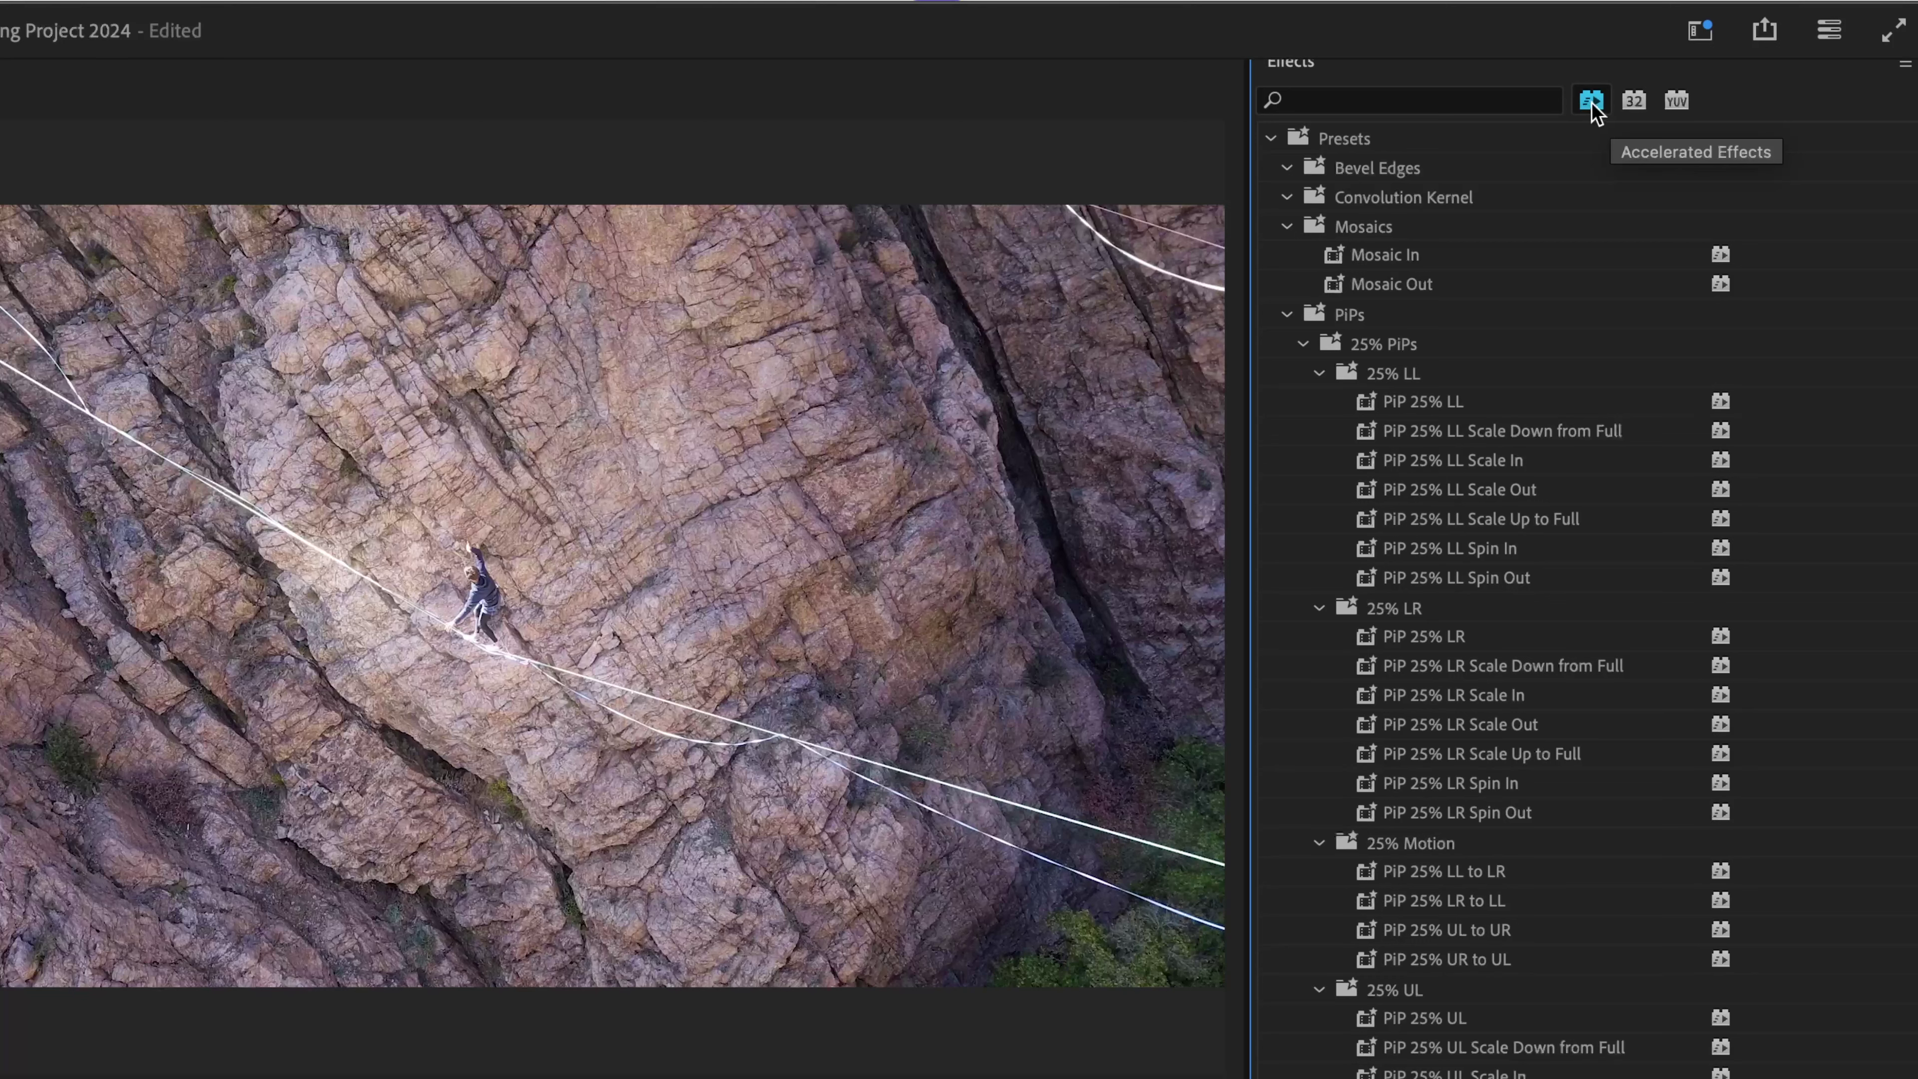
# Filter the effects library to 32-bit color effects as well, and collapse the Presets, Lumetri Presets and Audio Effects folders
pyautogui.click(1631, 107)
pyautogui.scroll(-1, 1562, 377)
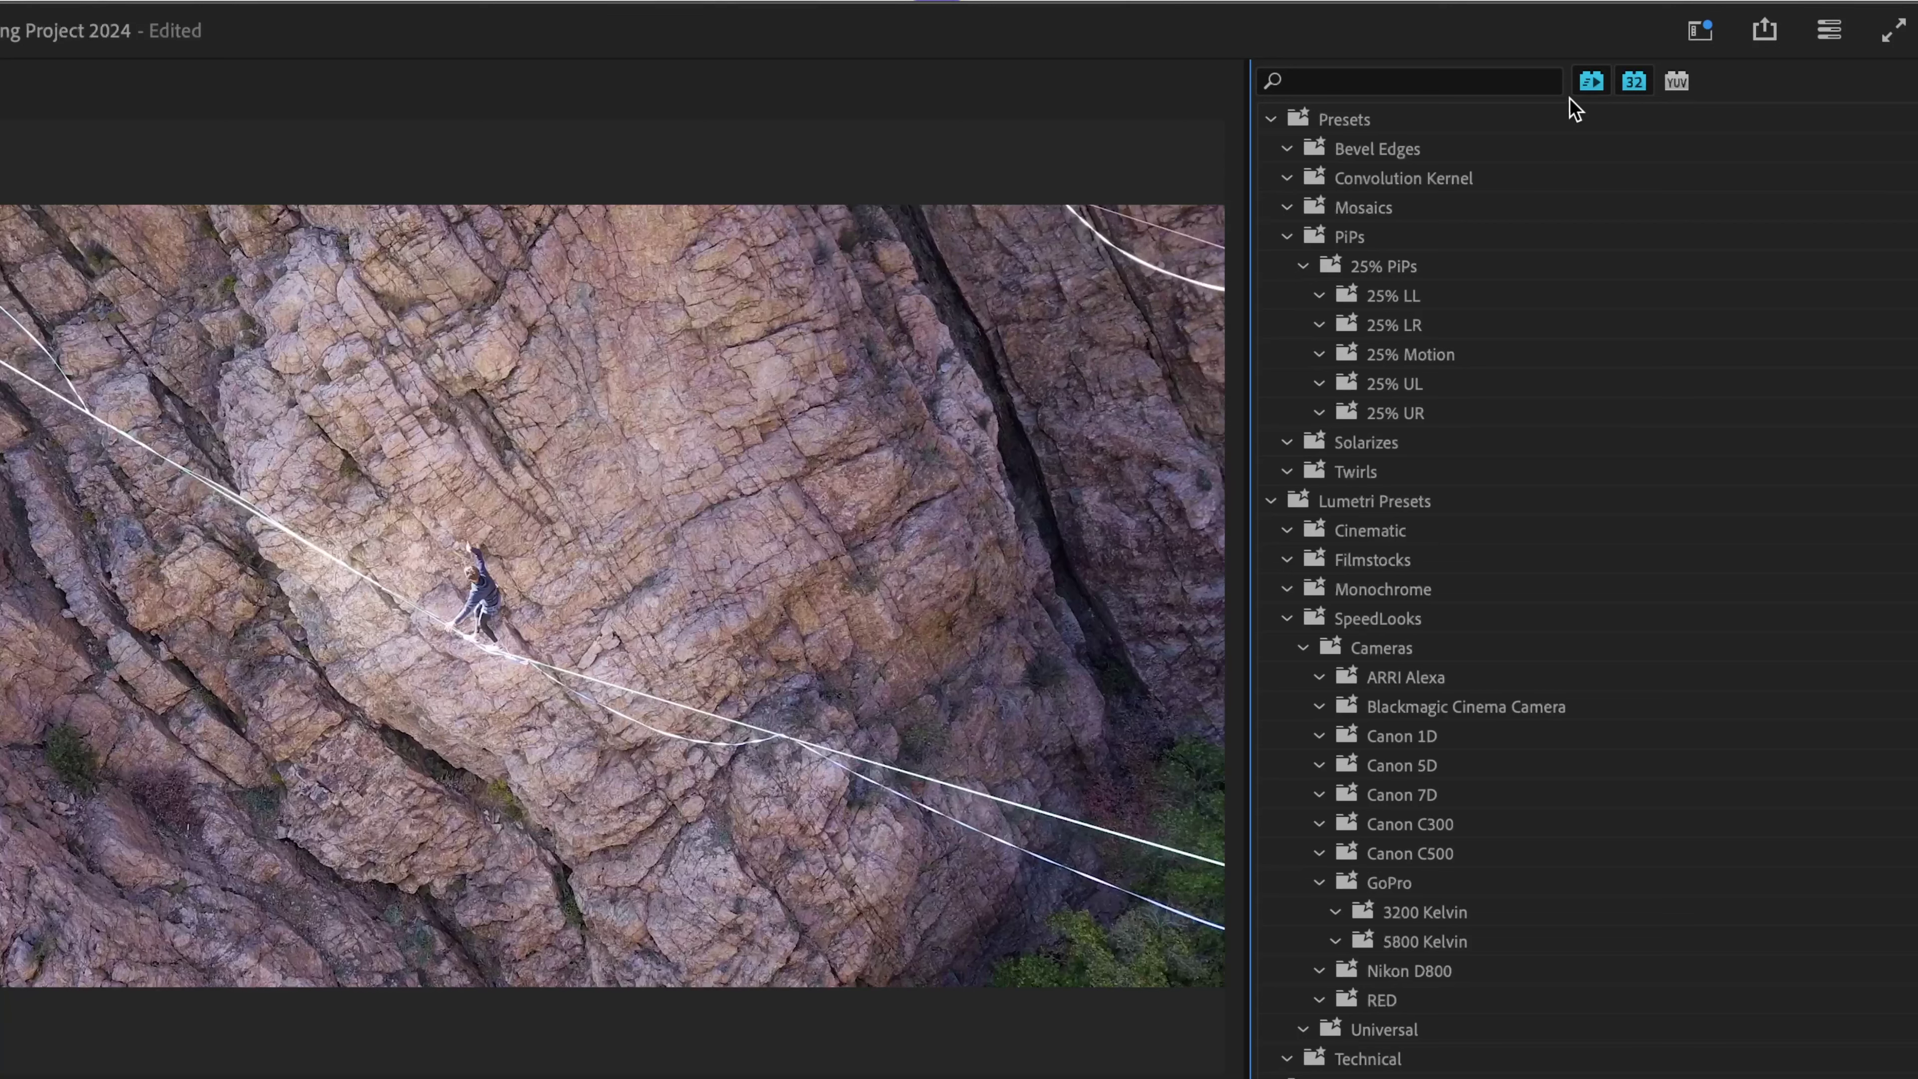
pyautogui.click(1271, 121)
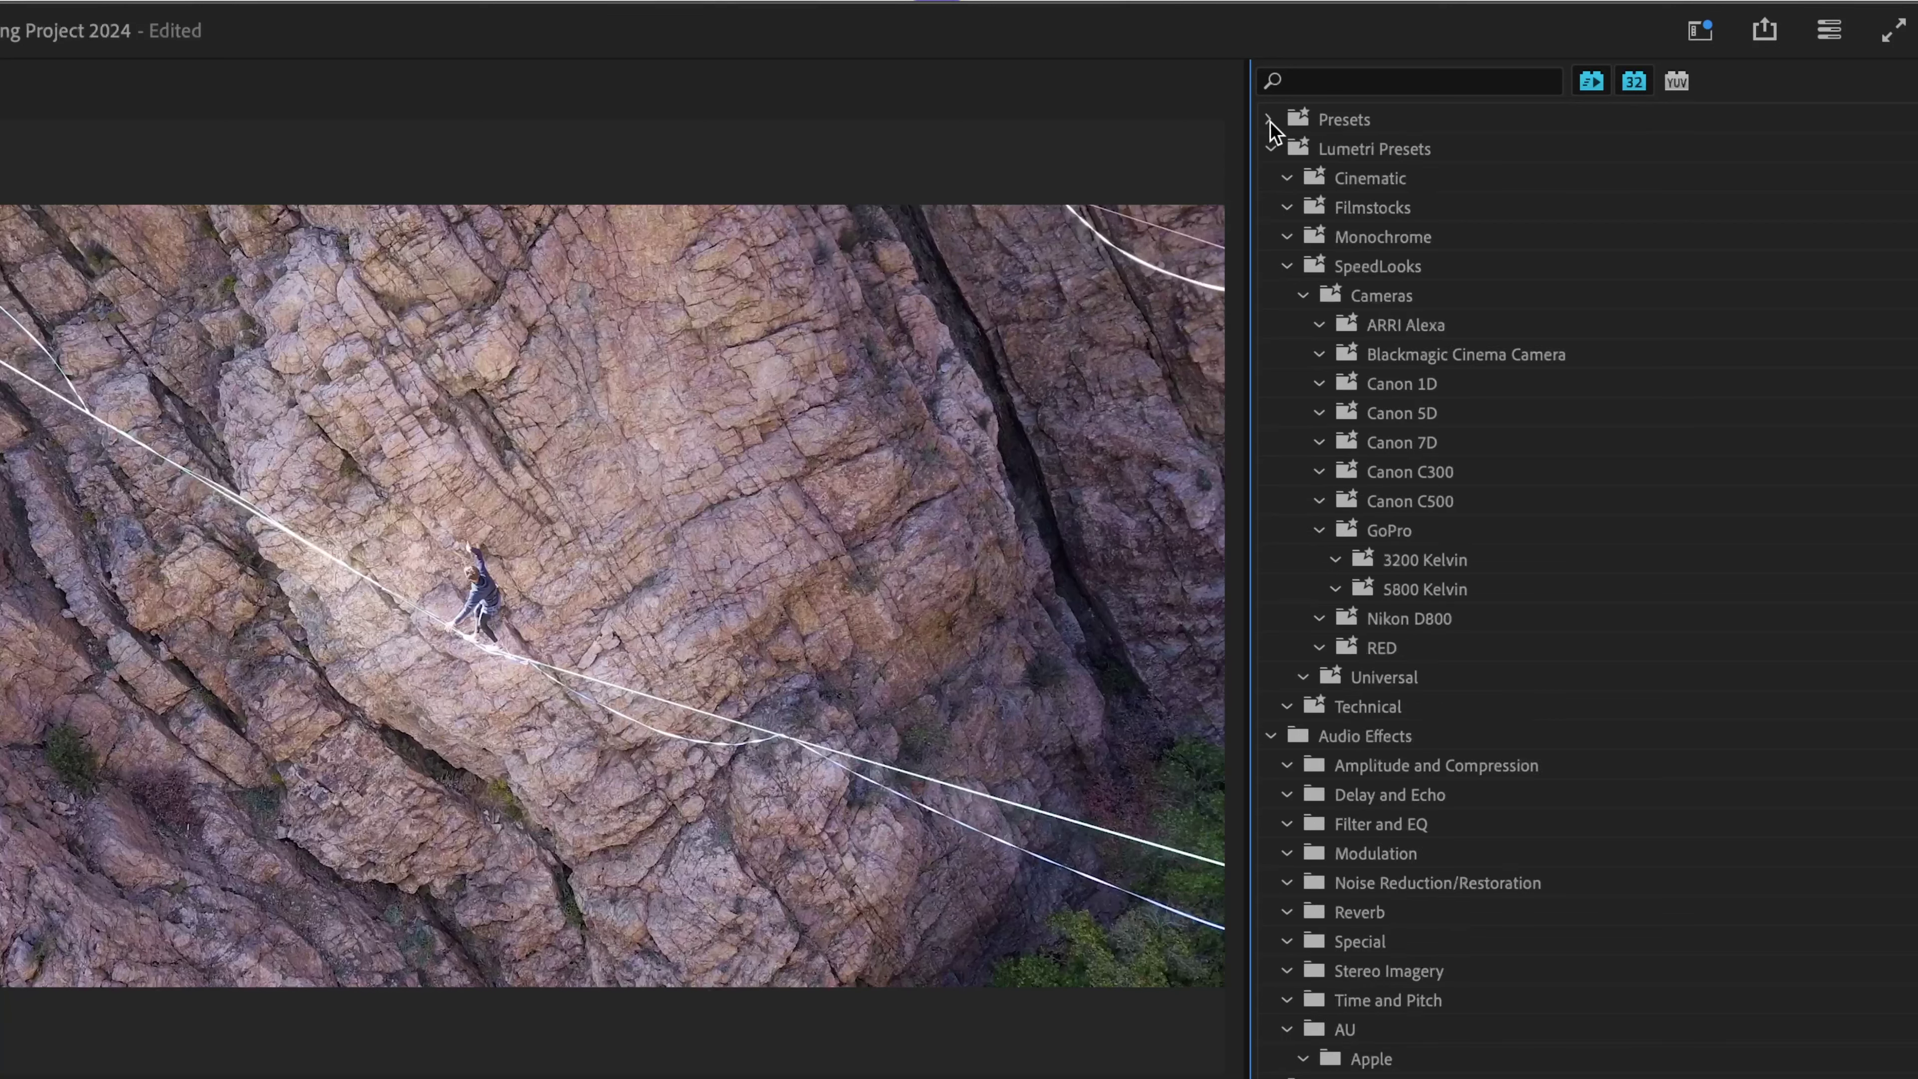
pyautogui.click(1269, 149)
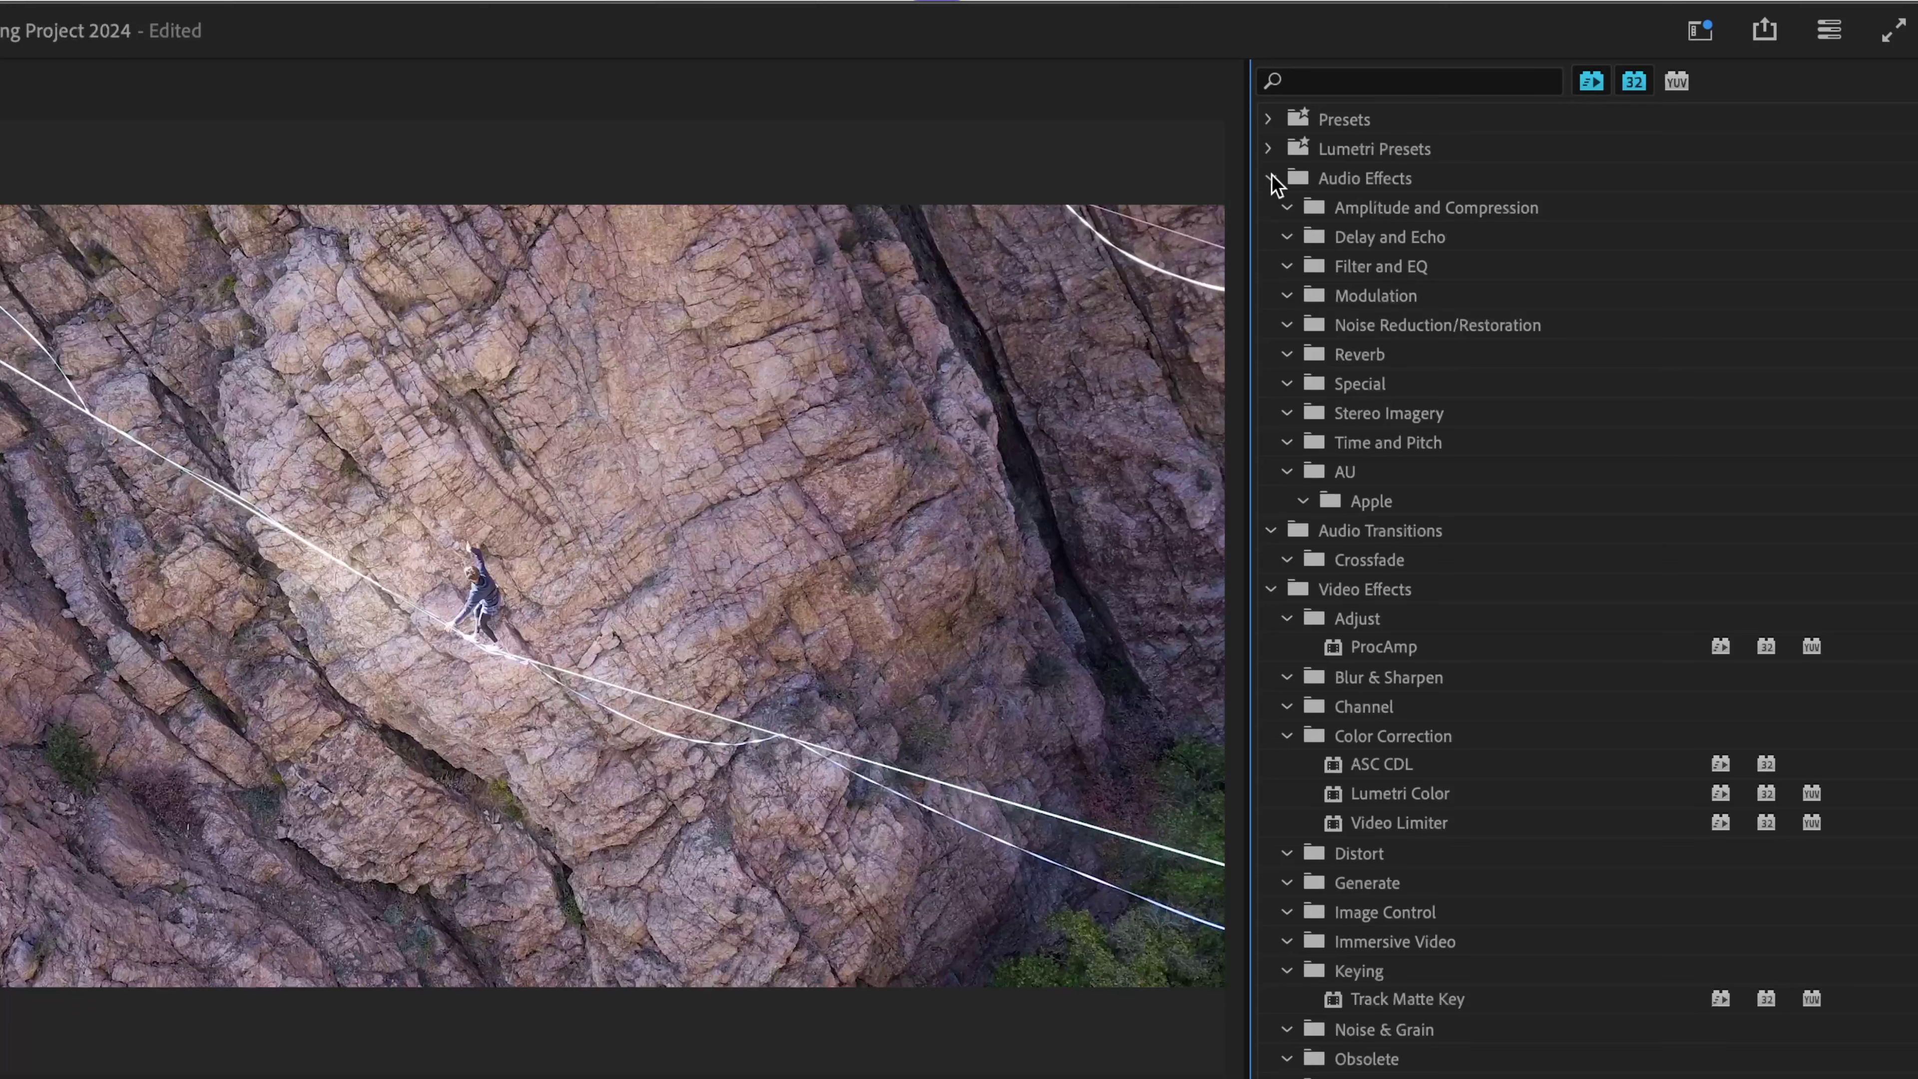
pyautogui.click(1273, 180)
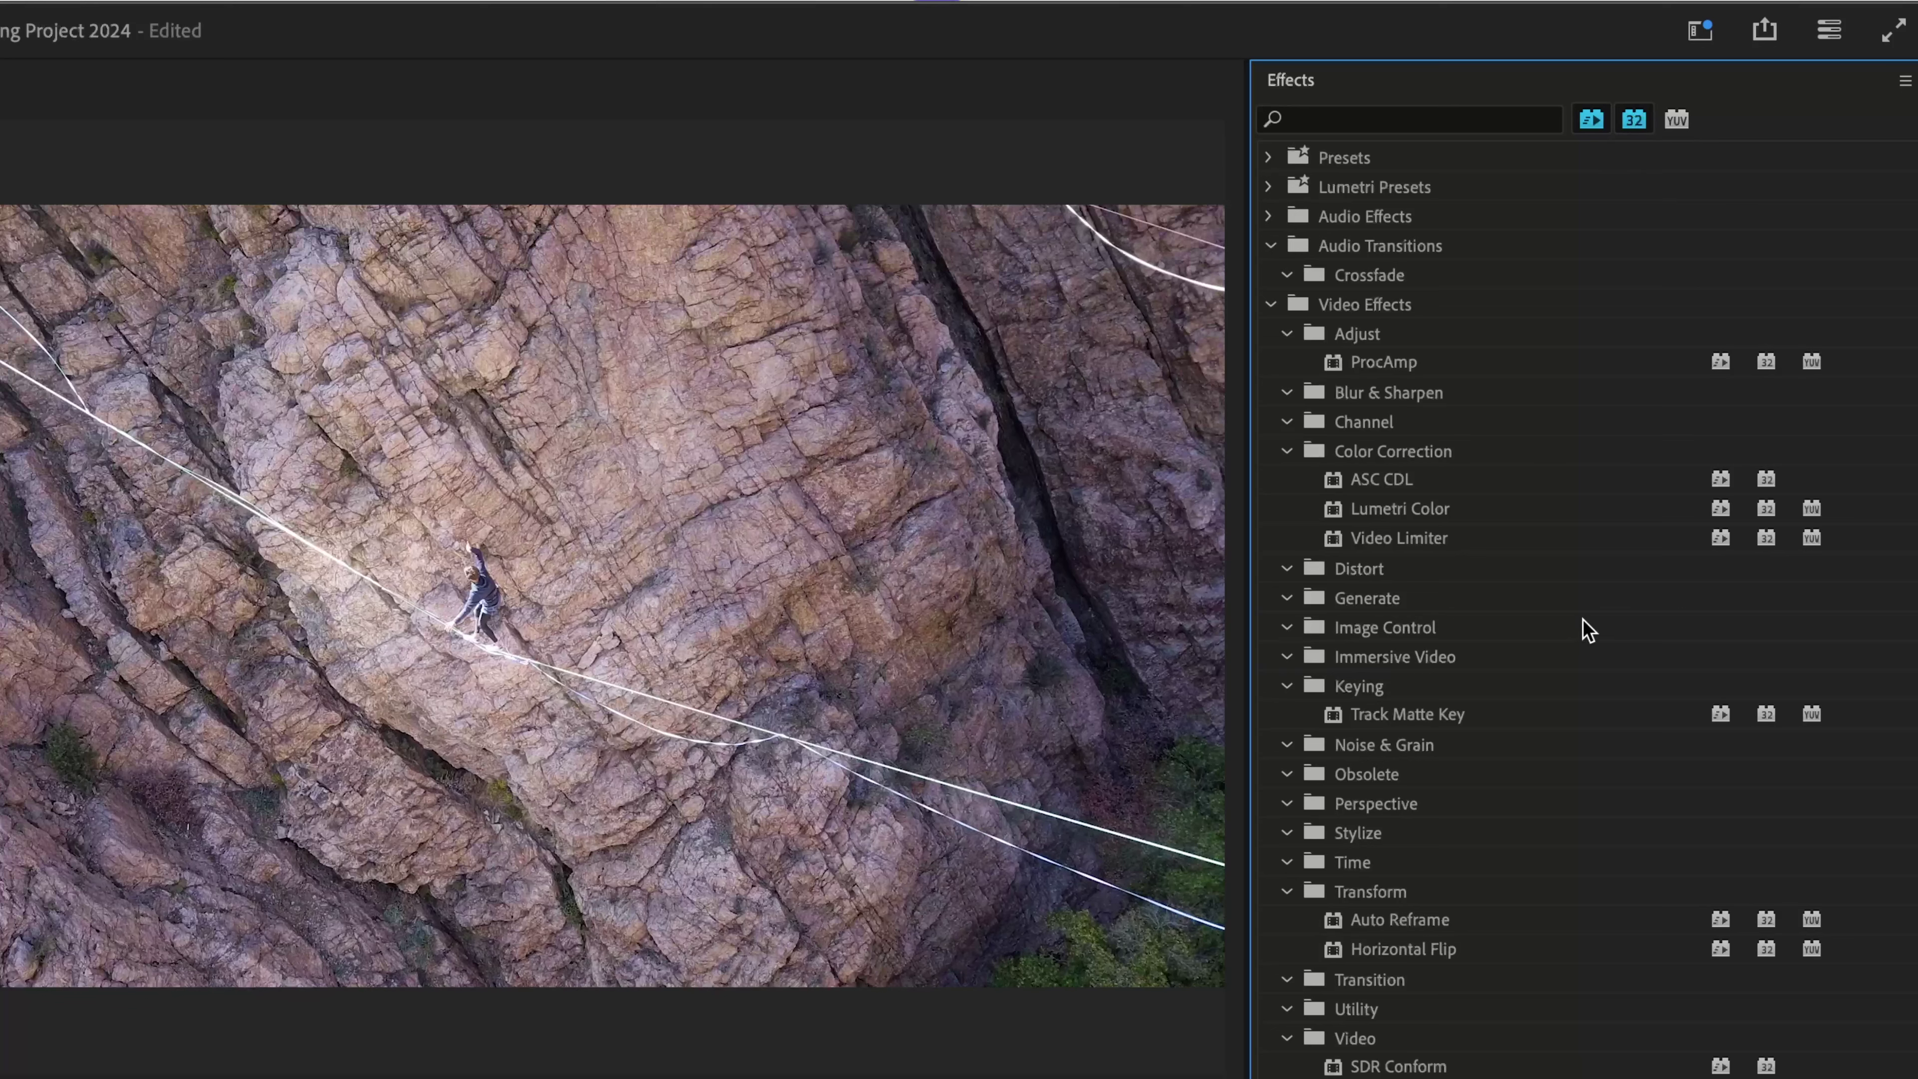
# Apply the Horizontal Flip effect to the DJI_0040.MOV clip and select it in the clip's effect list
pyautogui.rightClick(1586, 633)
pyautogui.press('Escape')
pyautogui.click(1425, 516)
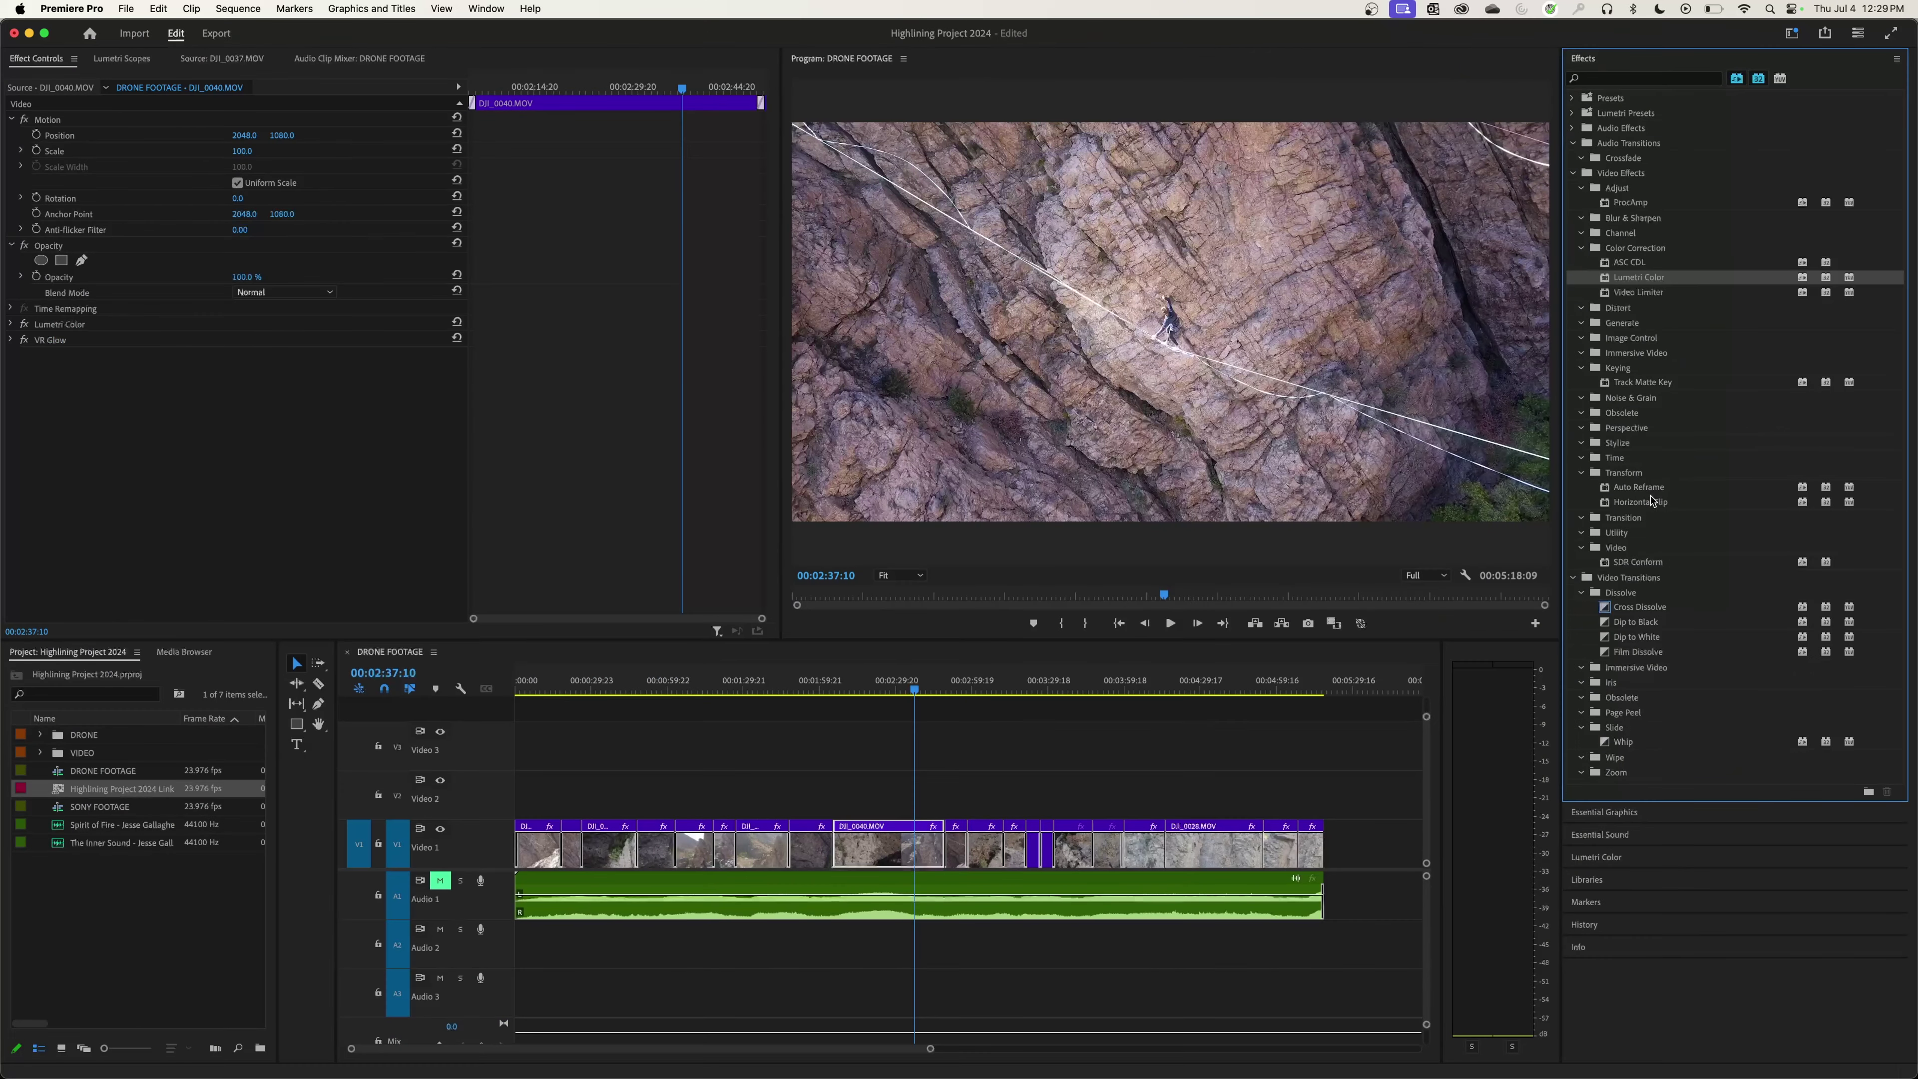
pyautogui.click(1651, 494)
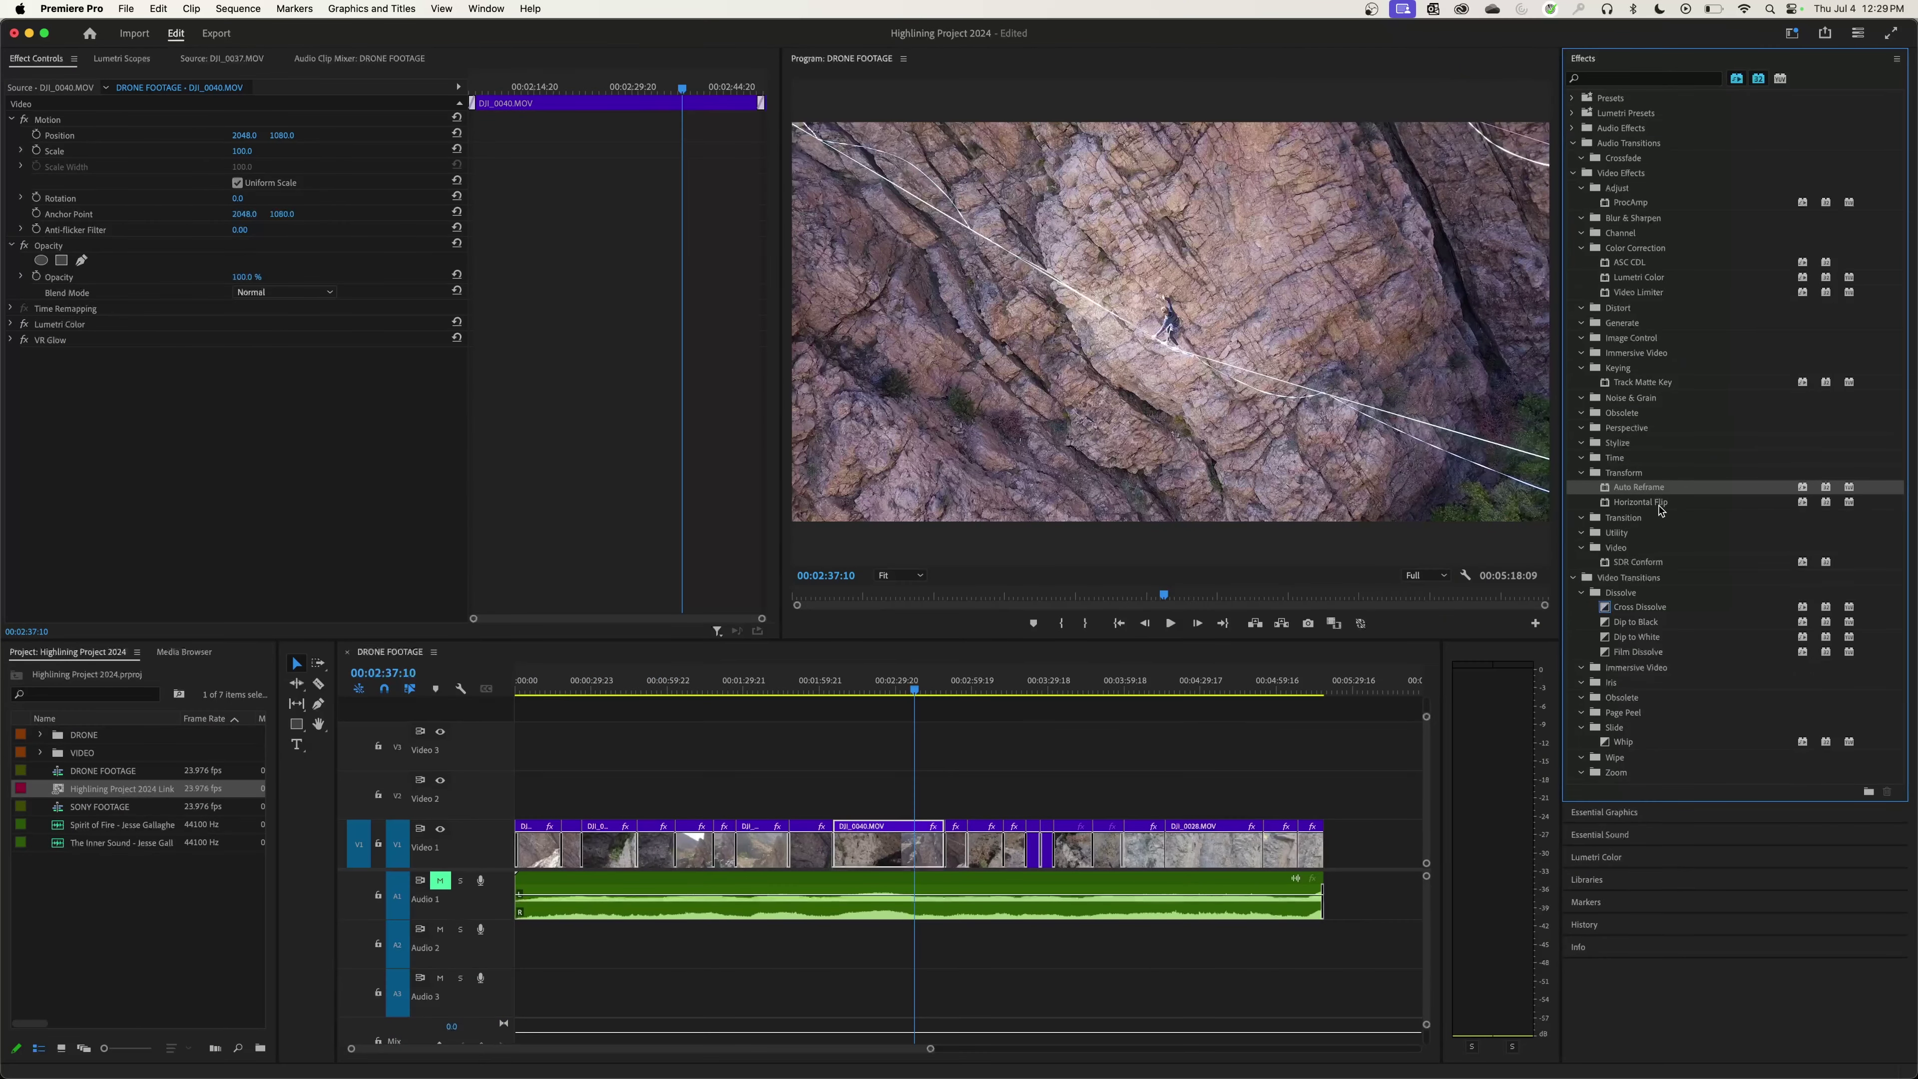
pyautogui.click(1659, 504)
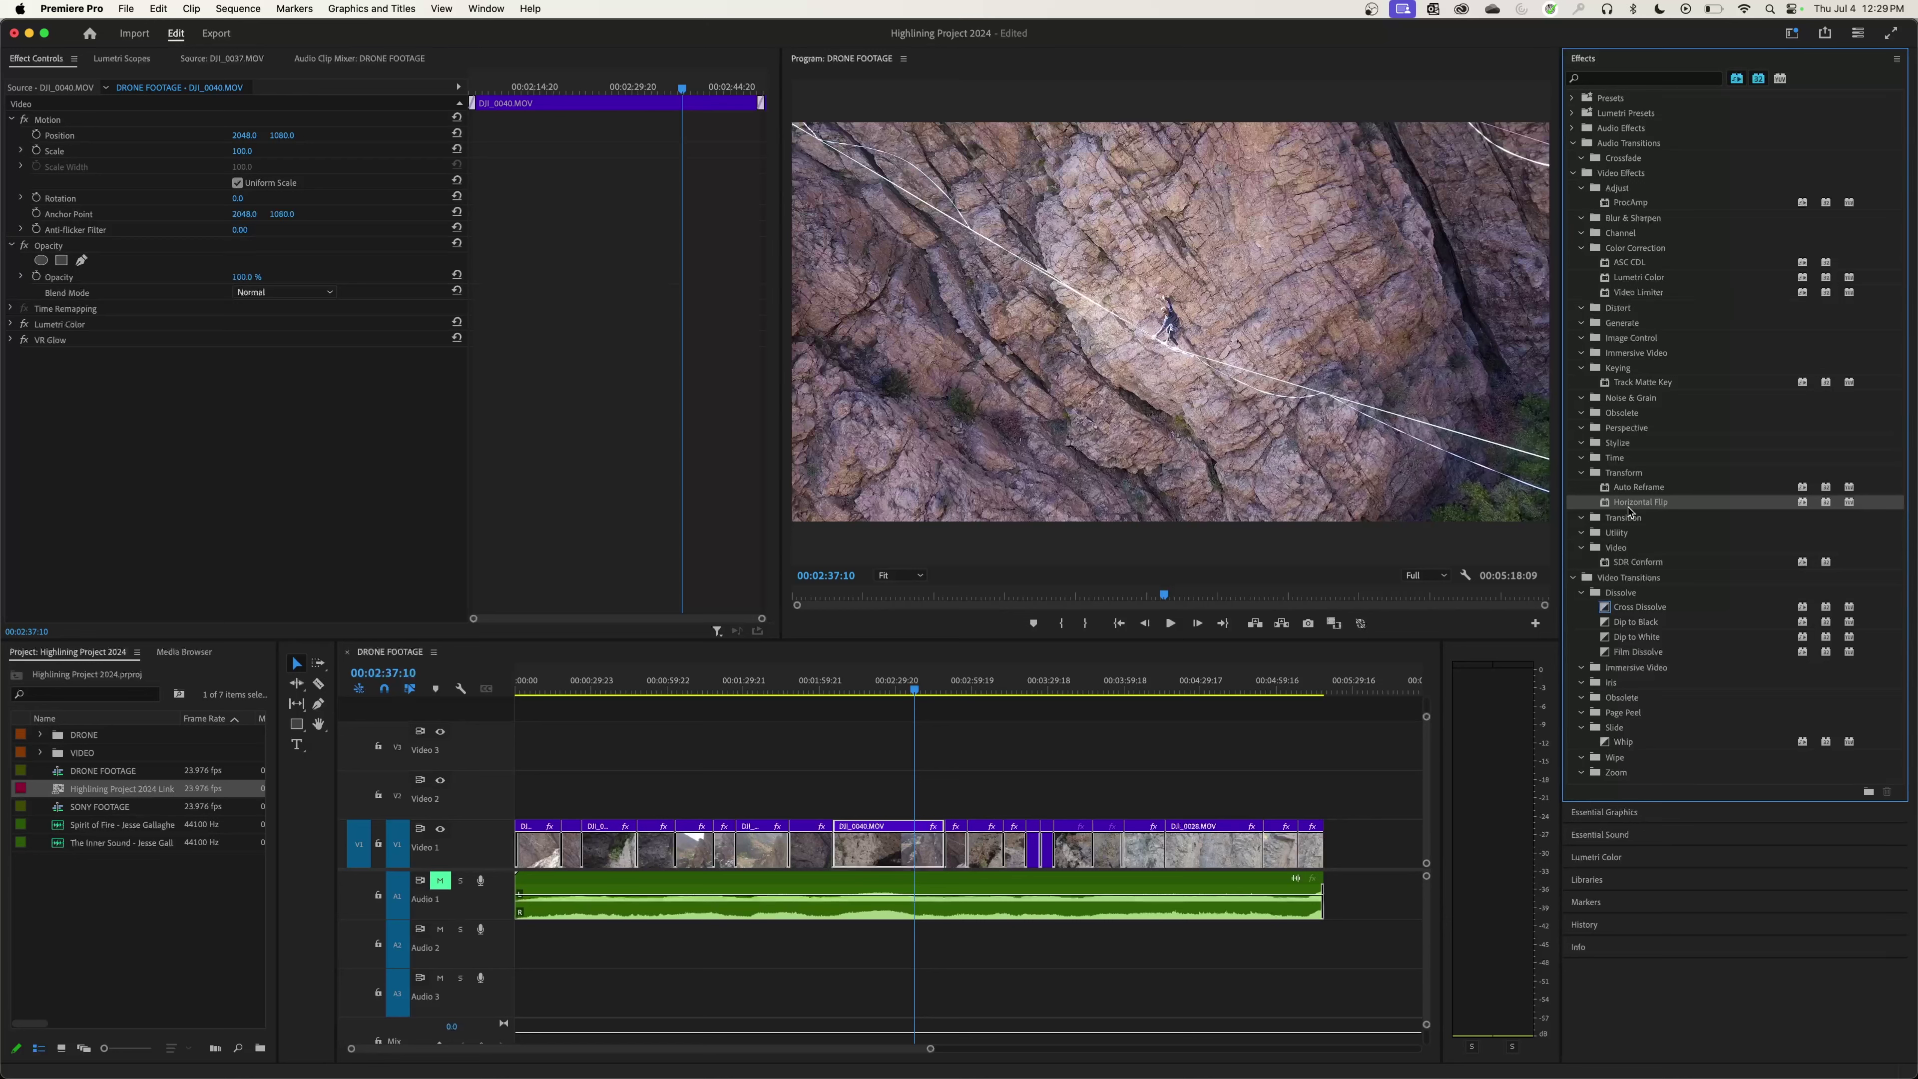
pyautogui.moveTo(1630, 506); pyautogui.dragTo(897, 836)
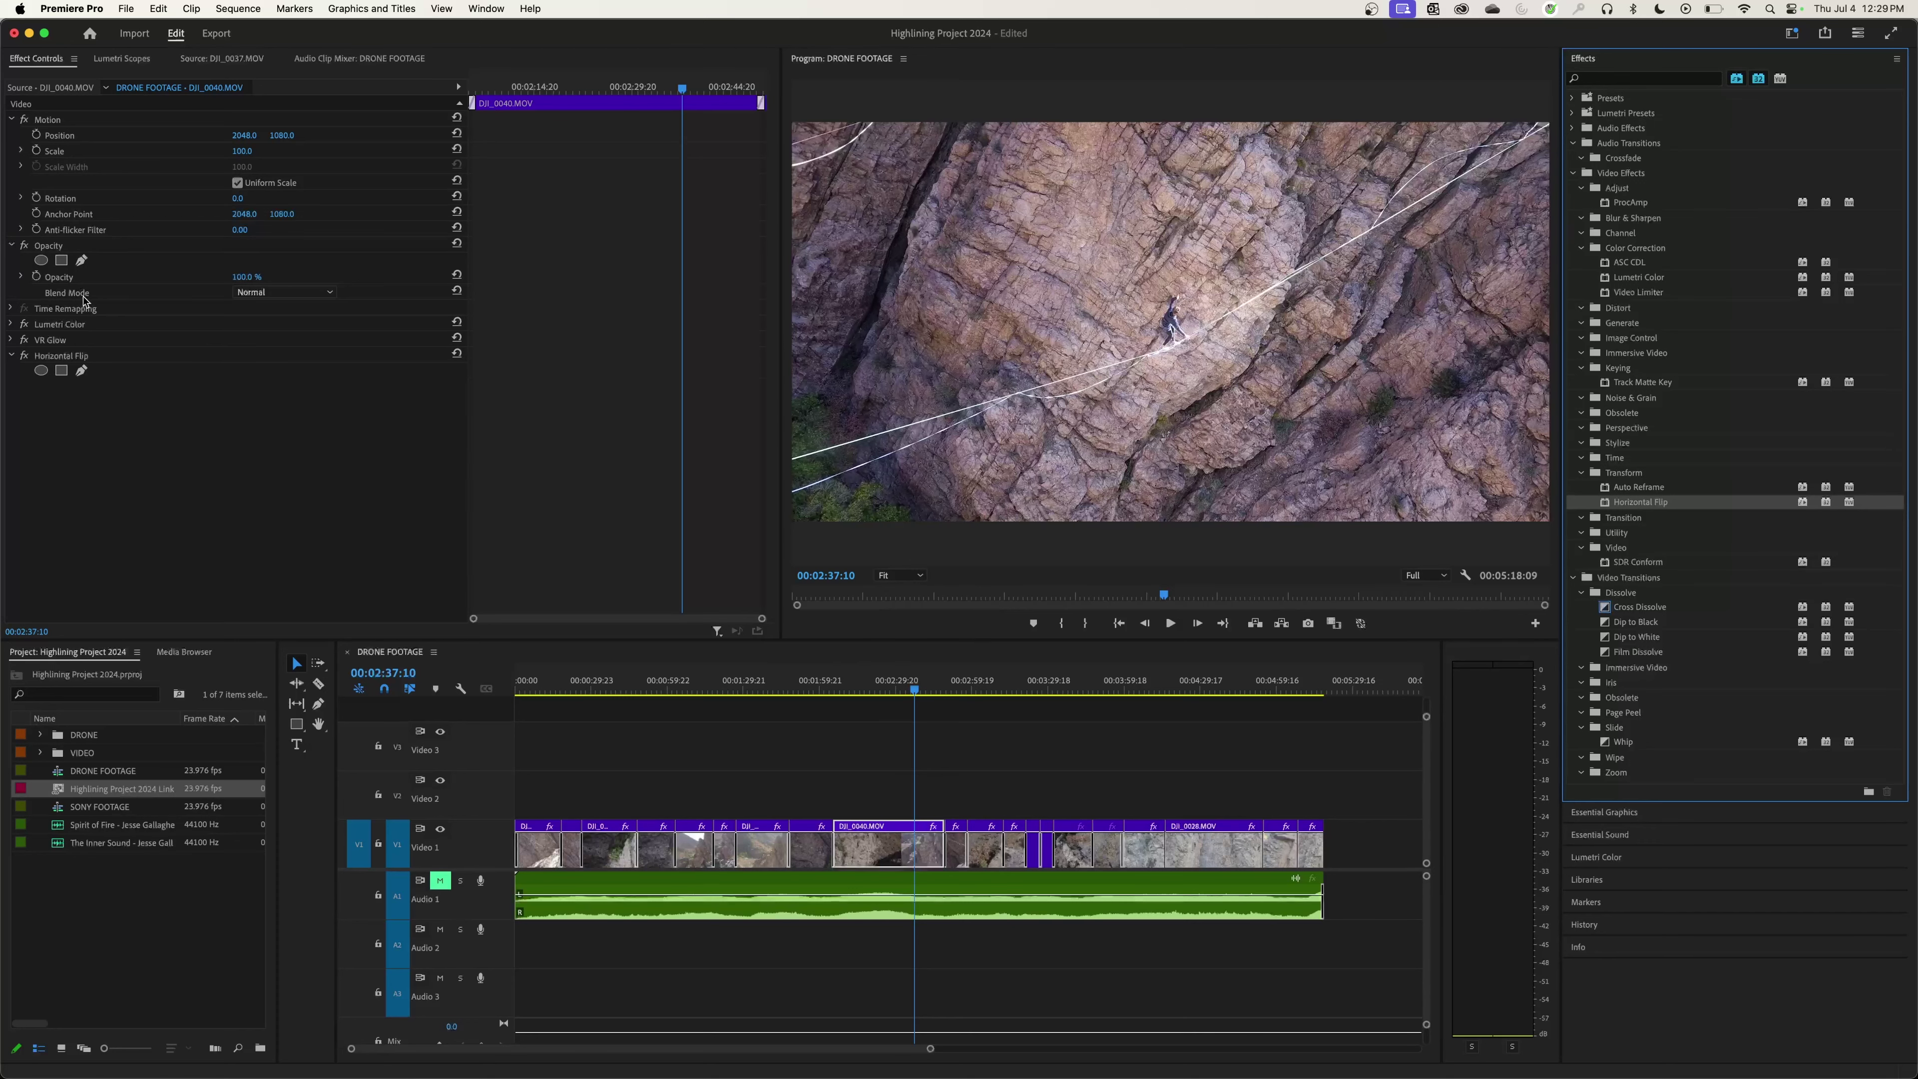
pyautogui.click(81, 355)
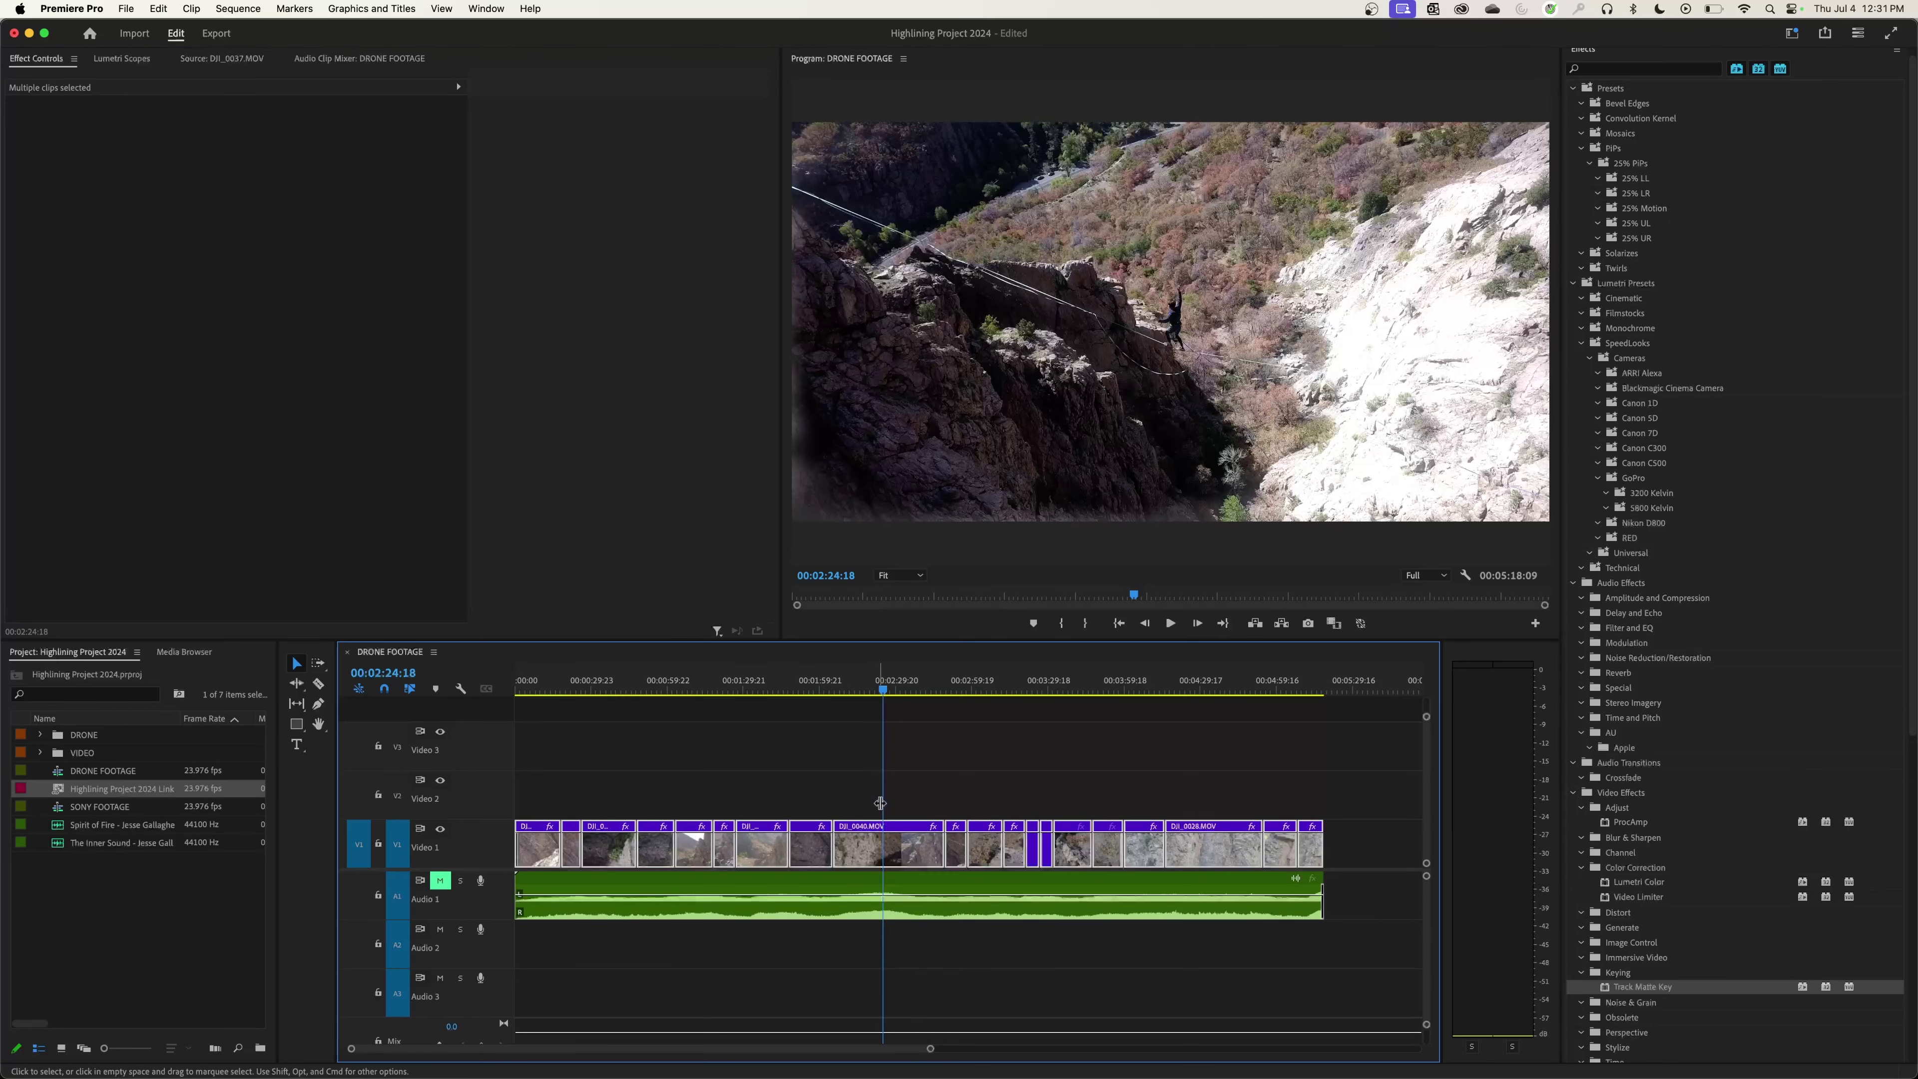
# Try to remove all attributes from every clip in the sequence, including Horizontal Flip, VR Glow and Lumetri Color
pyautogui.click(945, 803)
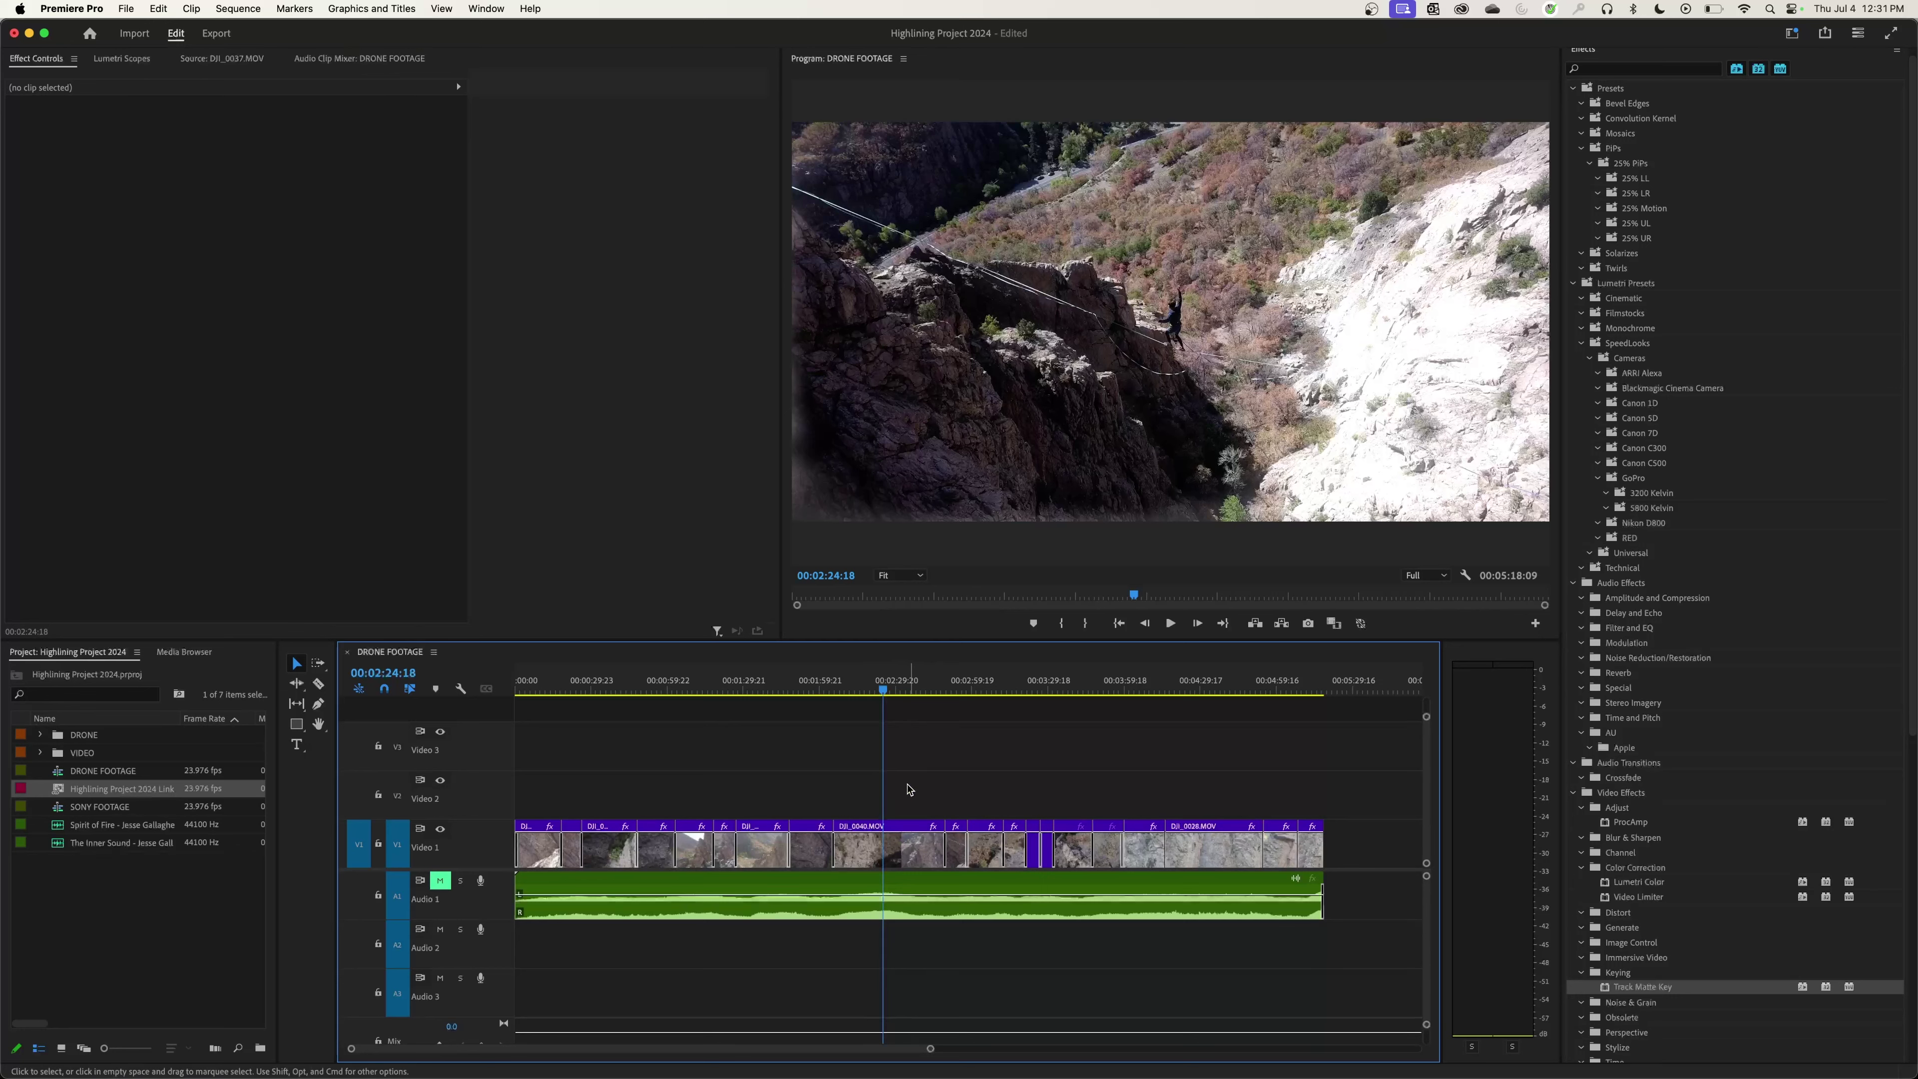
pyautogui.press('super+a')
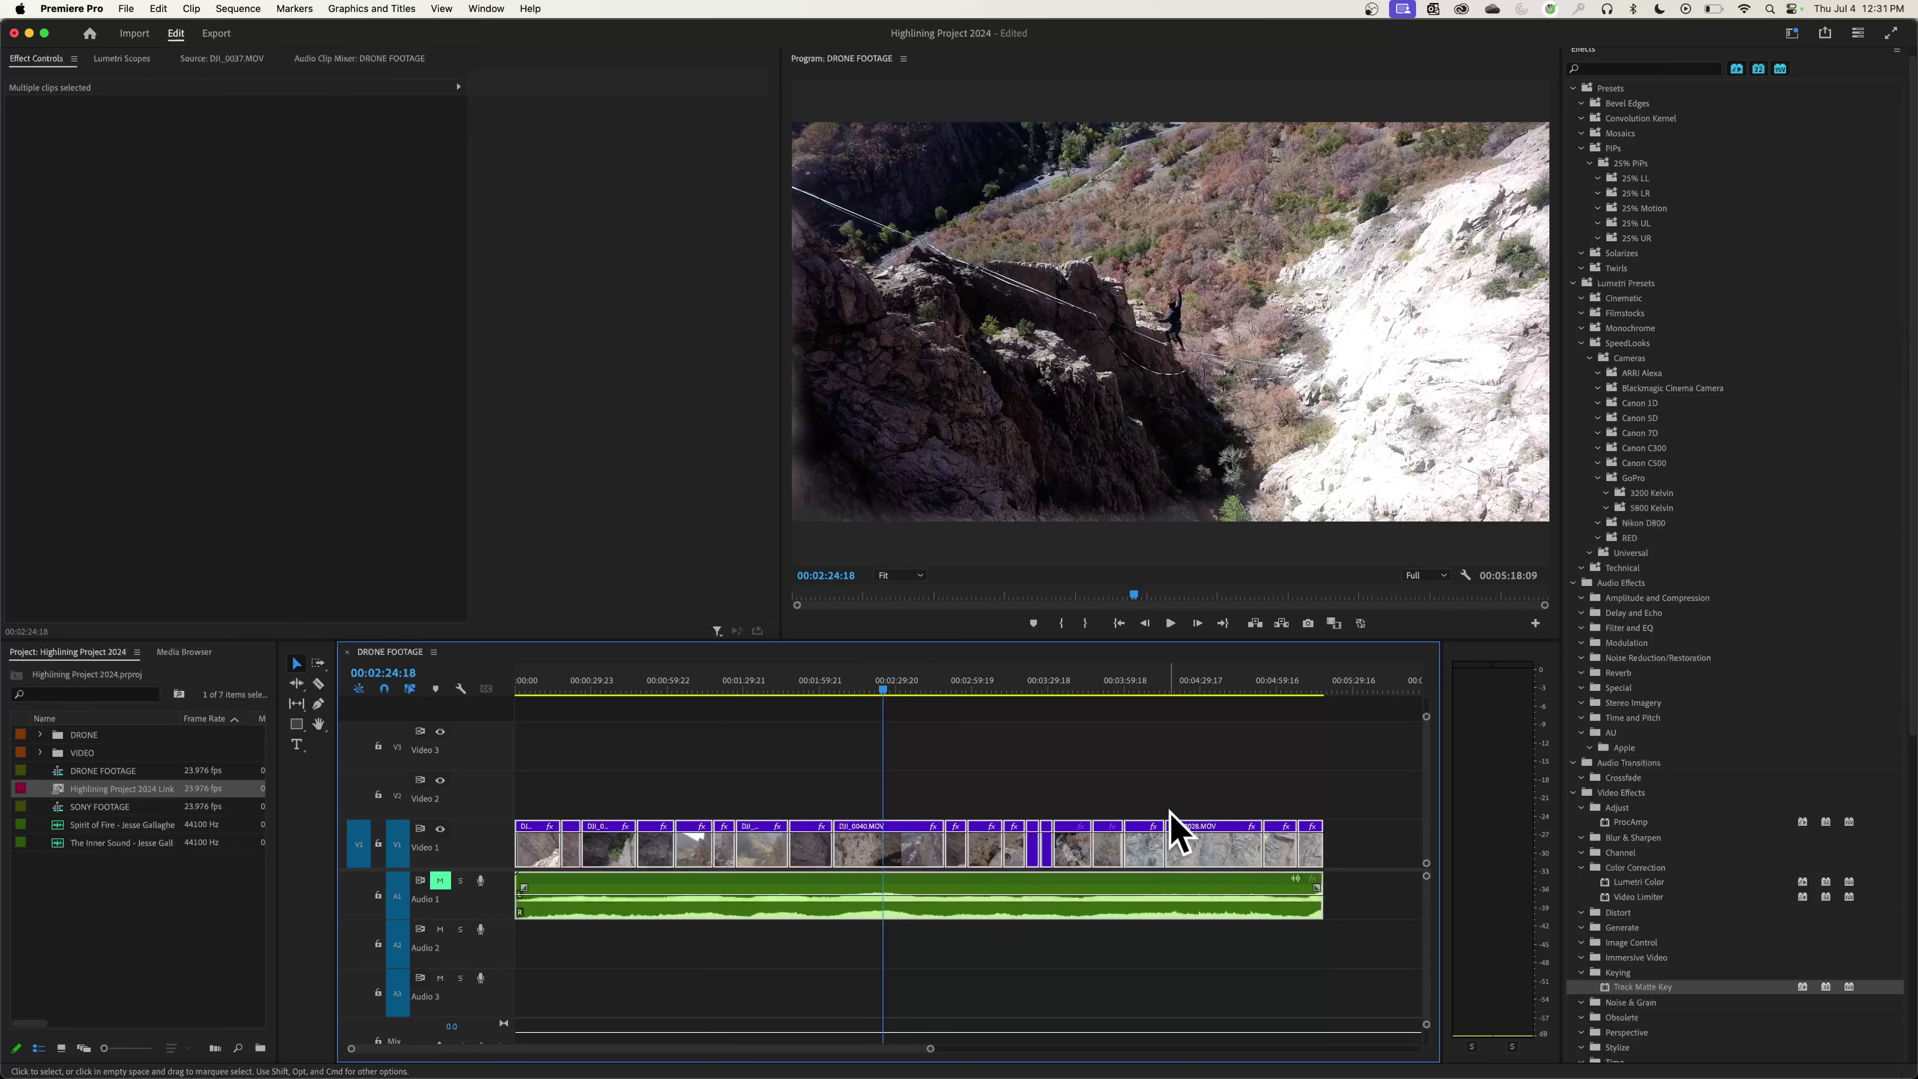
pyautogui.rightClick(910, 853)
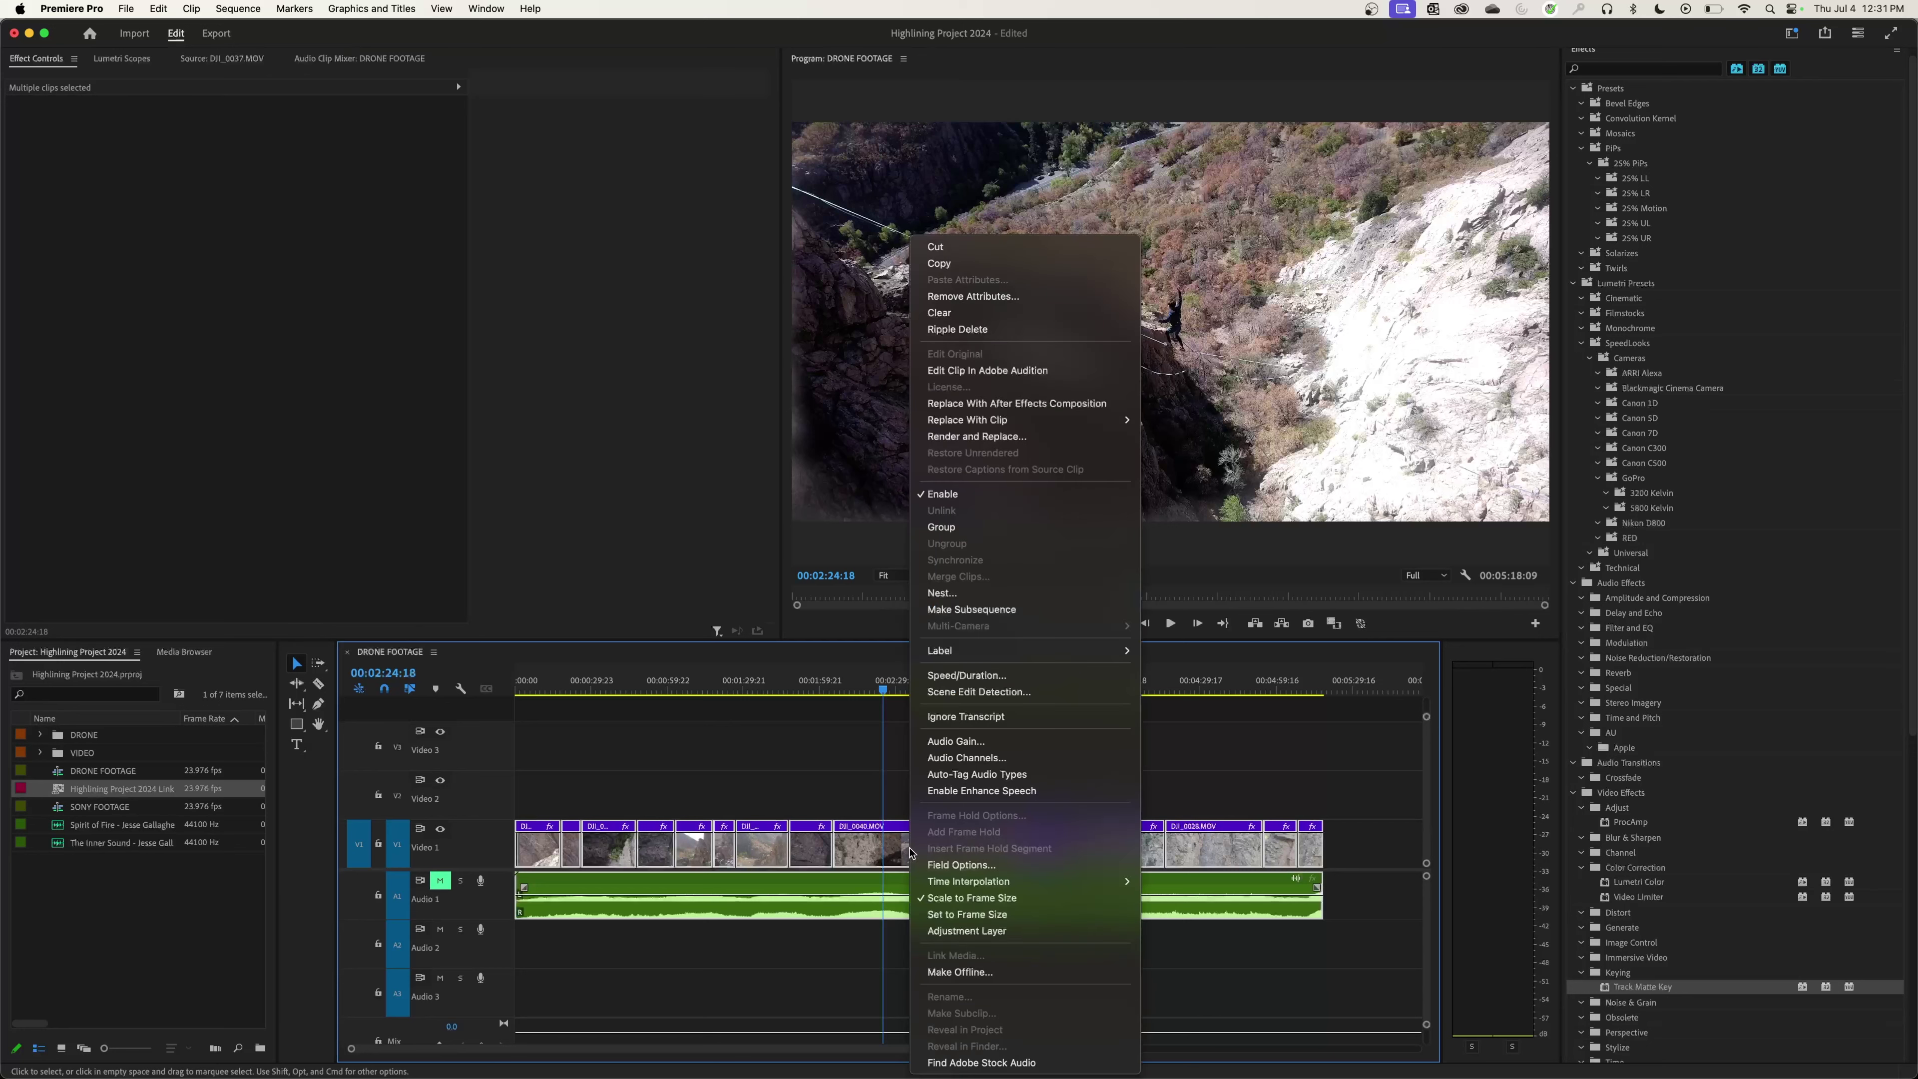
pyautogui.click(981, 300)
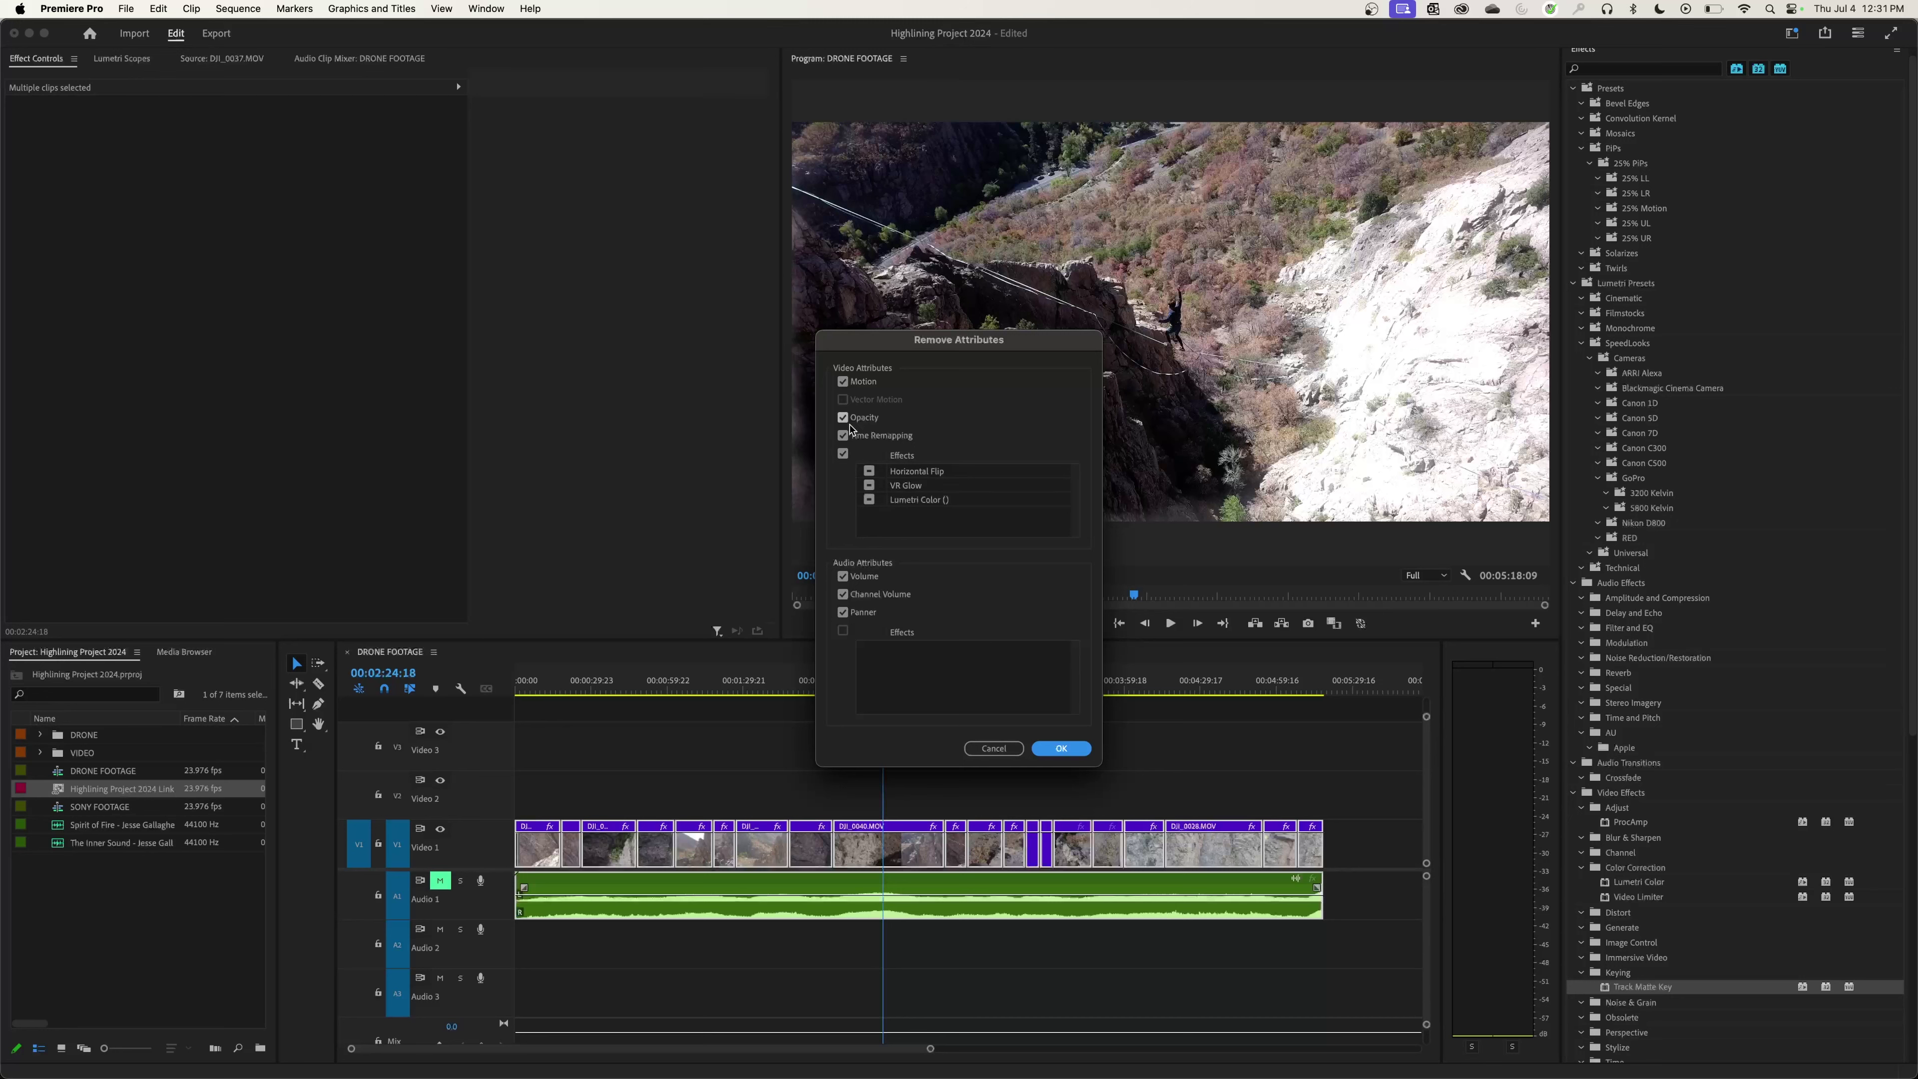
pyautogui.click(906, 521)
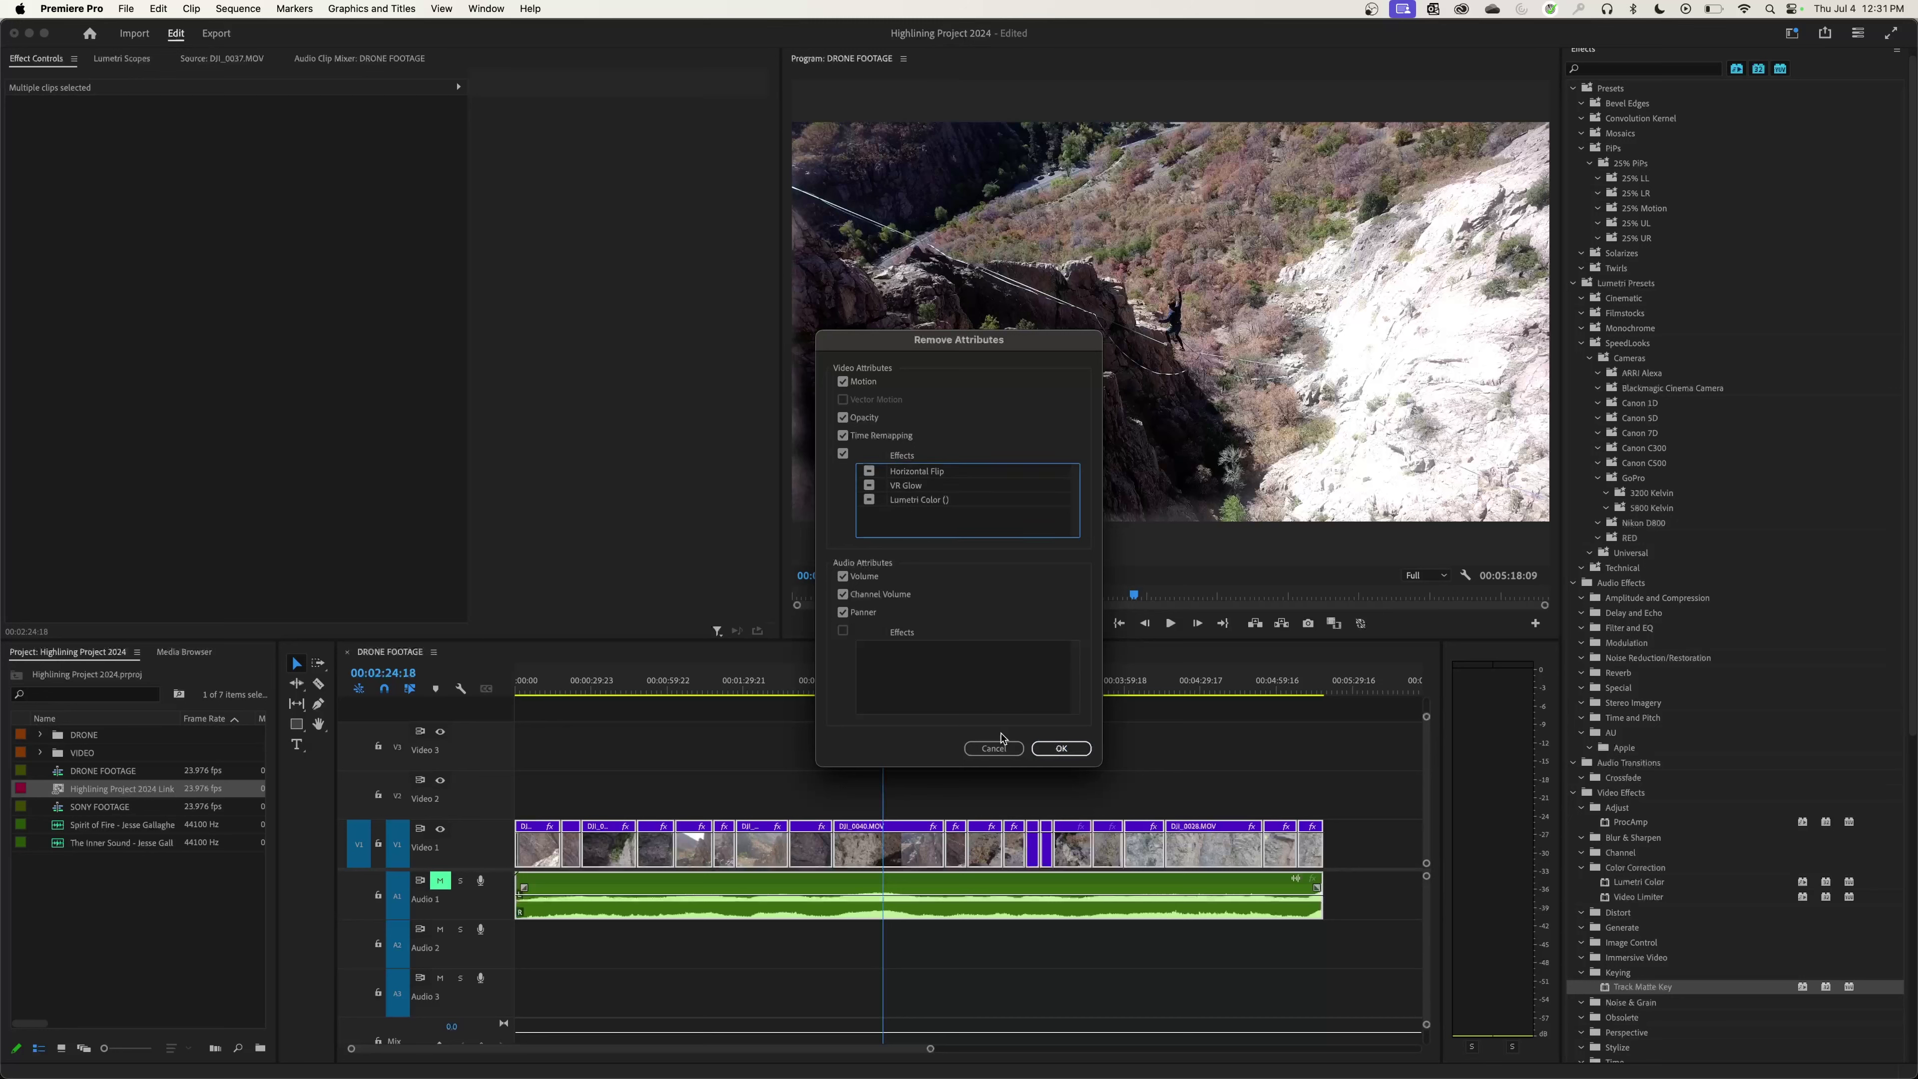
pyautogui.click(1061, 748)
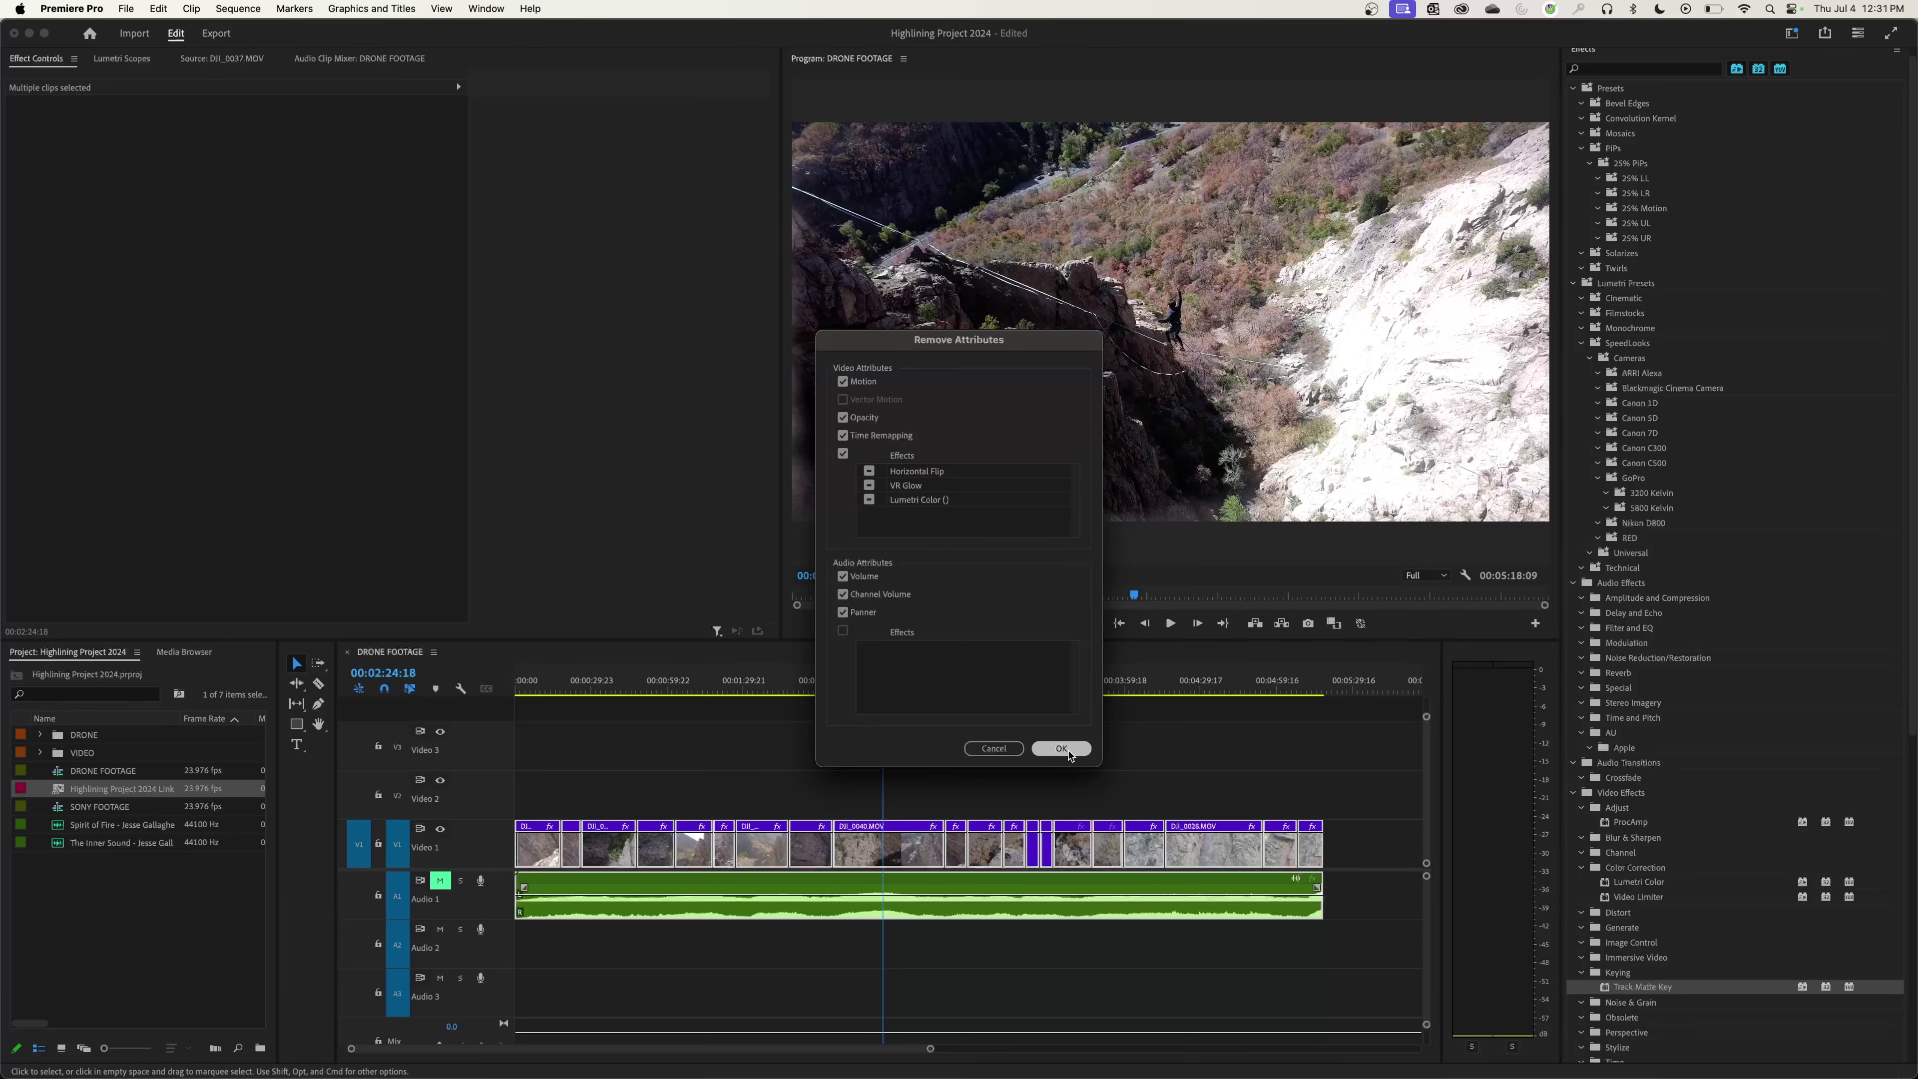
# Remove the attributes of every clip in the sequence, including Horizontal Flip and Lumetri Color but keeping VR Glow, and deselect the clips
pyautogui.rightClick(889, 848)
pyautogui.click(938, 296)
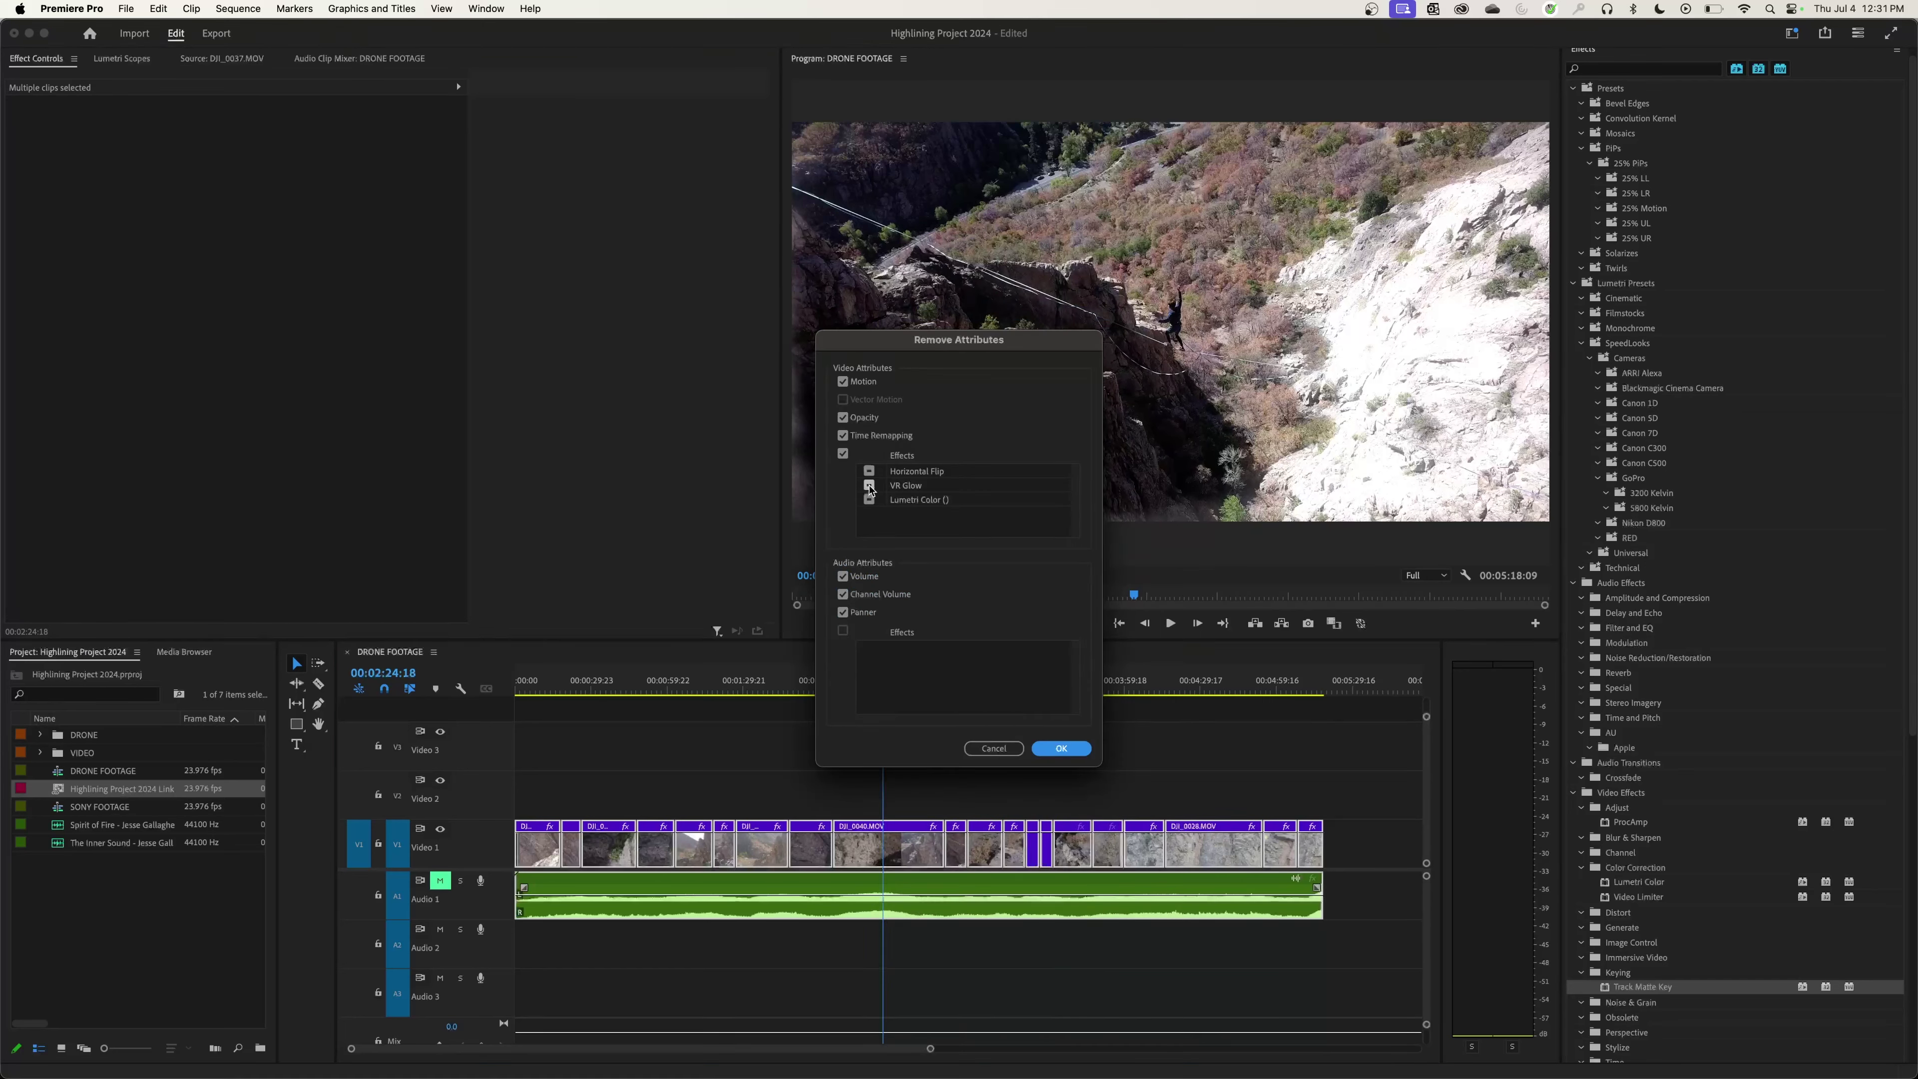
pyautogui.click(870, 487)
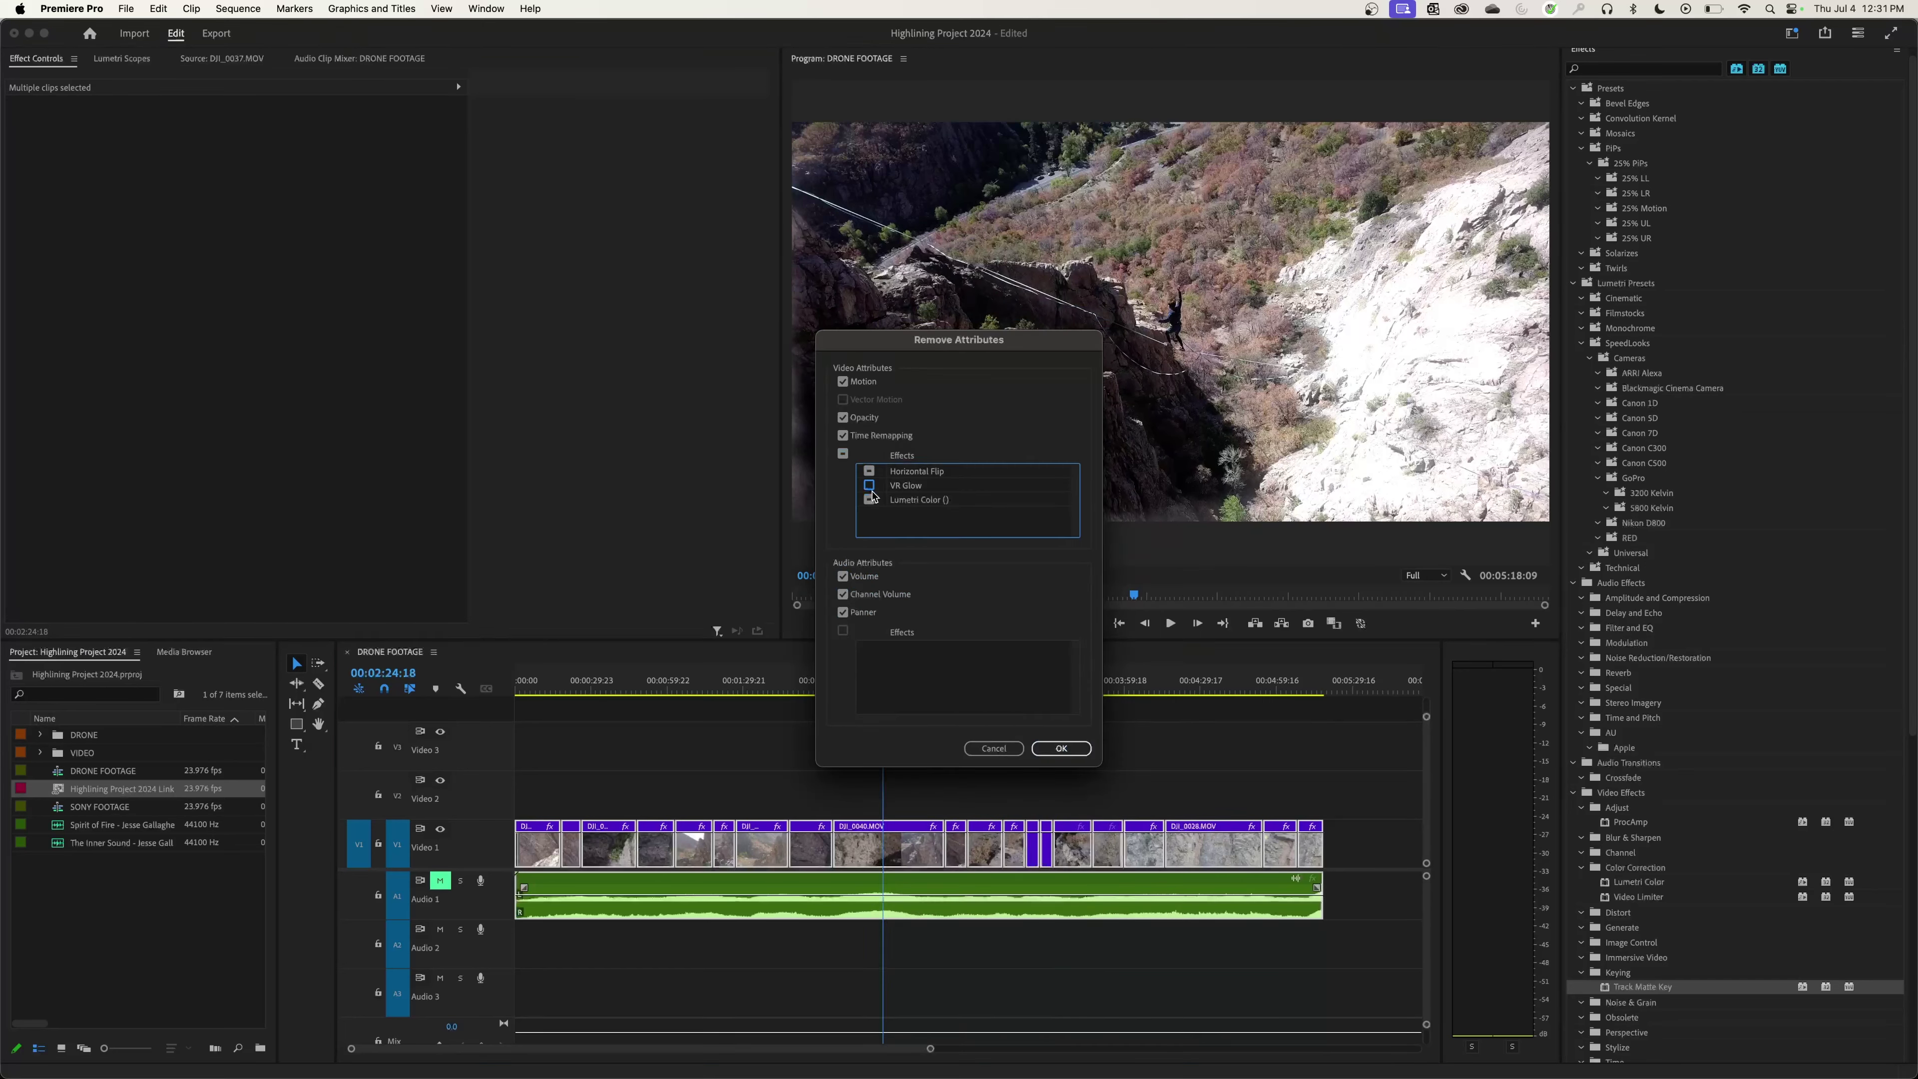
pyautogui.click(1063, 747)
pyautogui.click(1000, 766)
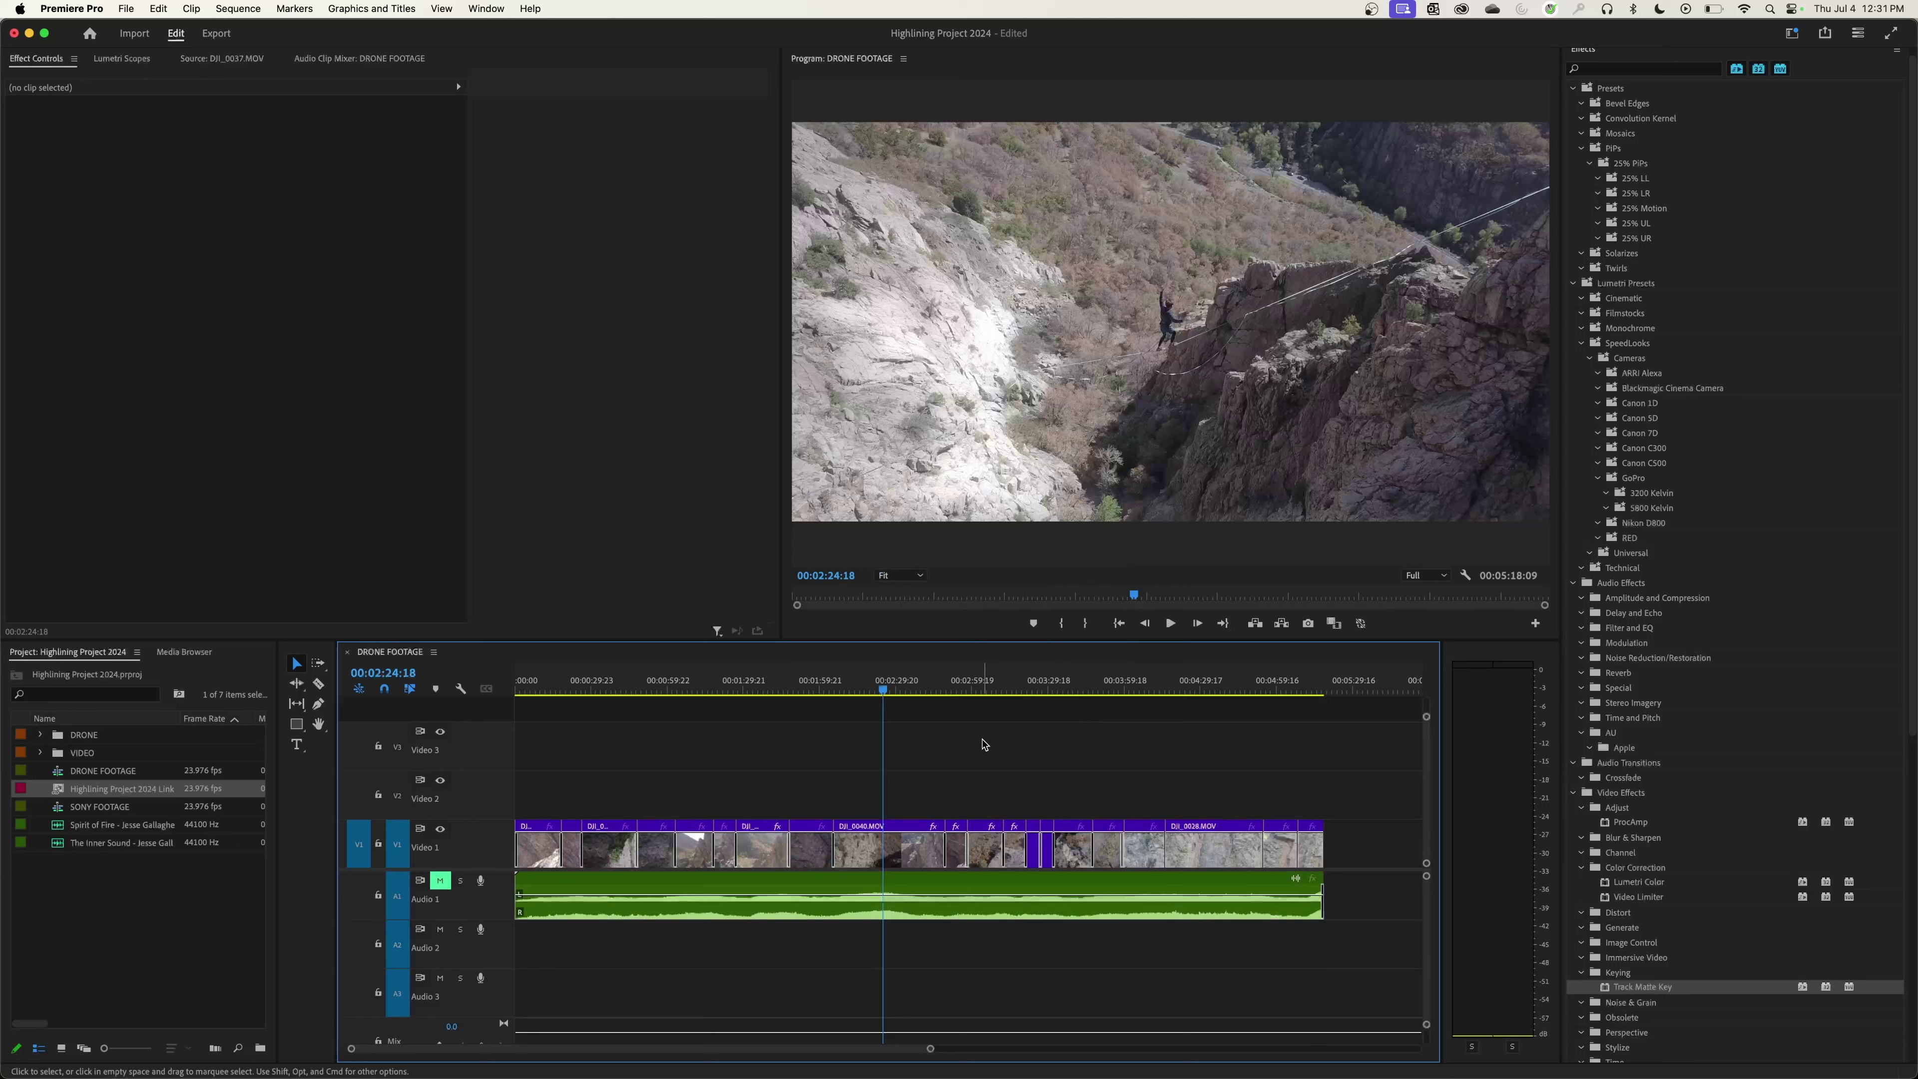
# Remove the attributes of the DJI_0041.MOV clip at 00:03:01:14, including Motion, Opacity, Time Remapping and VR Glow
pyautogui.click(977, 682)
pyautogui.click(995, 860)
pyautogui.rightClick(995, 859)
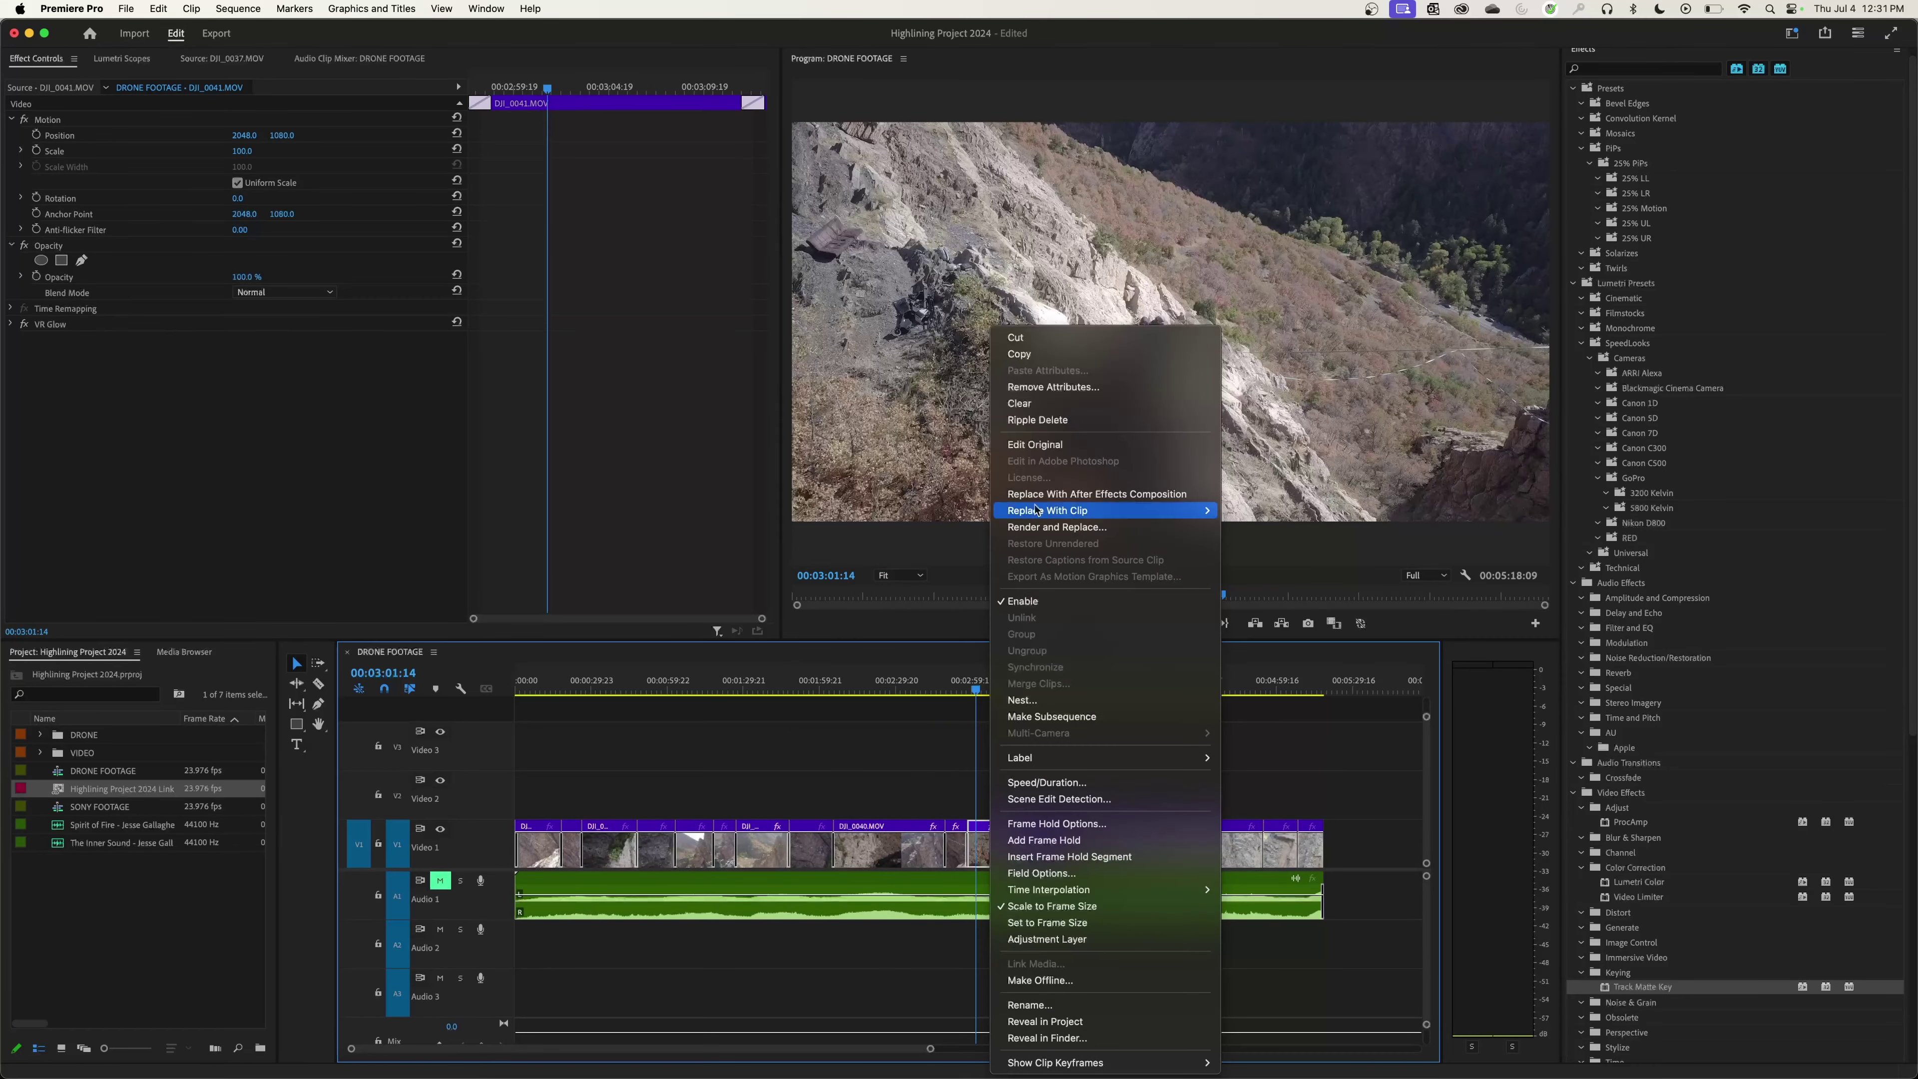
pyautogui.click(1070, 394)
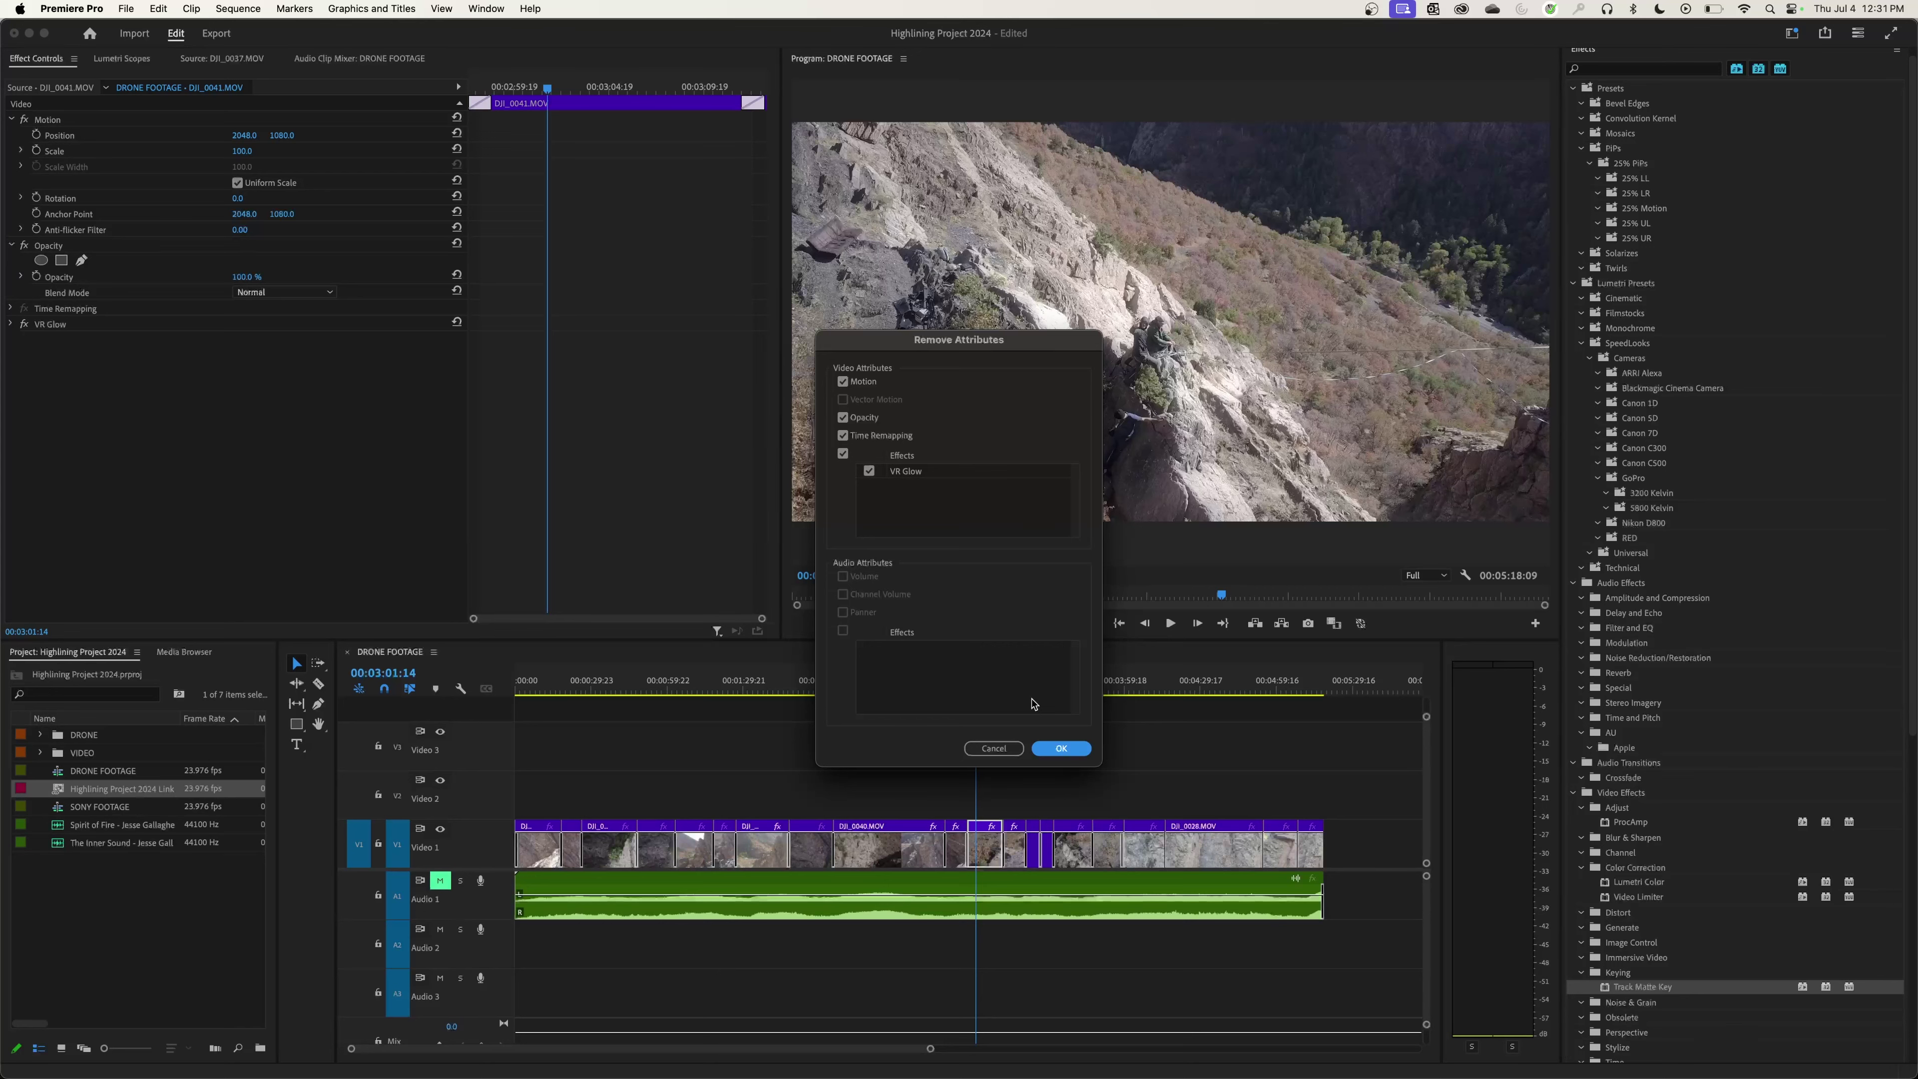
pyautogui.click(1061, 749)
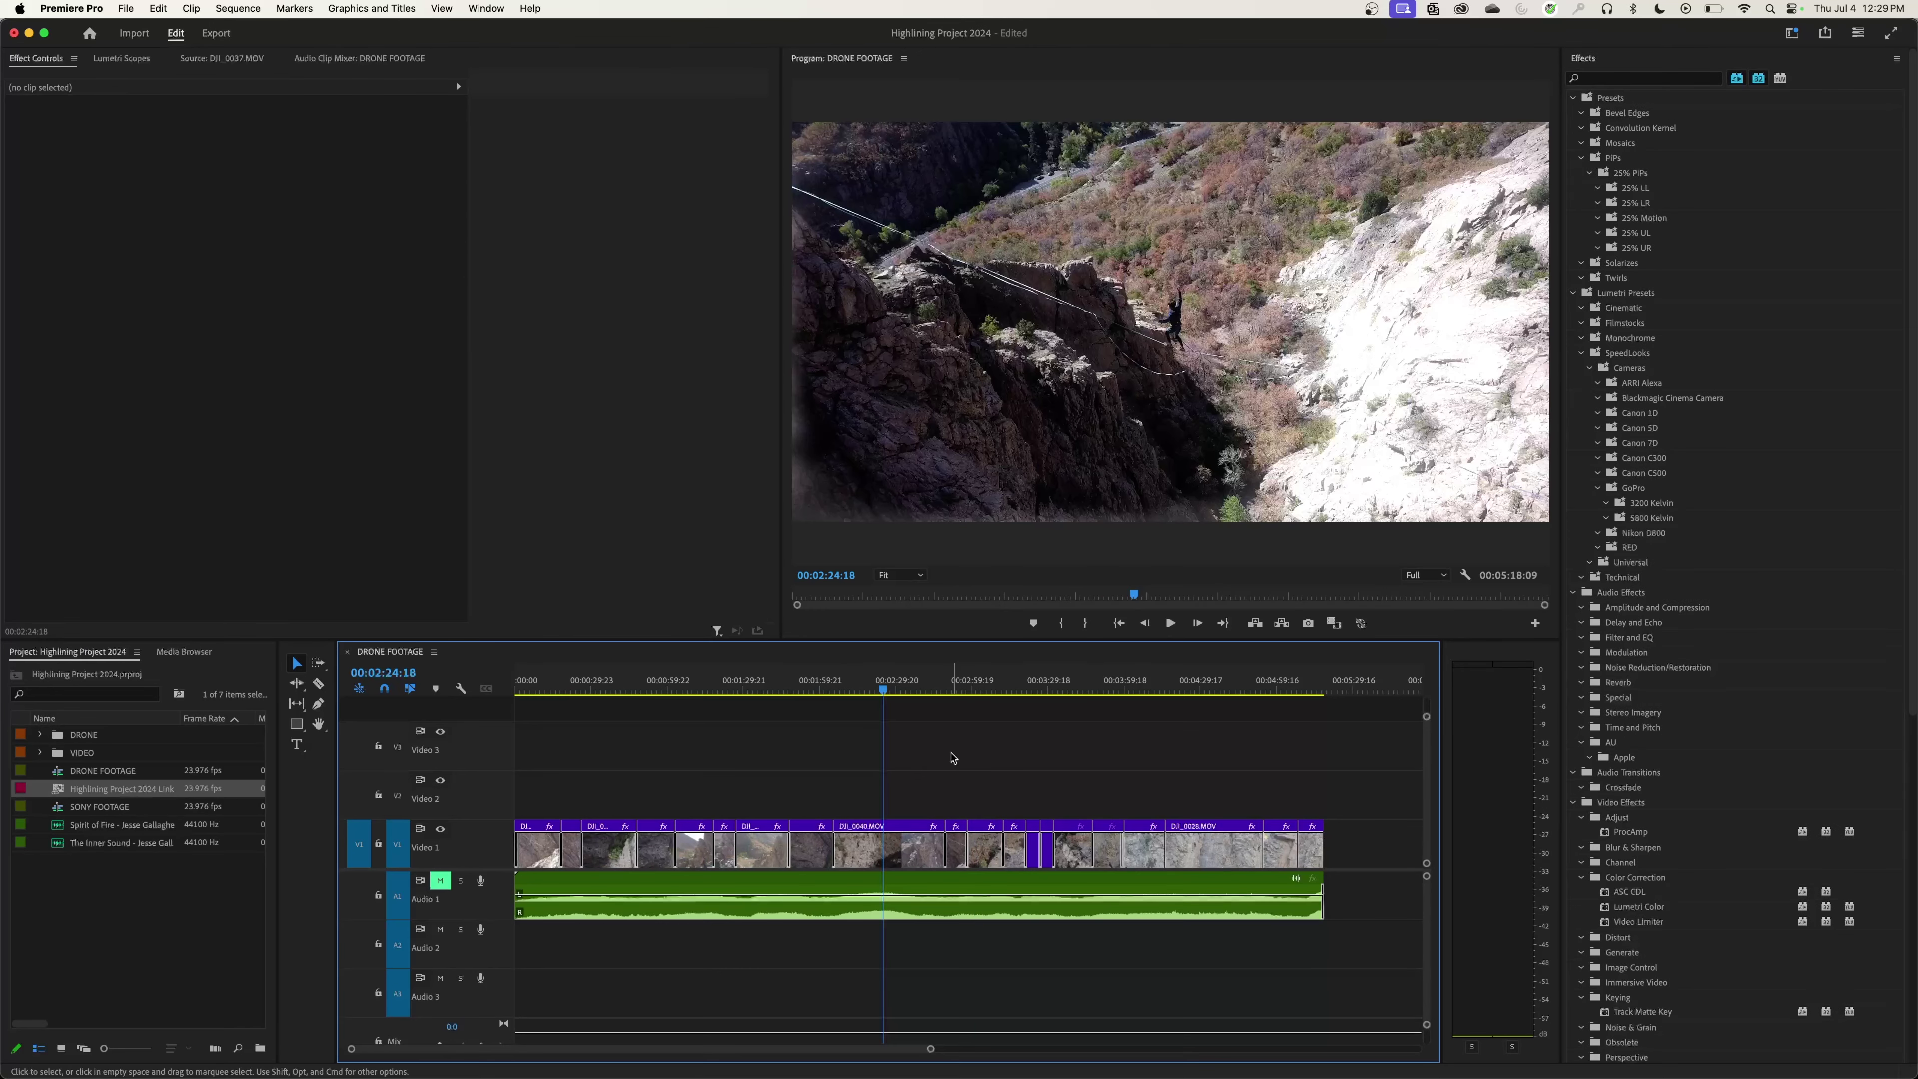